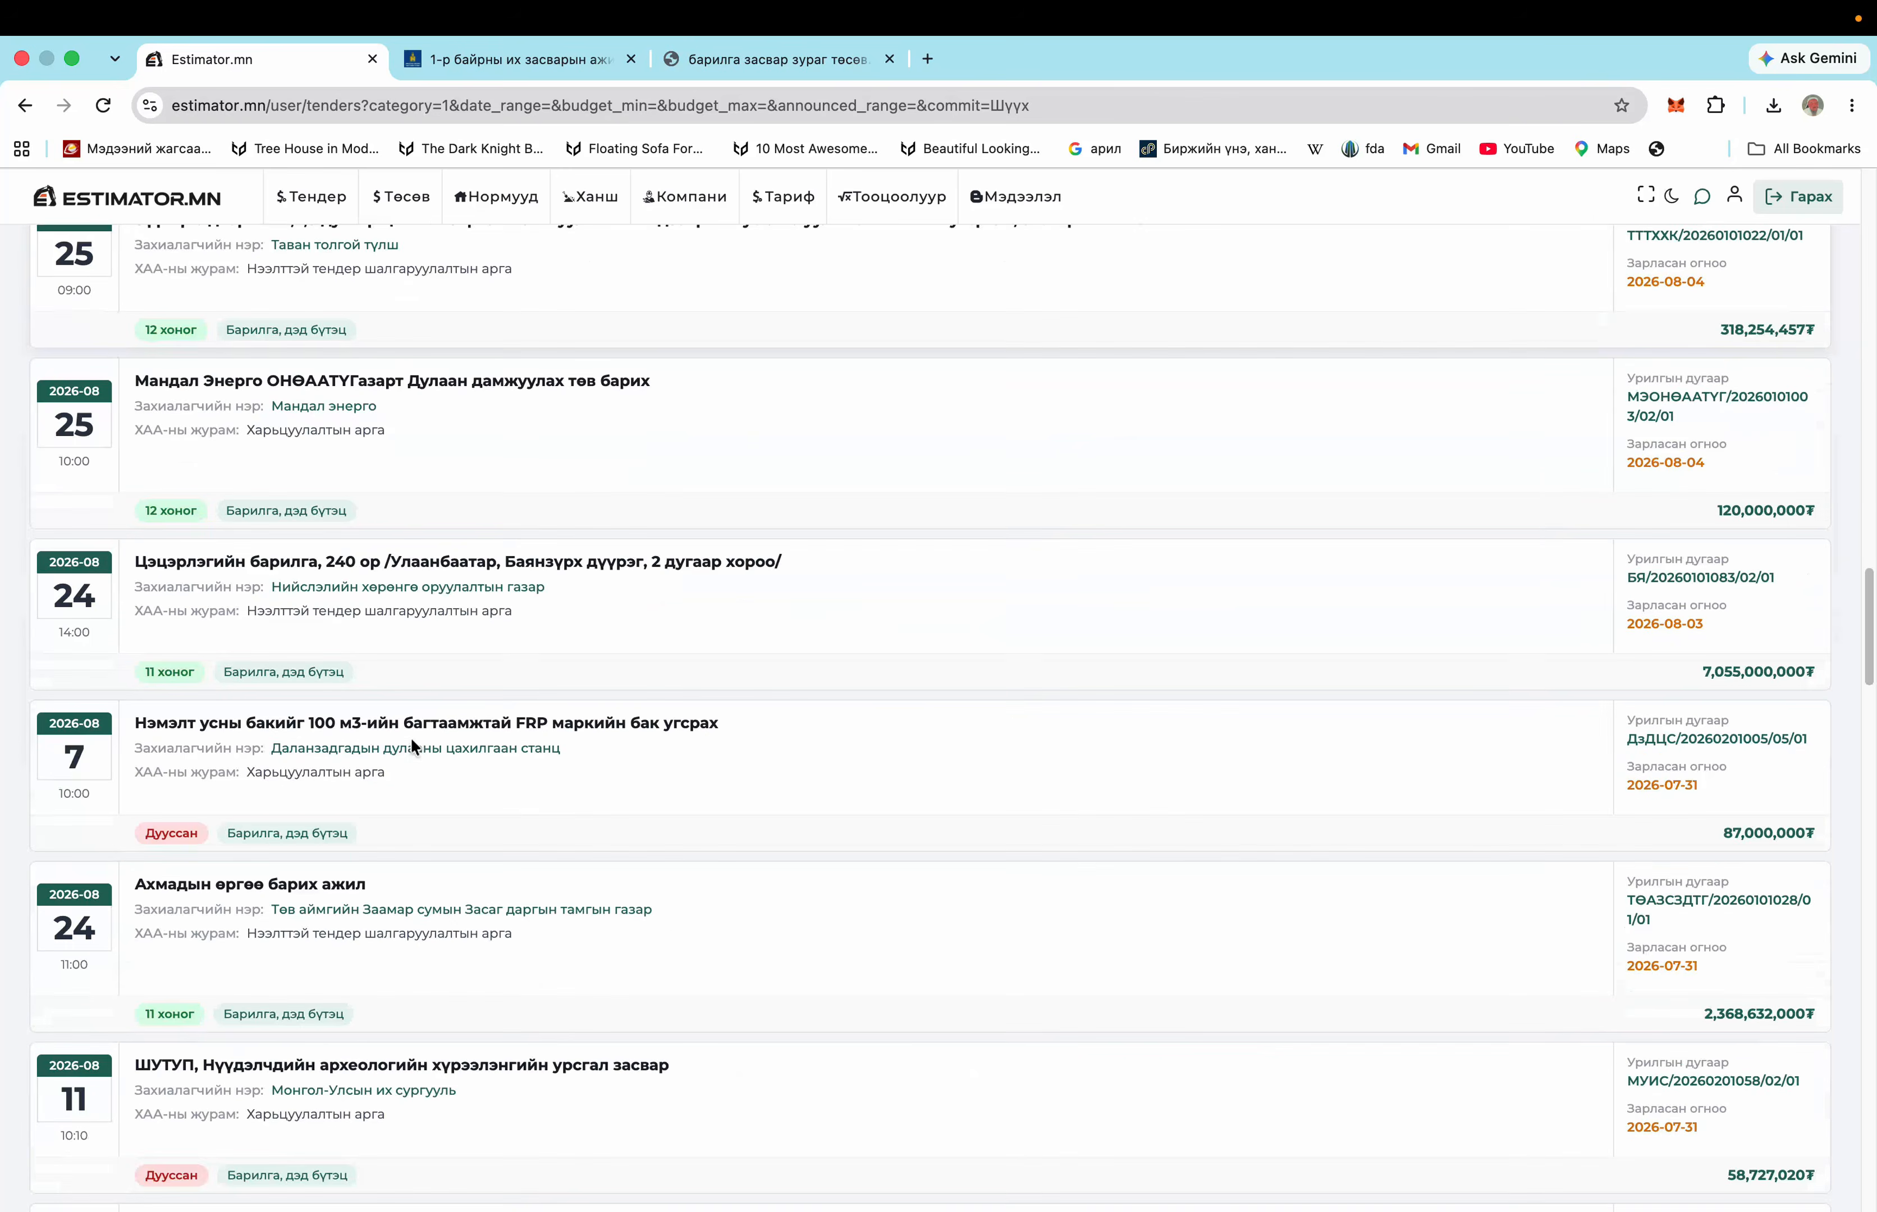
# Go to the '1-р байрны их засварын ажил' tender notice and open its барилга засвар зураг төсөв.pdf
pyautogui.scroll(-13, 332, 829)
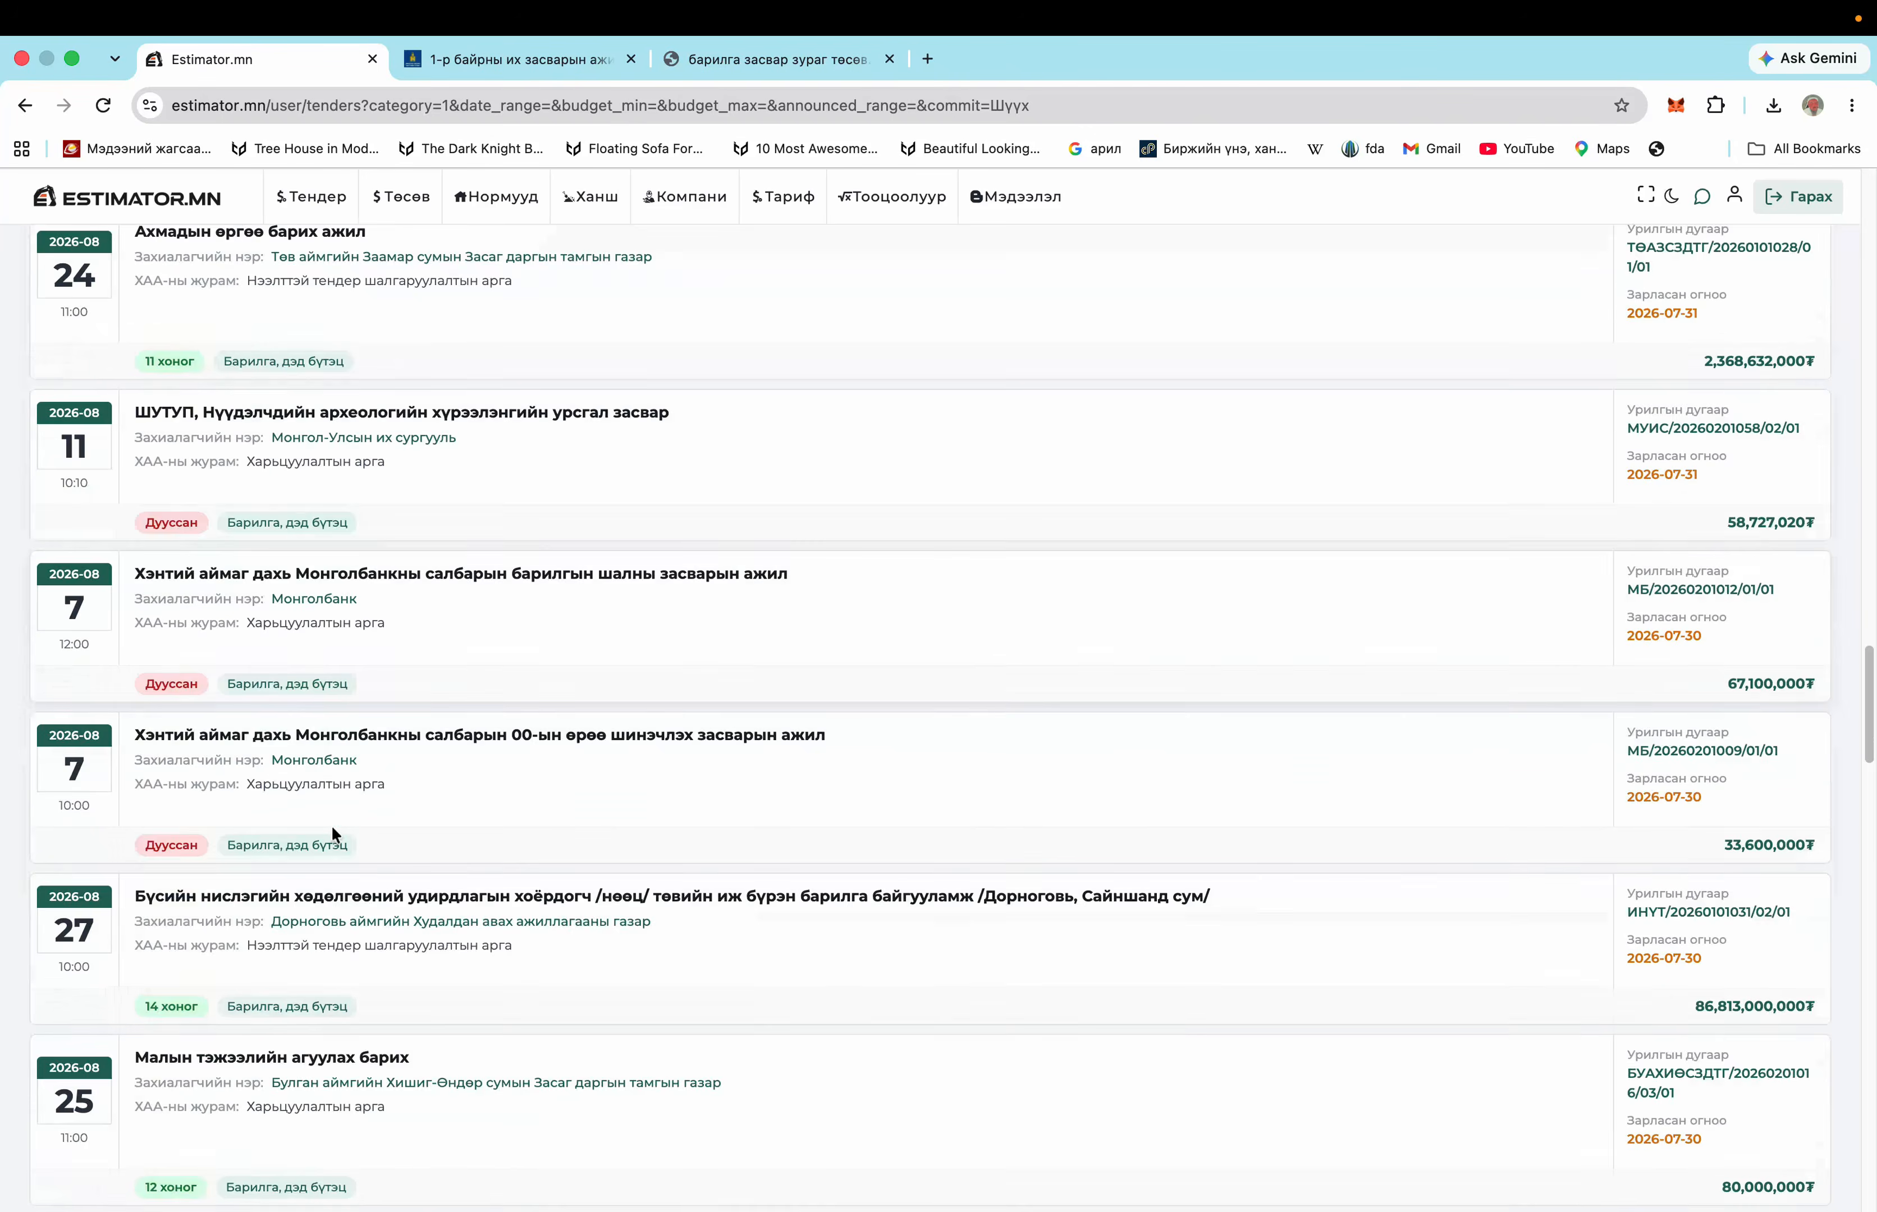
pyautogui.scroll(-18, 331, 825)
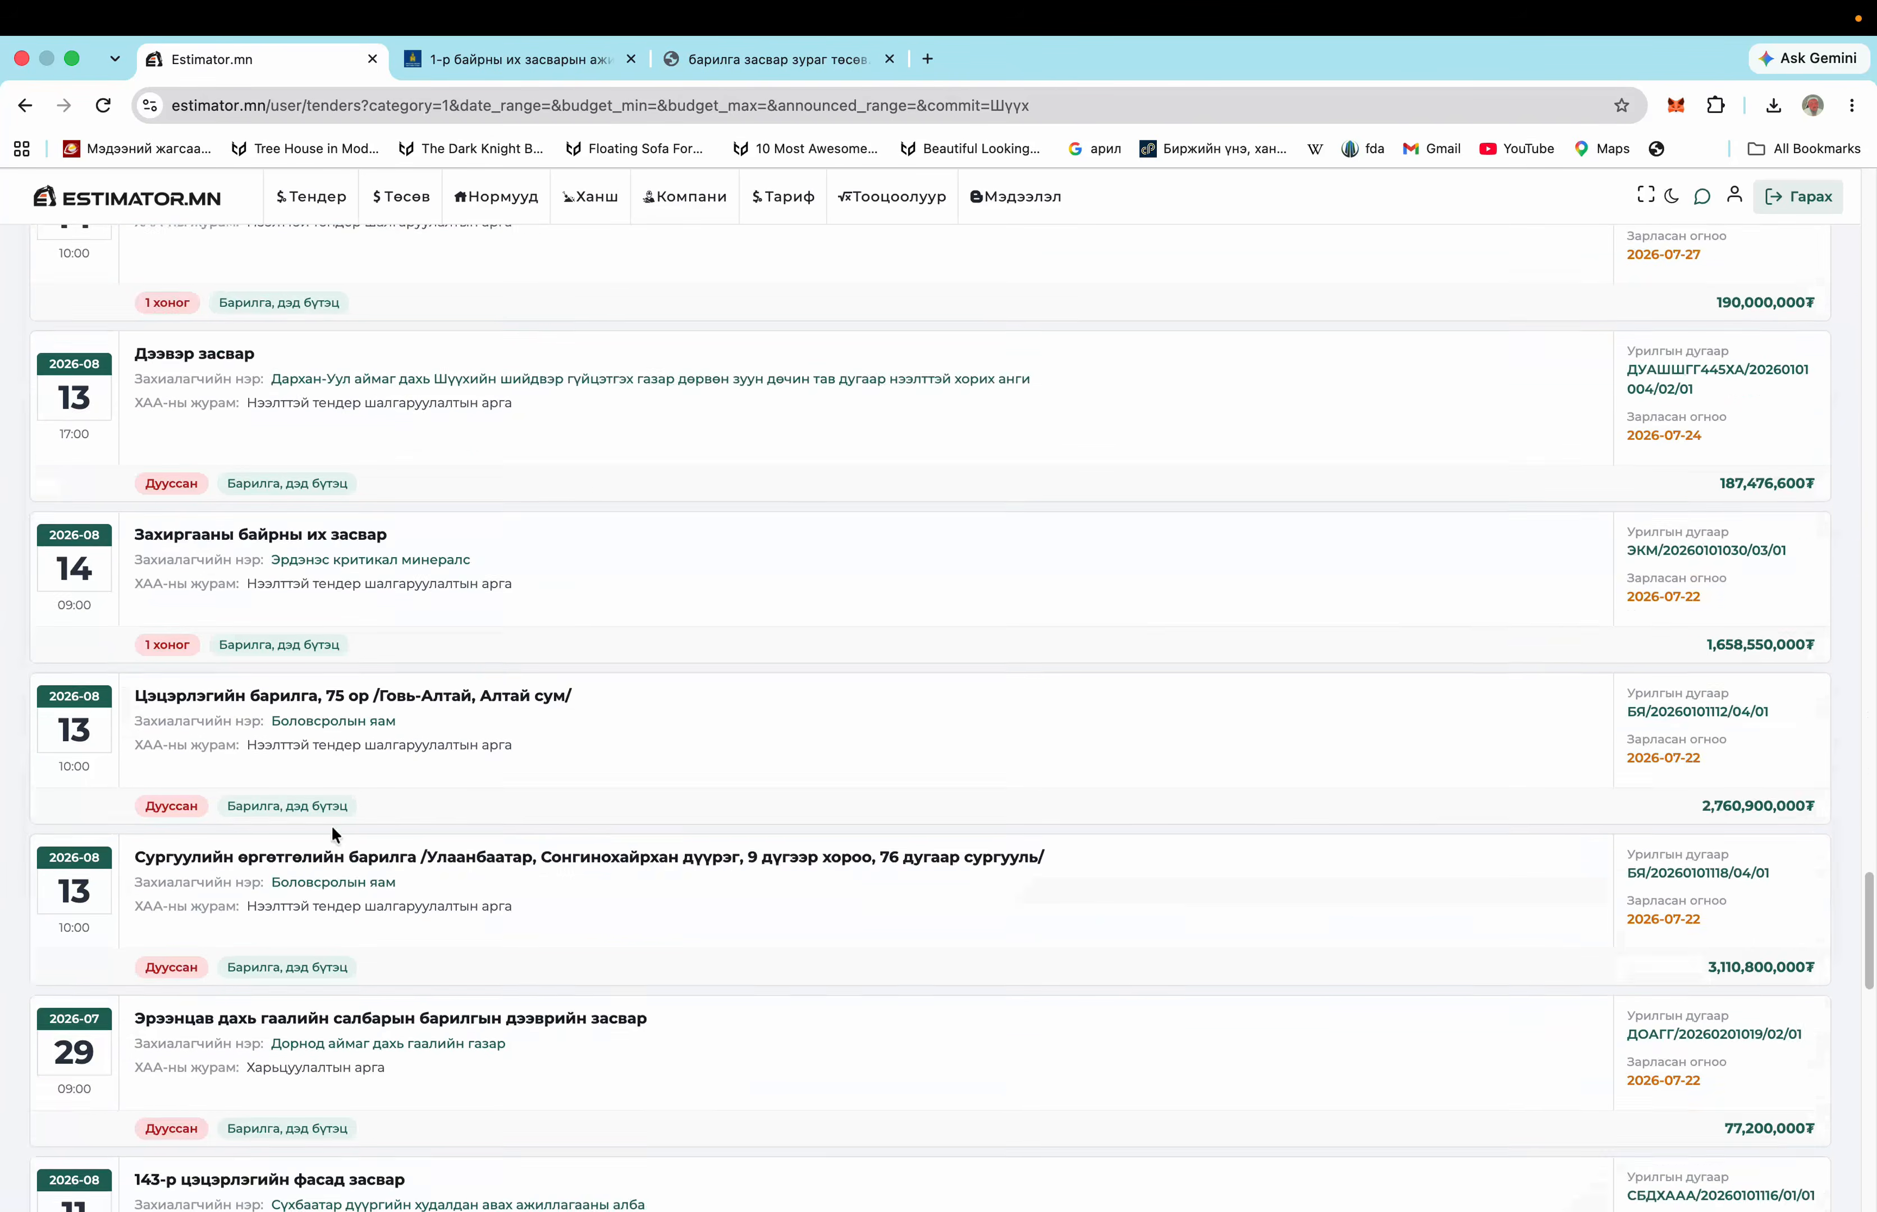
pyautogui.scroll(-5, 335, 852)
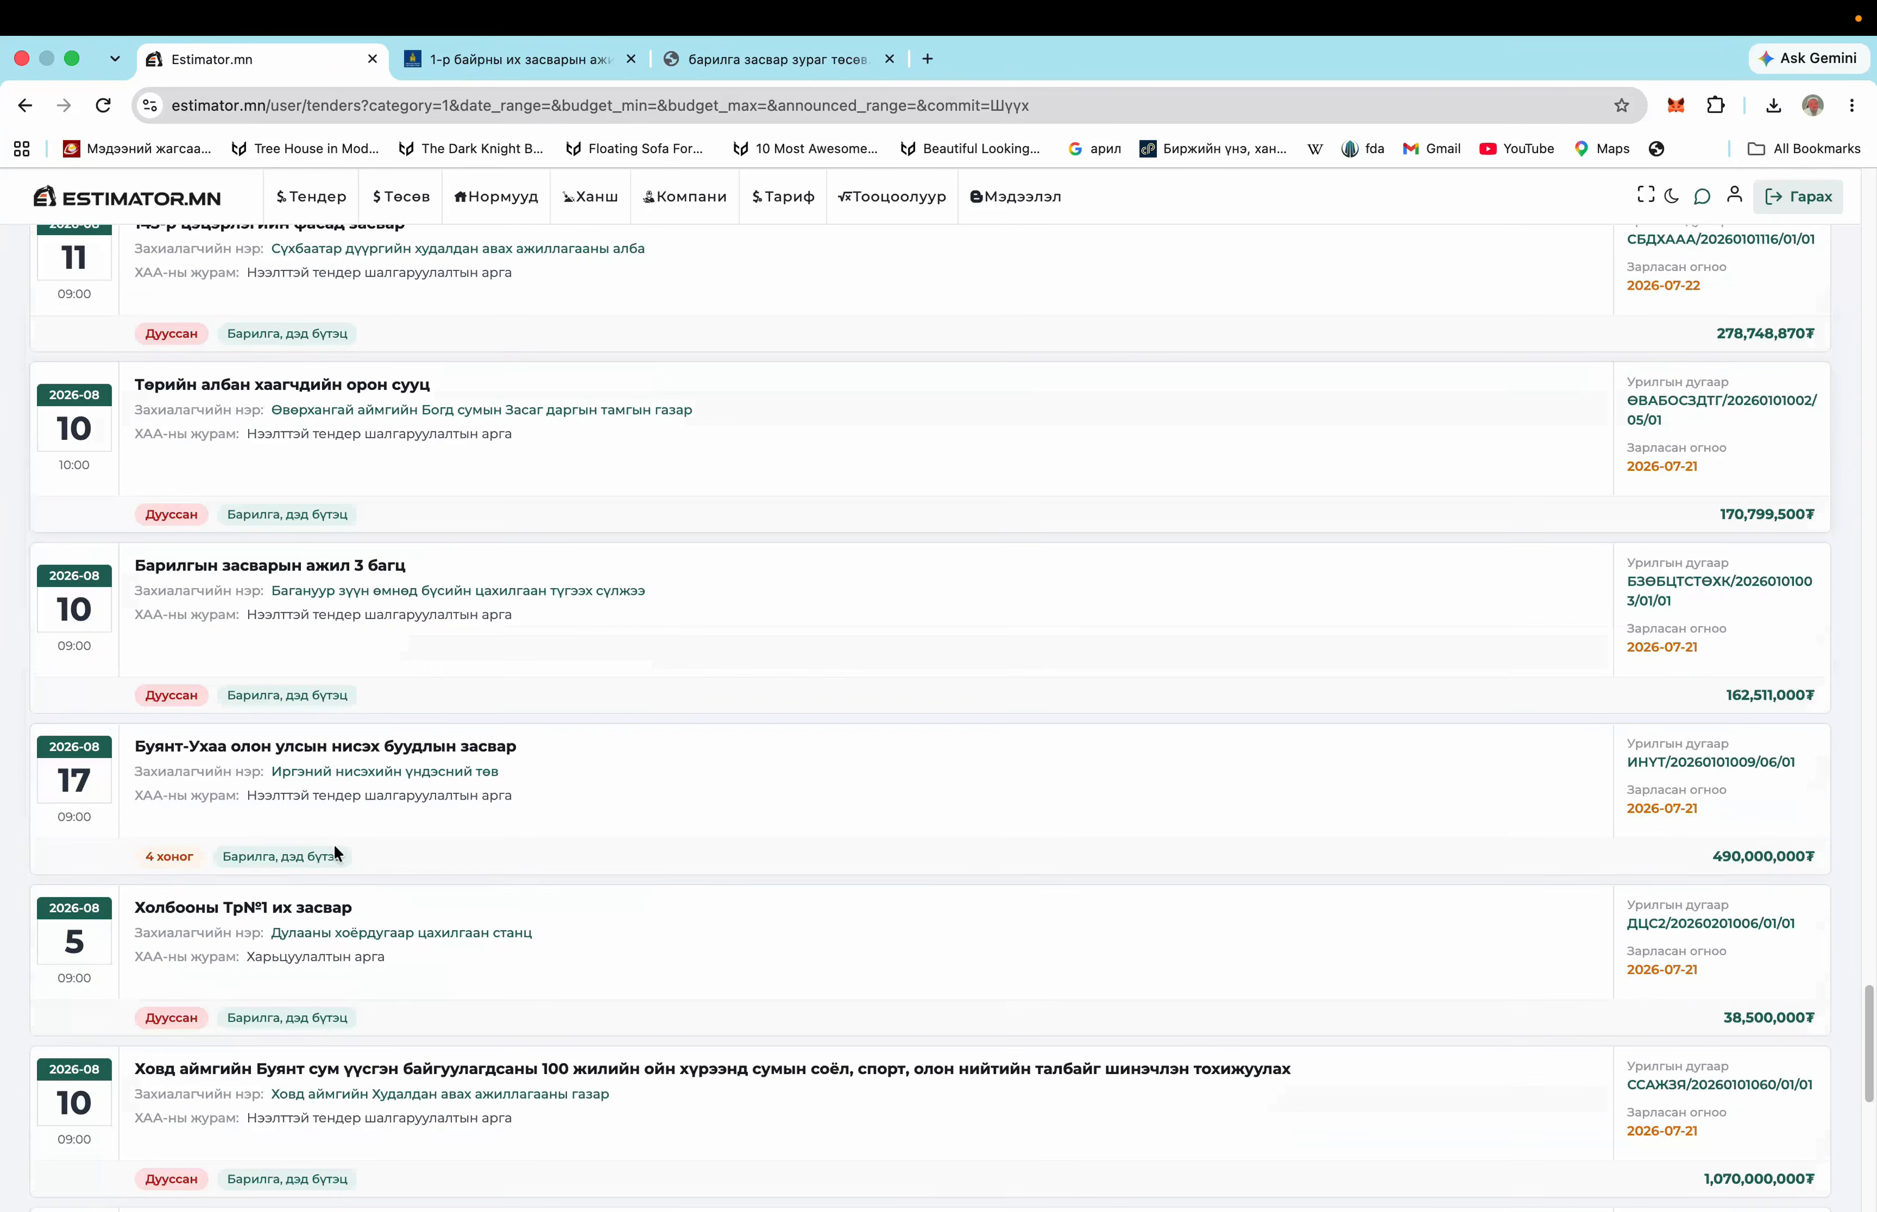
pyautogui.scroll(7, 334, 849)
pyautogui.scroll(8, 334, 845)
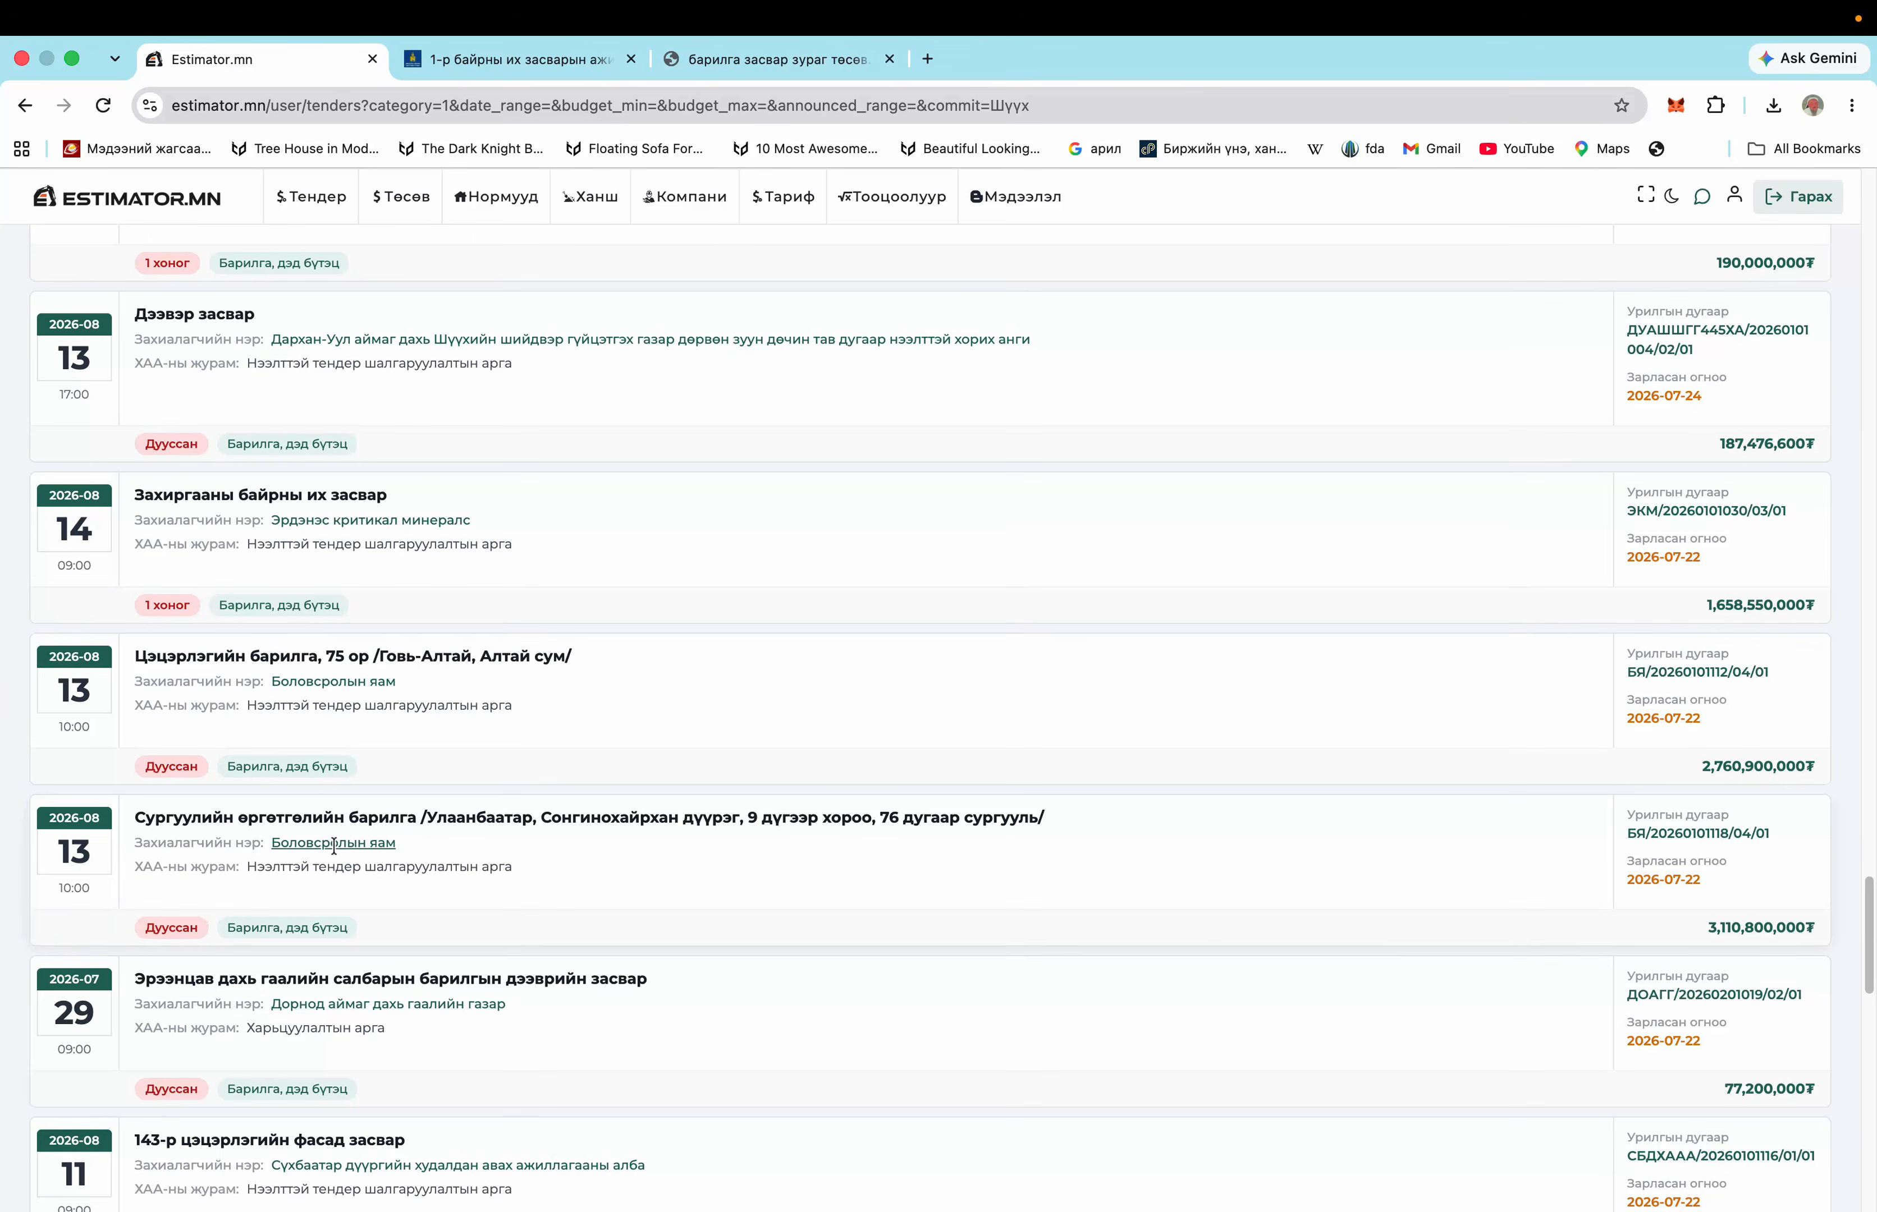
pyautogui.scroll(-6, 336, 850)
pyautogui.scroll(-4, 336, 851)
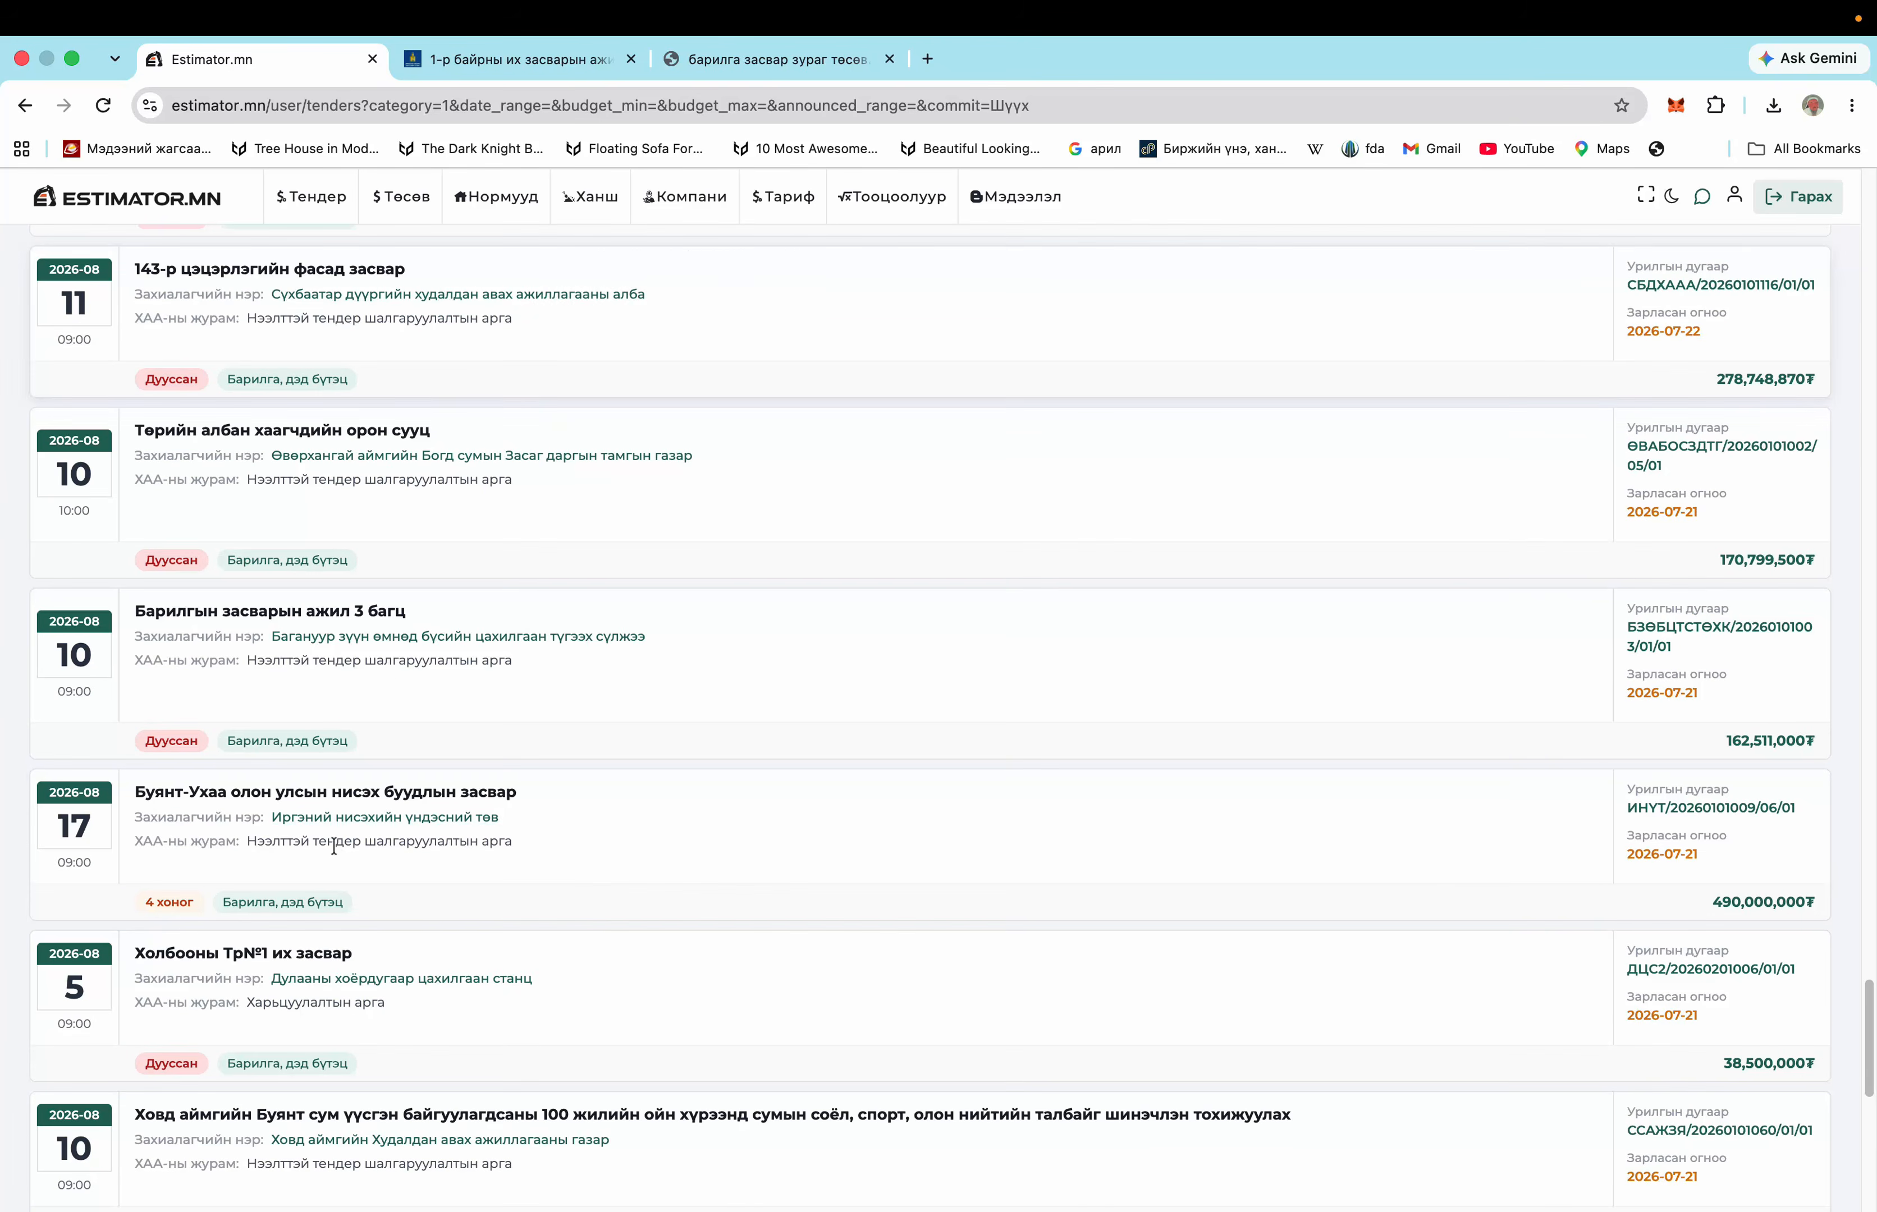
pyautogui.click(544, 59)
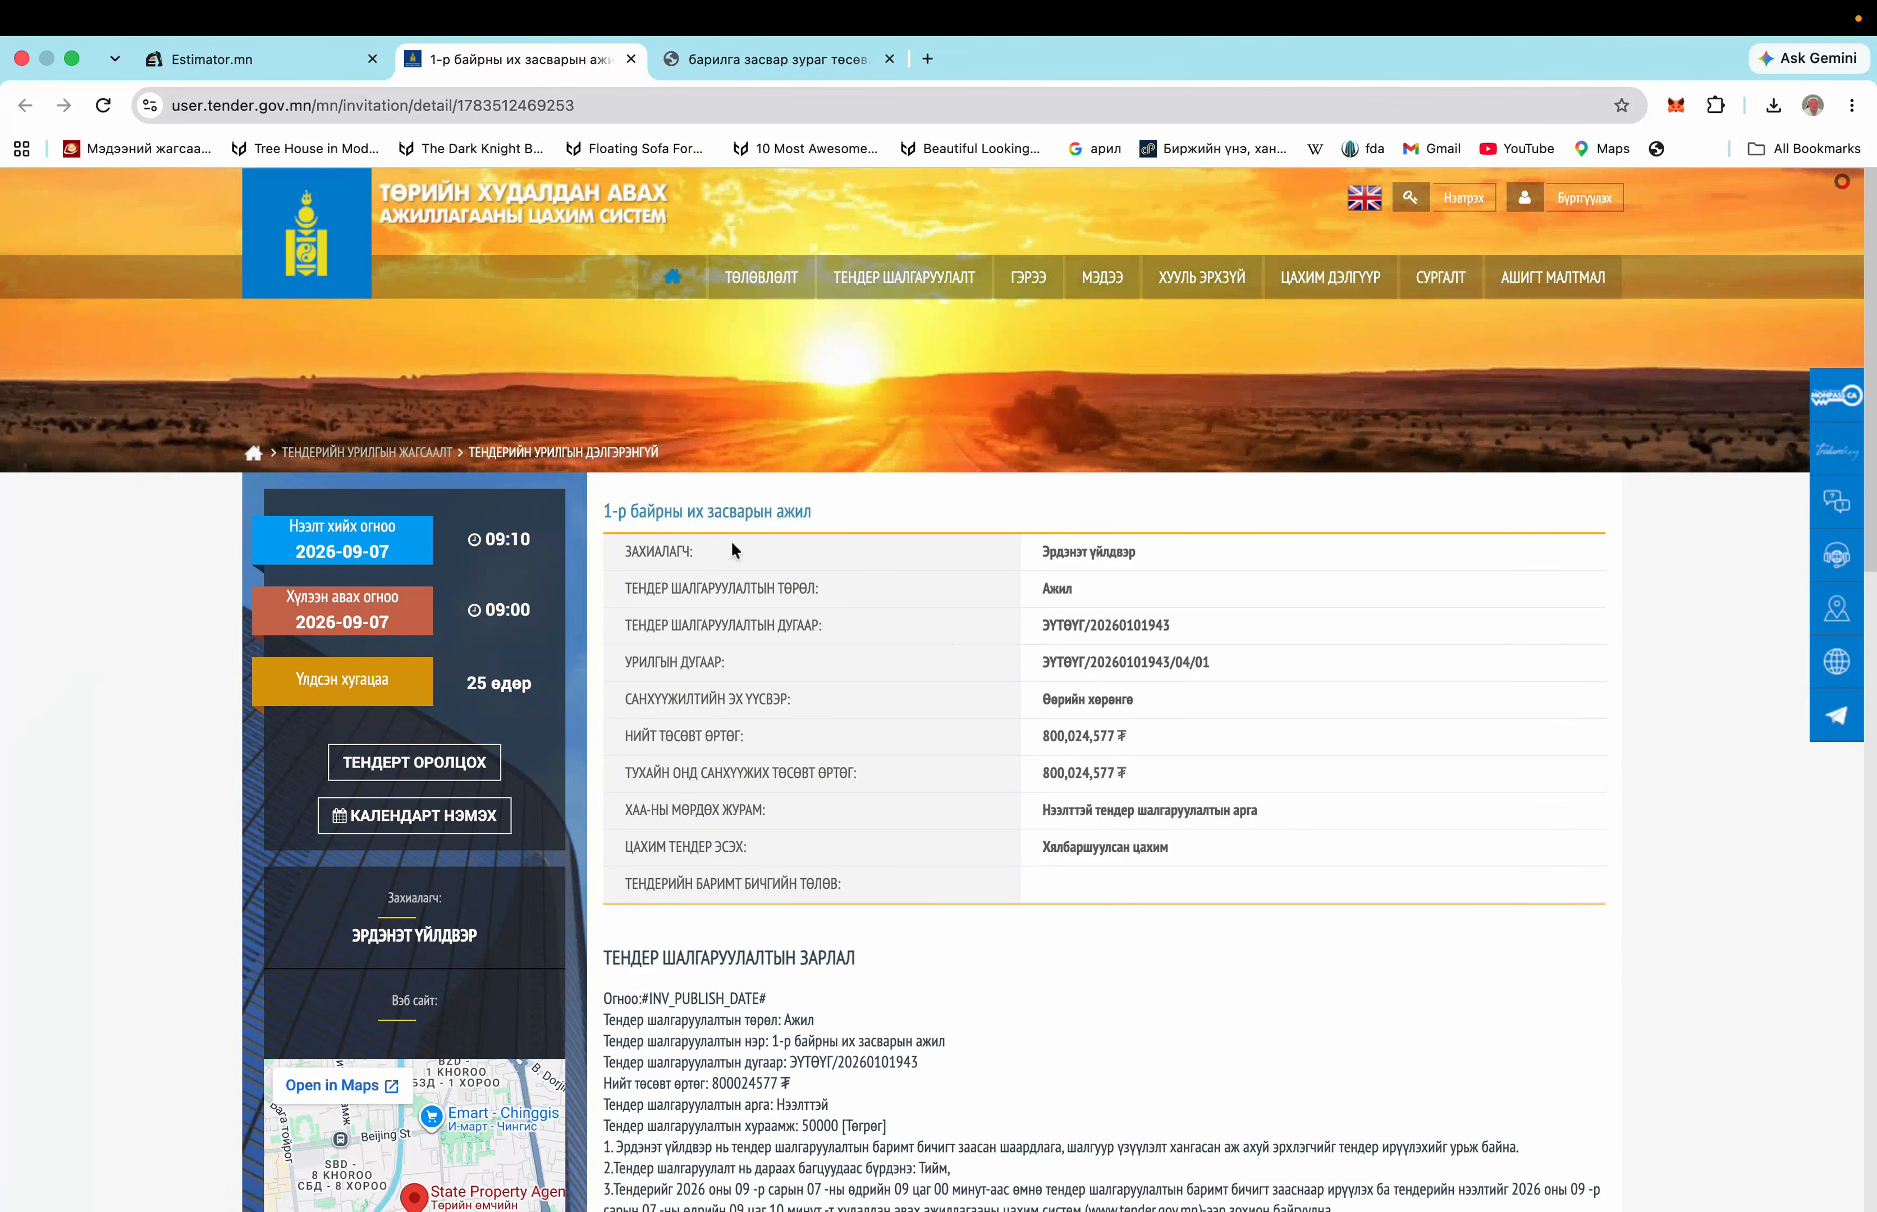
pyautogui.scroll(-4, 955, 709)
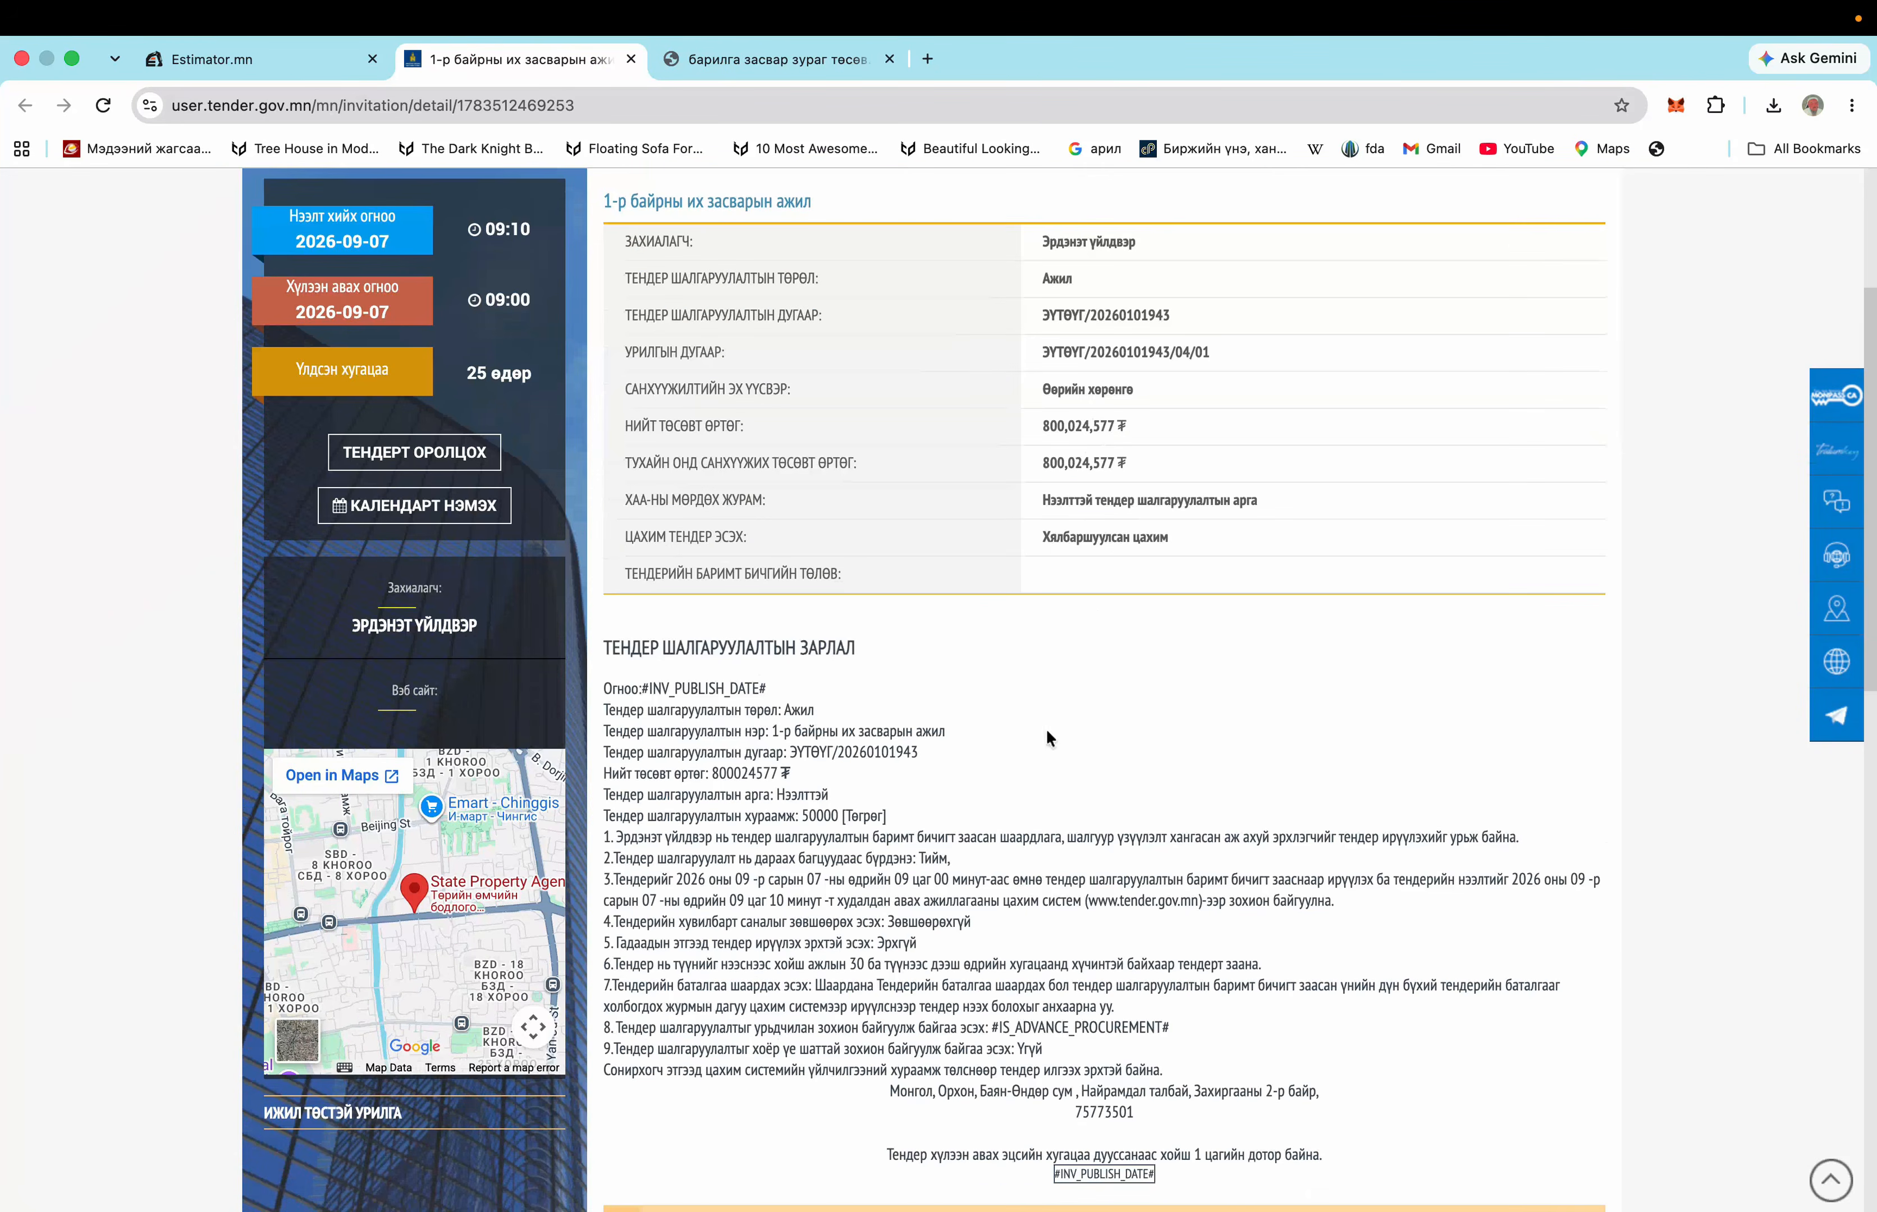
pyautogui.scroll(-5, 1054, 731)
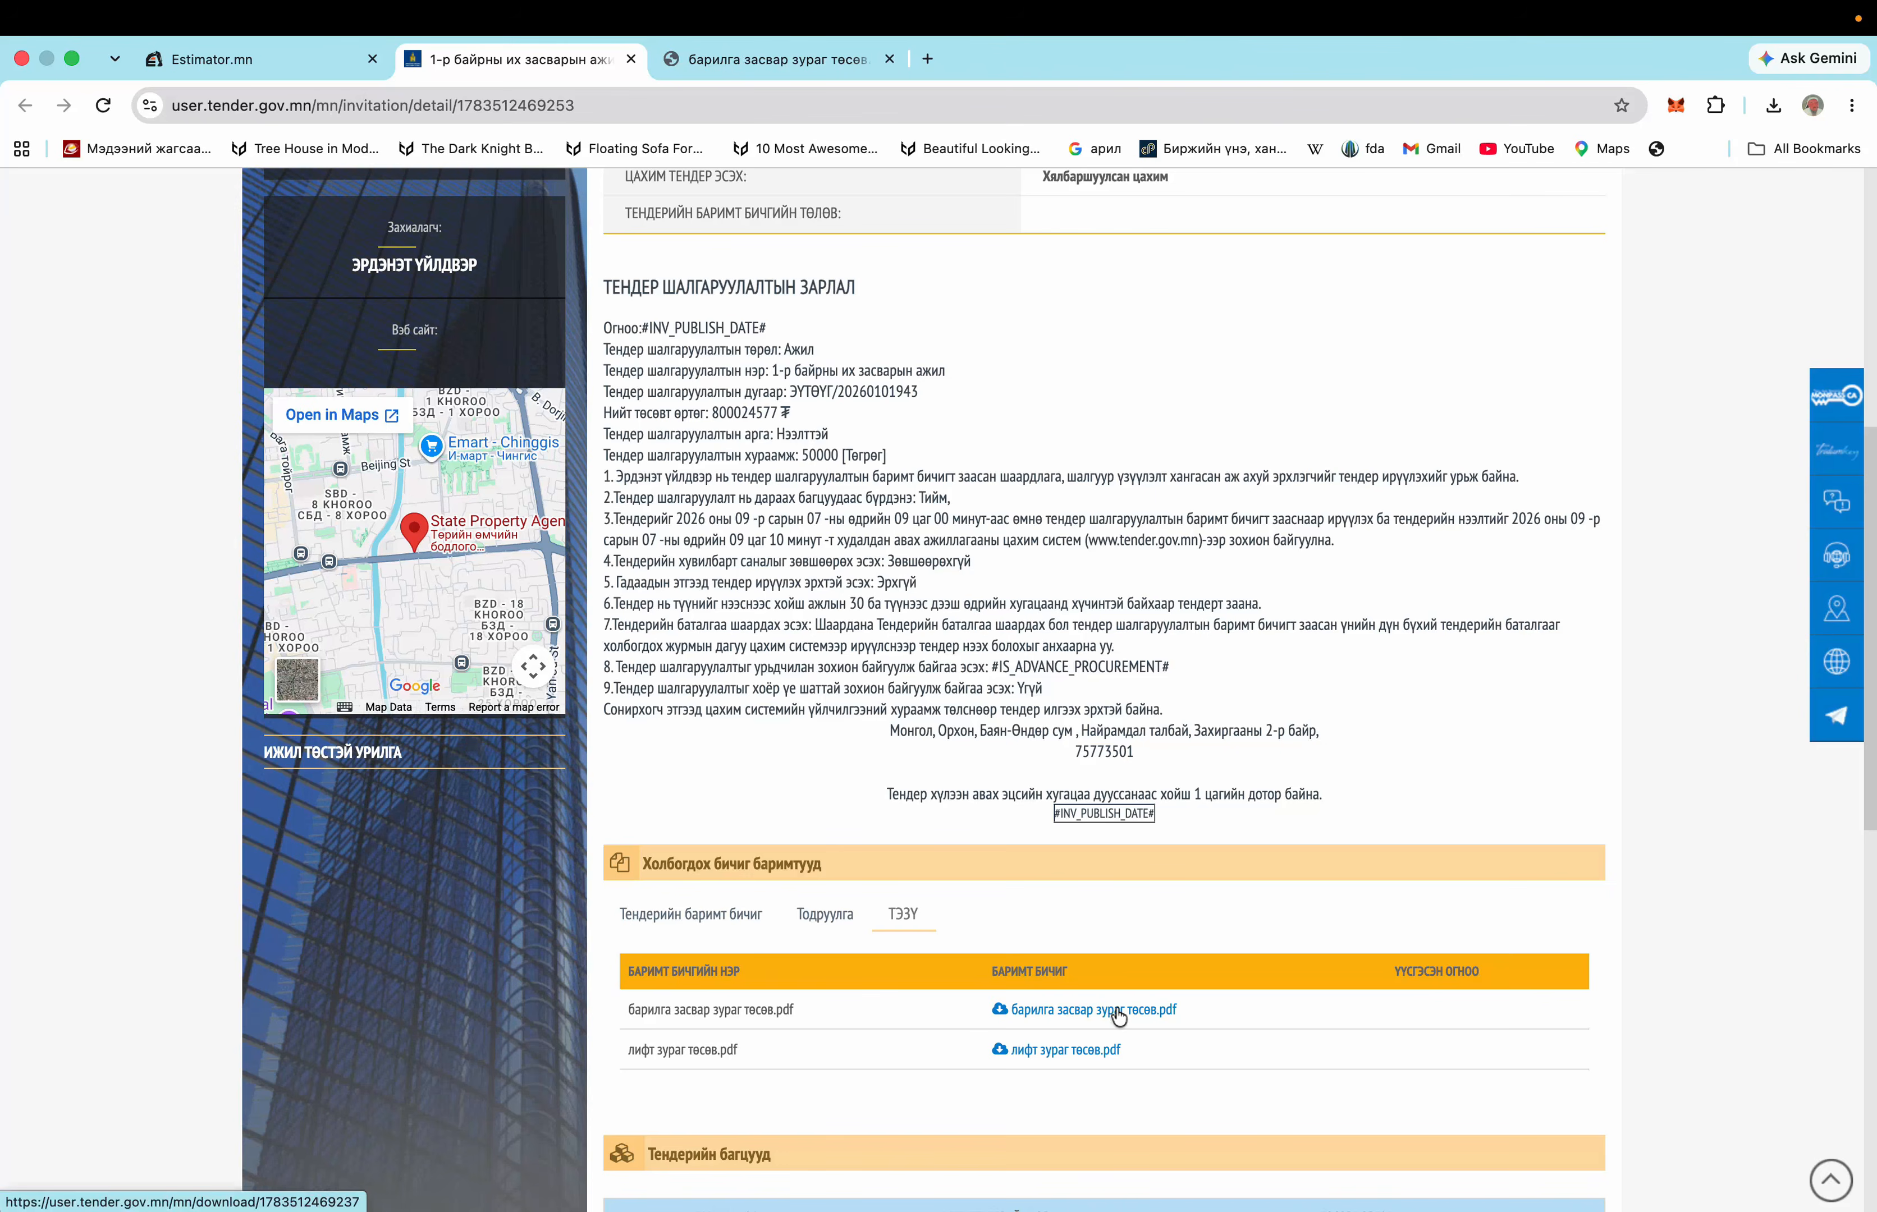
pyautogui.click(777, 59)
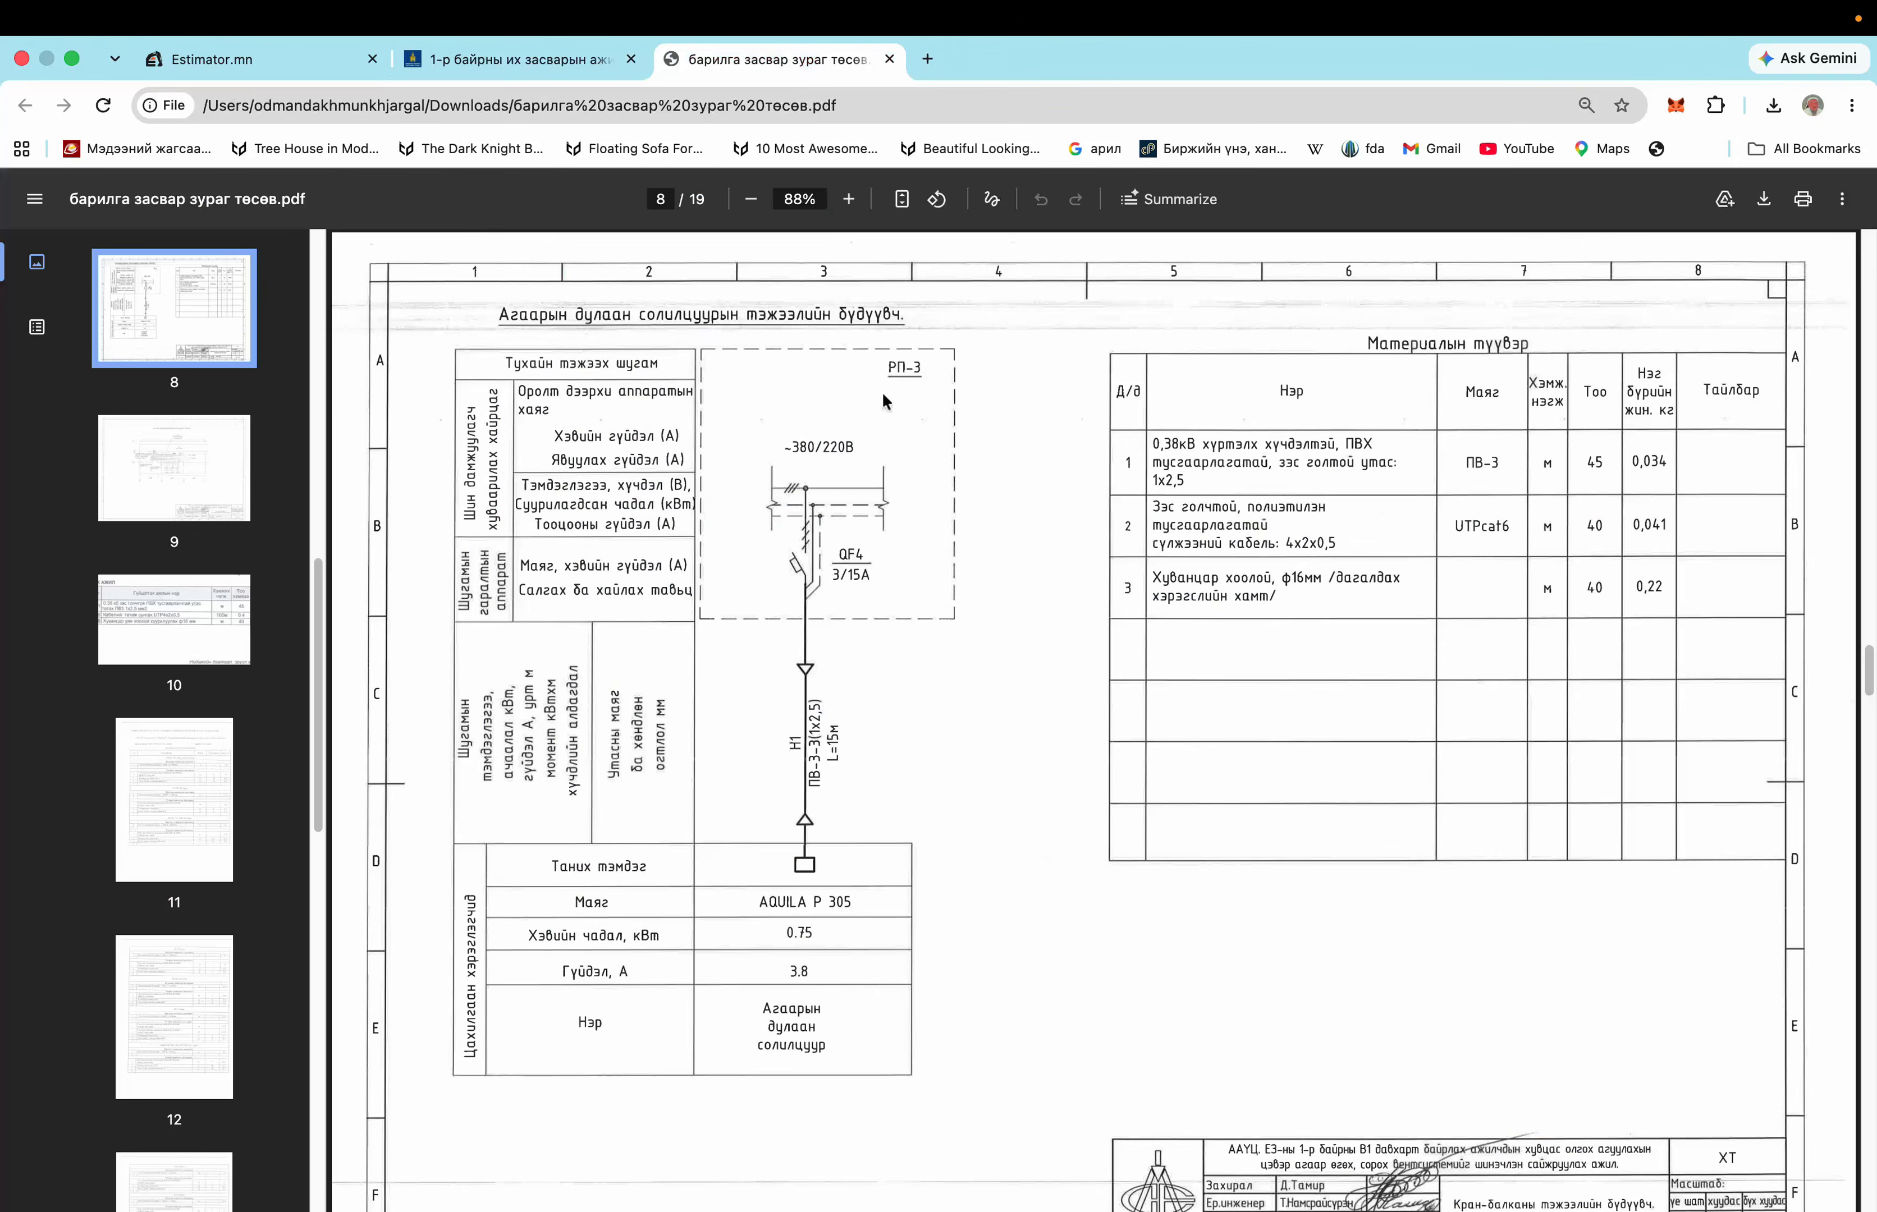
# Jump to page 15 of the tender PDF and step through to the last page, 19
pyautogui.scroll(-15, 182, 565)
pyautogui.click(181, 317)
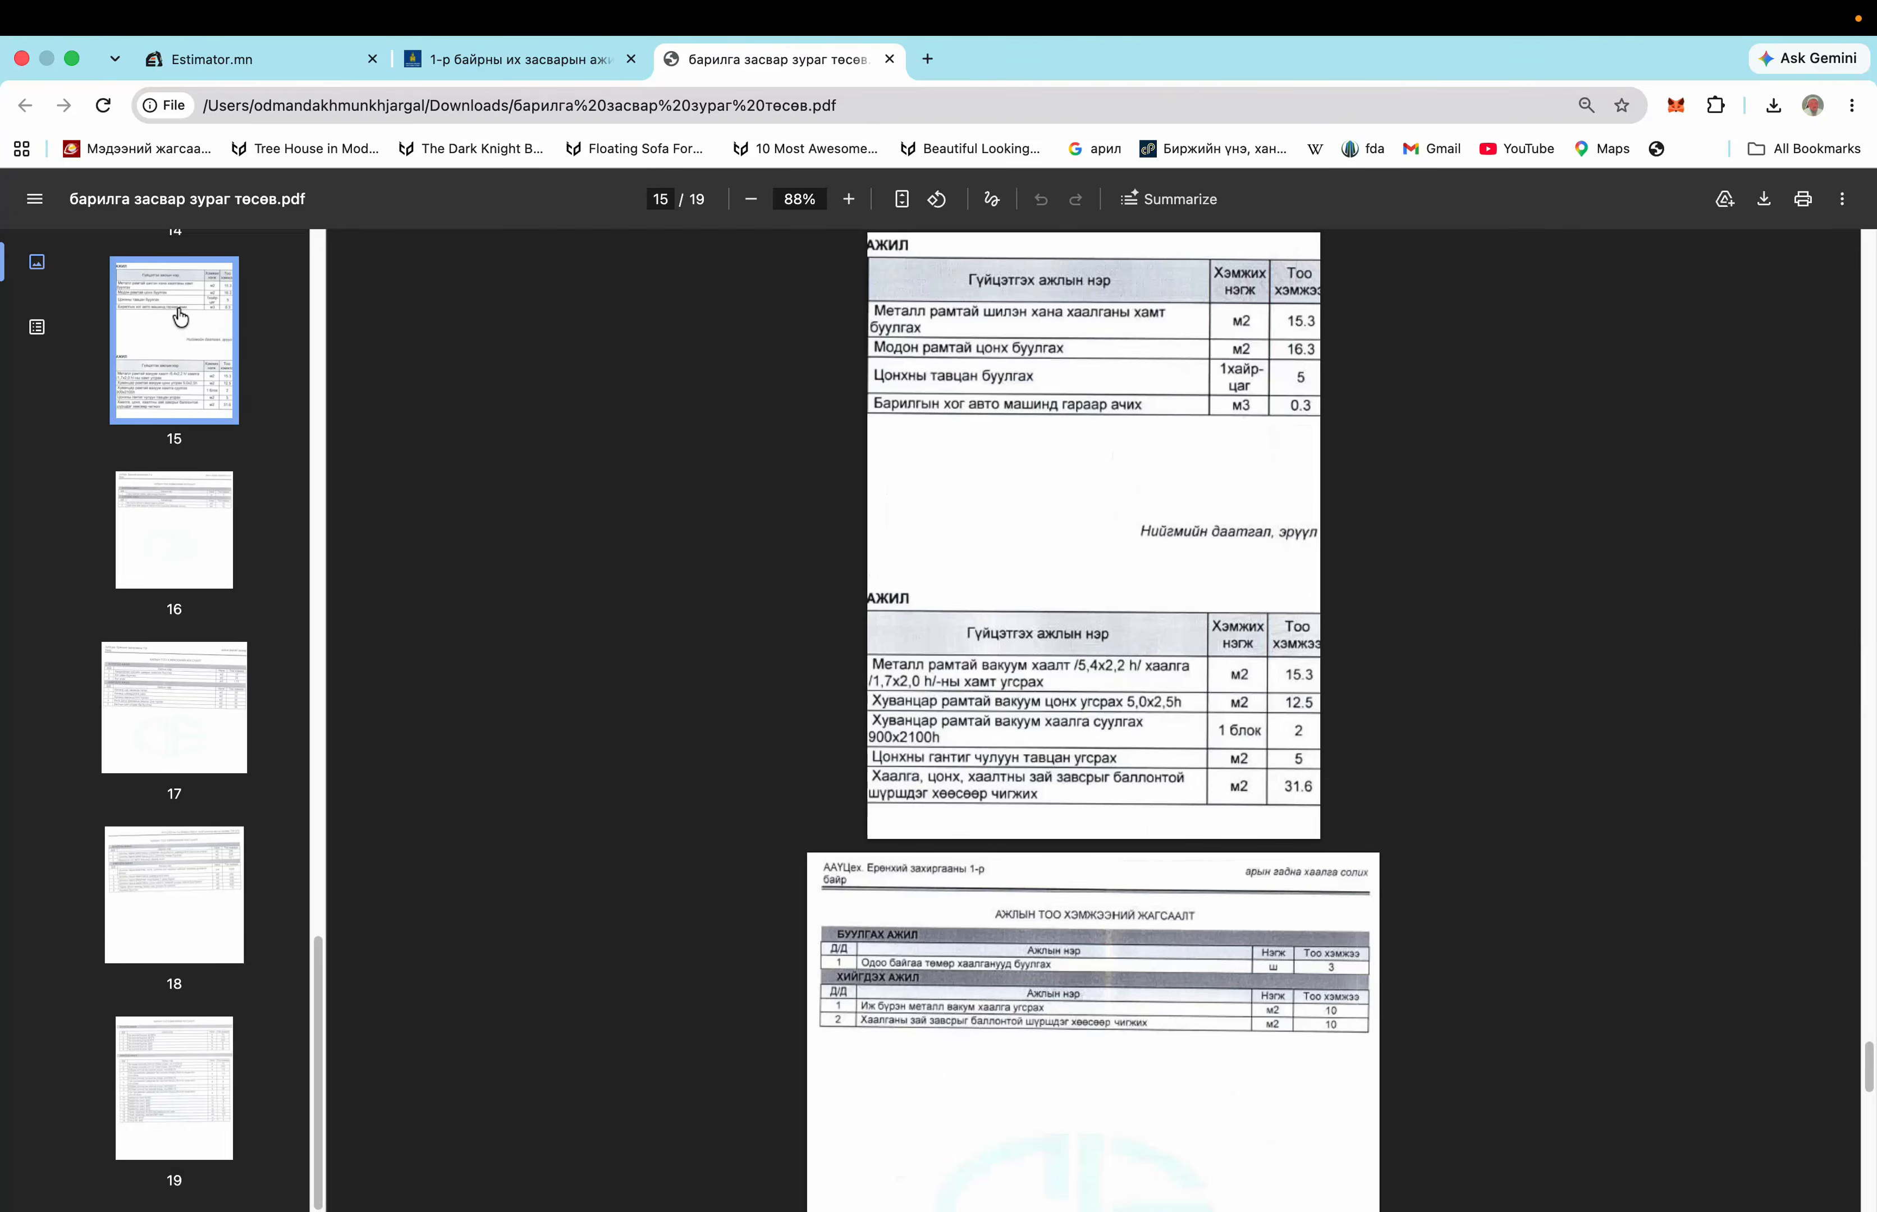
pyautogui.press('Down')
pyautogui.press('Down')
pyautogui.press('Down')
pyautogui.press('Down')
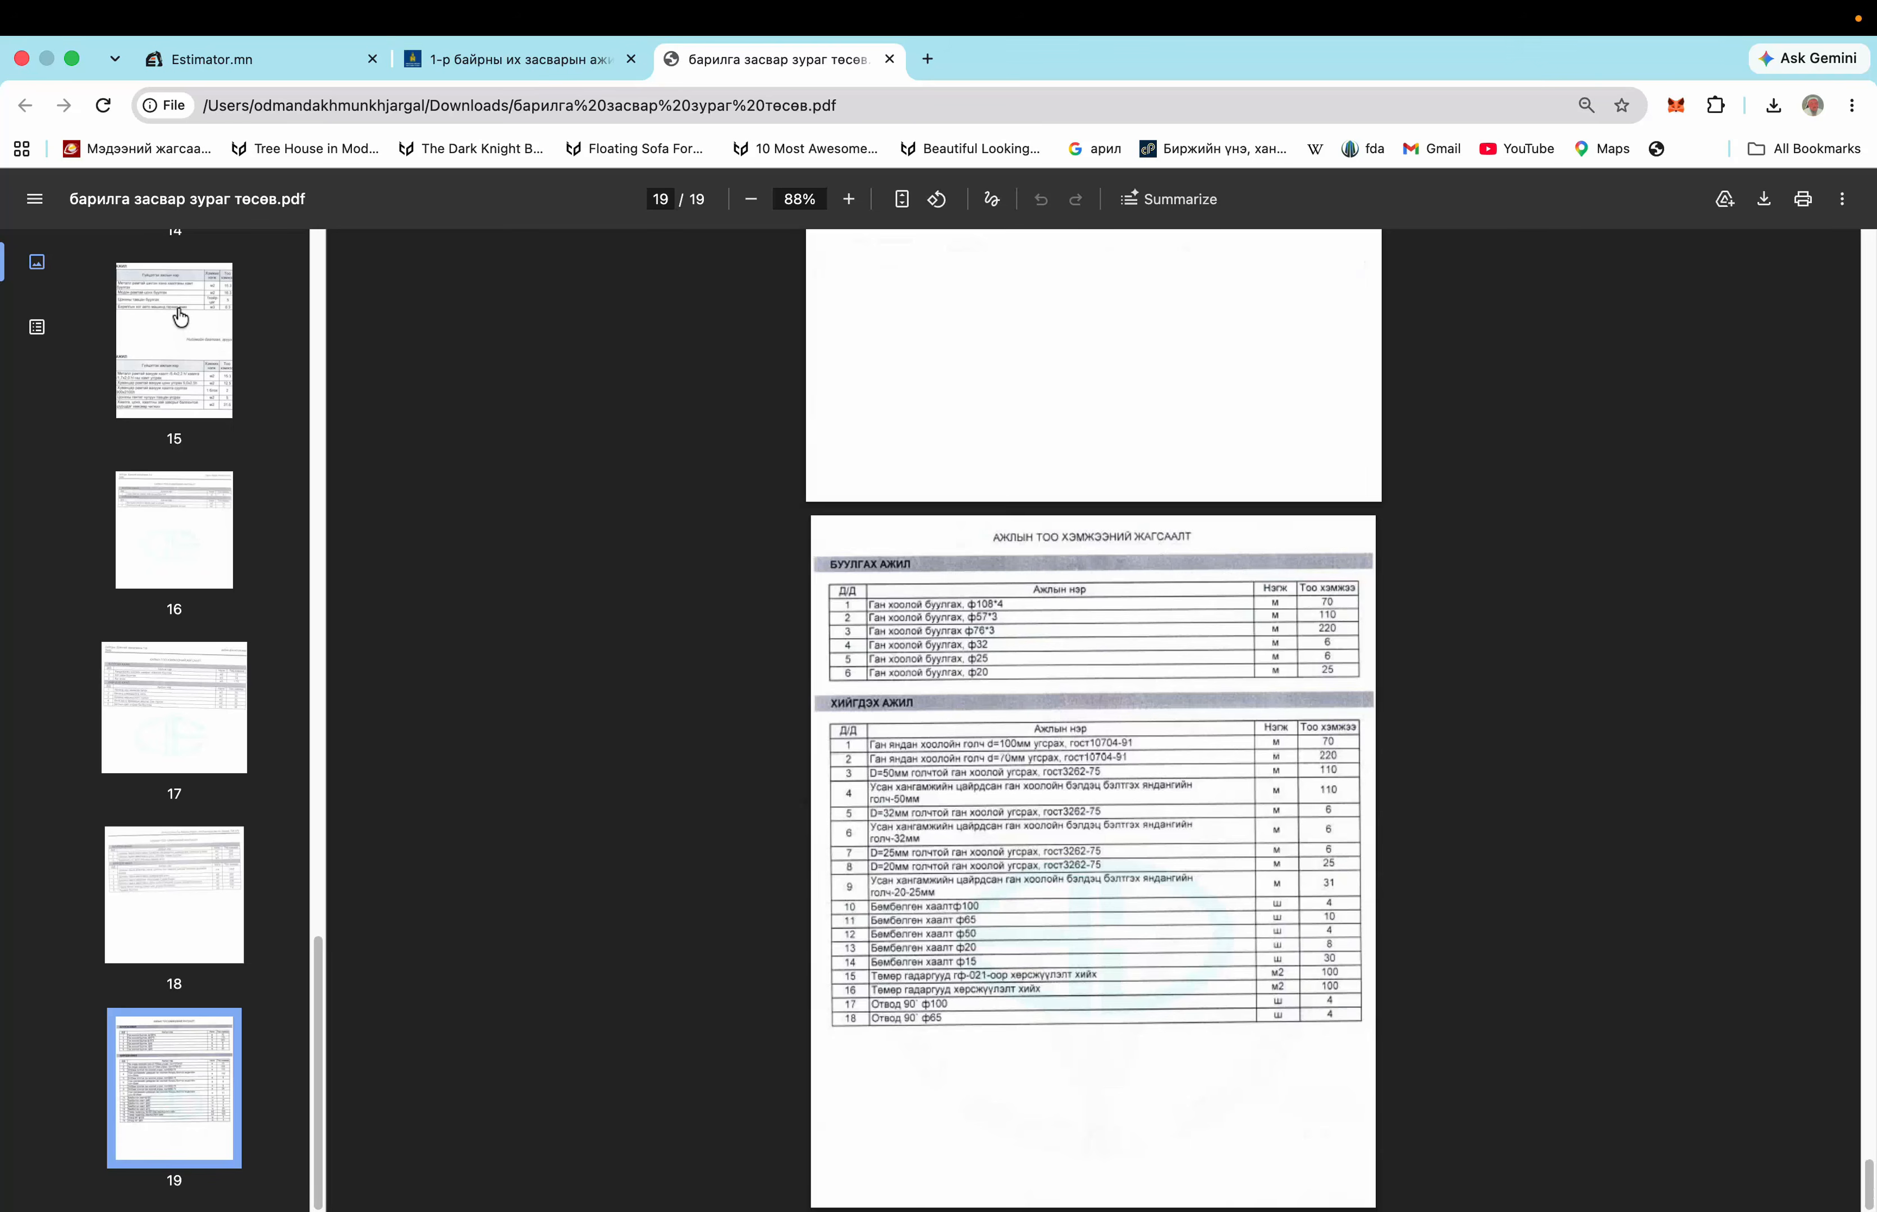
pyautogui.scroll(1, 252, 363)
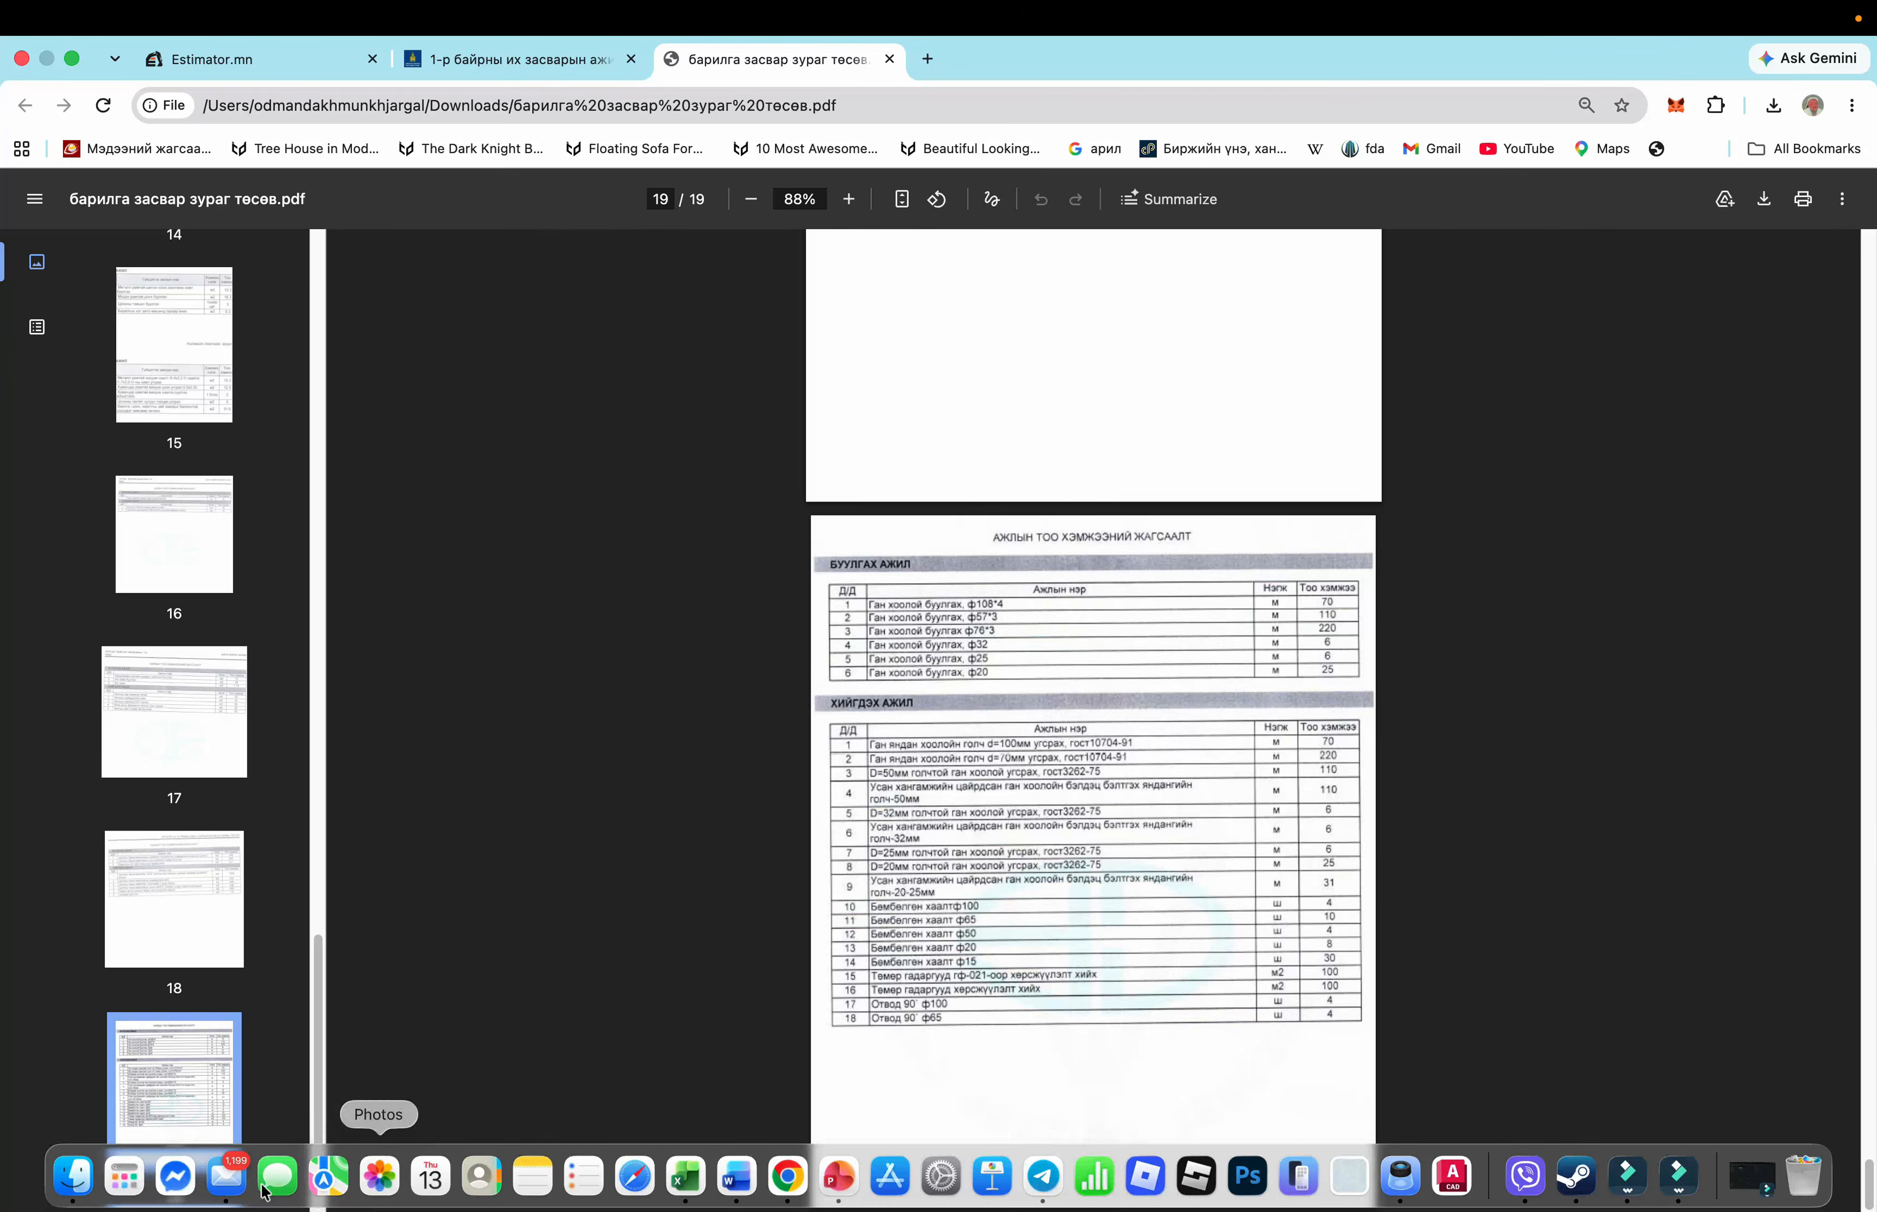
pyautogui.click(99, 1178)
# Open the downloaded tender PDF in Preview and review pages 1 through 5
pyautogui.doubleClick(356, 161)
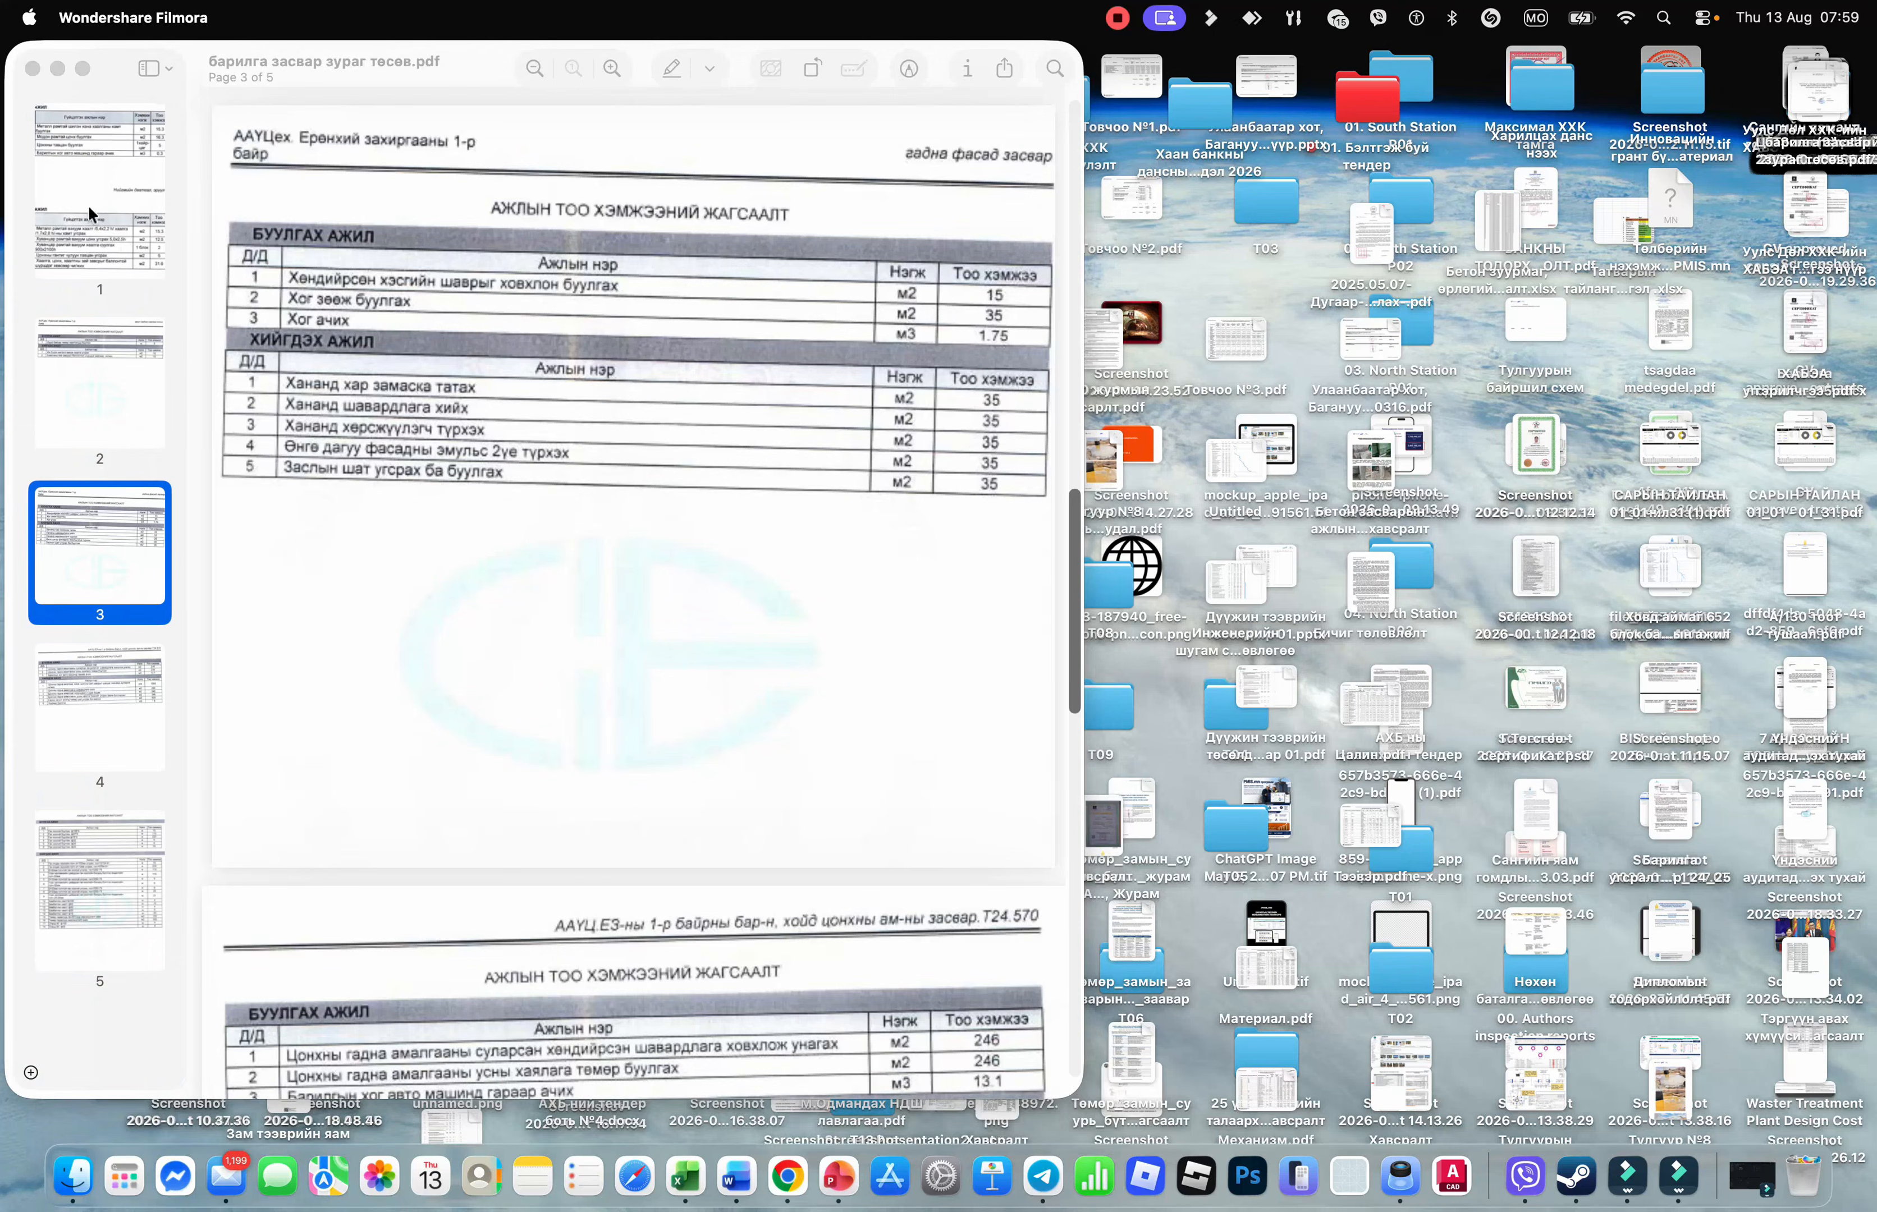
pyautogui.click(114, 224)
pyautogui.click(101, 347)
pyautogui.click(100, 710)
pyautogui.click(105, 907)
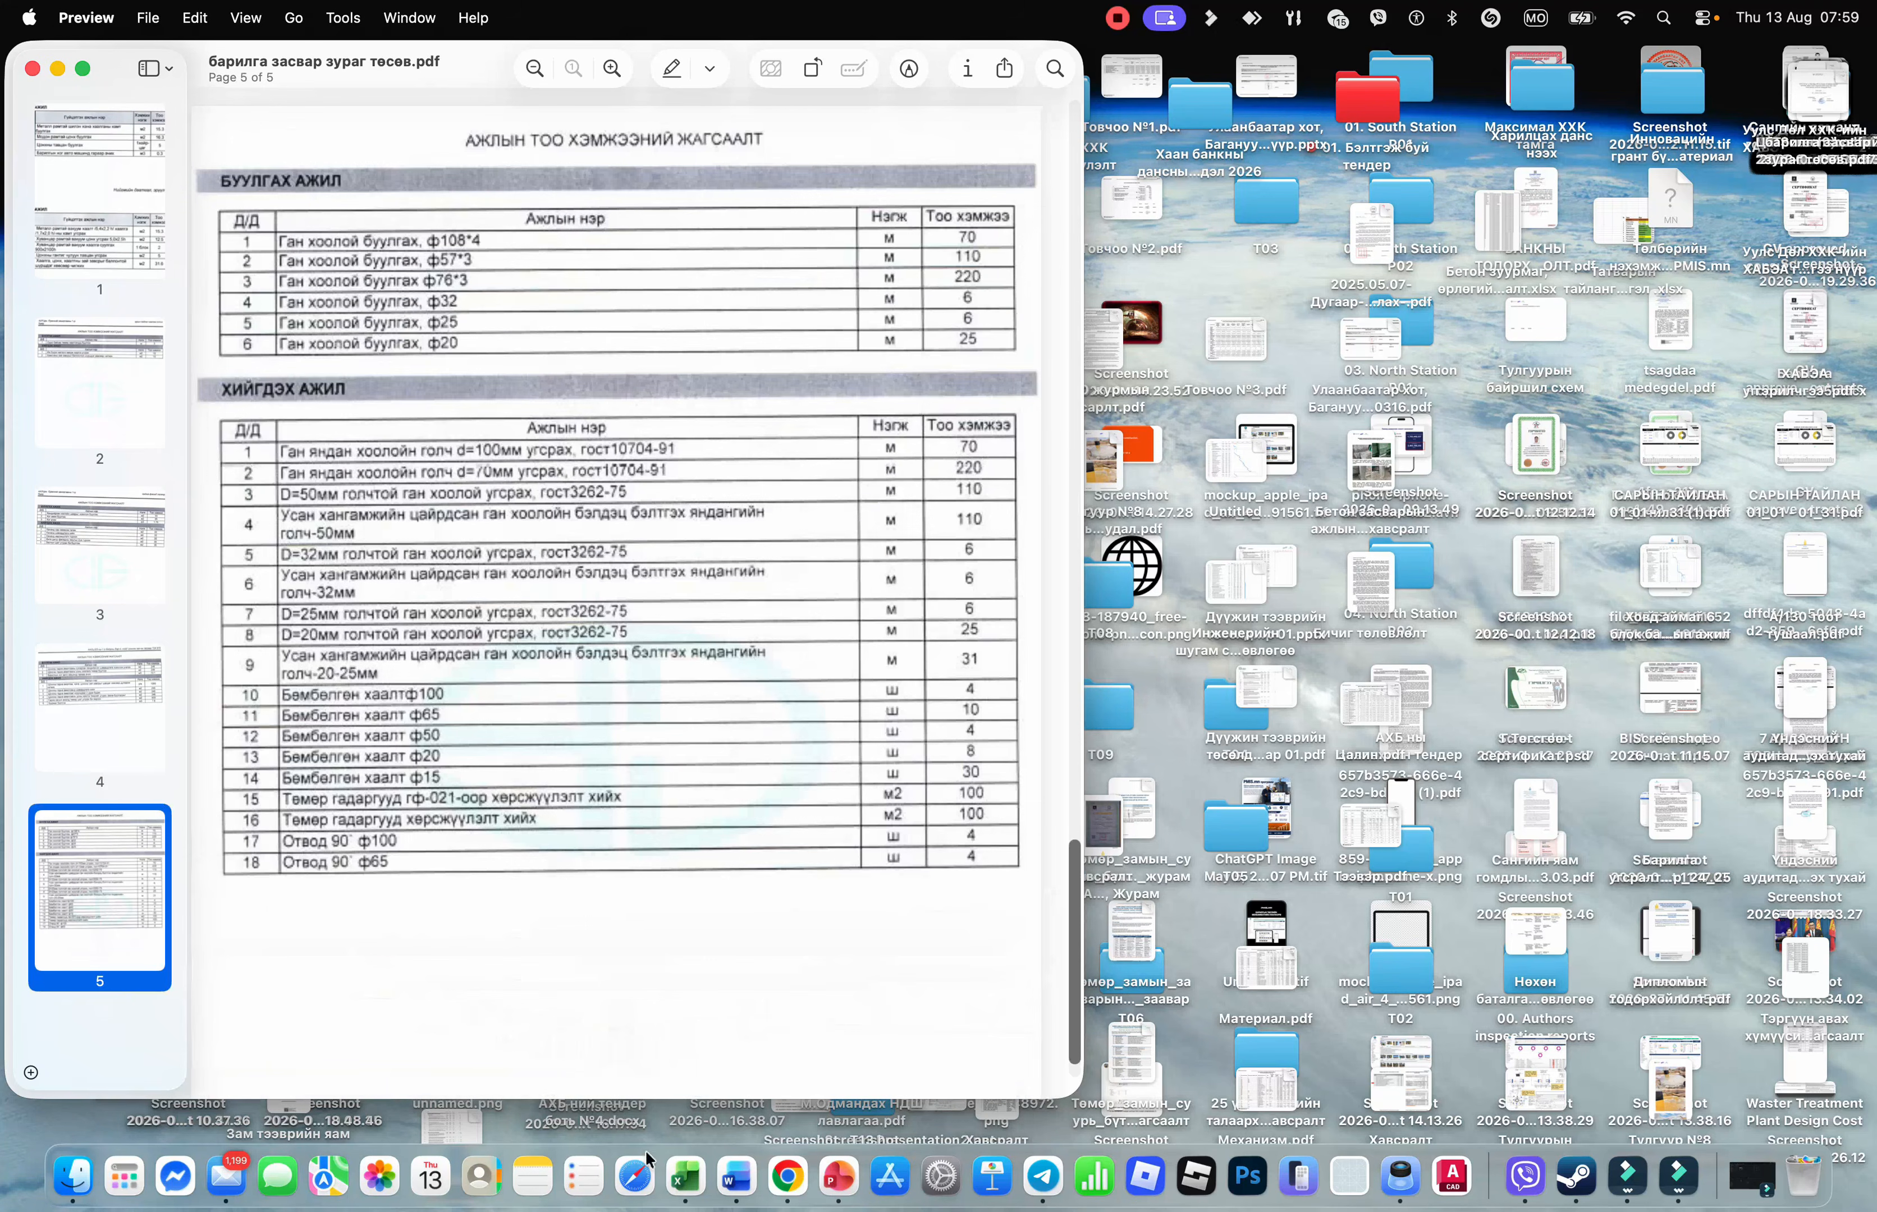
# Return to Chrome and bring back the Estimator.mn construction tender list
pyautogui.click(787, 1177)
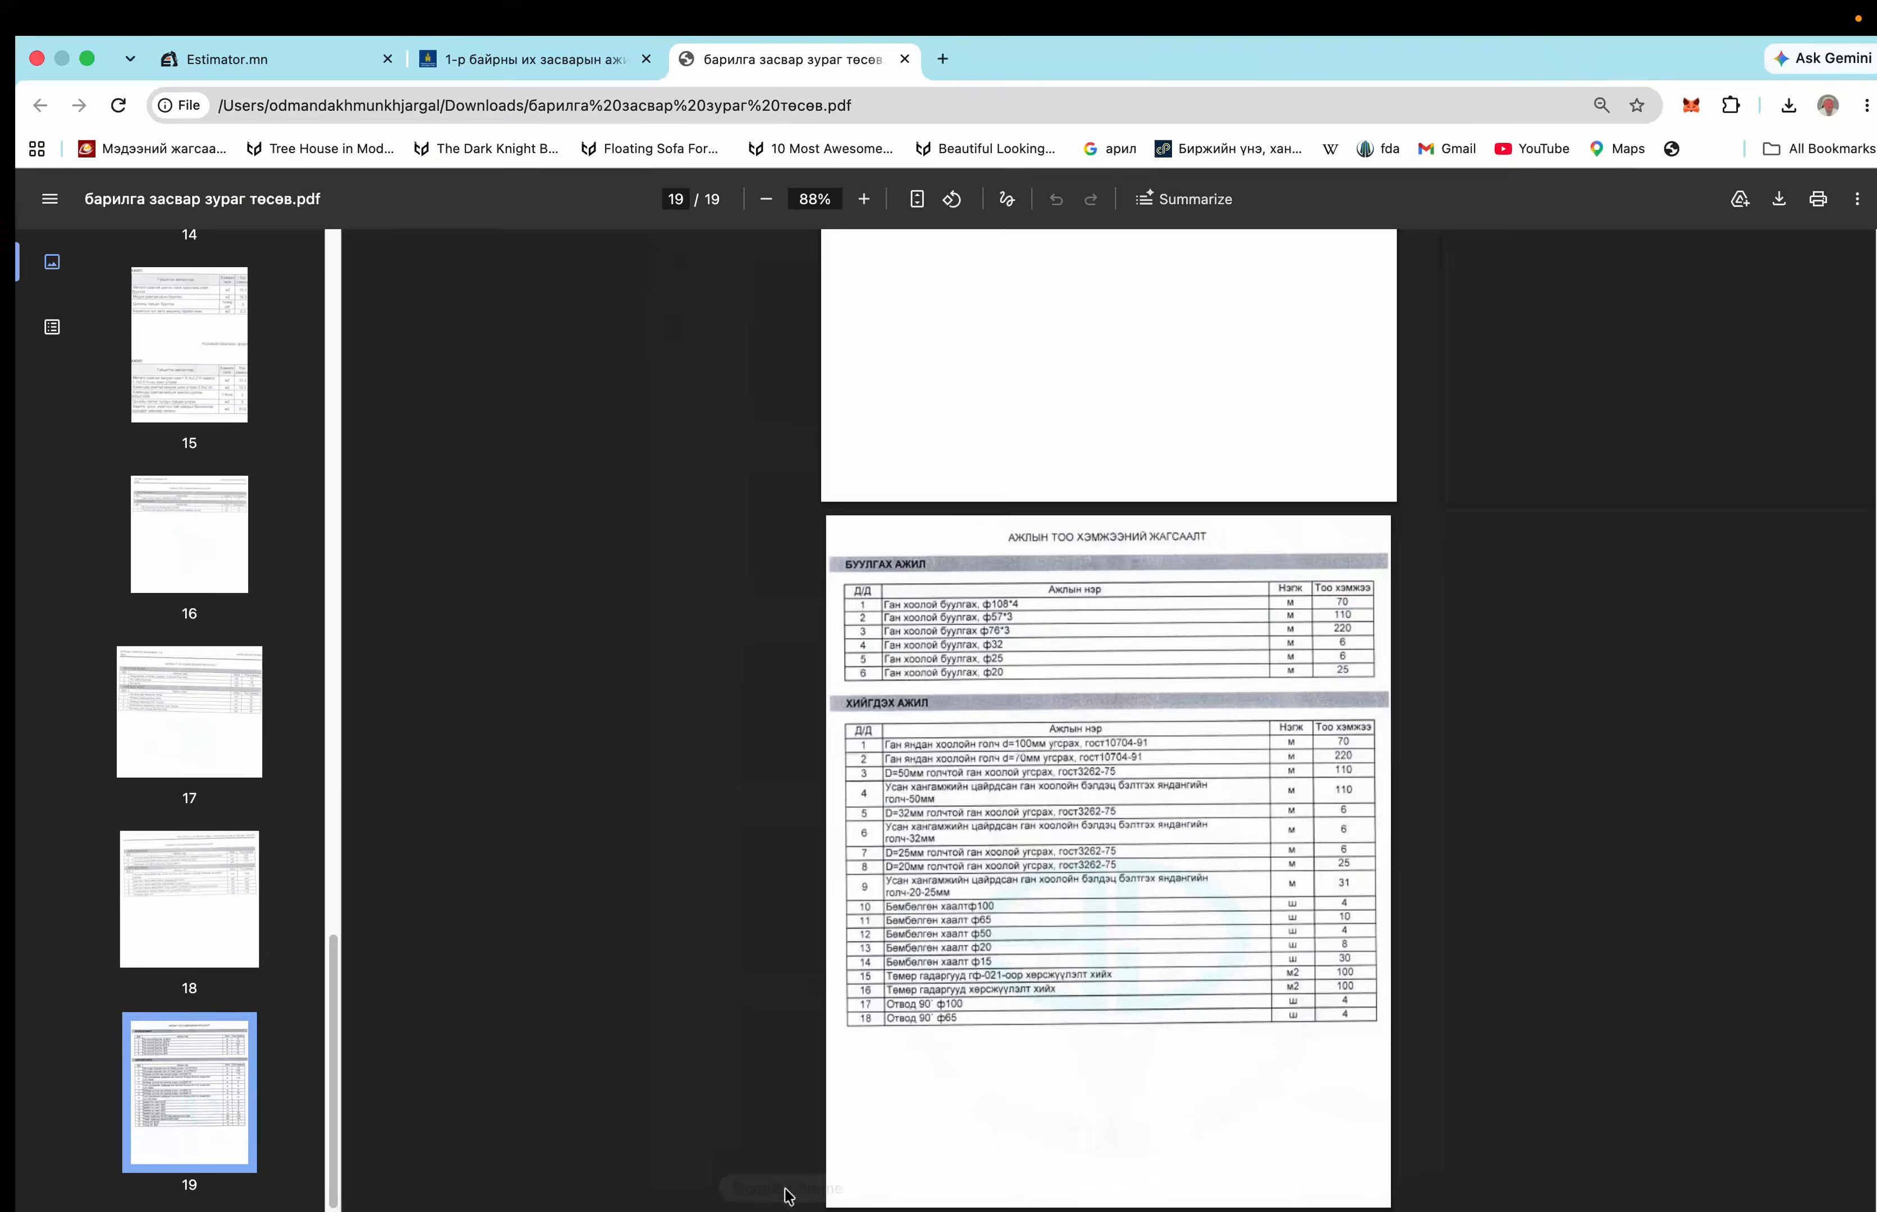
pyautogui.scroll(-5, 1062, 755)
pyautogui.scroll(15, 1055, 750)
pyautogui.scroll(10, 1056, 753)
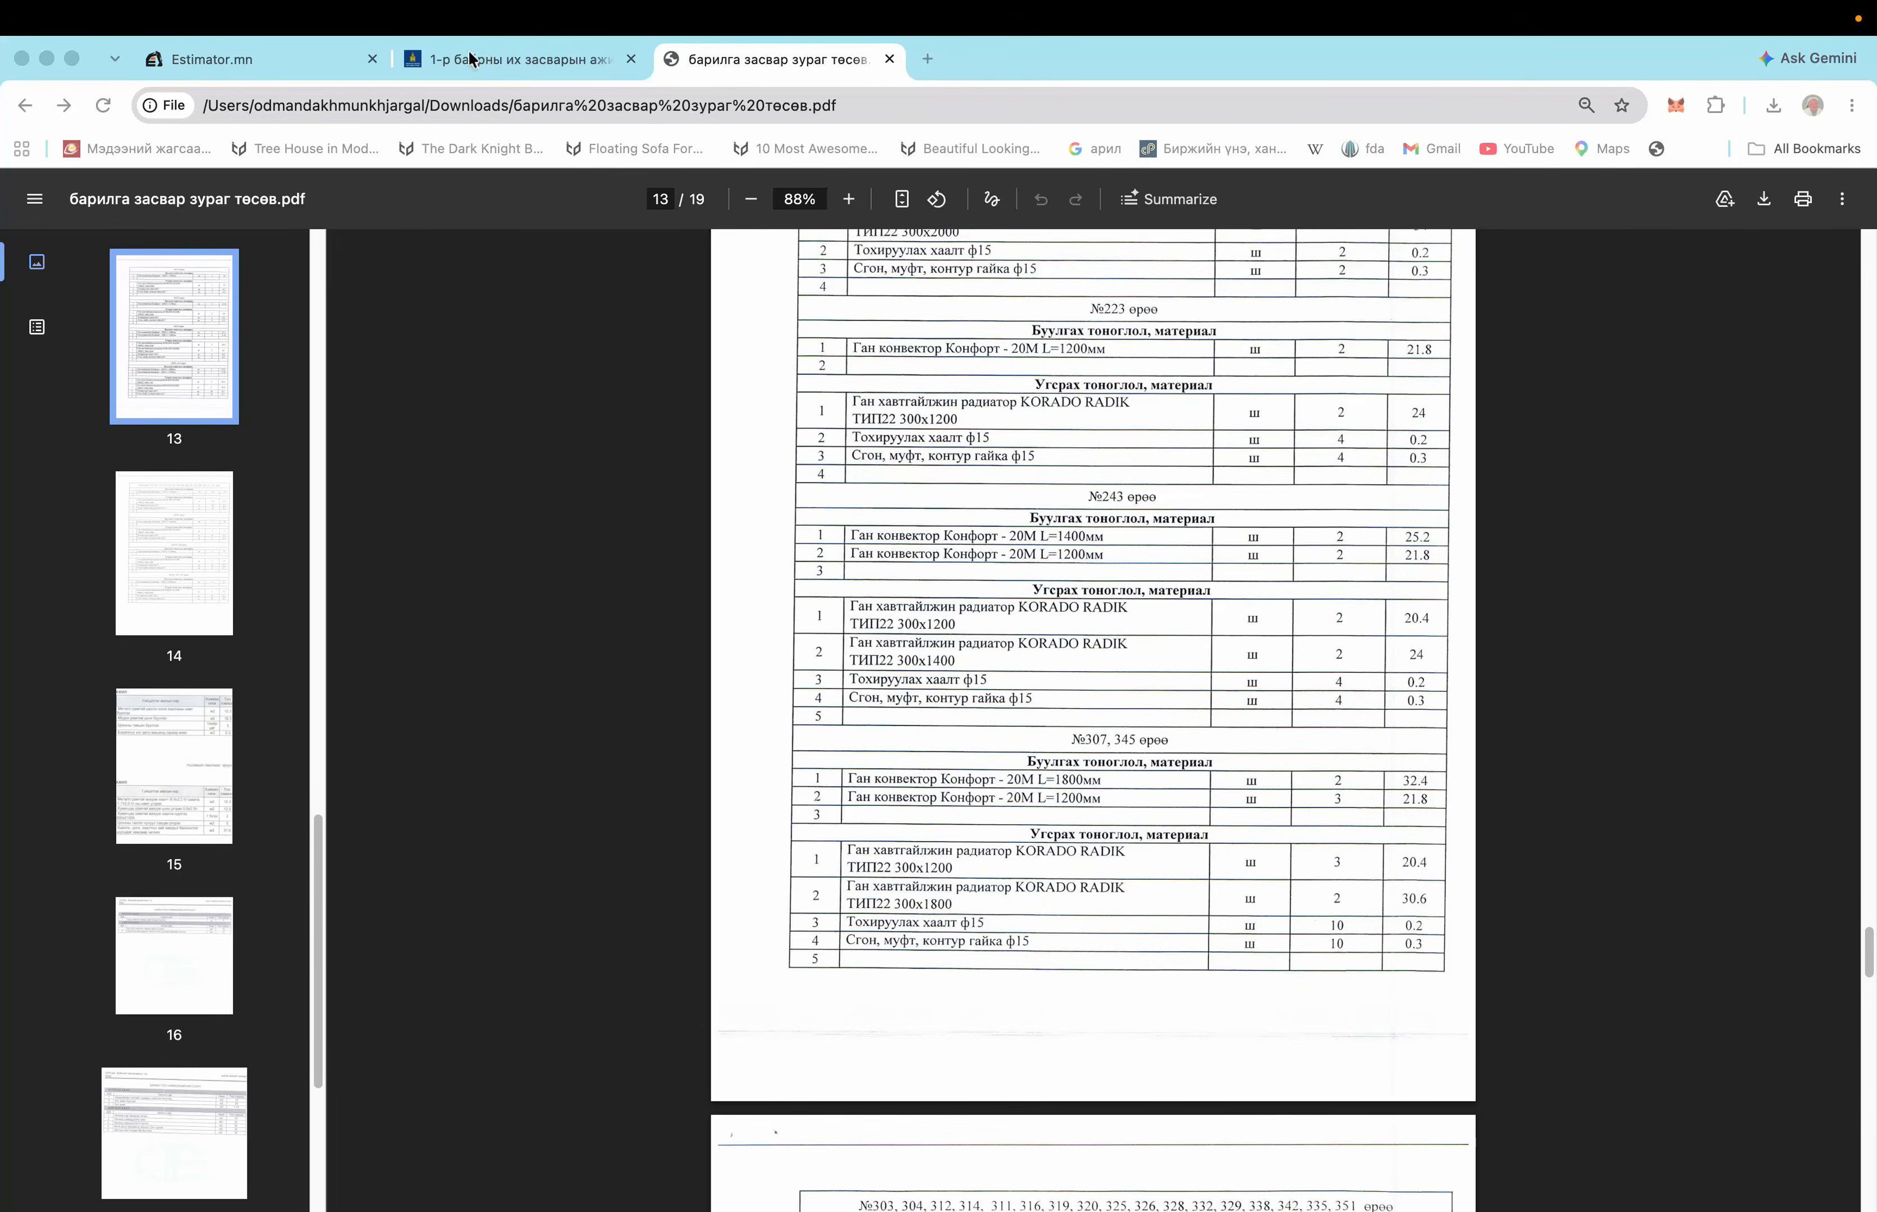
pyautogui.click(325, 66)
pyautogui.scroll(10, 616, 585)
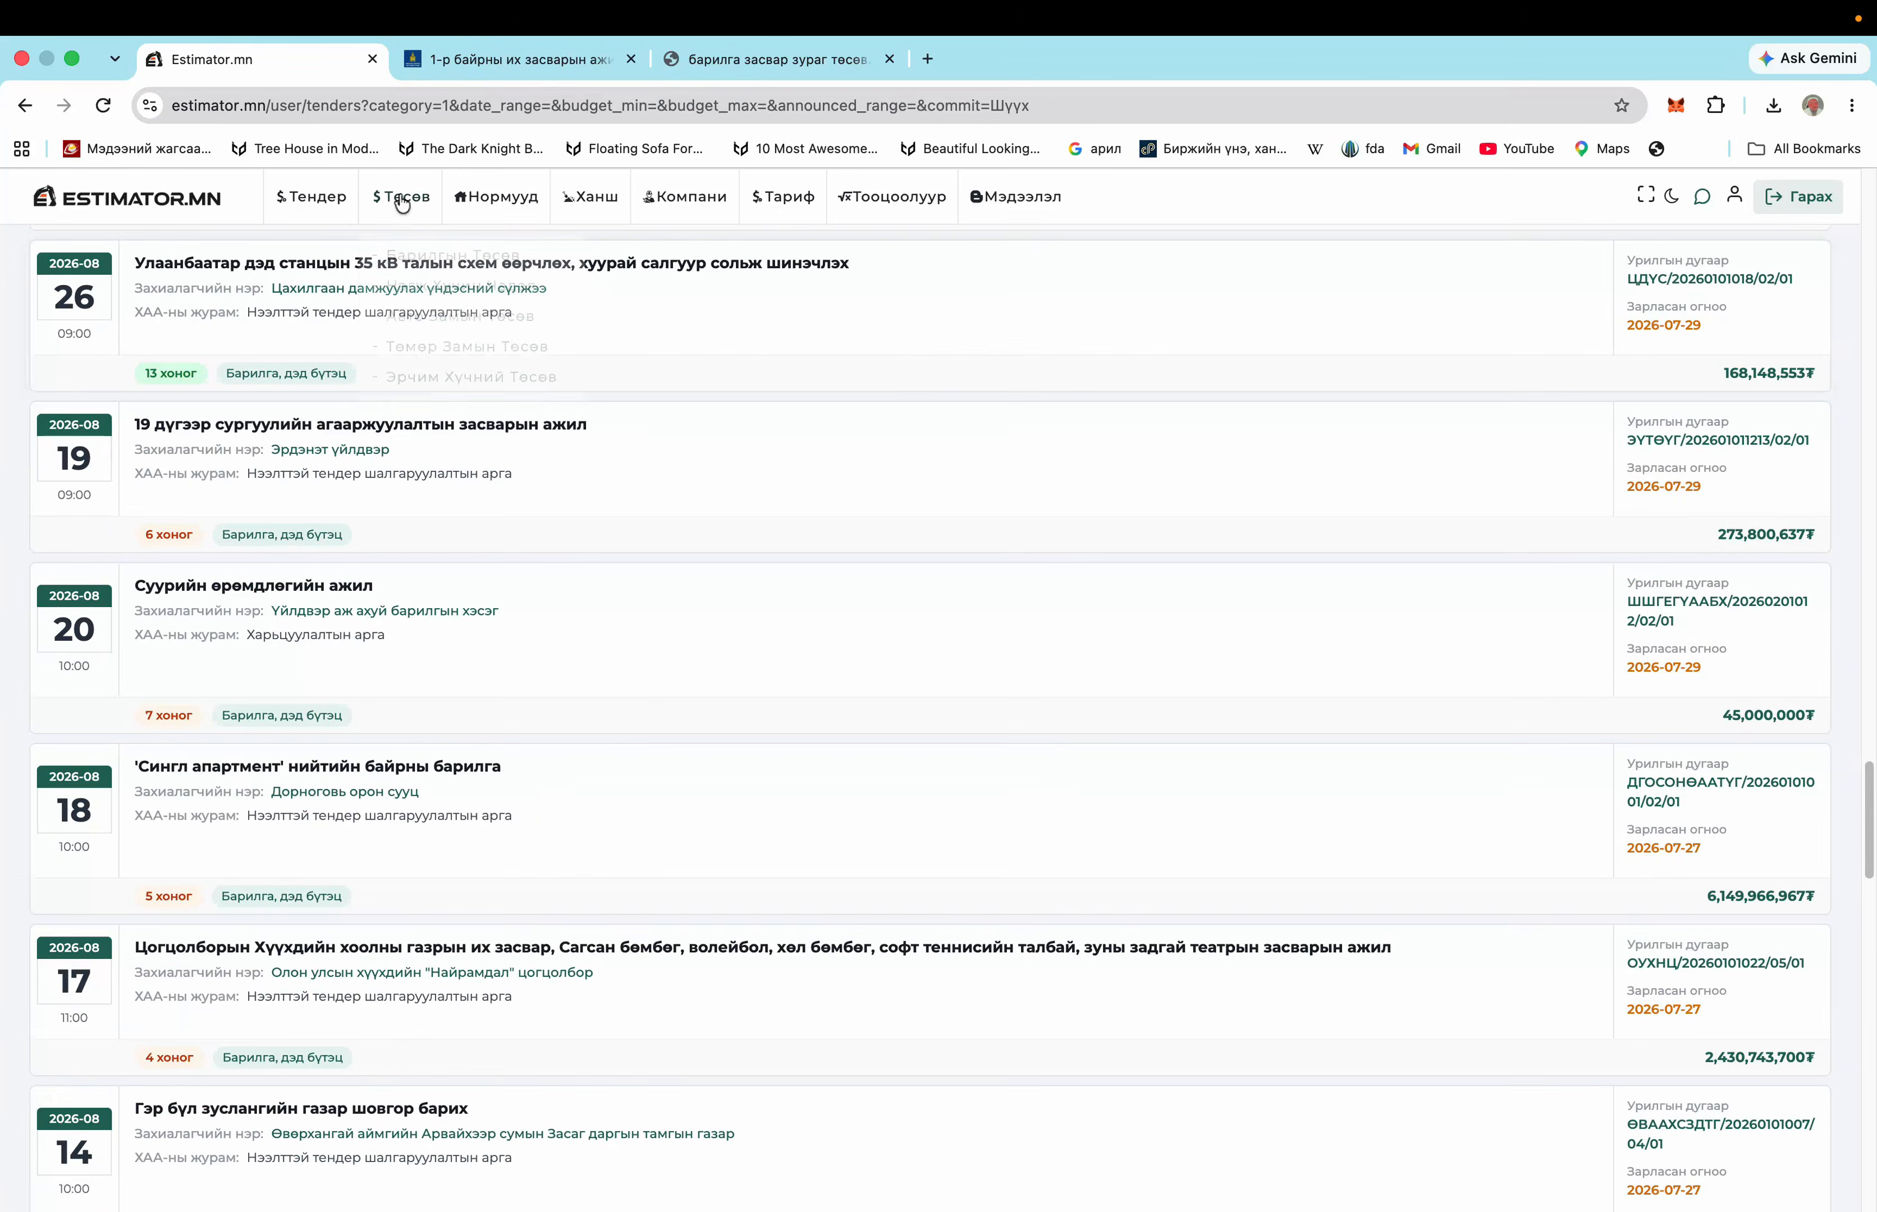
# Open the Барилгын Төсөв estimate projects list and start a new project with Шинээр нэмэх
pyautogui.click(427, 252)
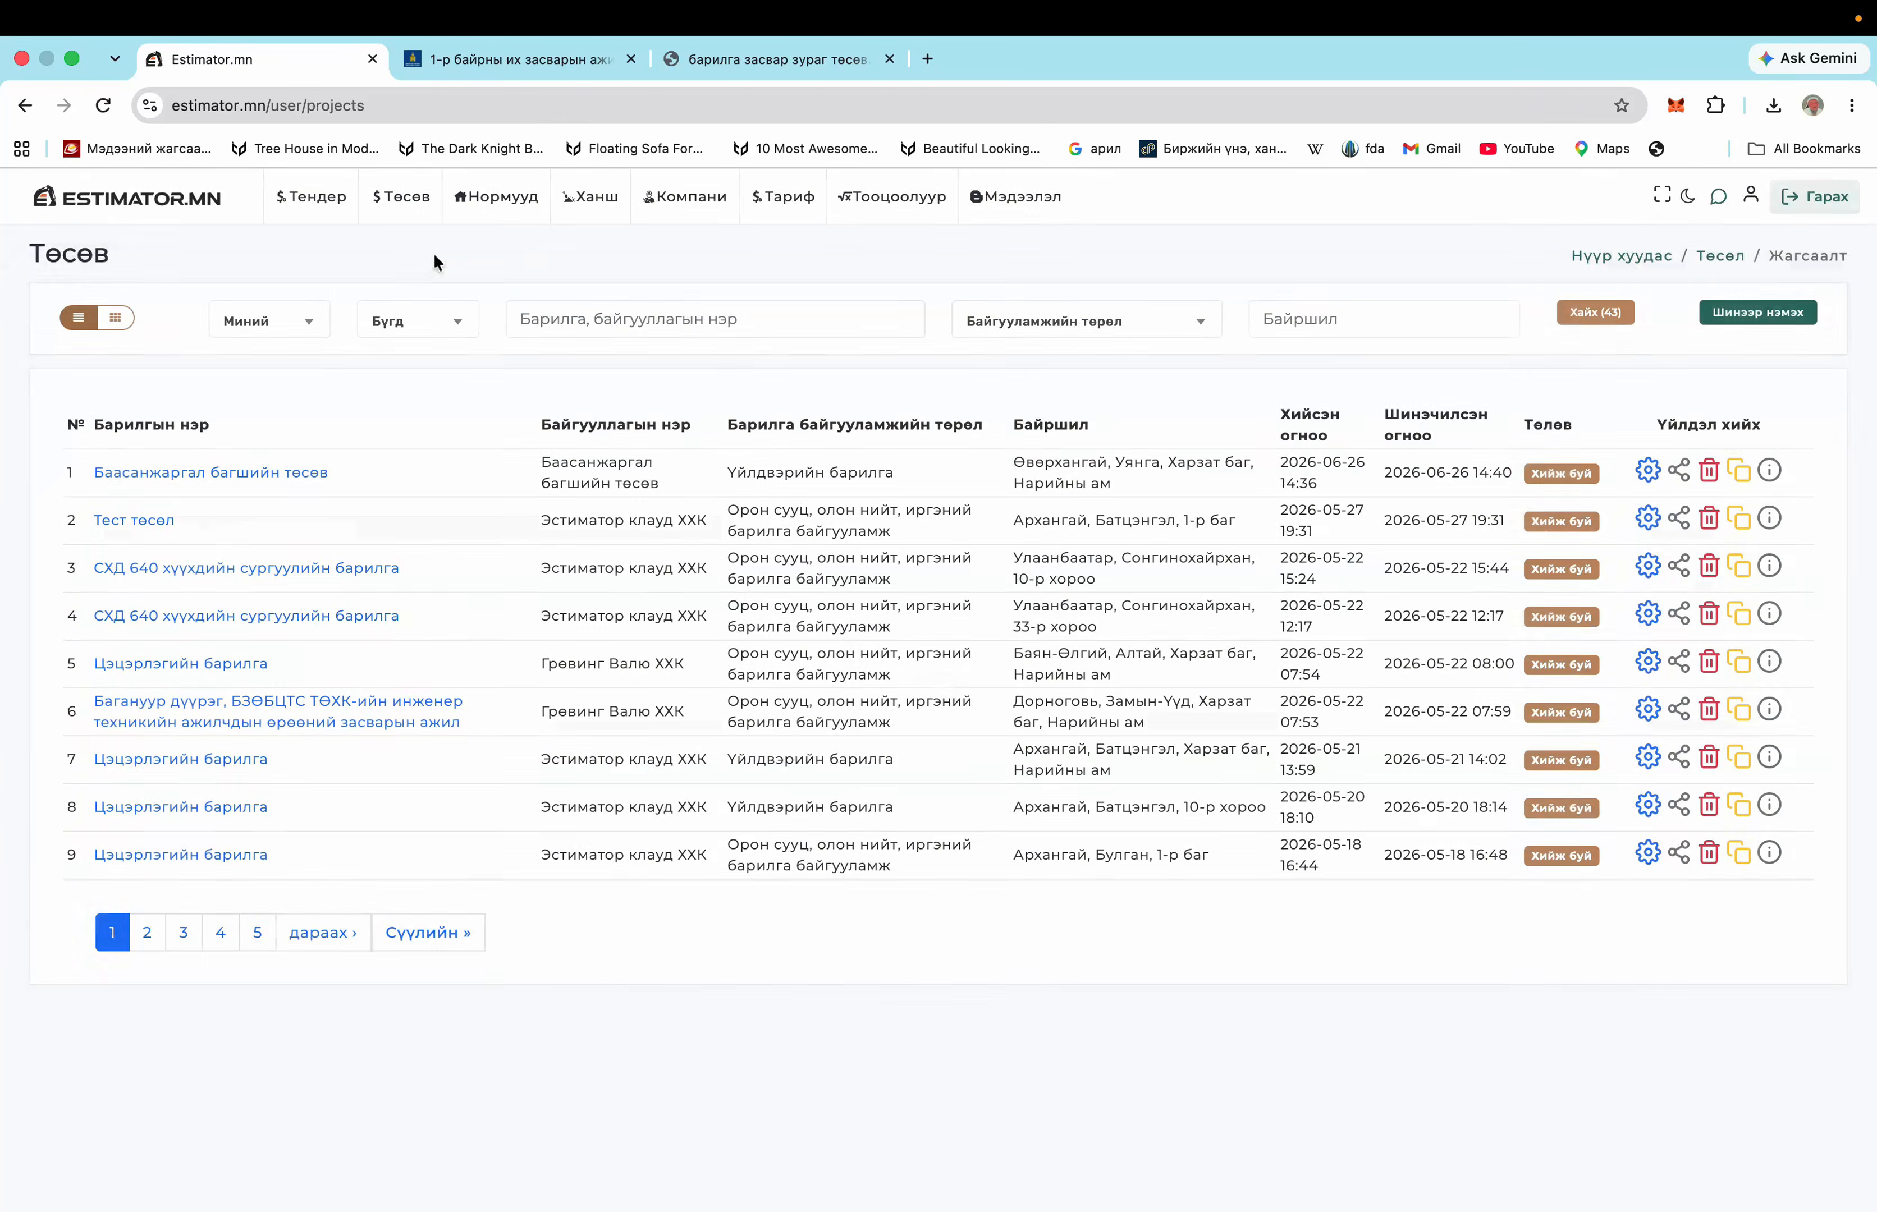
pyautogui.click(1787, 315)
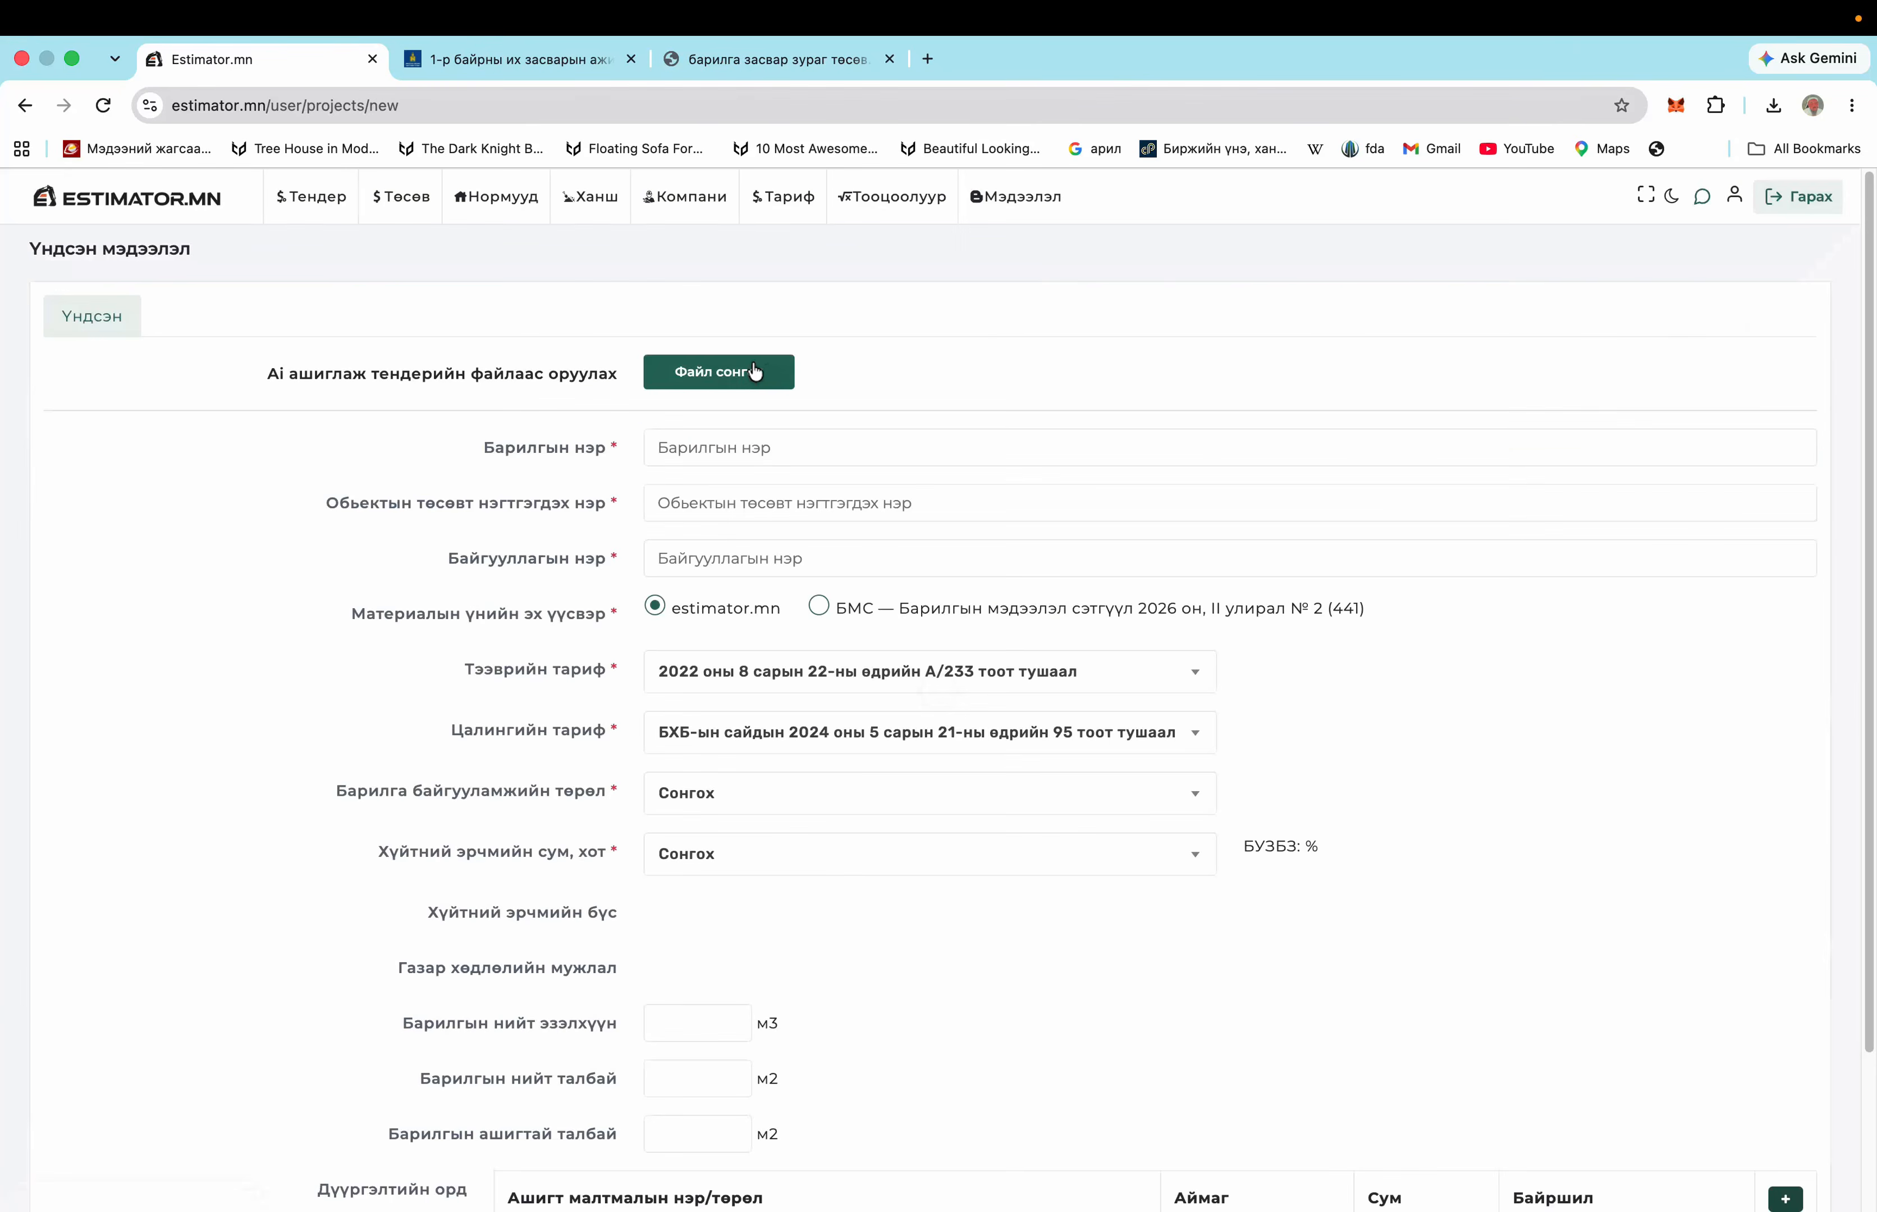
# Preview the PDFs in Downloads and attach барилга засвар зураг төсөв.pdf for AI import
pyautogui.click(755, 370)
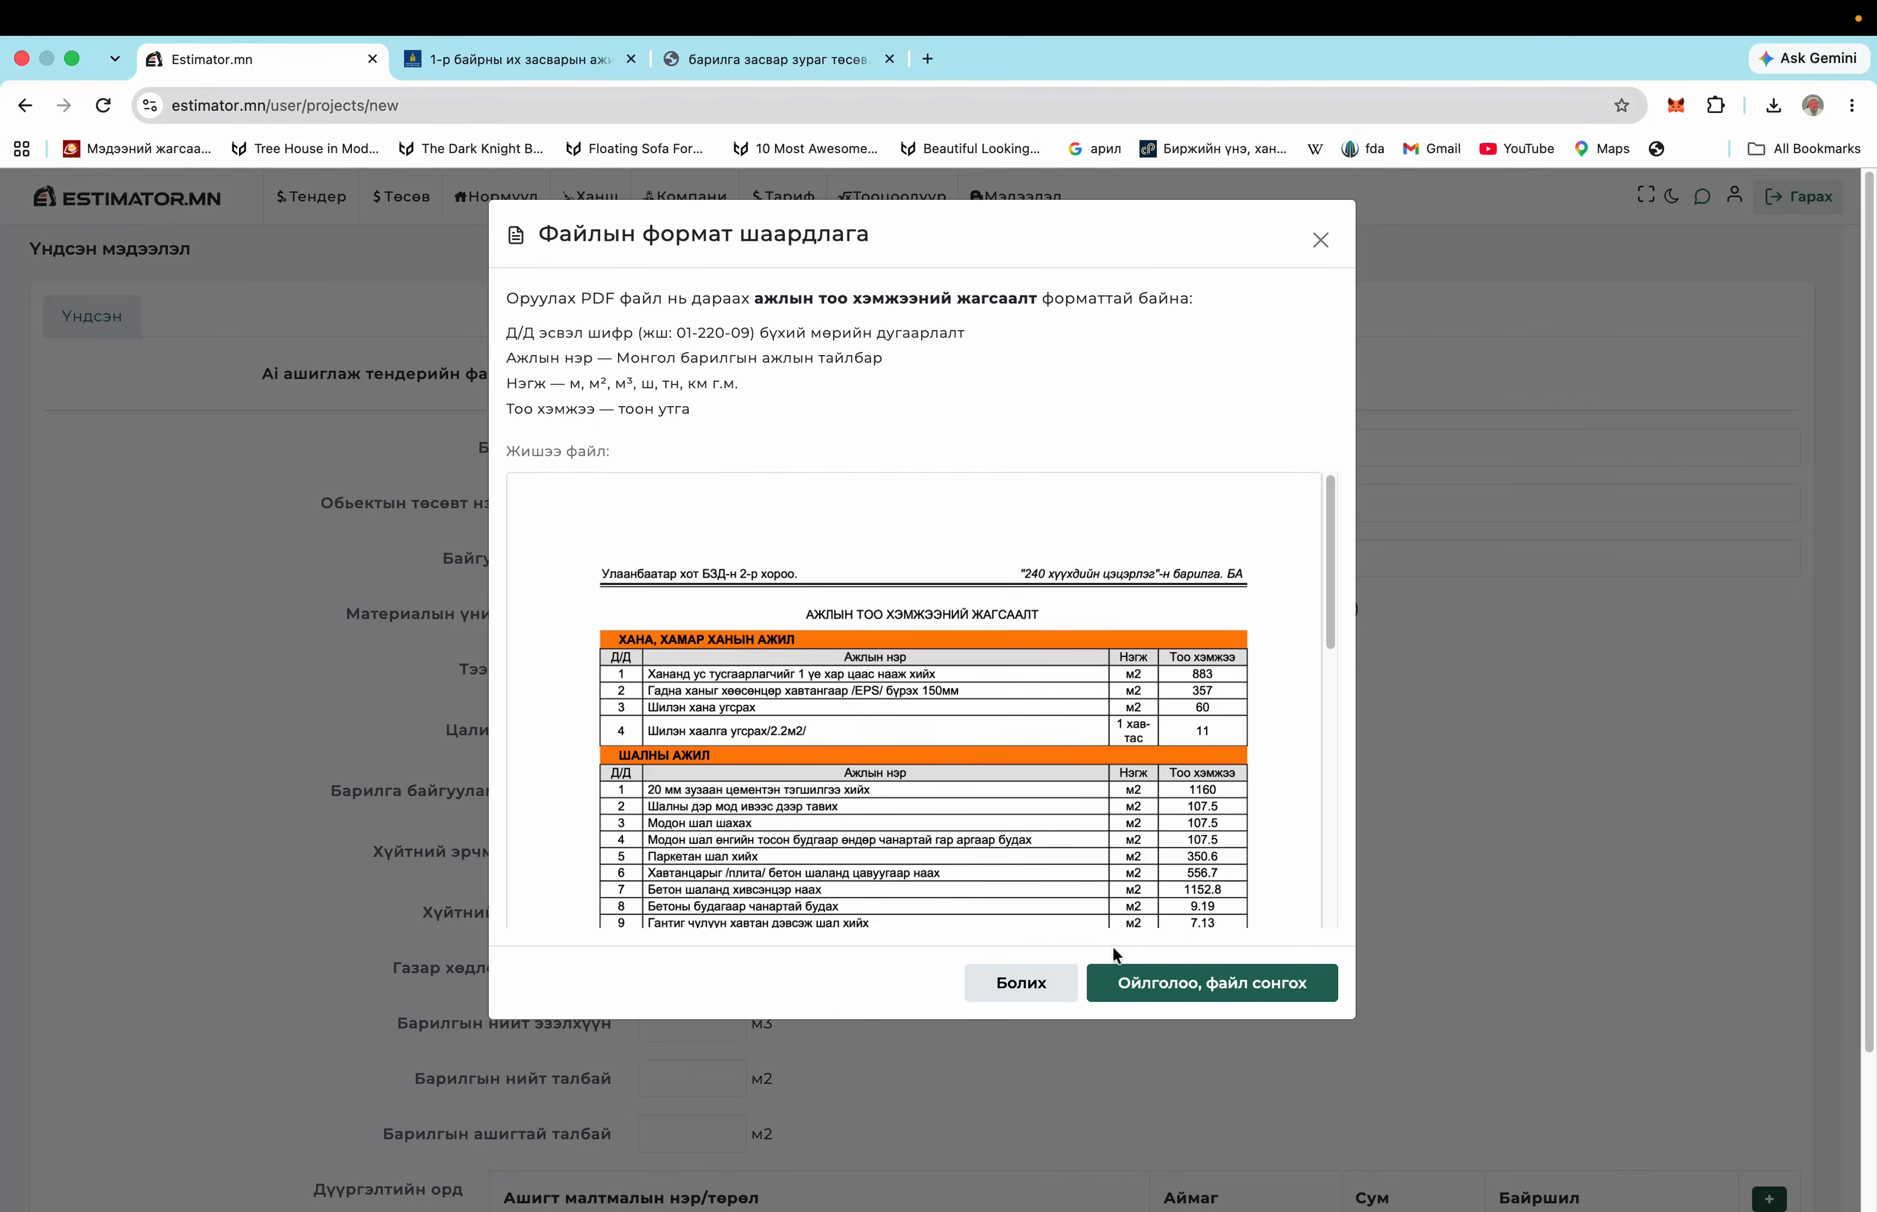
pyautogui.click(1259, 992)
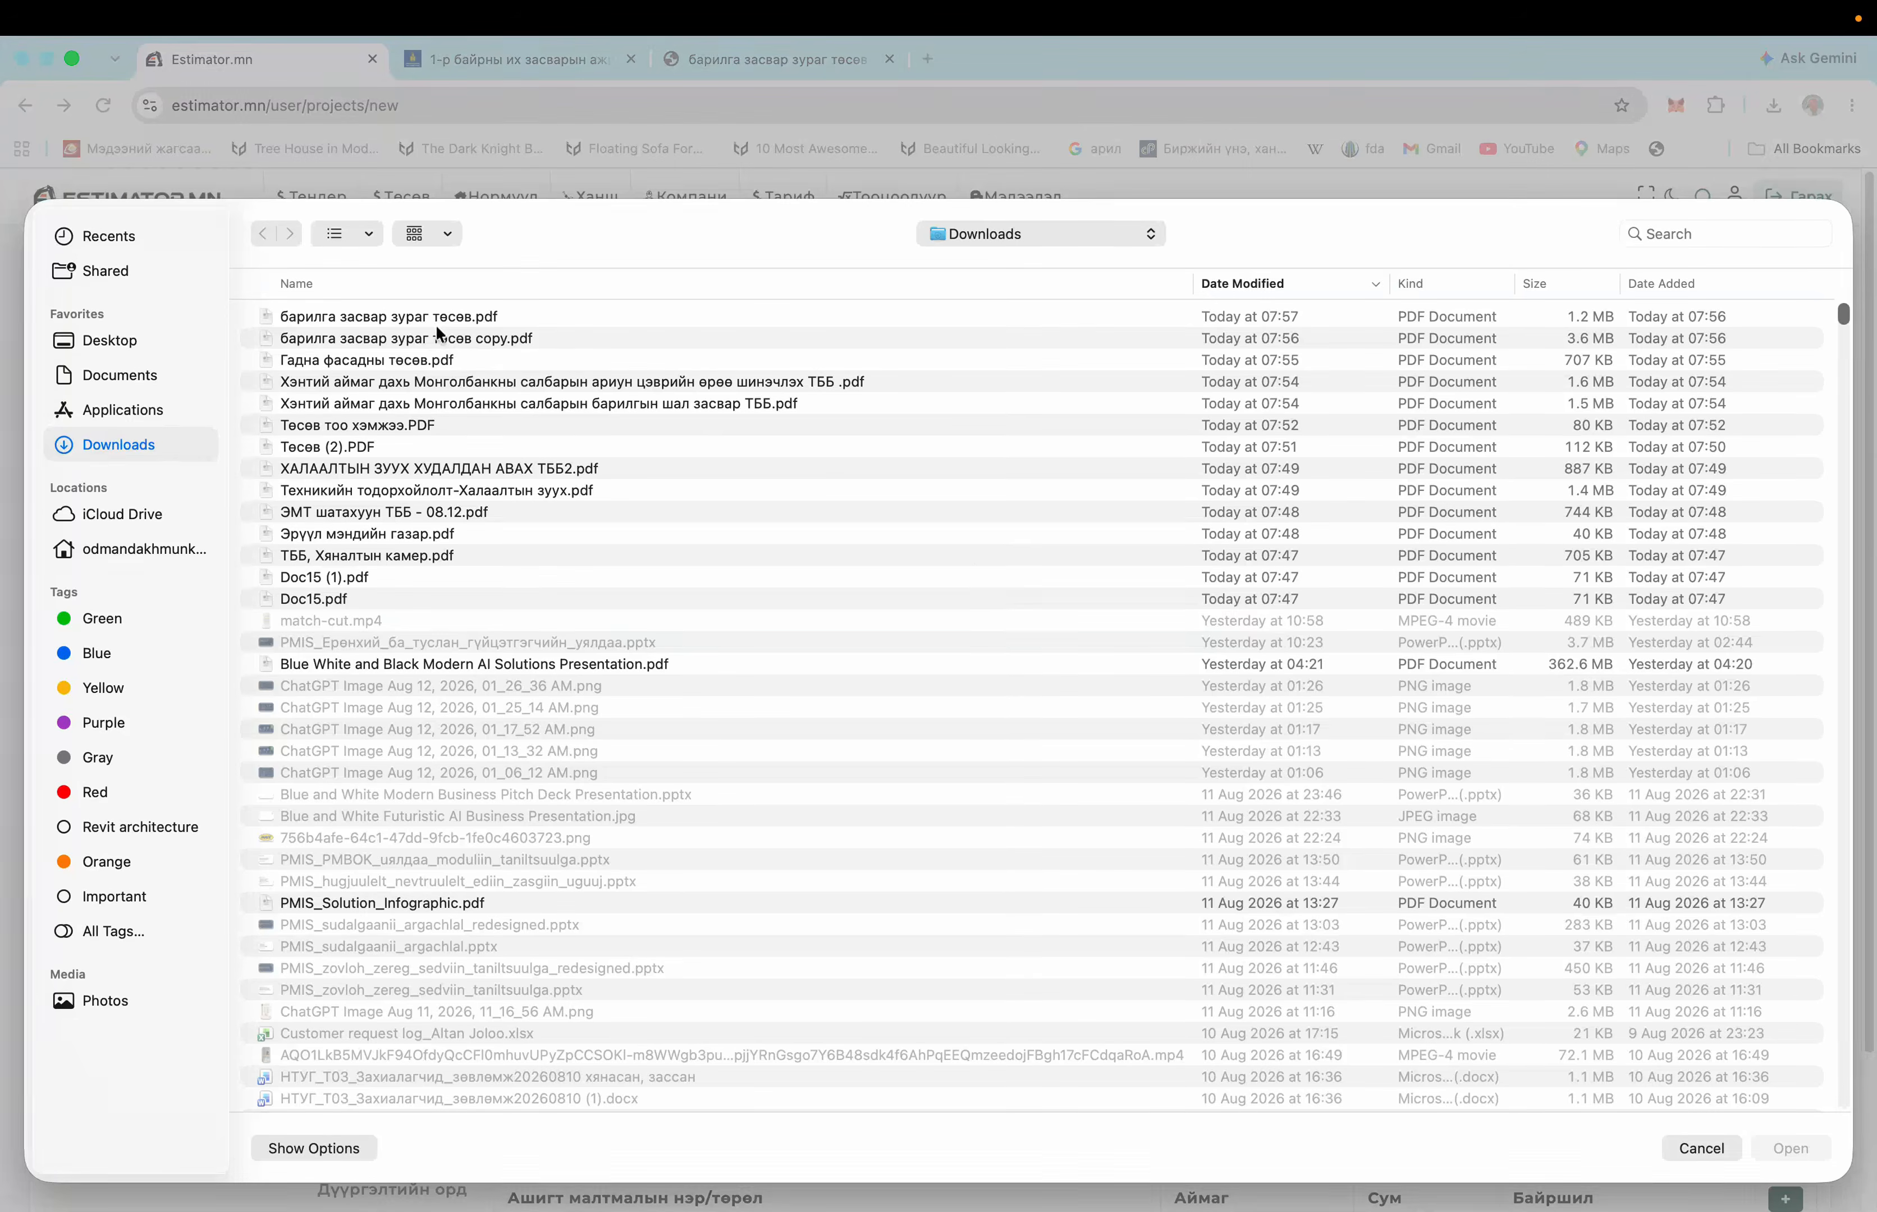
pyautogui.rightClick(435, 337)
pyautogui.click(523, 429)
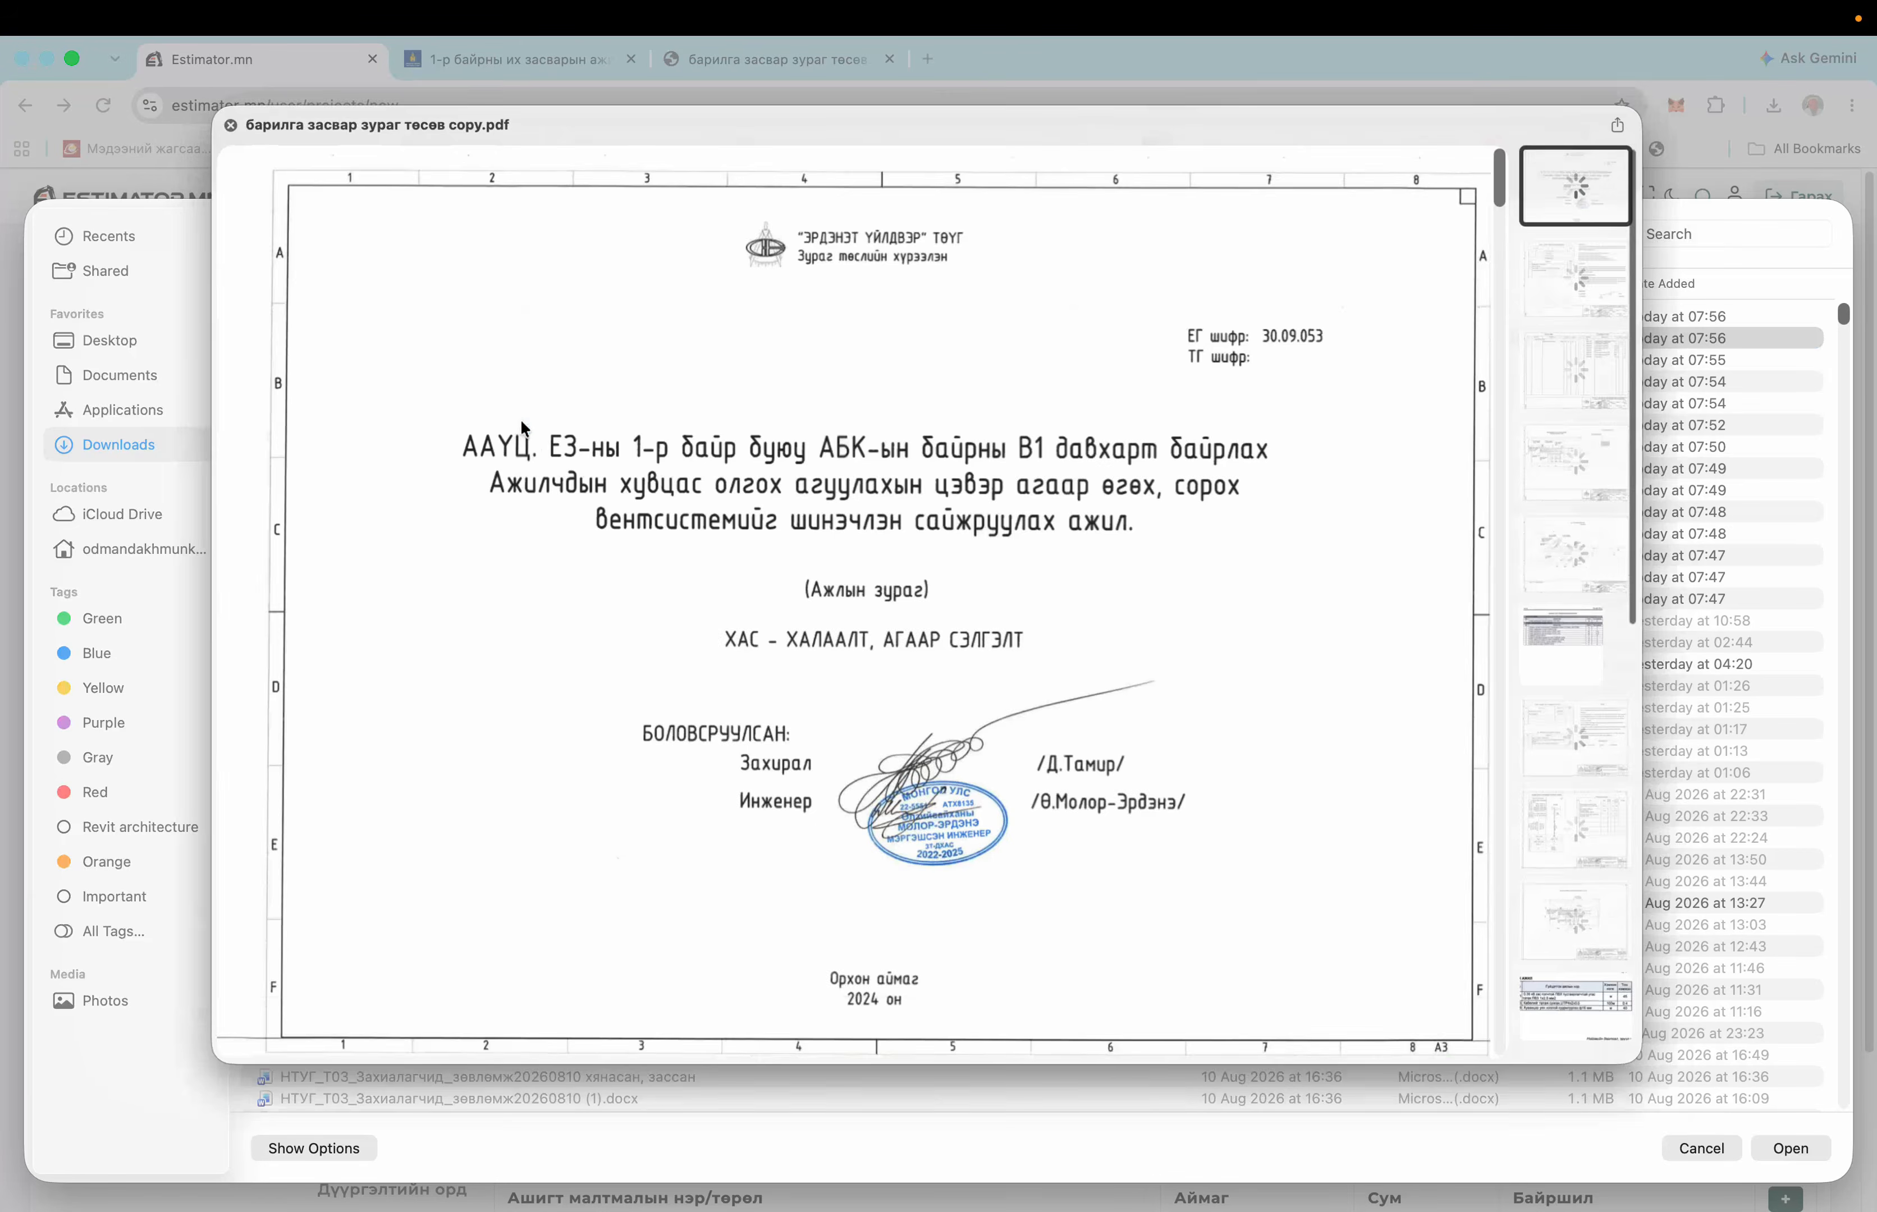
pyautogui.click(241, 124)
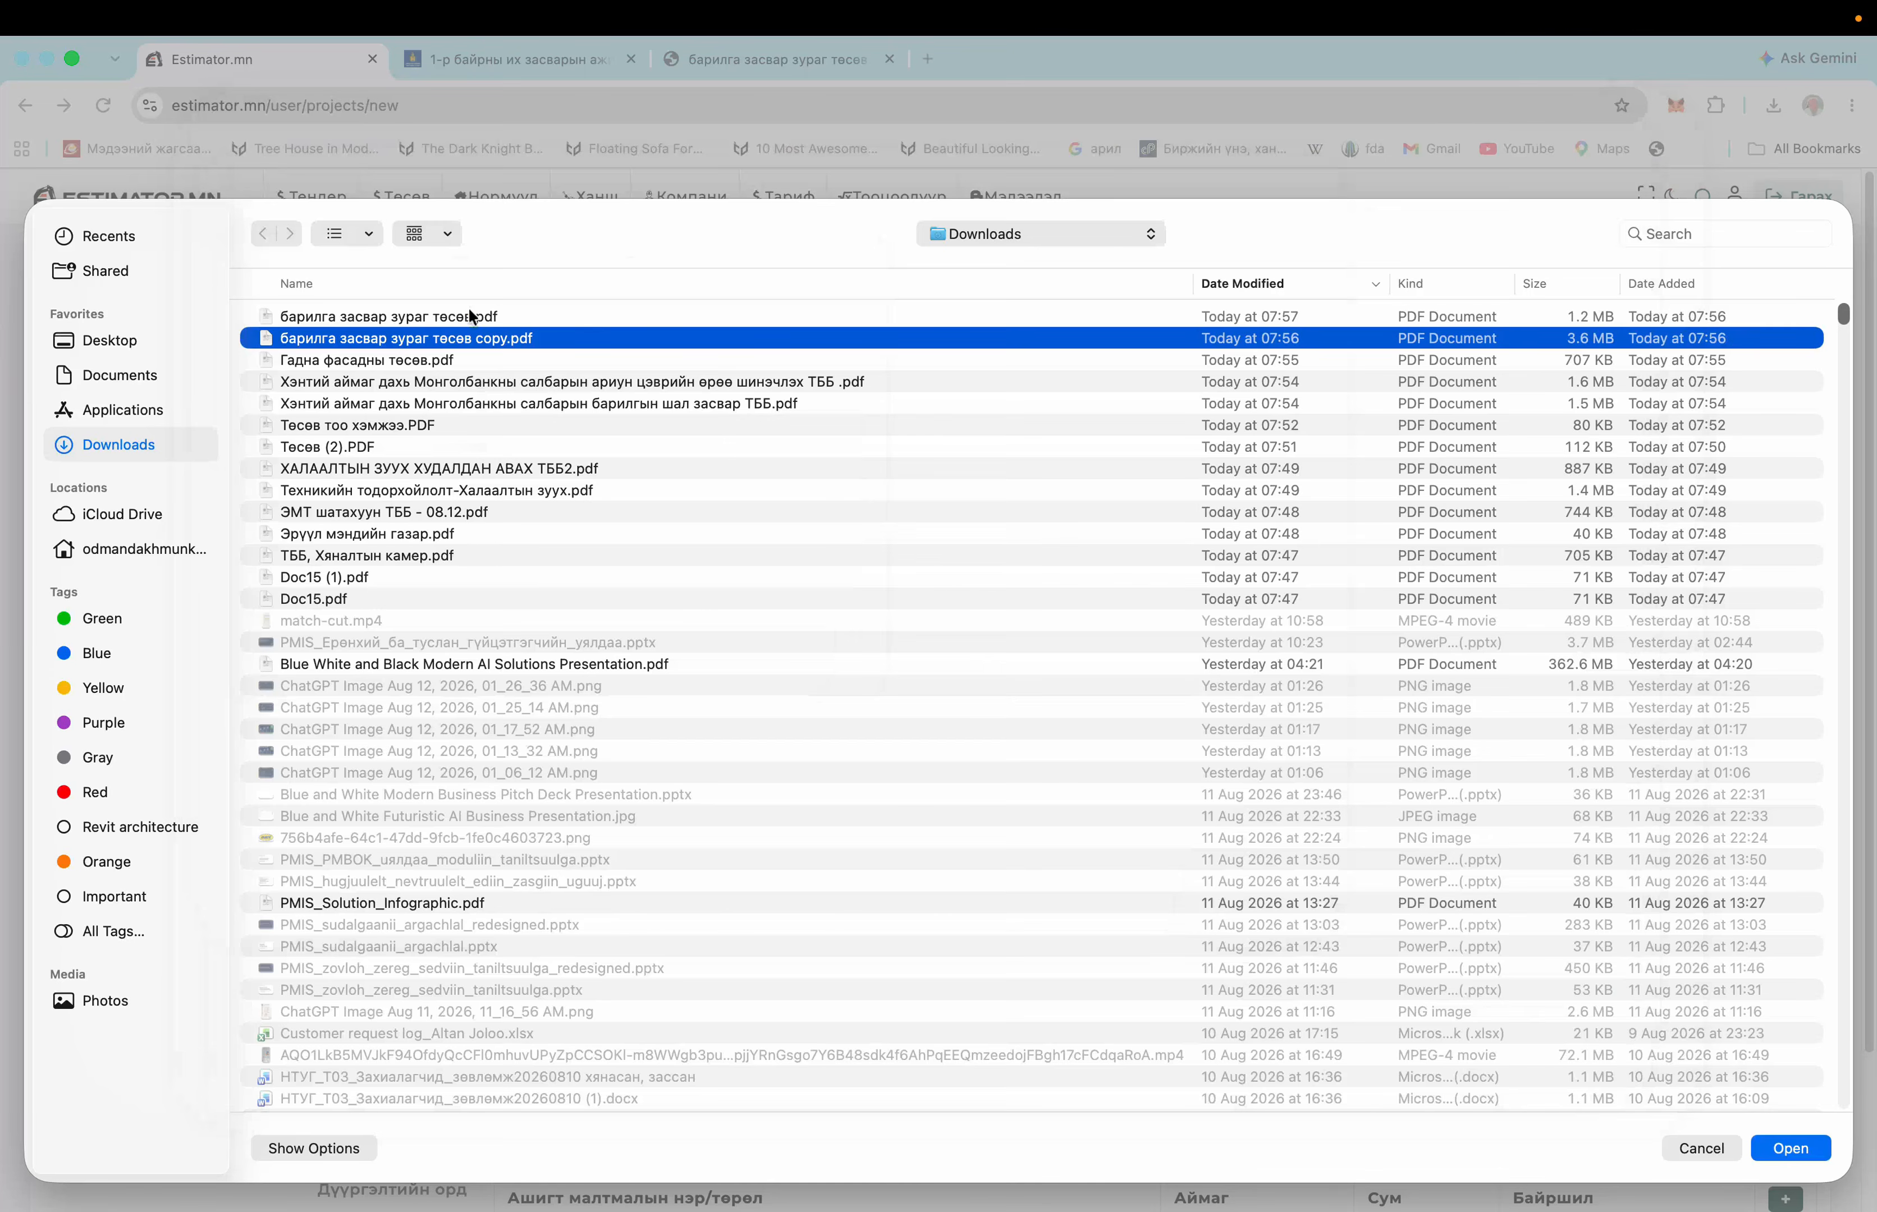
pyautogui.rightClick(467, 309)
pyautogui.click(530, 405)
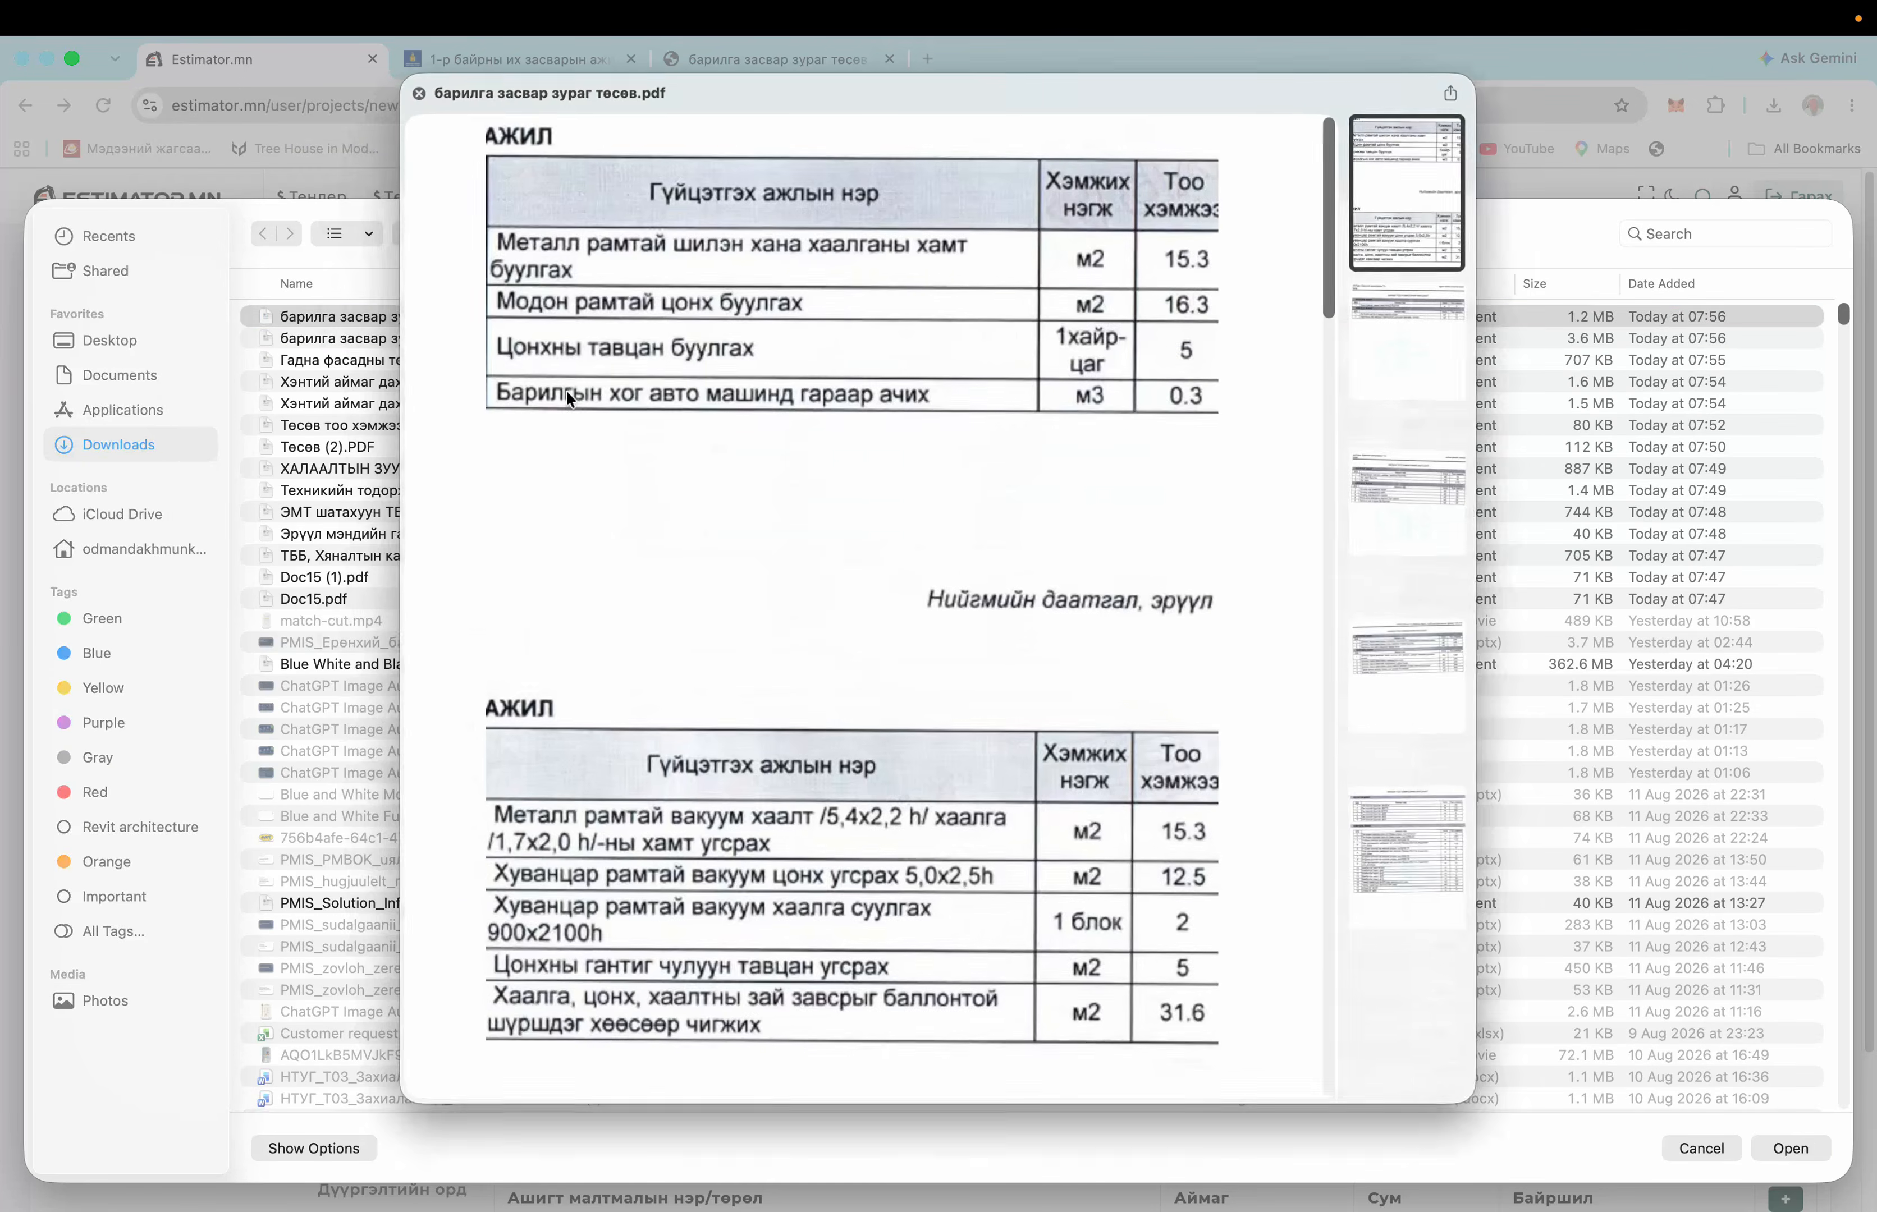
pyautogui.press('space')
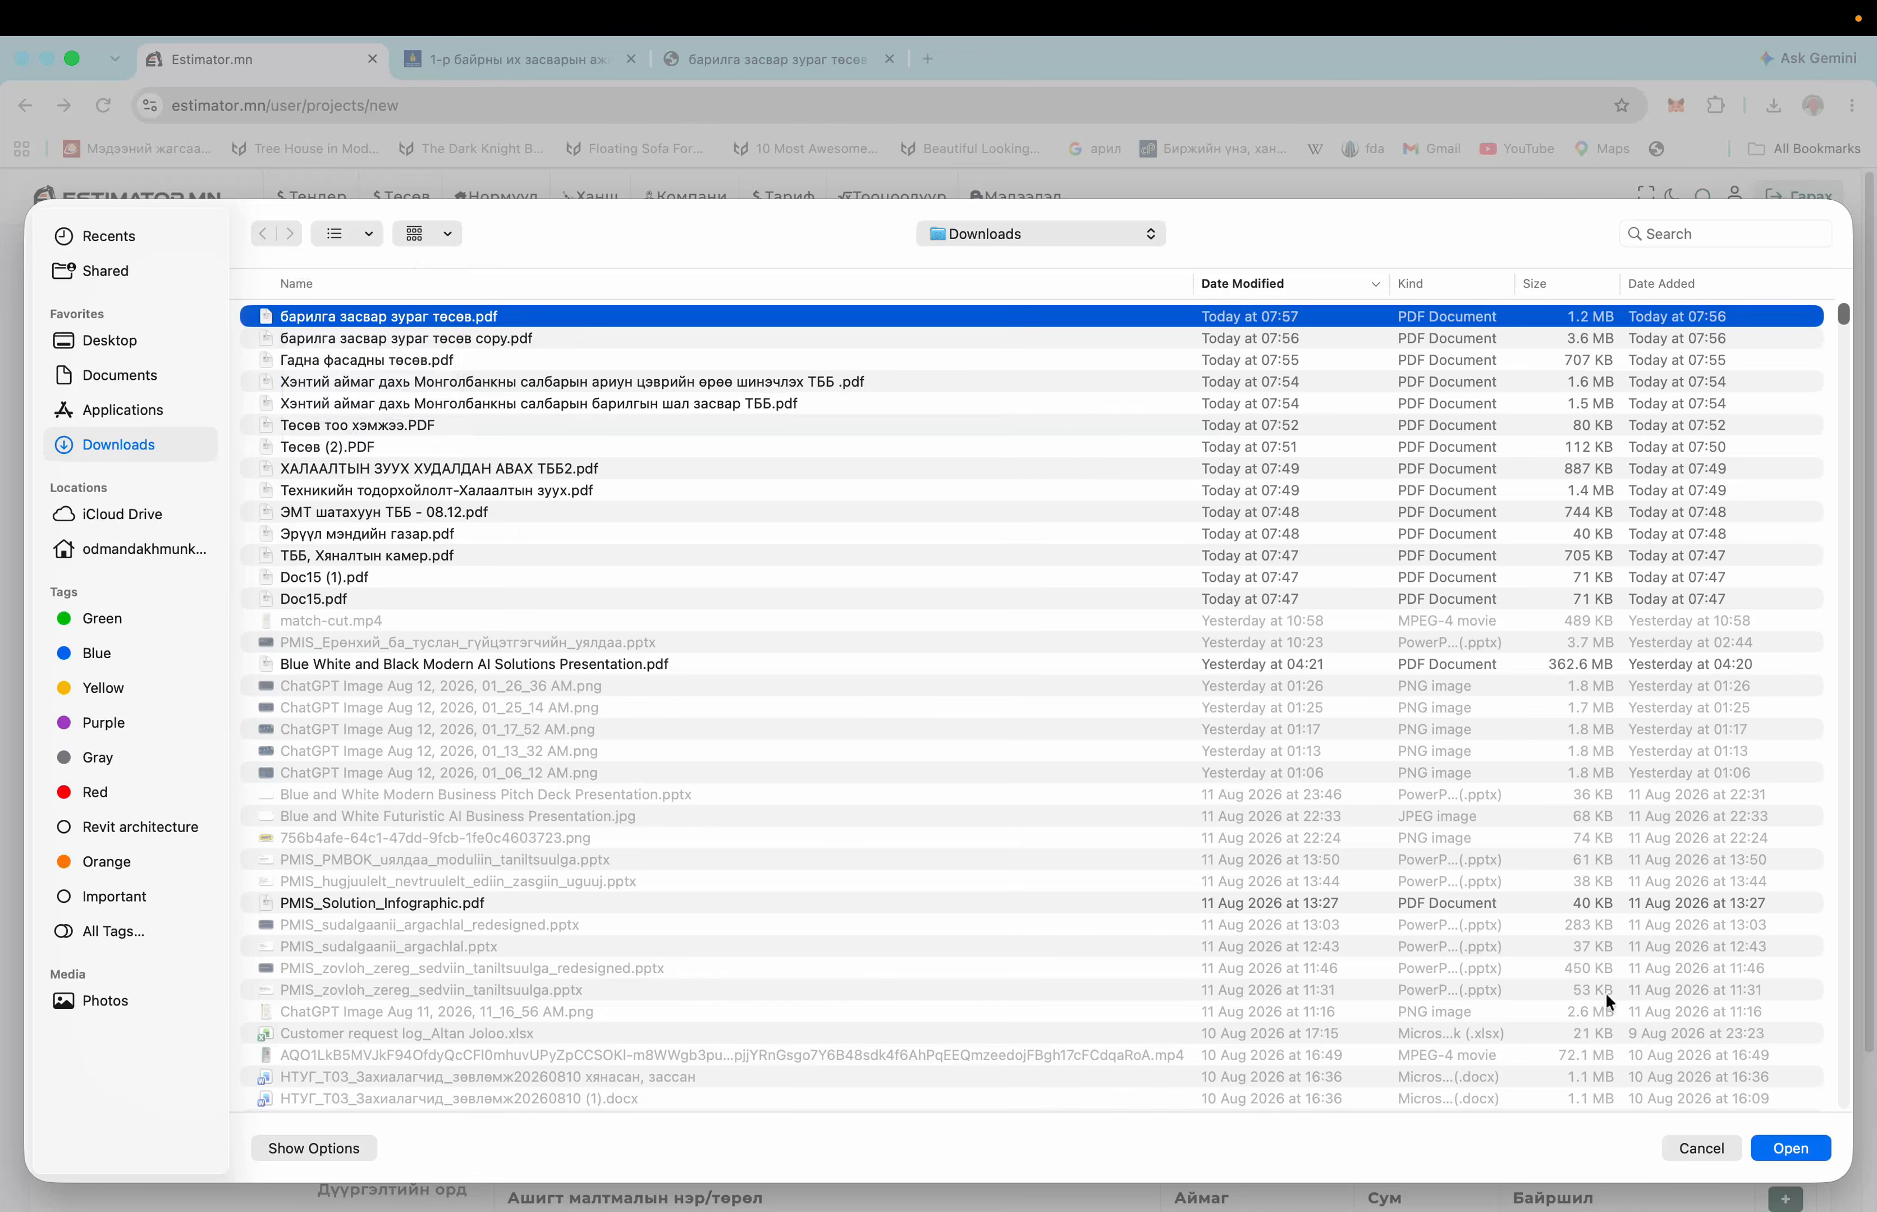
pyautogui.click(1790, 1148)
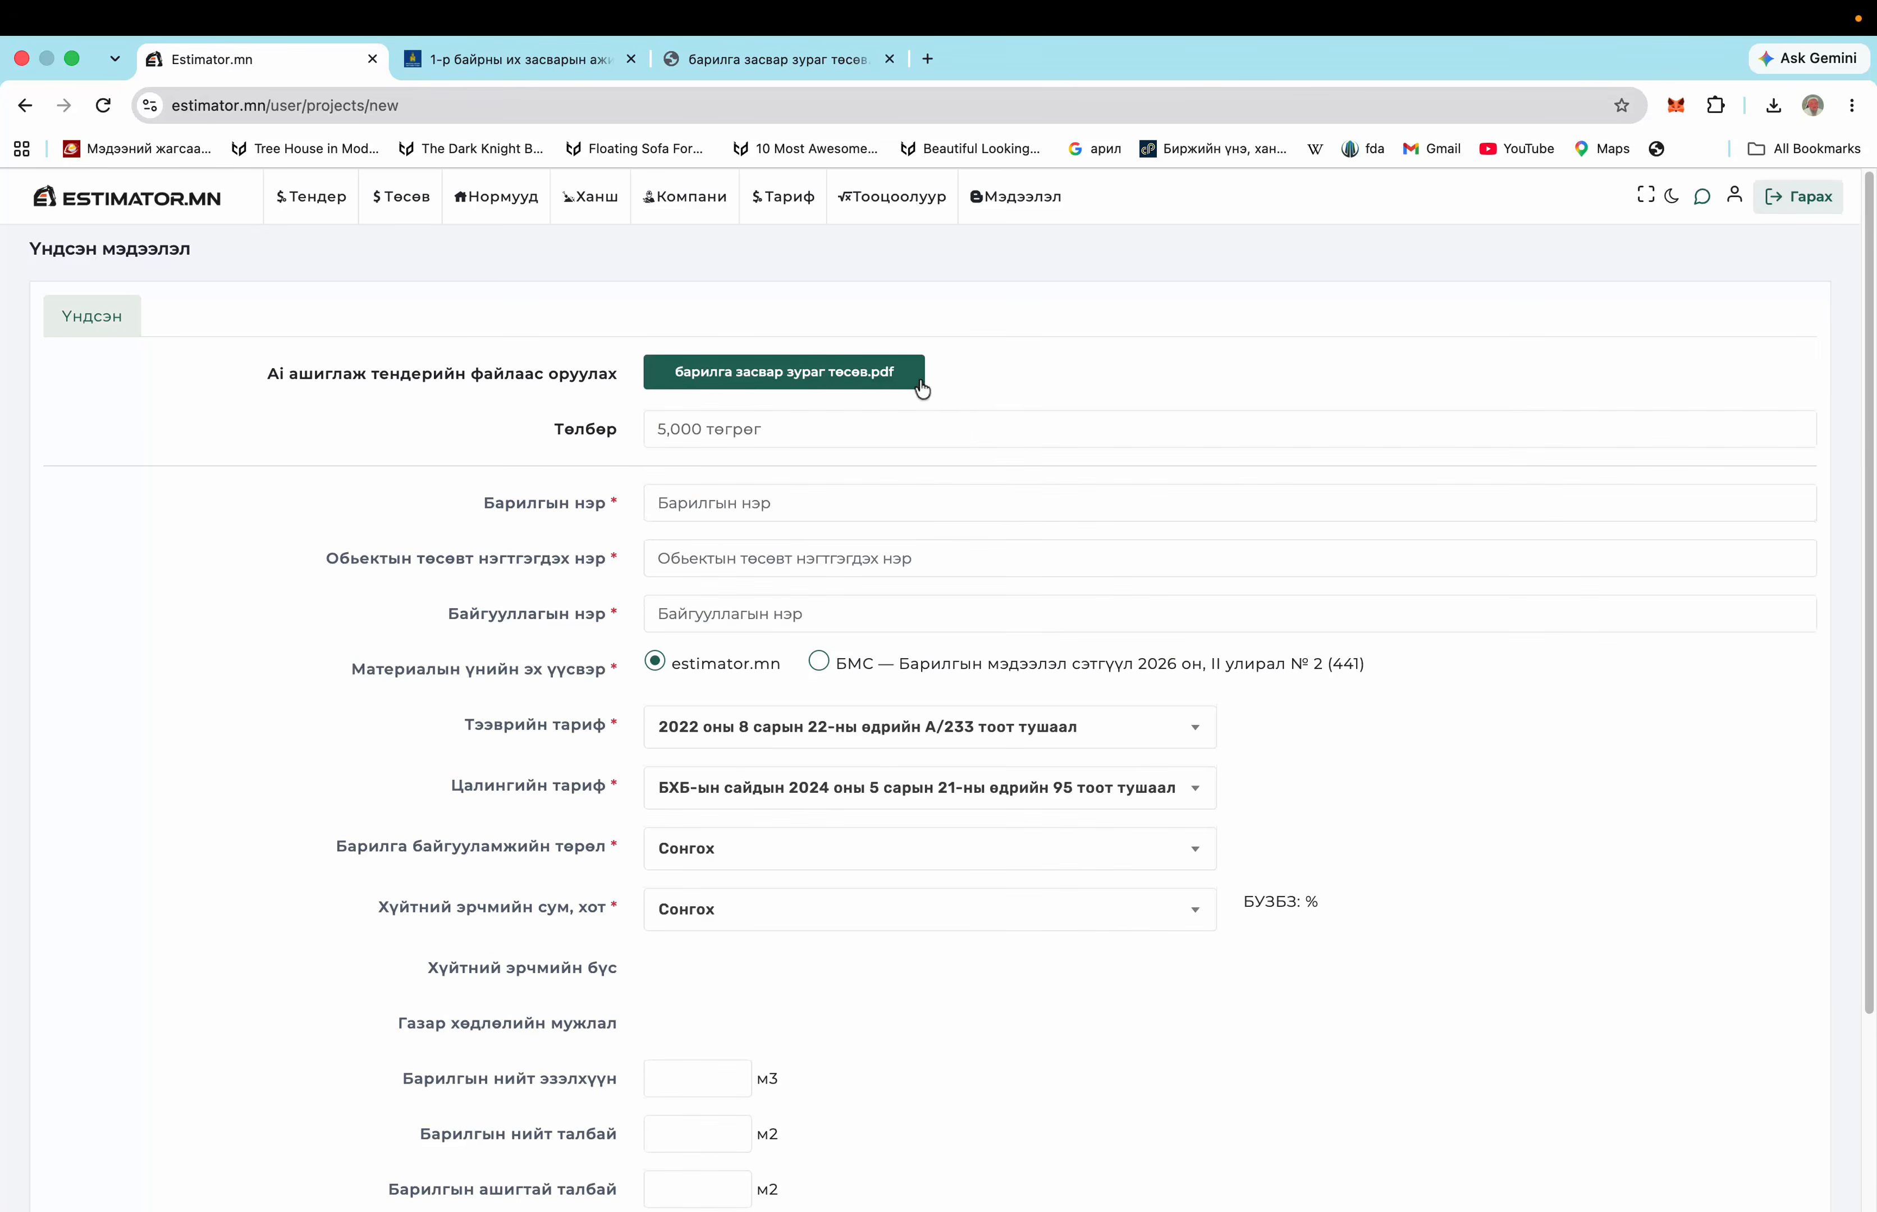
# Copy the tender title '1-р байрны их засварын ажил' into the building name field
pyautogui.click(694, 504)
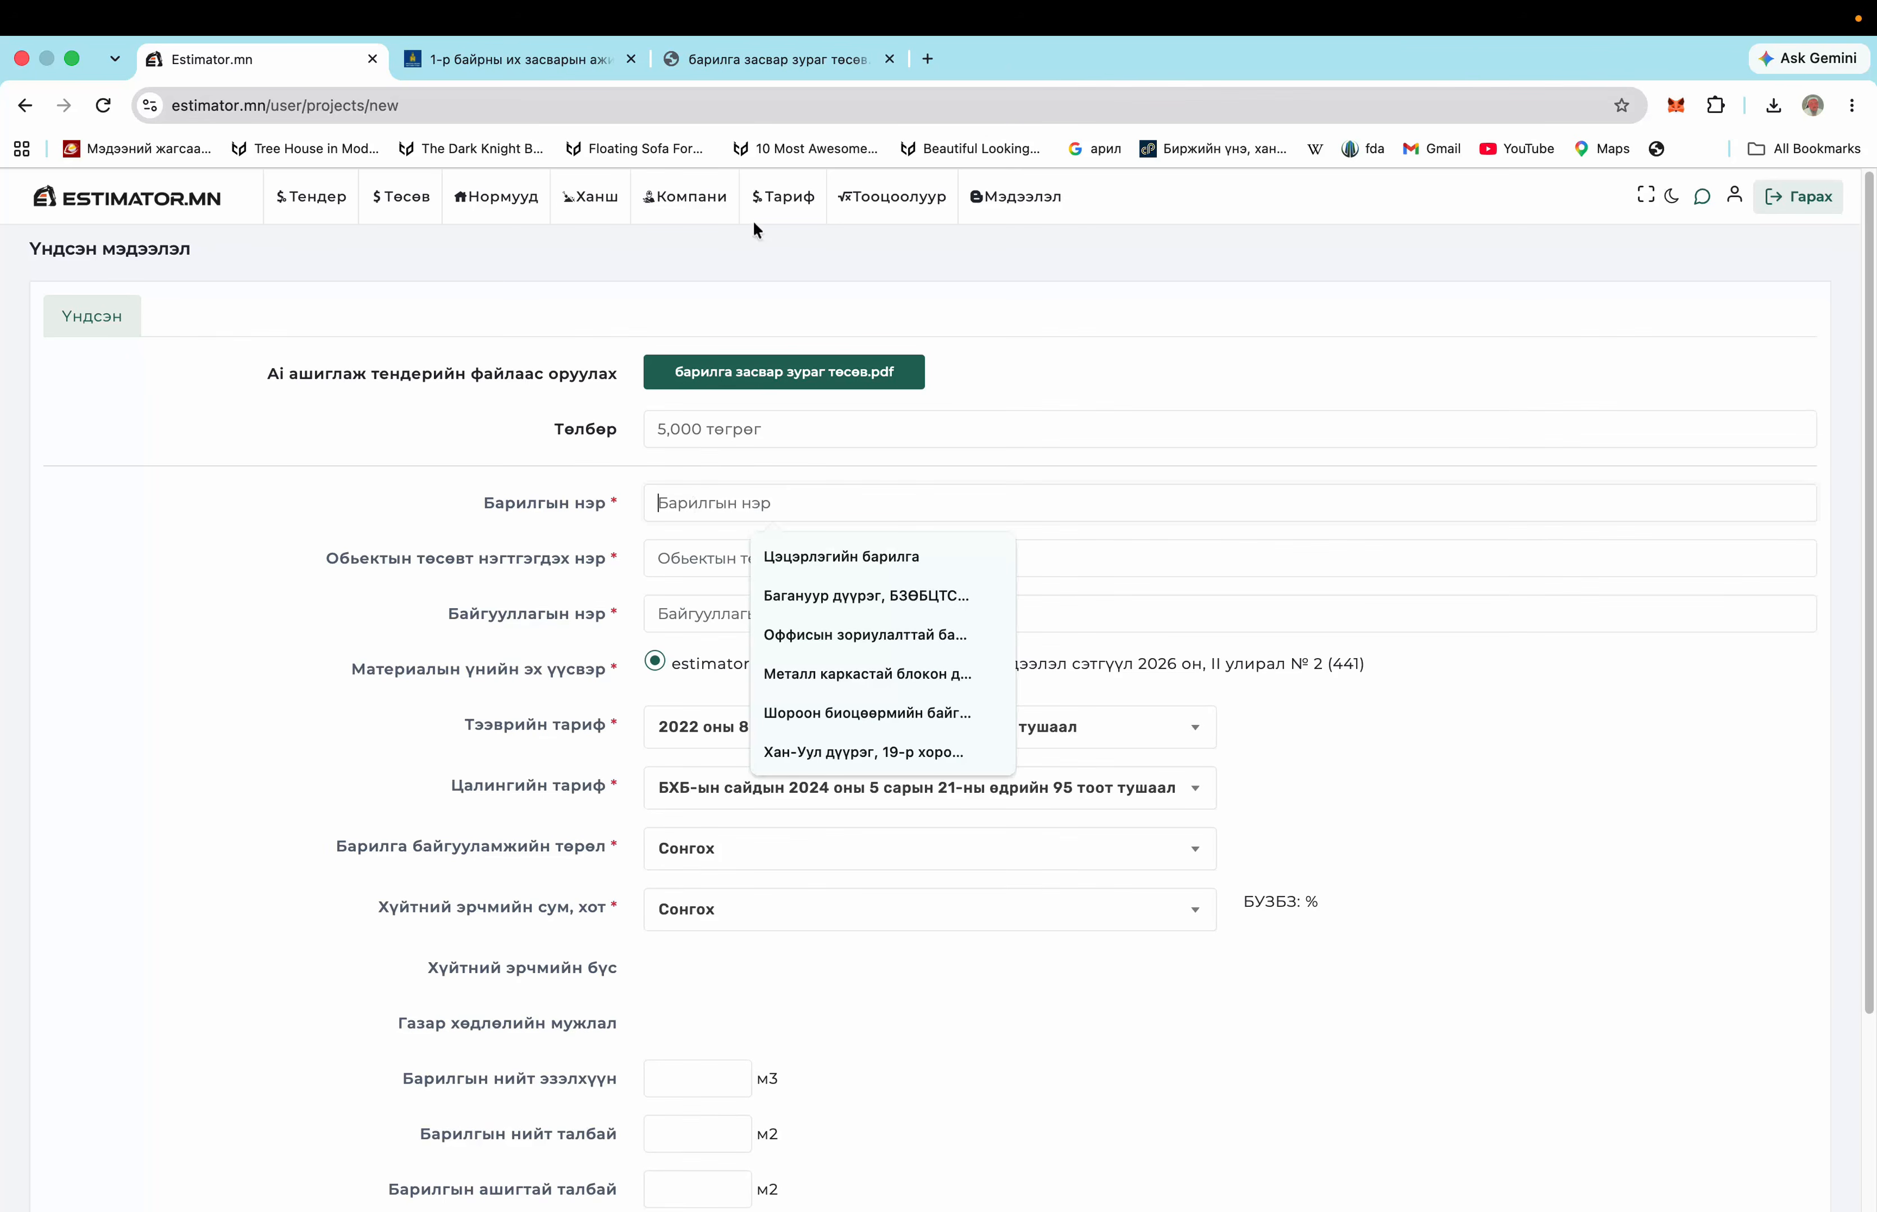
pyautogui.click(543, 69)
pyautogui.scroll(9, 947, 675)
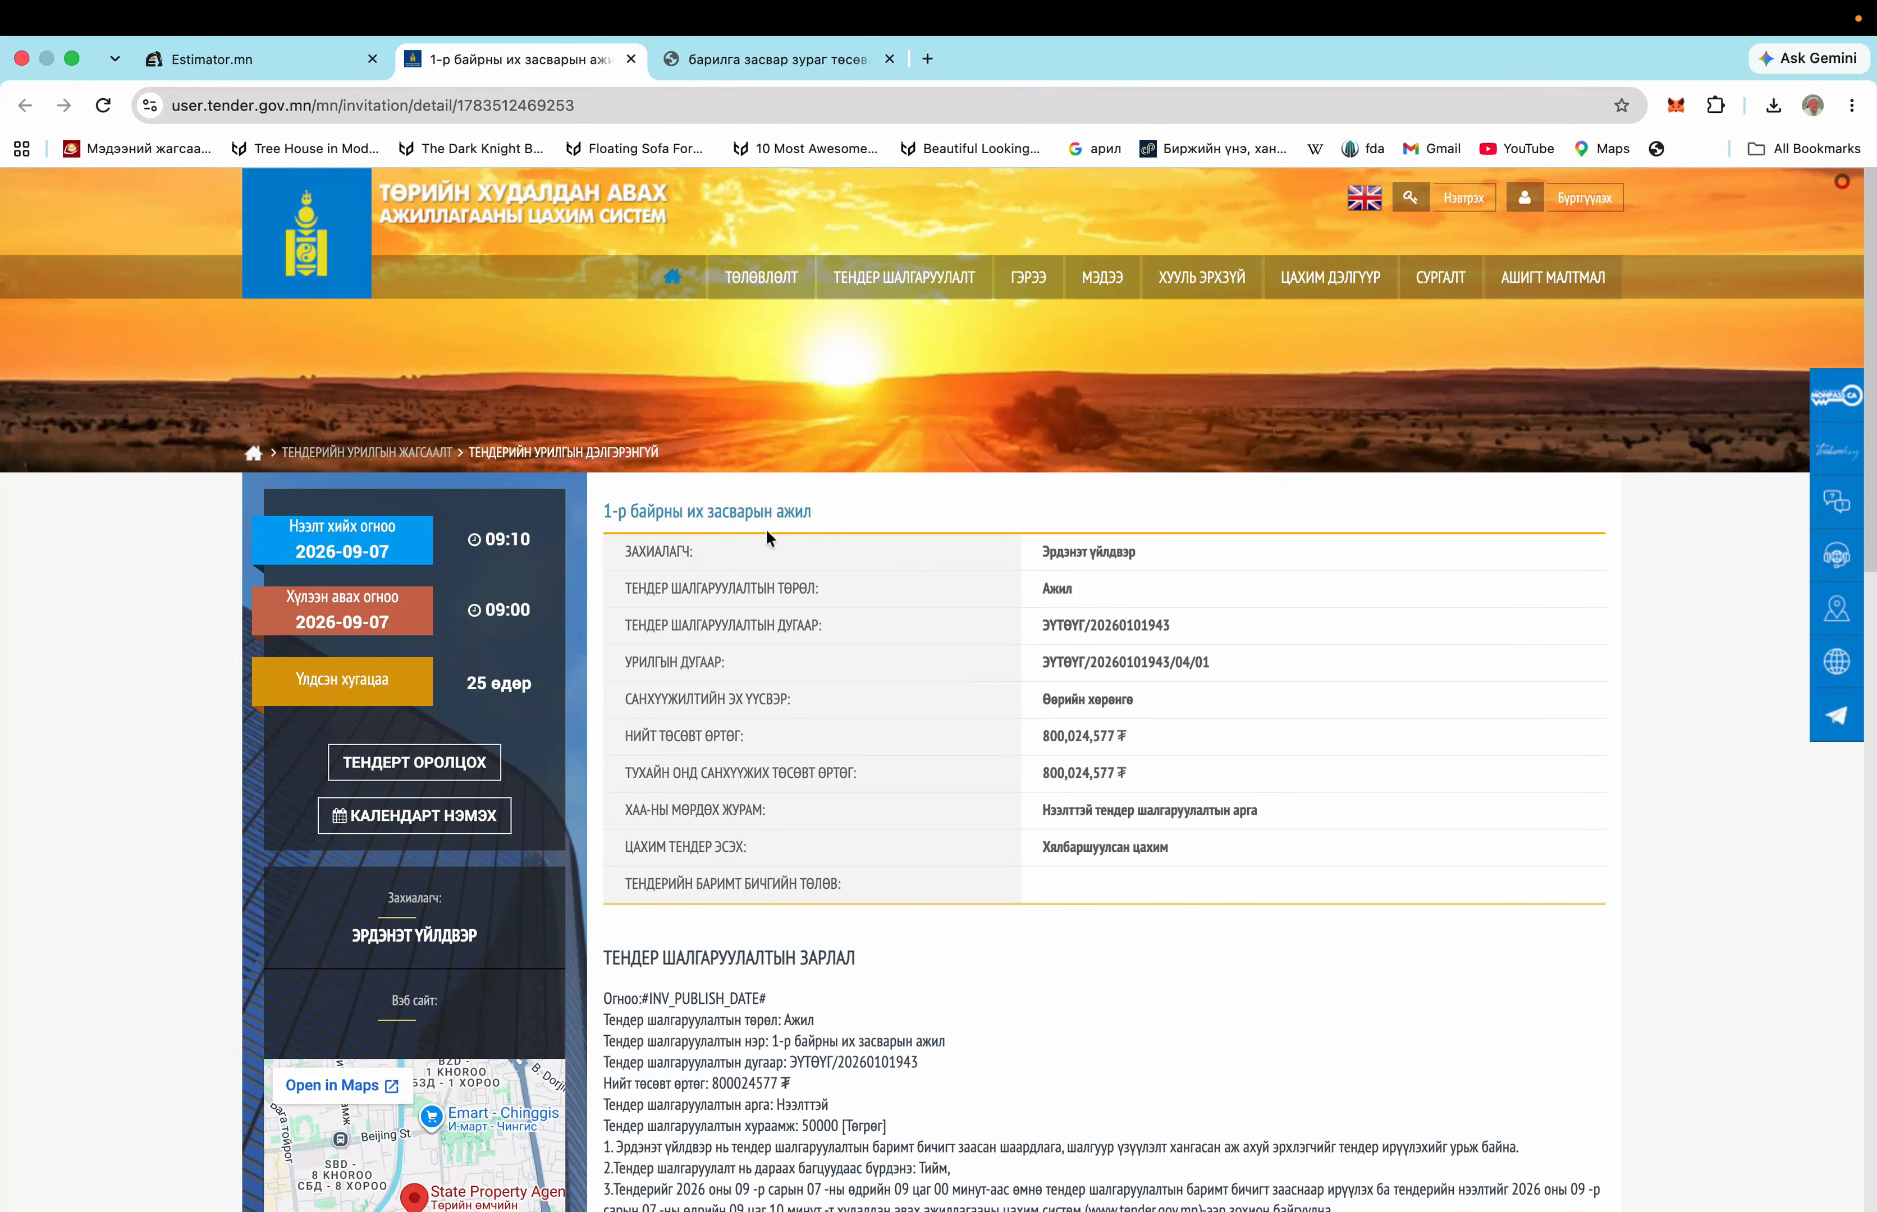
pyautogui.moveTo(821, 521); pyautogui.dragTo(601, 512)
pyautogui.rightClick(631, 513)
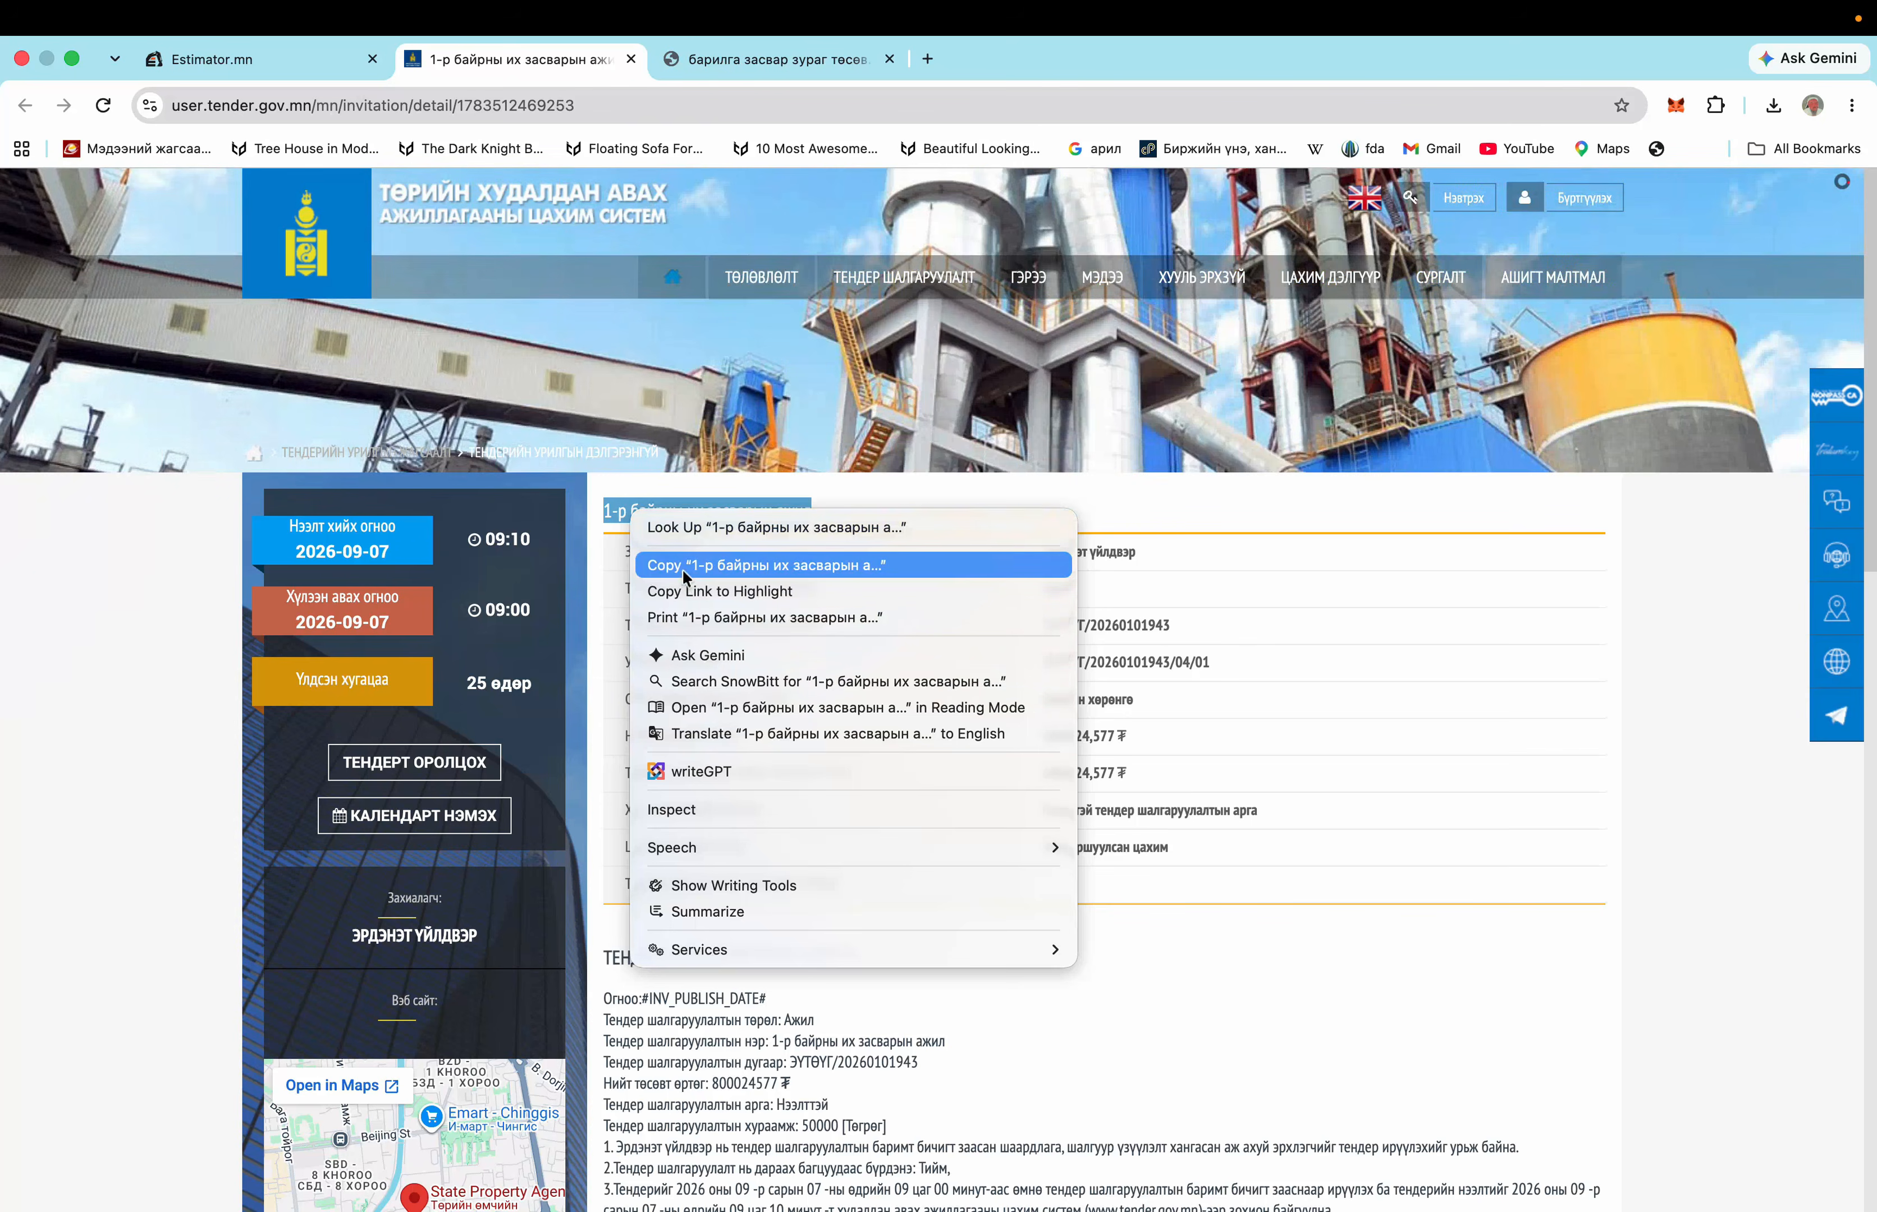
pyautogui.click(682, 566)
pyautogui.click(260, 59)
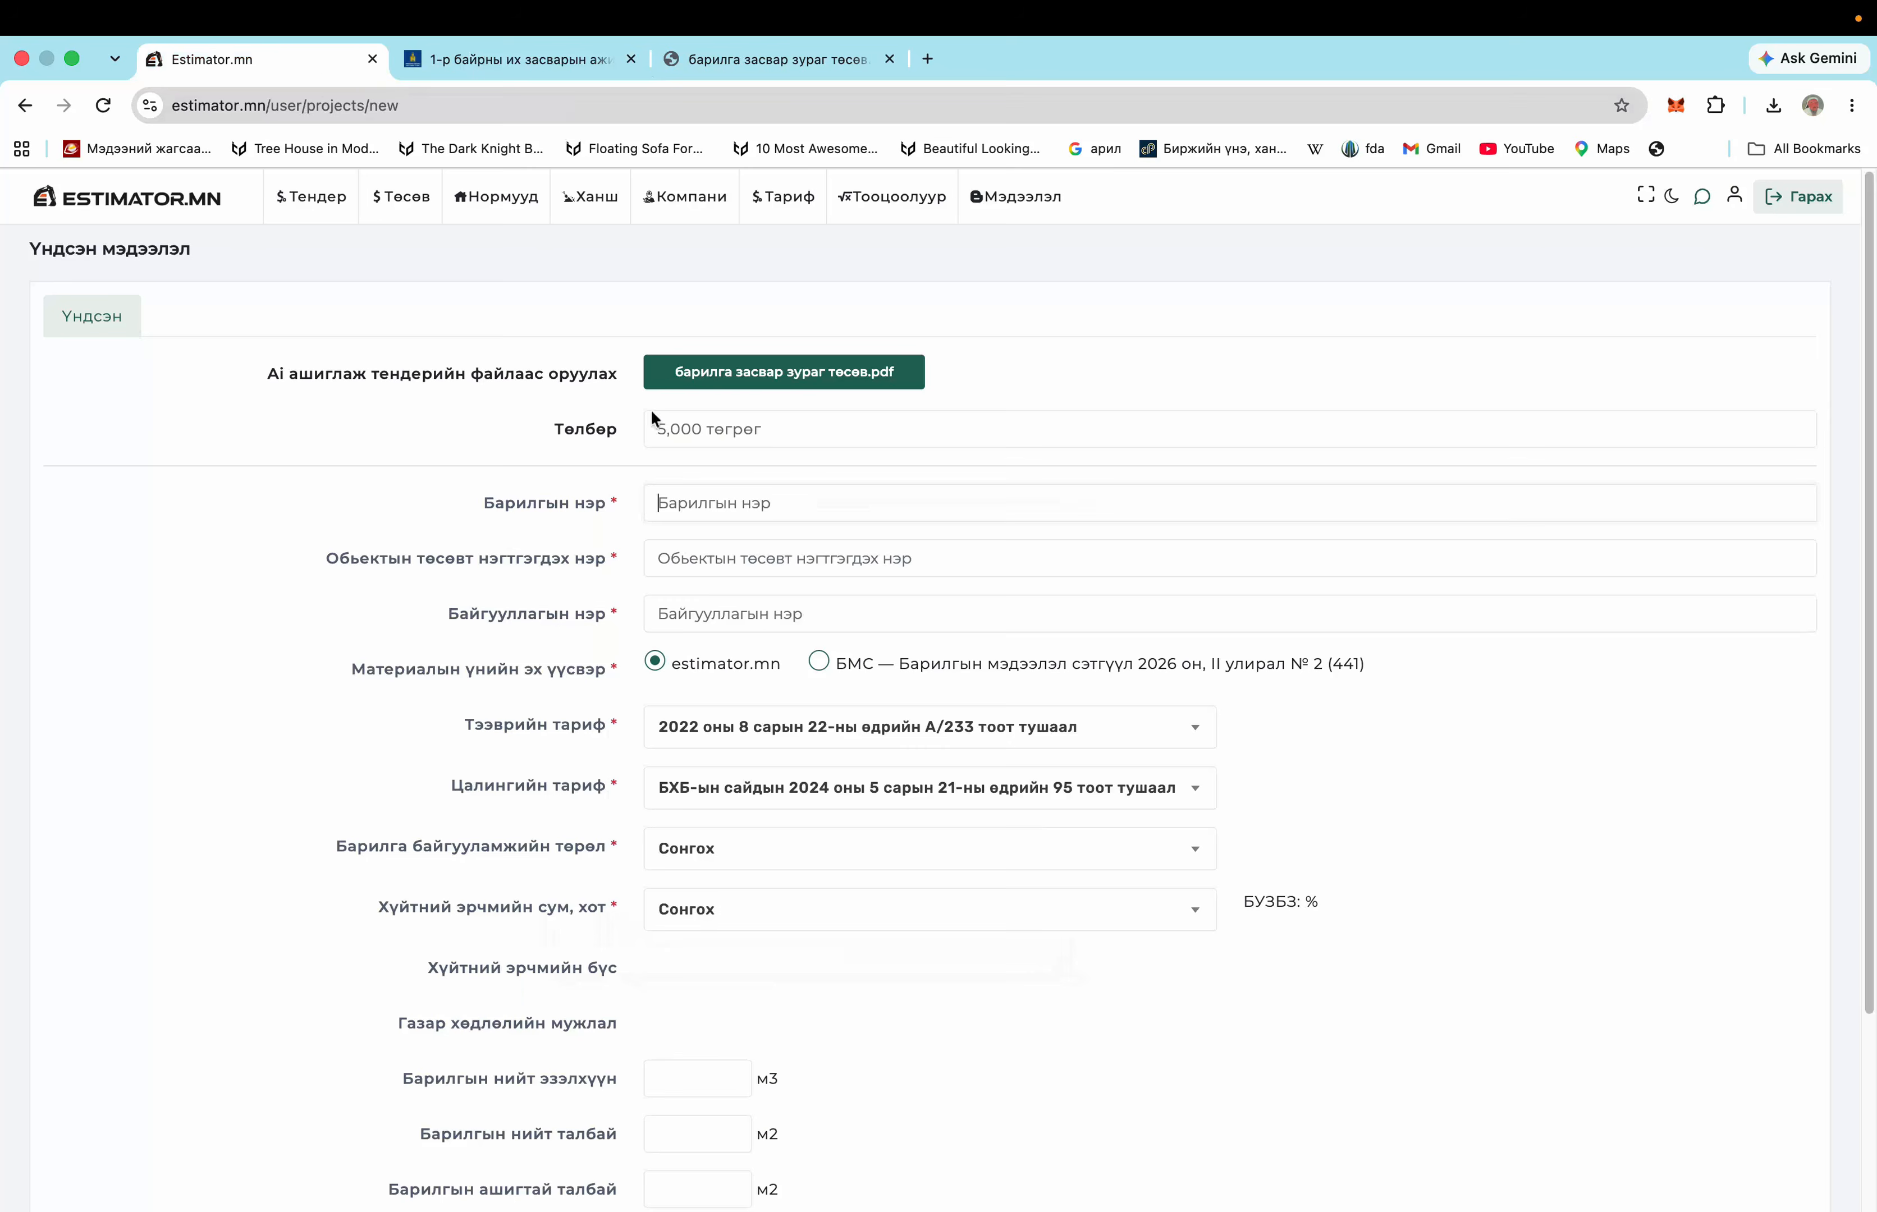
pyautogui.click(700, 495)
pyautogui.rightClick(701, 501)
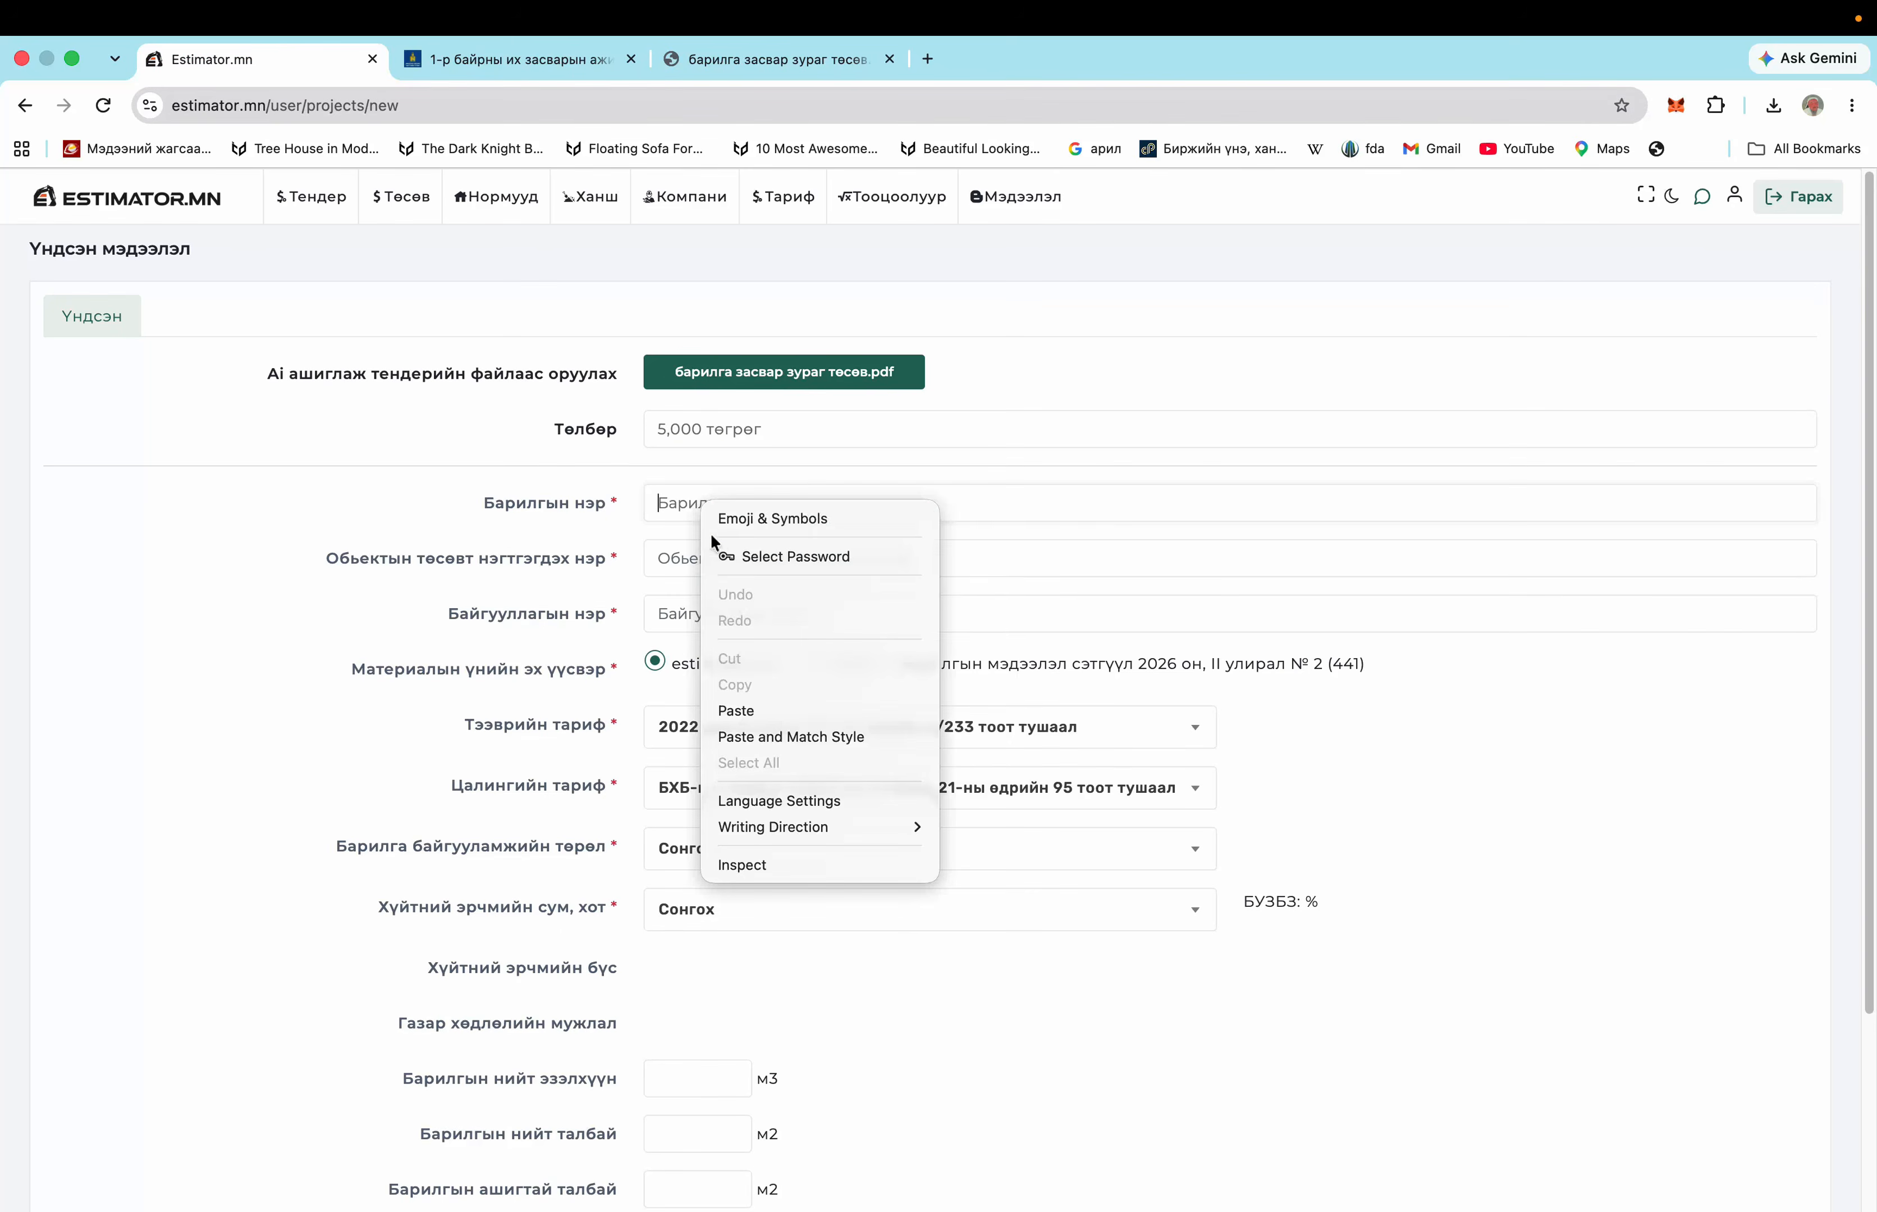
pyautogui.click(736, 710)
# Paste the title as object name, choose organisation Эстиматор клауд ХХК and БМС prices
pyautogui.click(698, 559)
pyautogui.rightClick(699, 561)
pyautogui.click(736, 766)
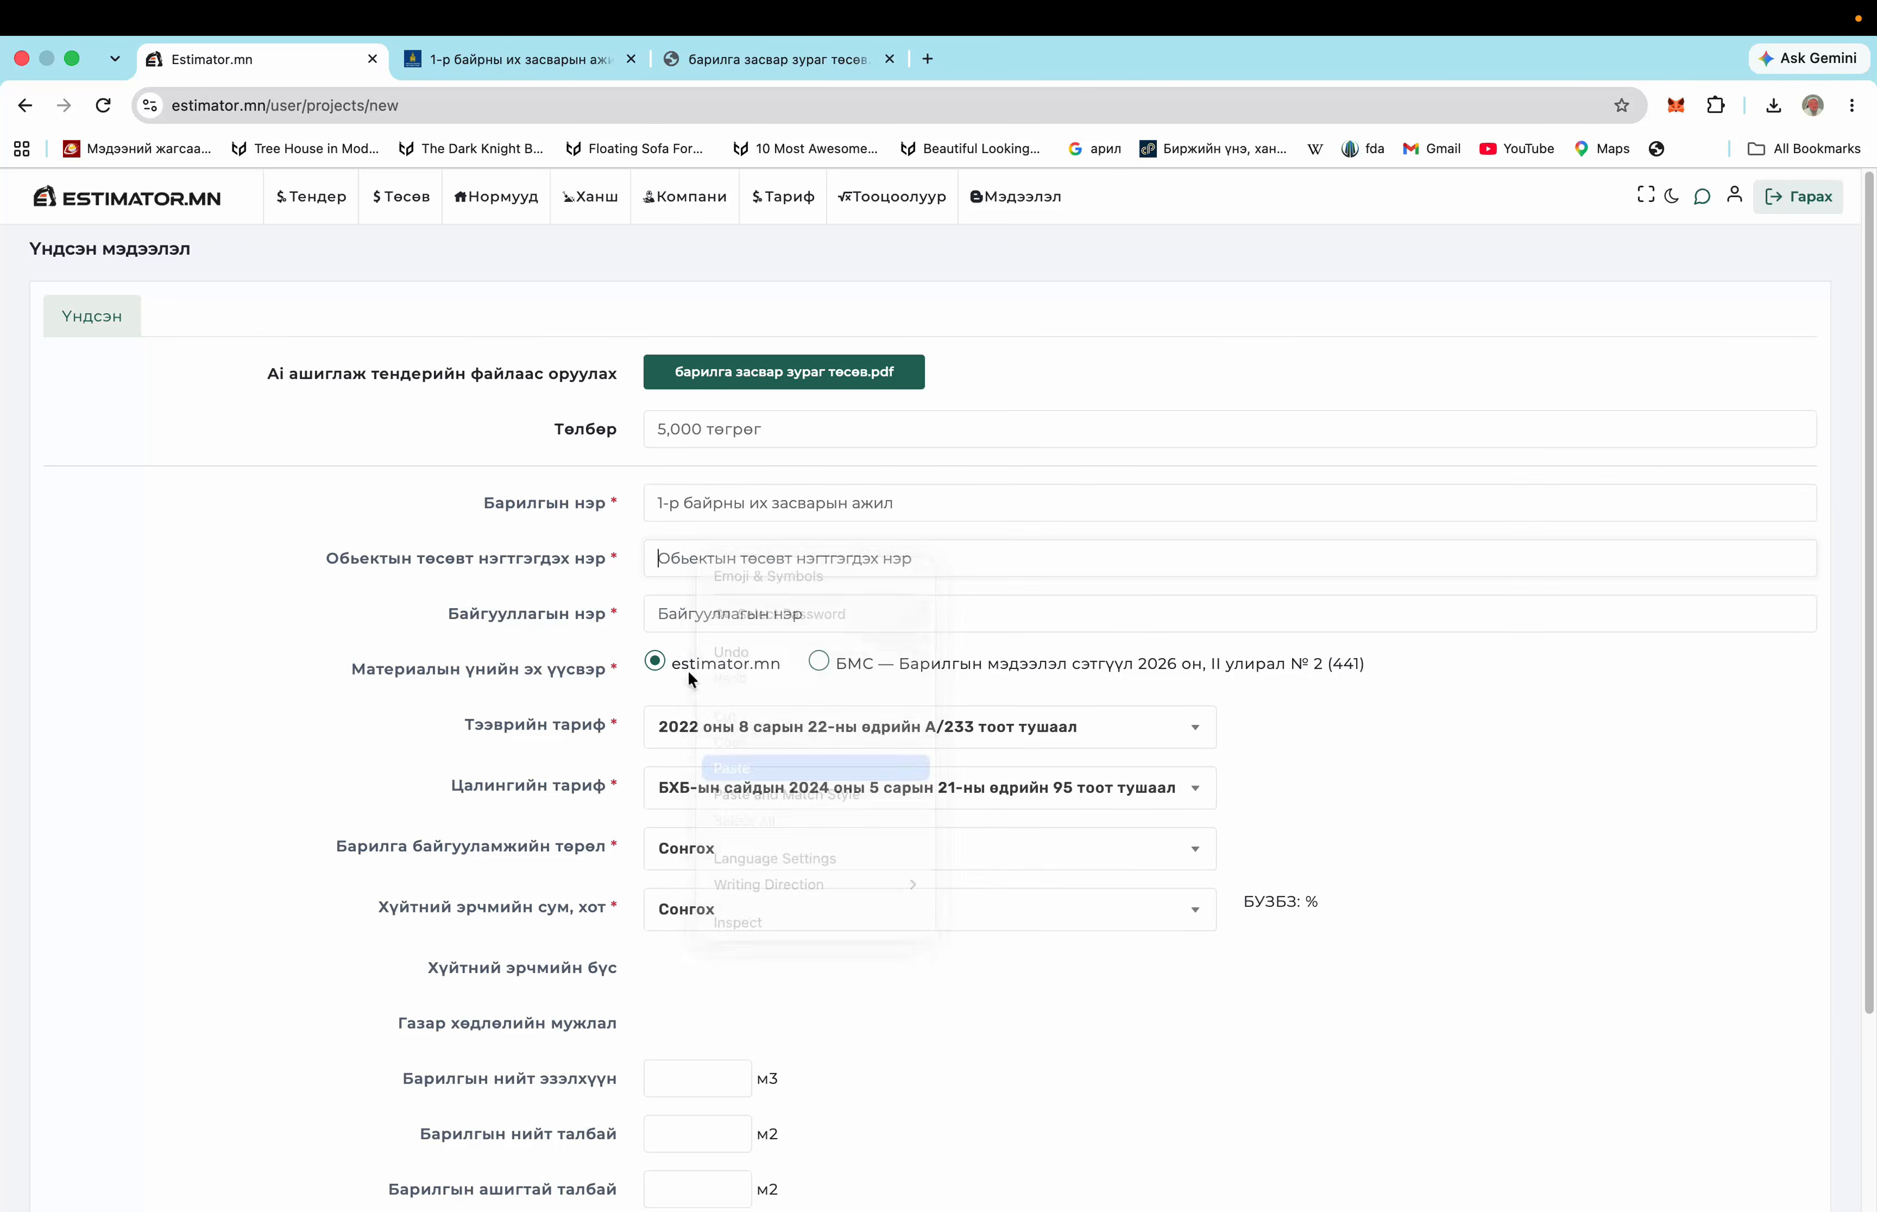
pyautogui.click(697, 616)
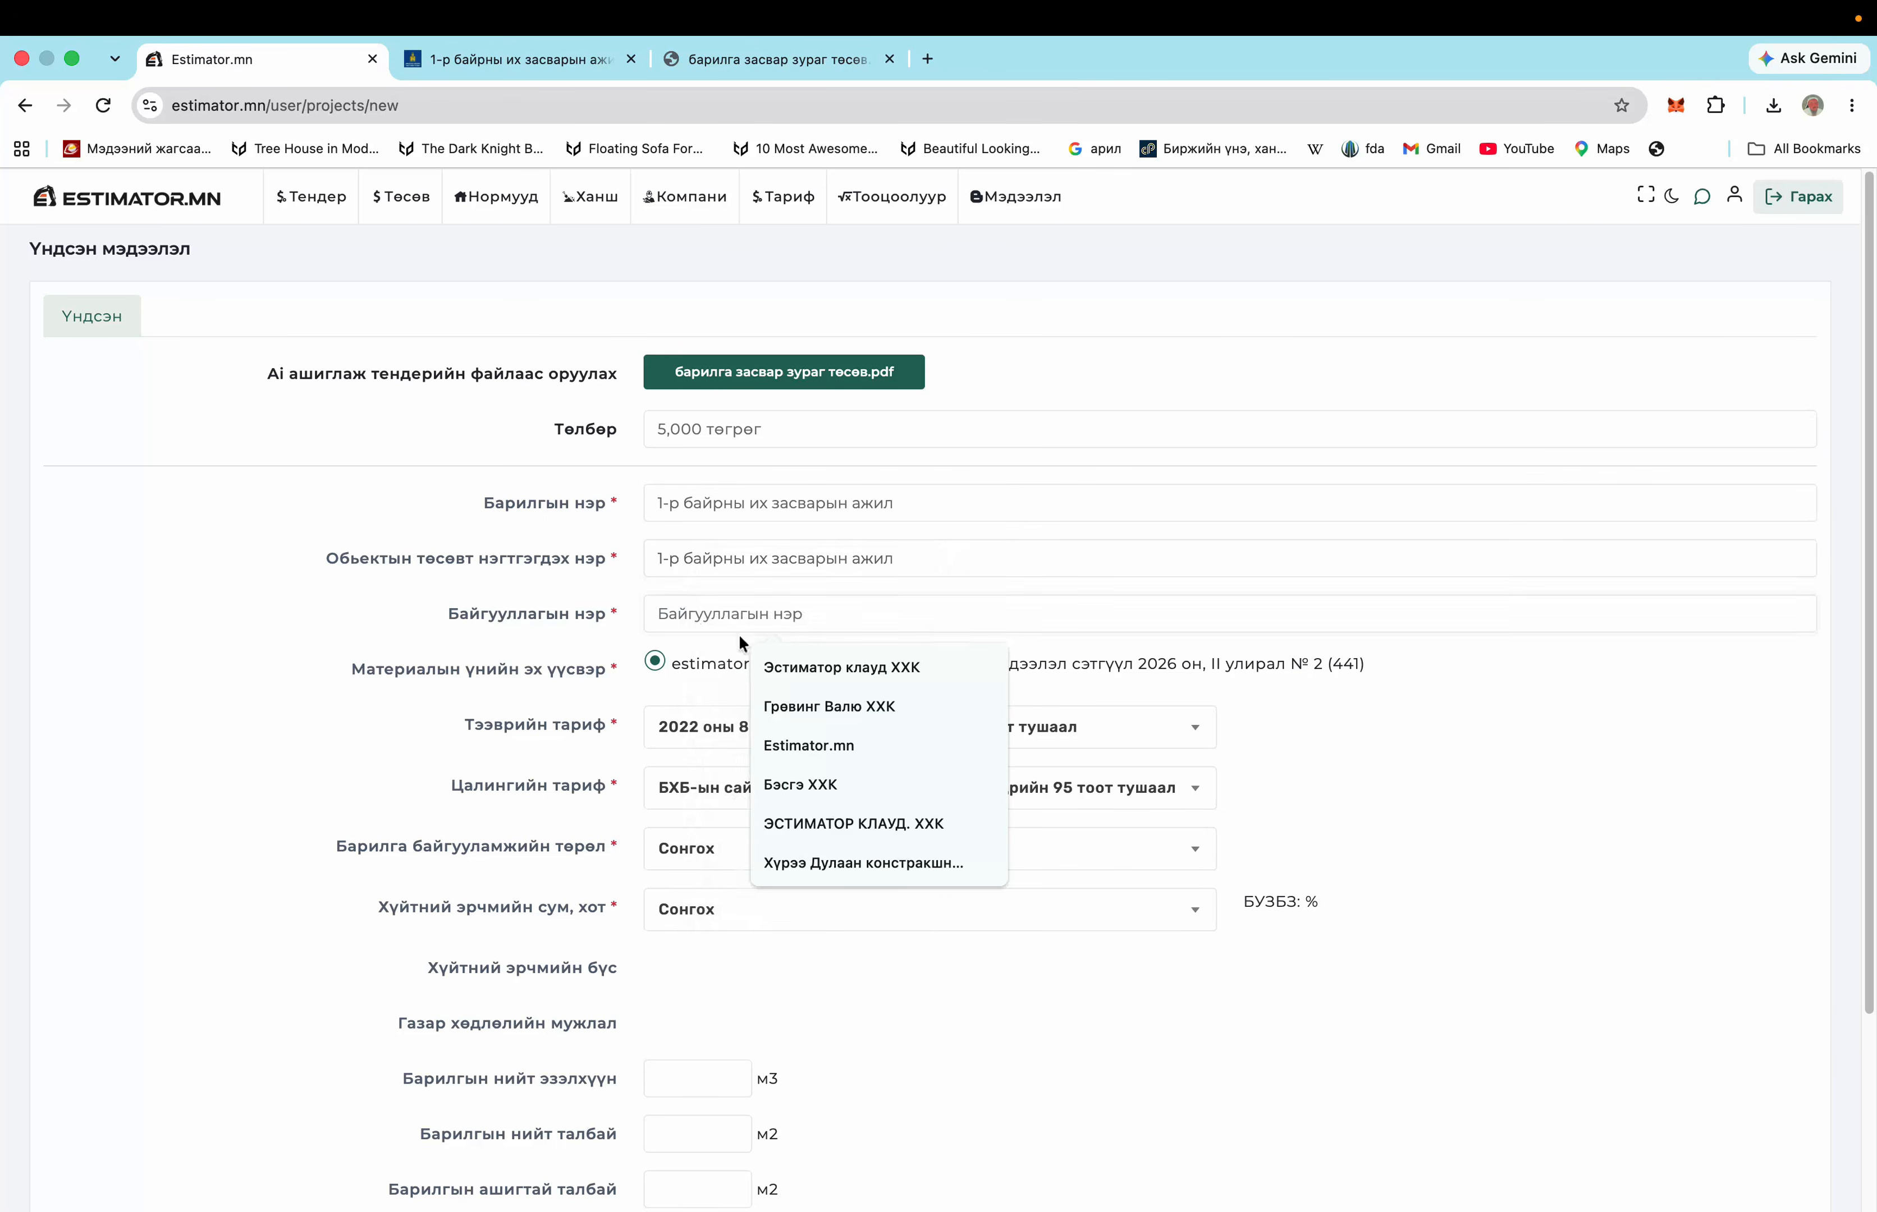
pyautogui.click(807, 666)
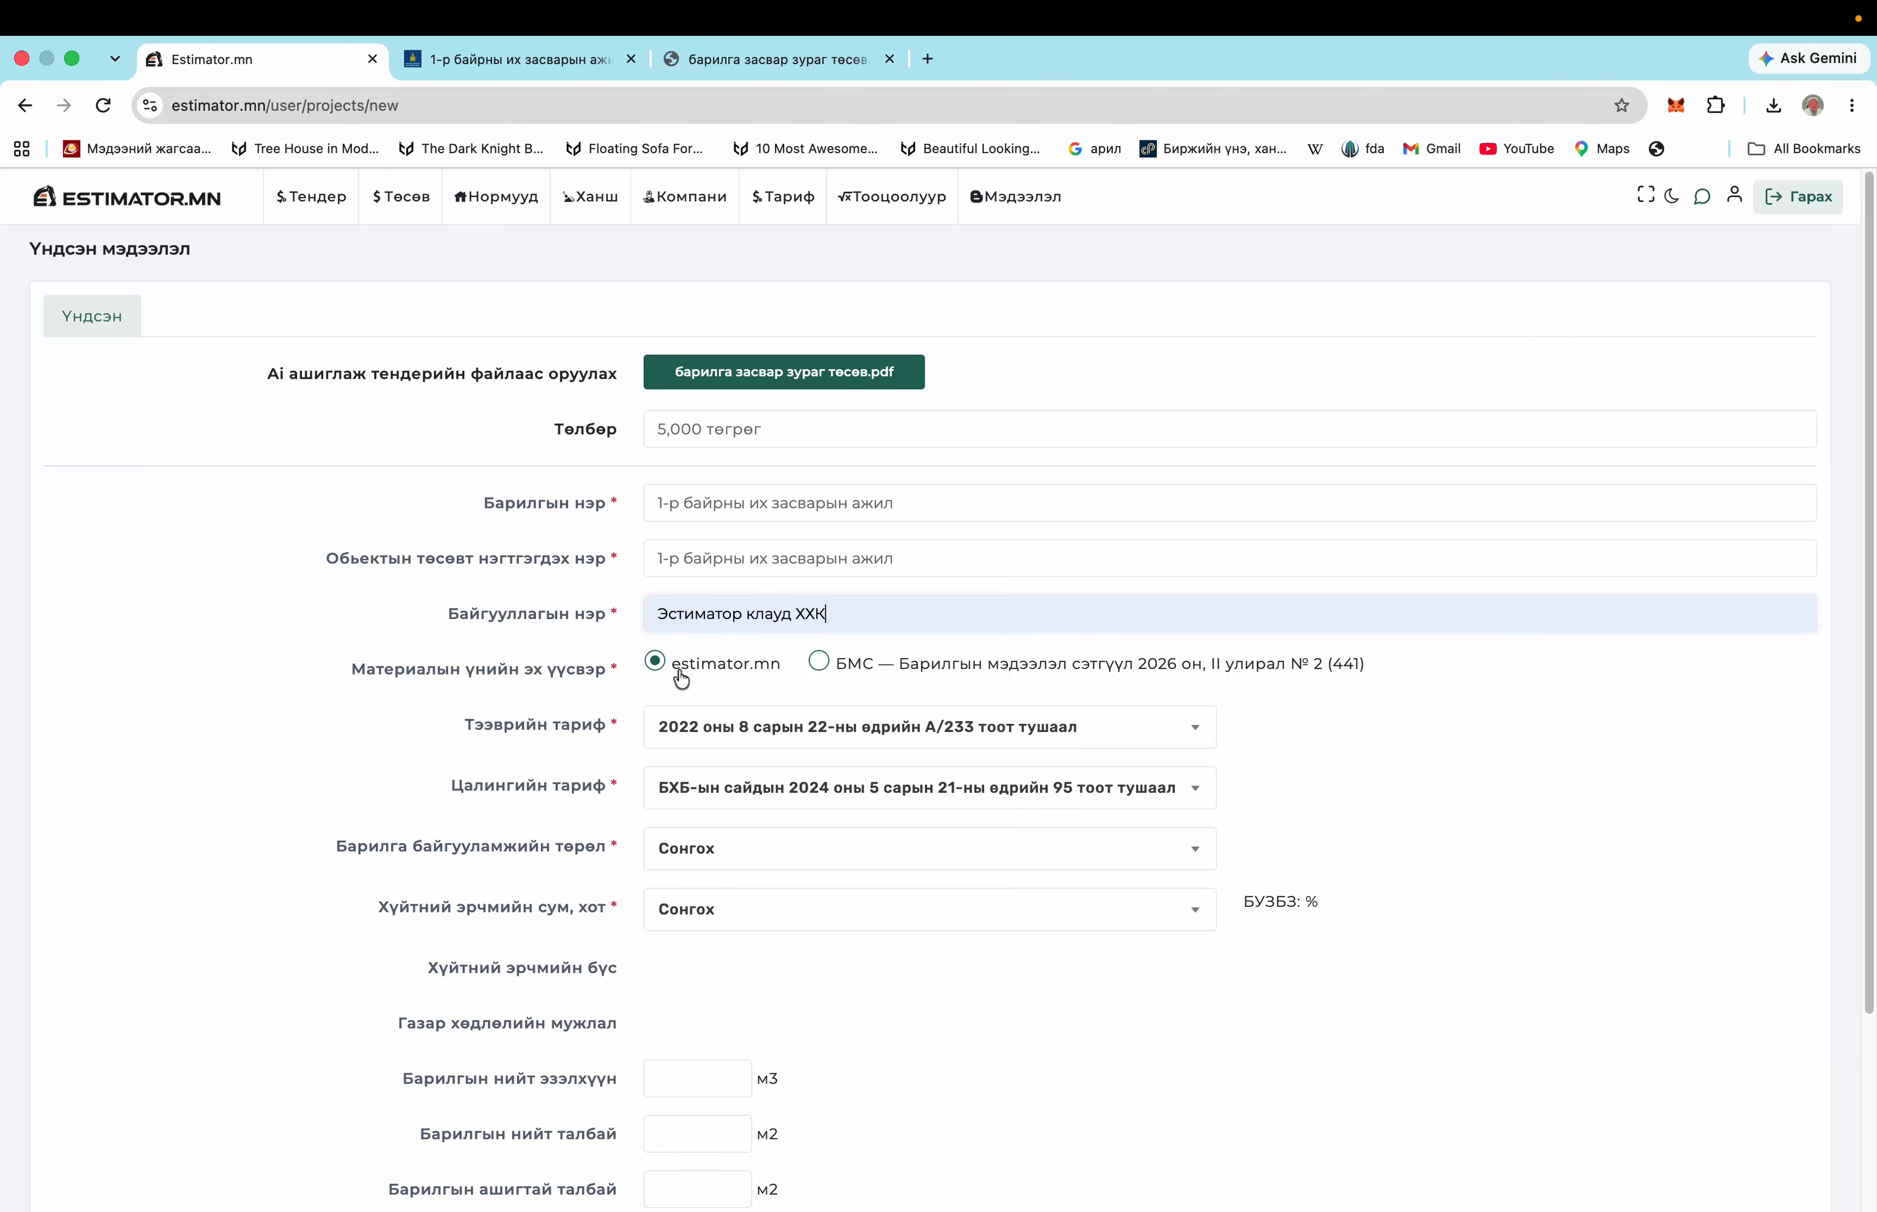
pyautogui.click(820, 663)
# Keep the transport and wage tariffs unchanged and choose the residential and public building type
pyautogui.scroll(-2, 1333, 660)
pyautogui.click(849, 632)
pyautogui.click(848, 632)
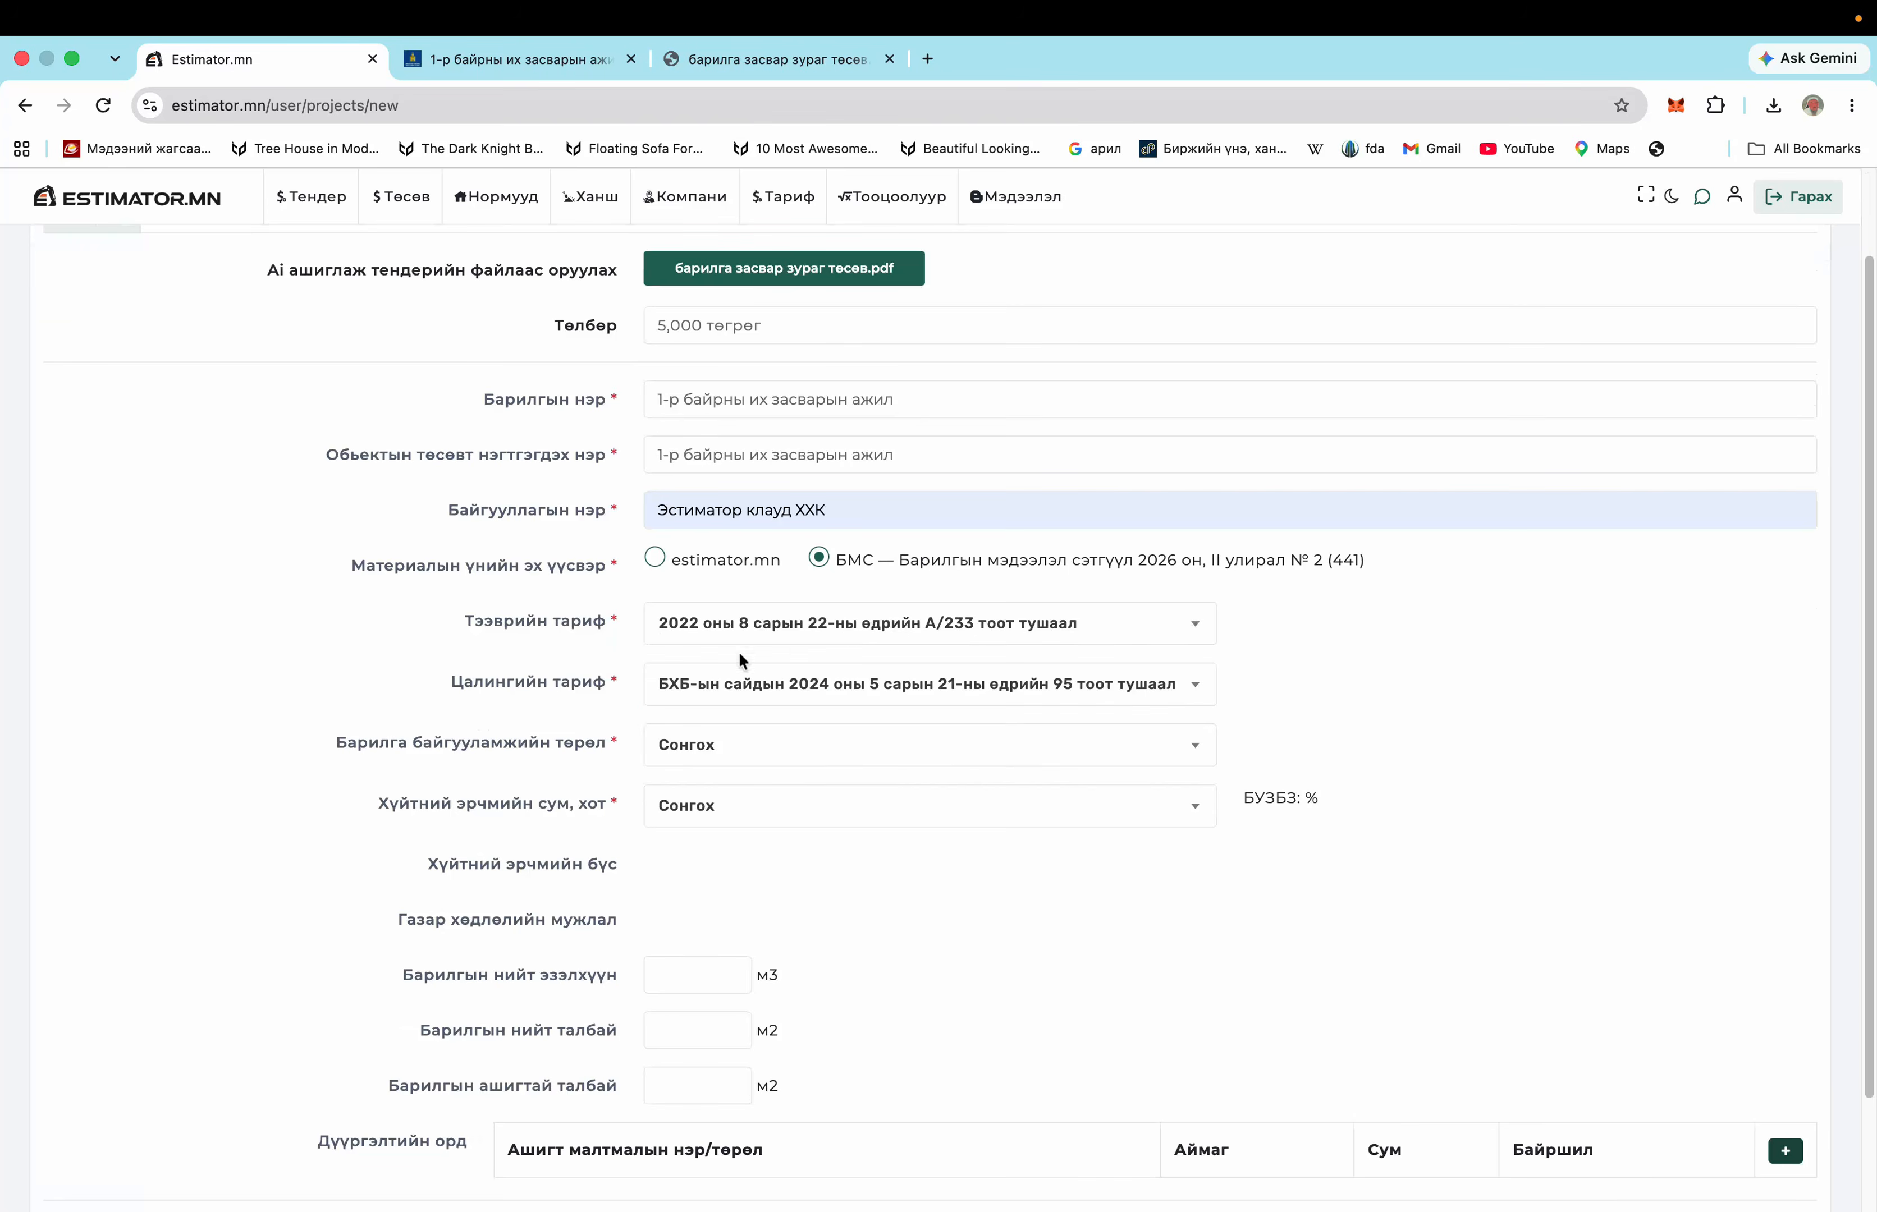
pyautogui.click(814, 698)
pyautogui.click(1316, 719)
pyautogui.scroll(-2, 1119, 736)
pyautogui.click(821, 620)
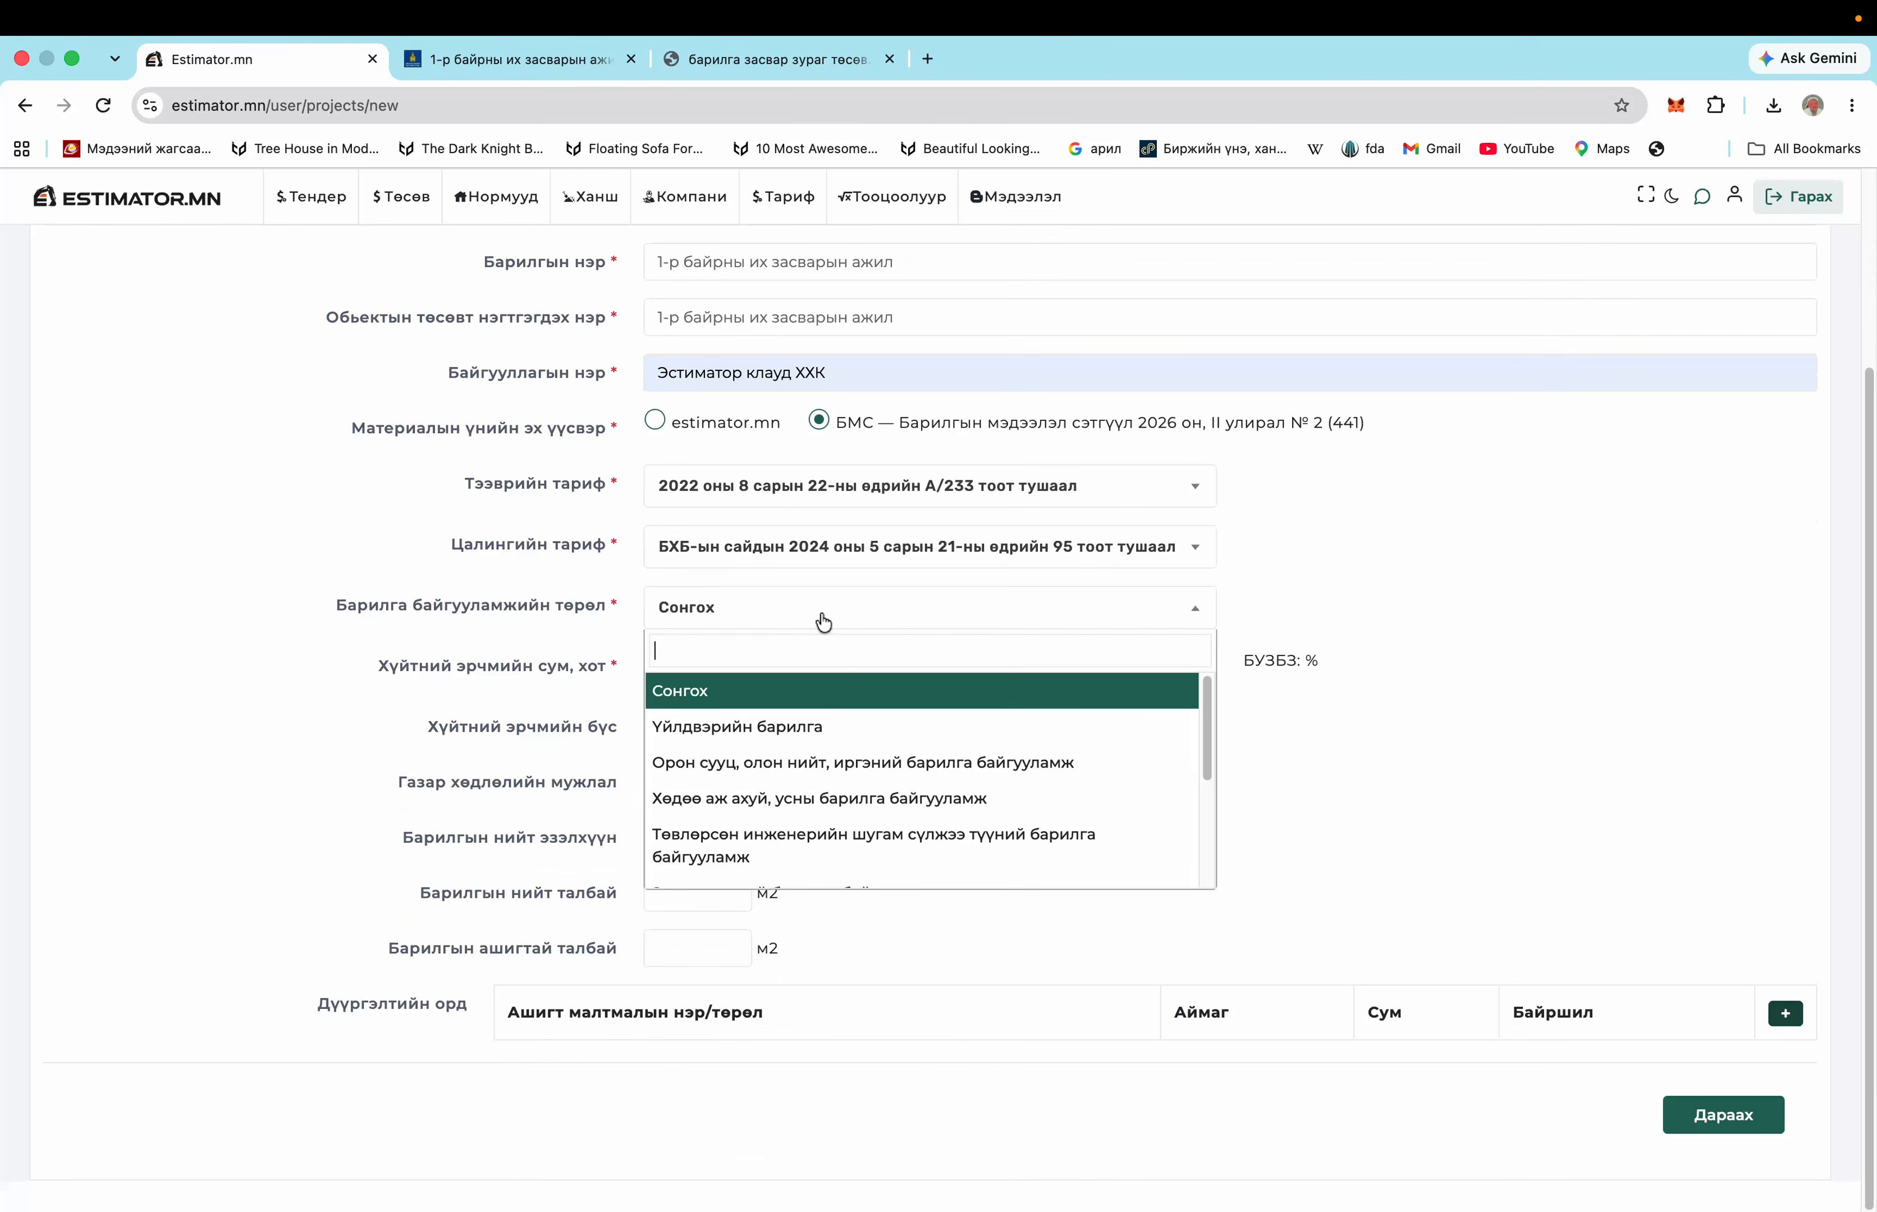
pyautogui.click(865, 762)
# Set the location to Орхон, Баян-Өндөр (Эрдэнэт), ward 1-р баг, and submit with Дараах
pyautogui.click(753, 677)
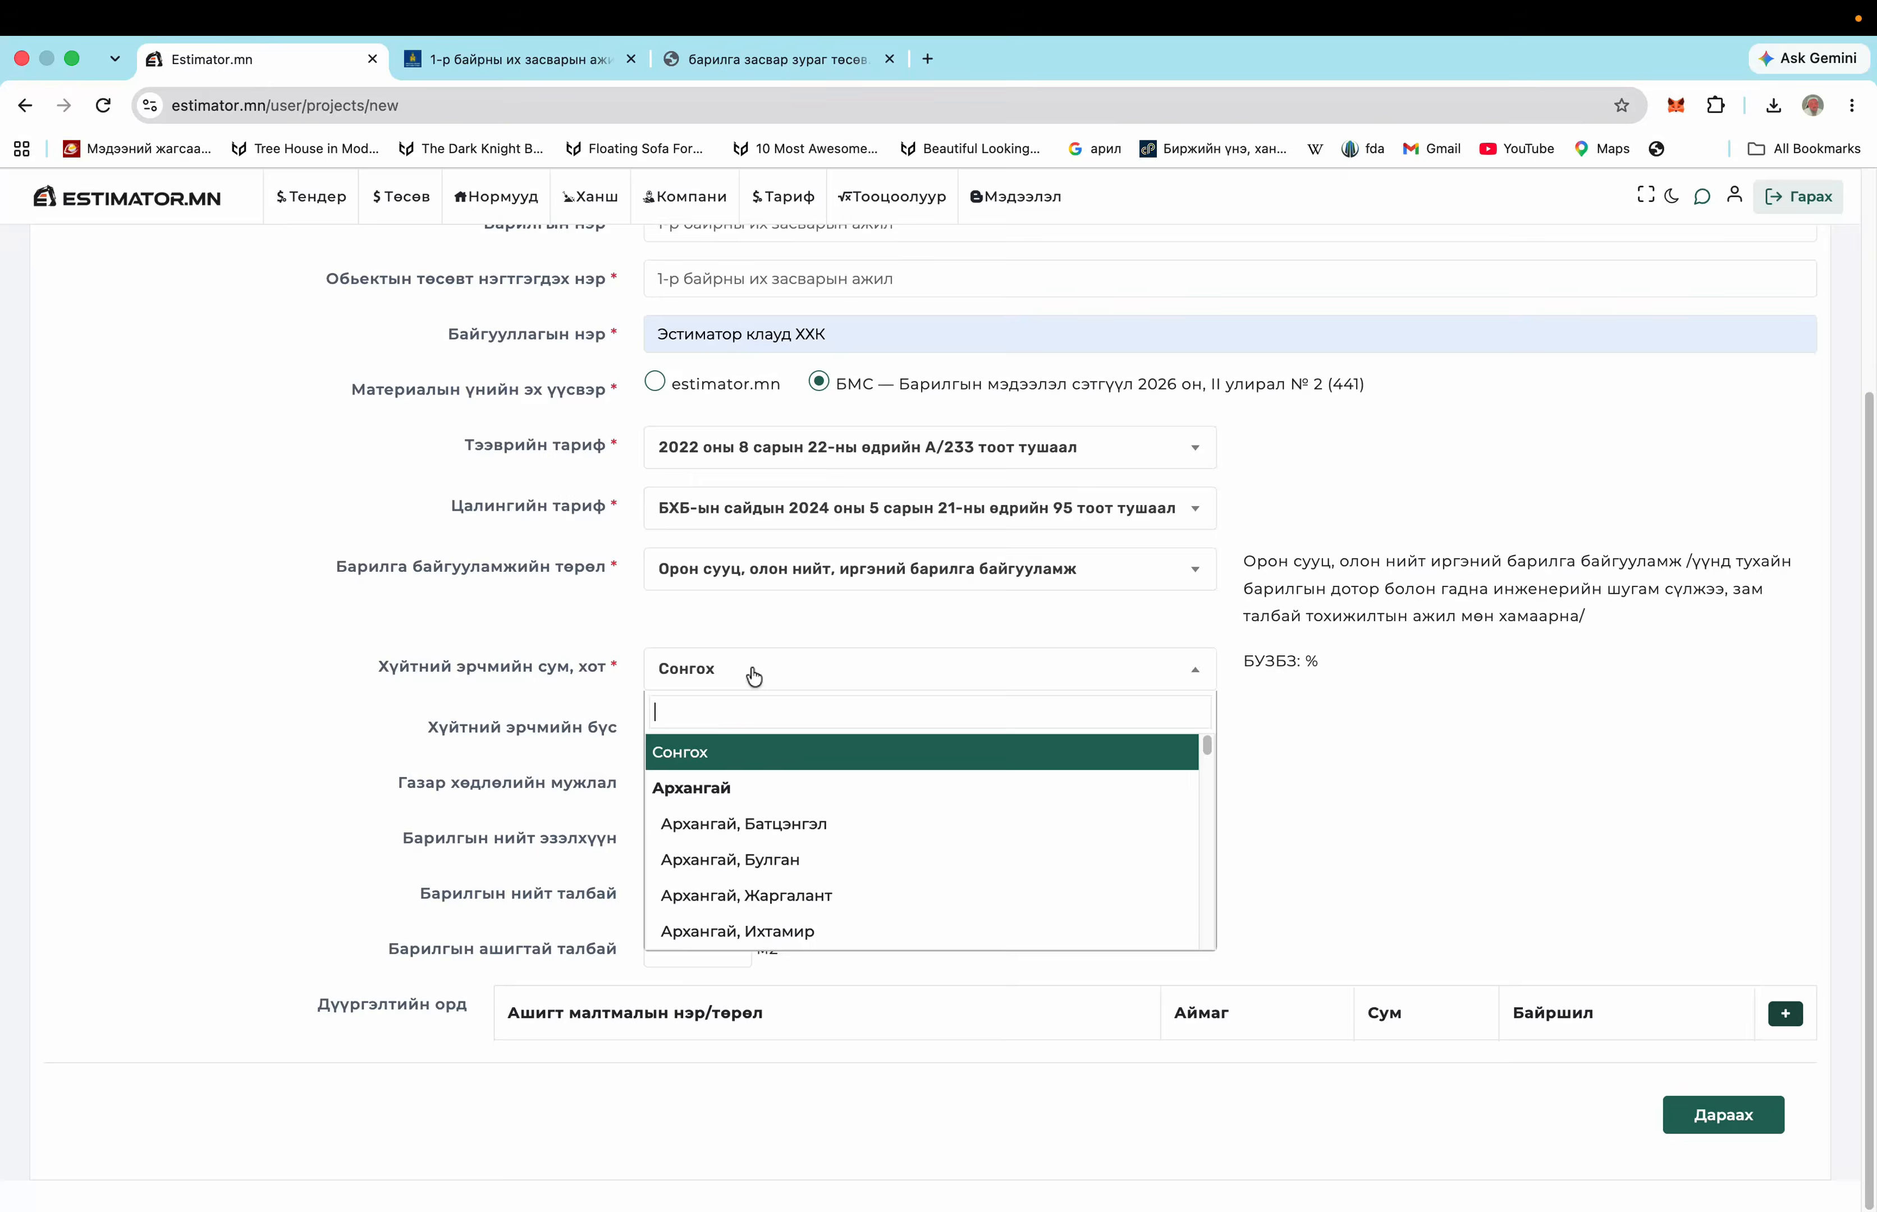
pyautogui.write('э')
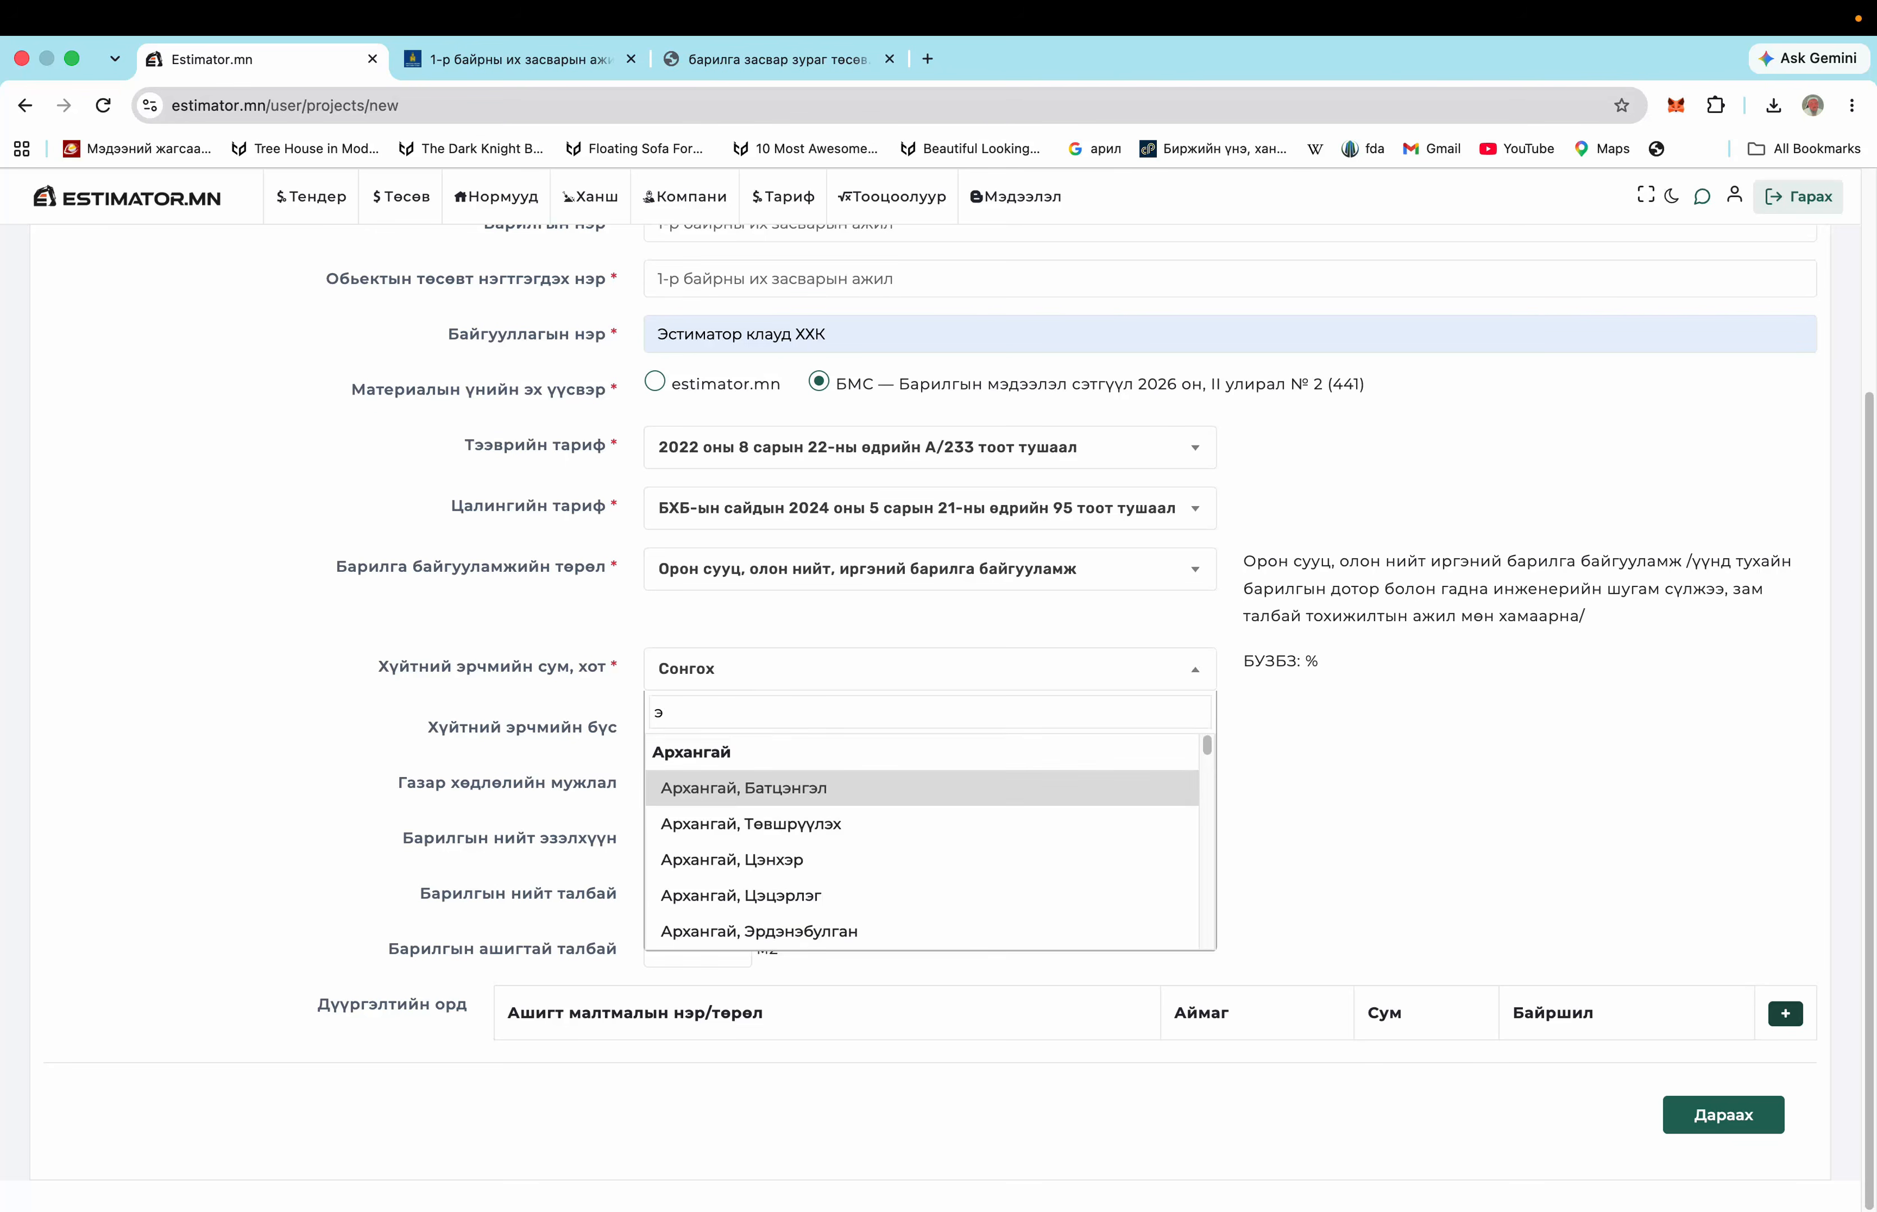
pyautogui.write('рдэ')
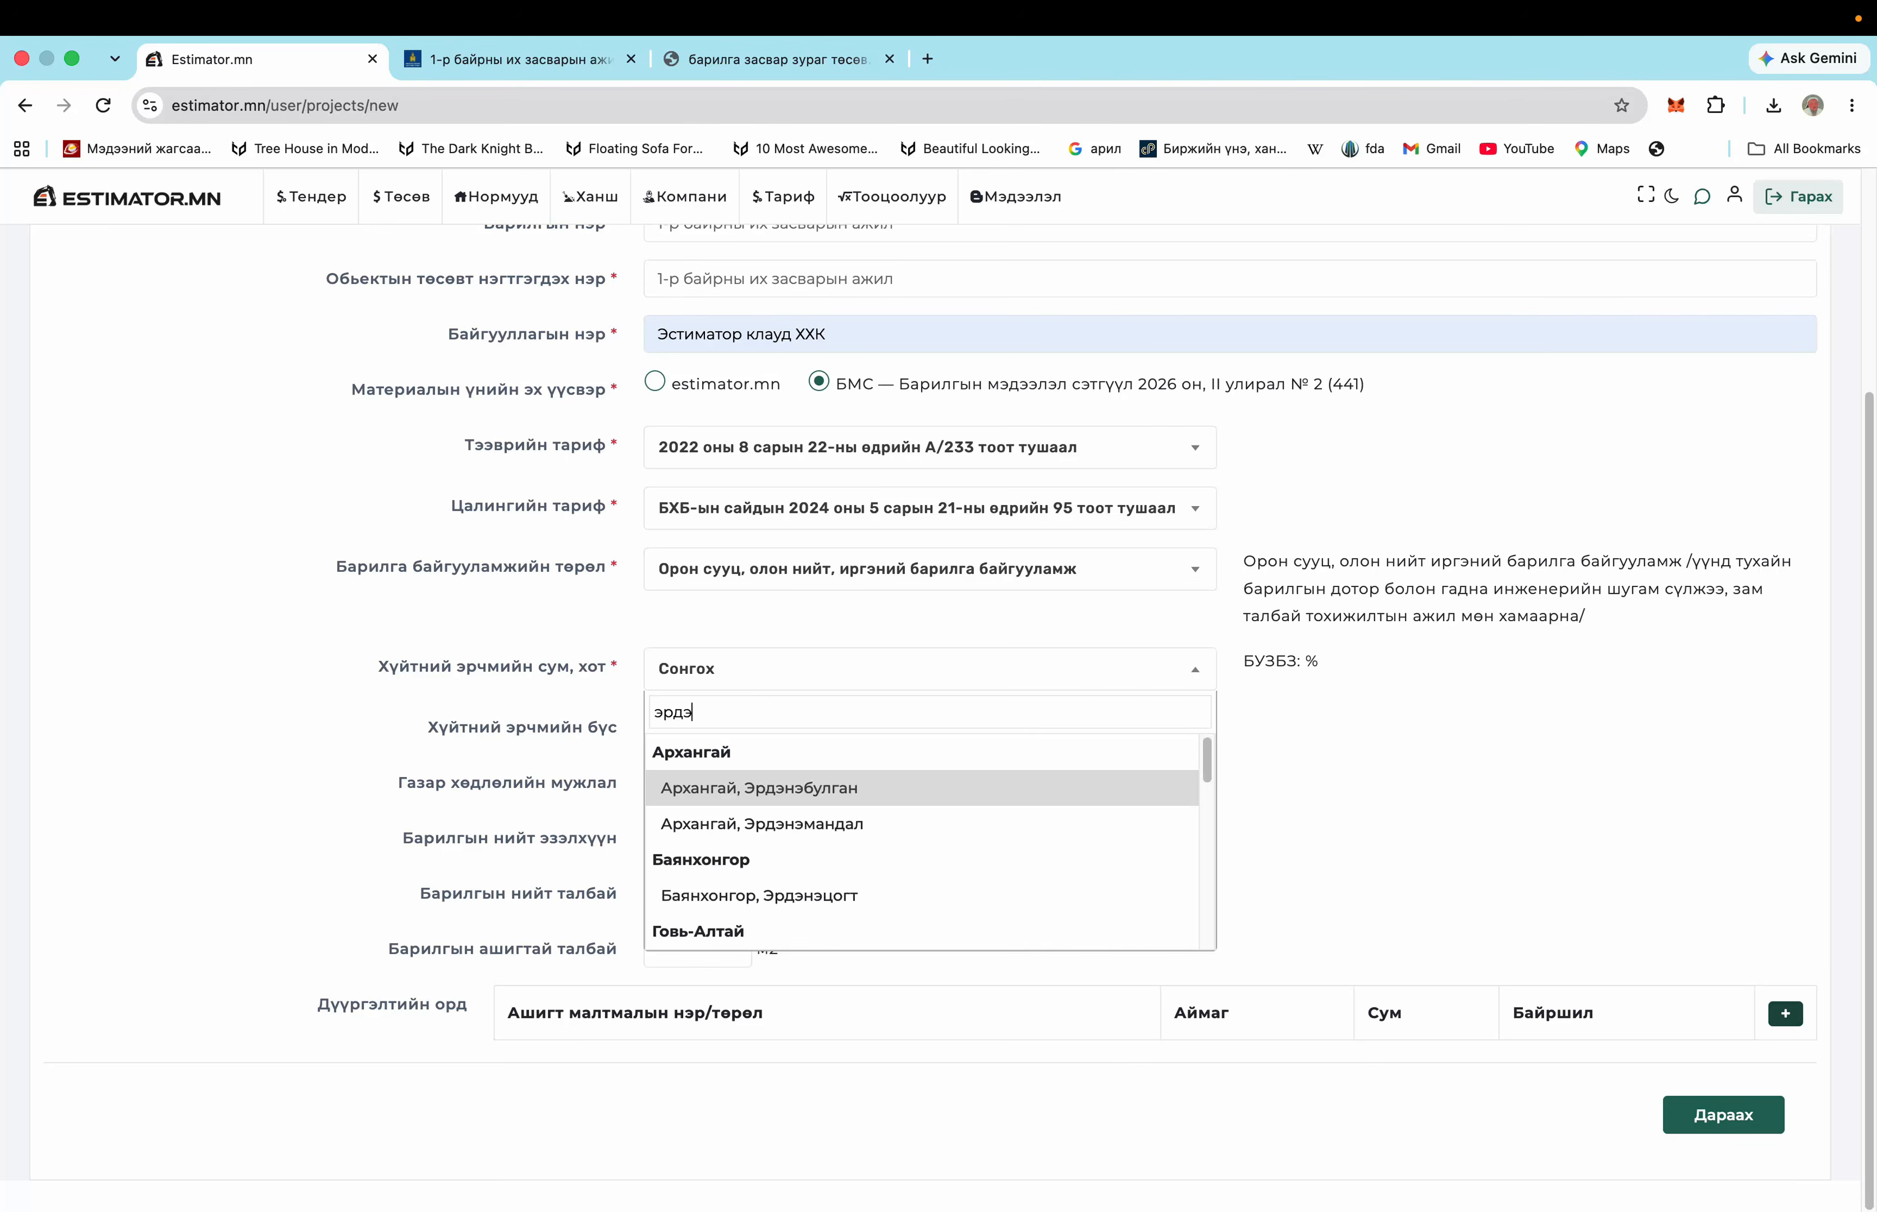
pyautogui.write('нэт')
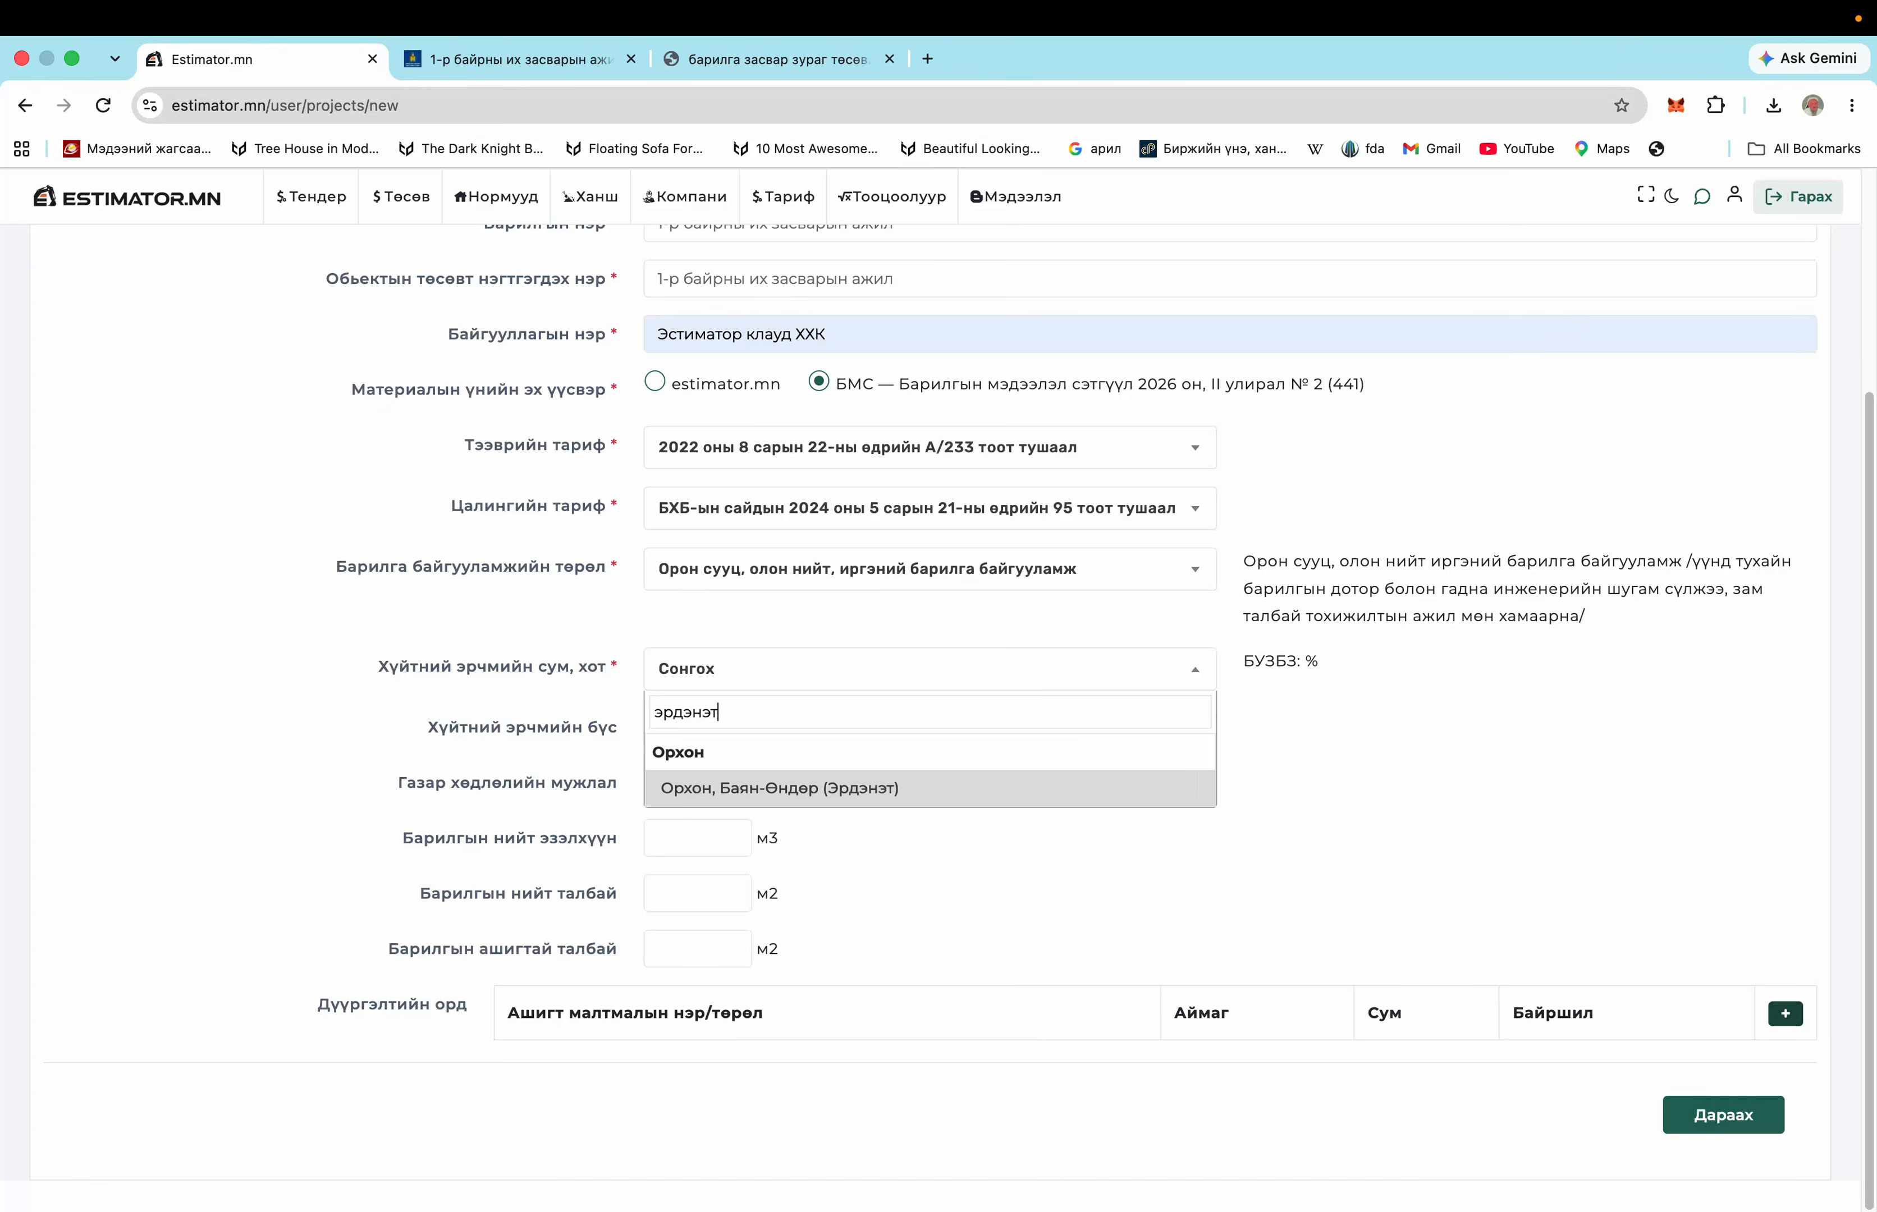
pyautogui.click(746, 800)
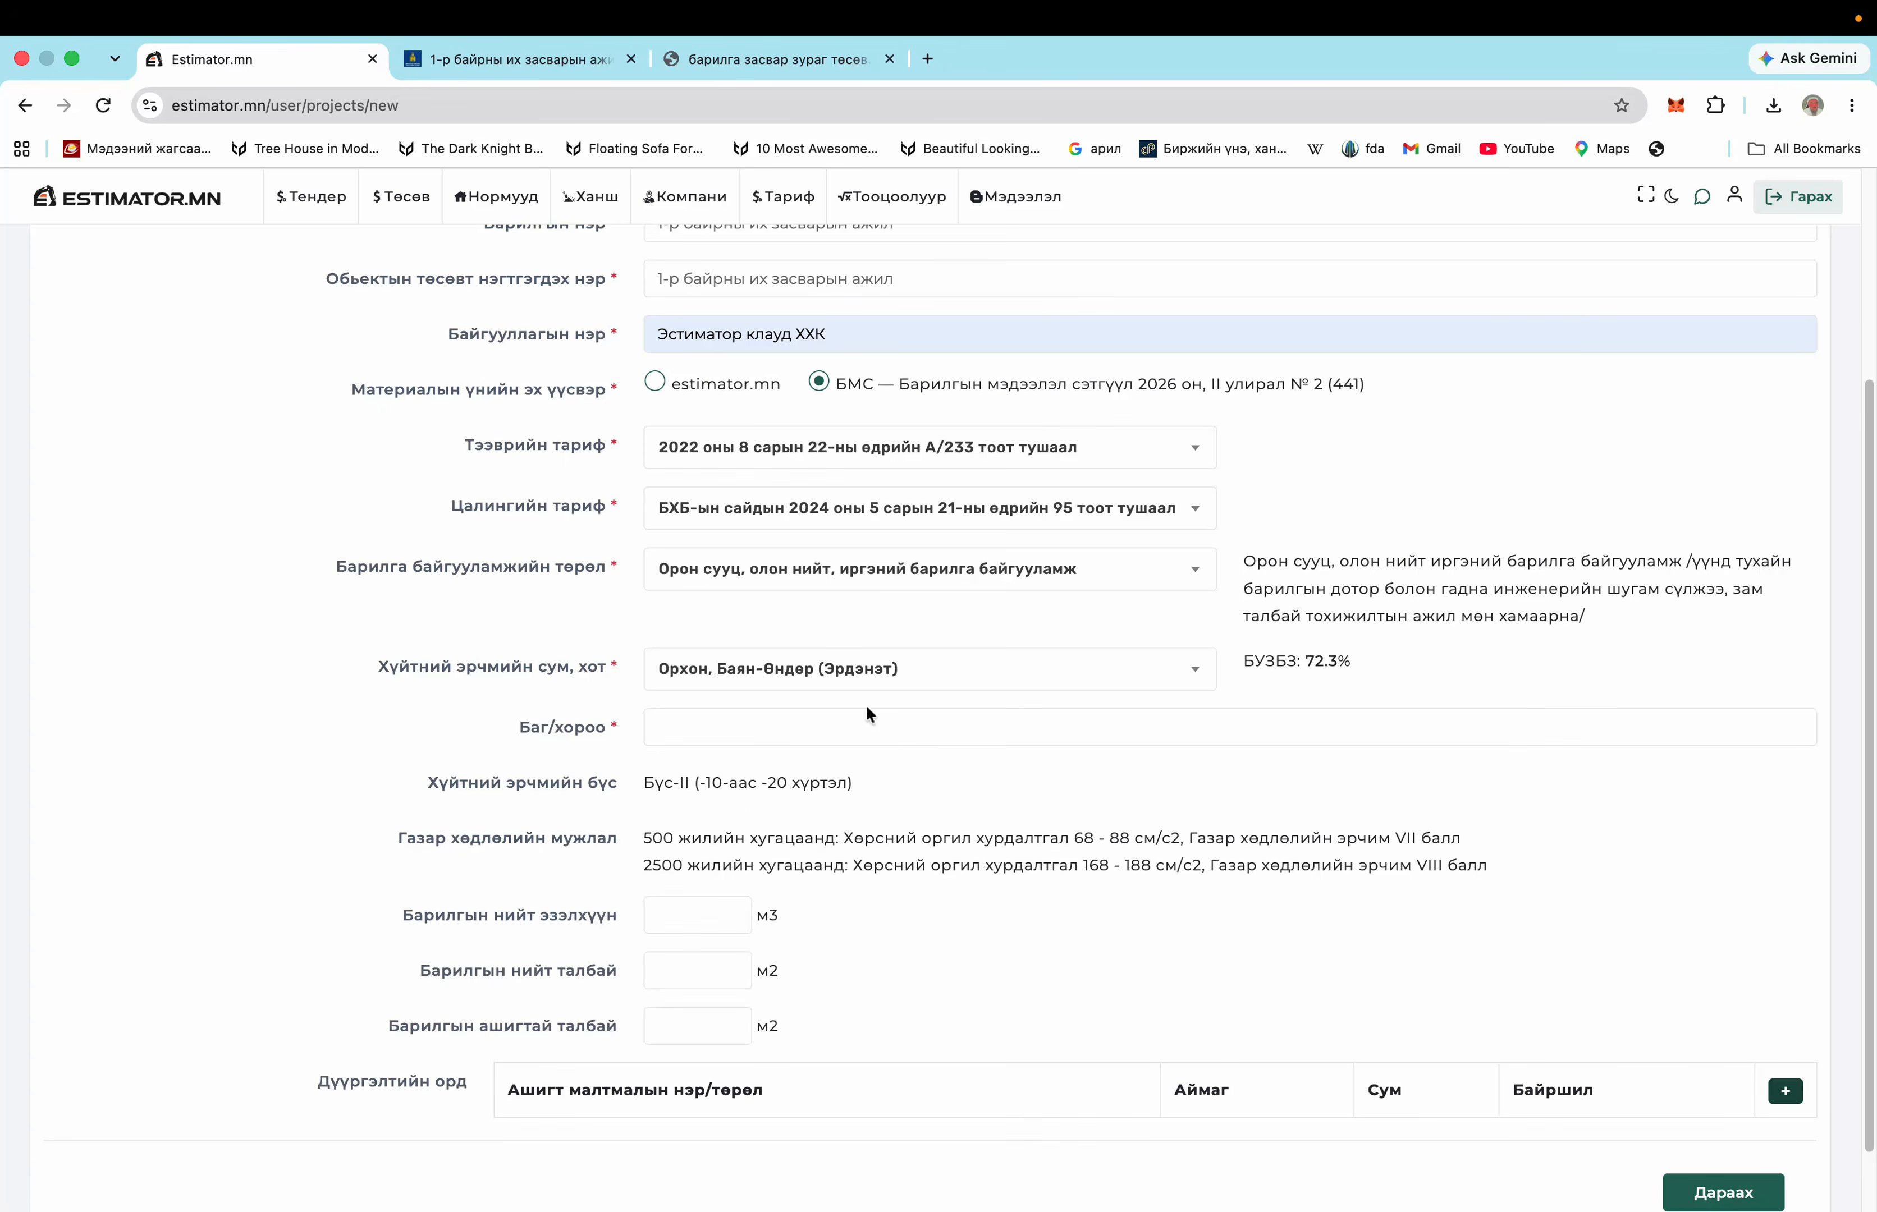
pyautogui.click(723, 733)
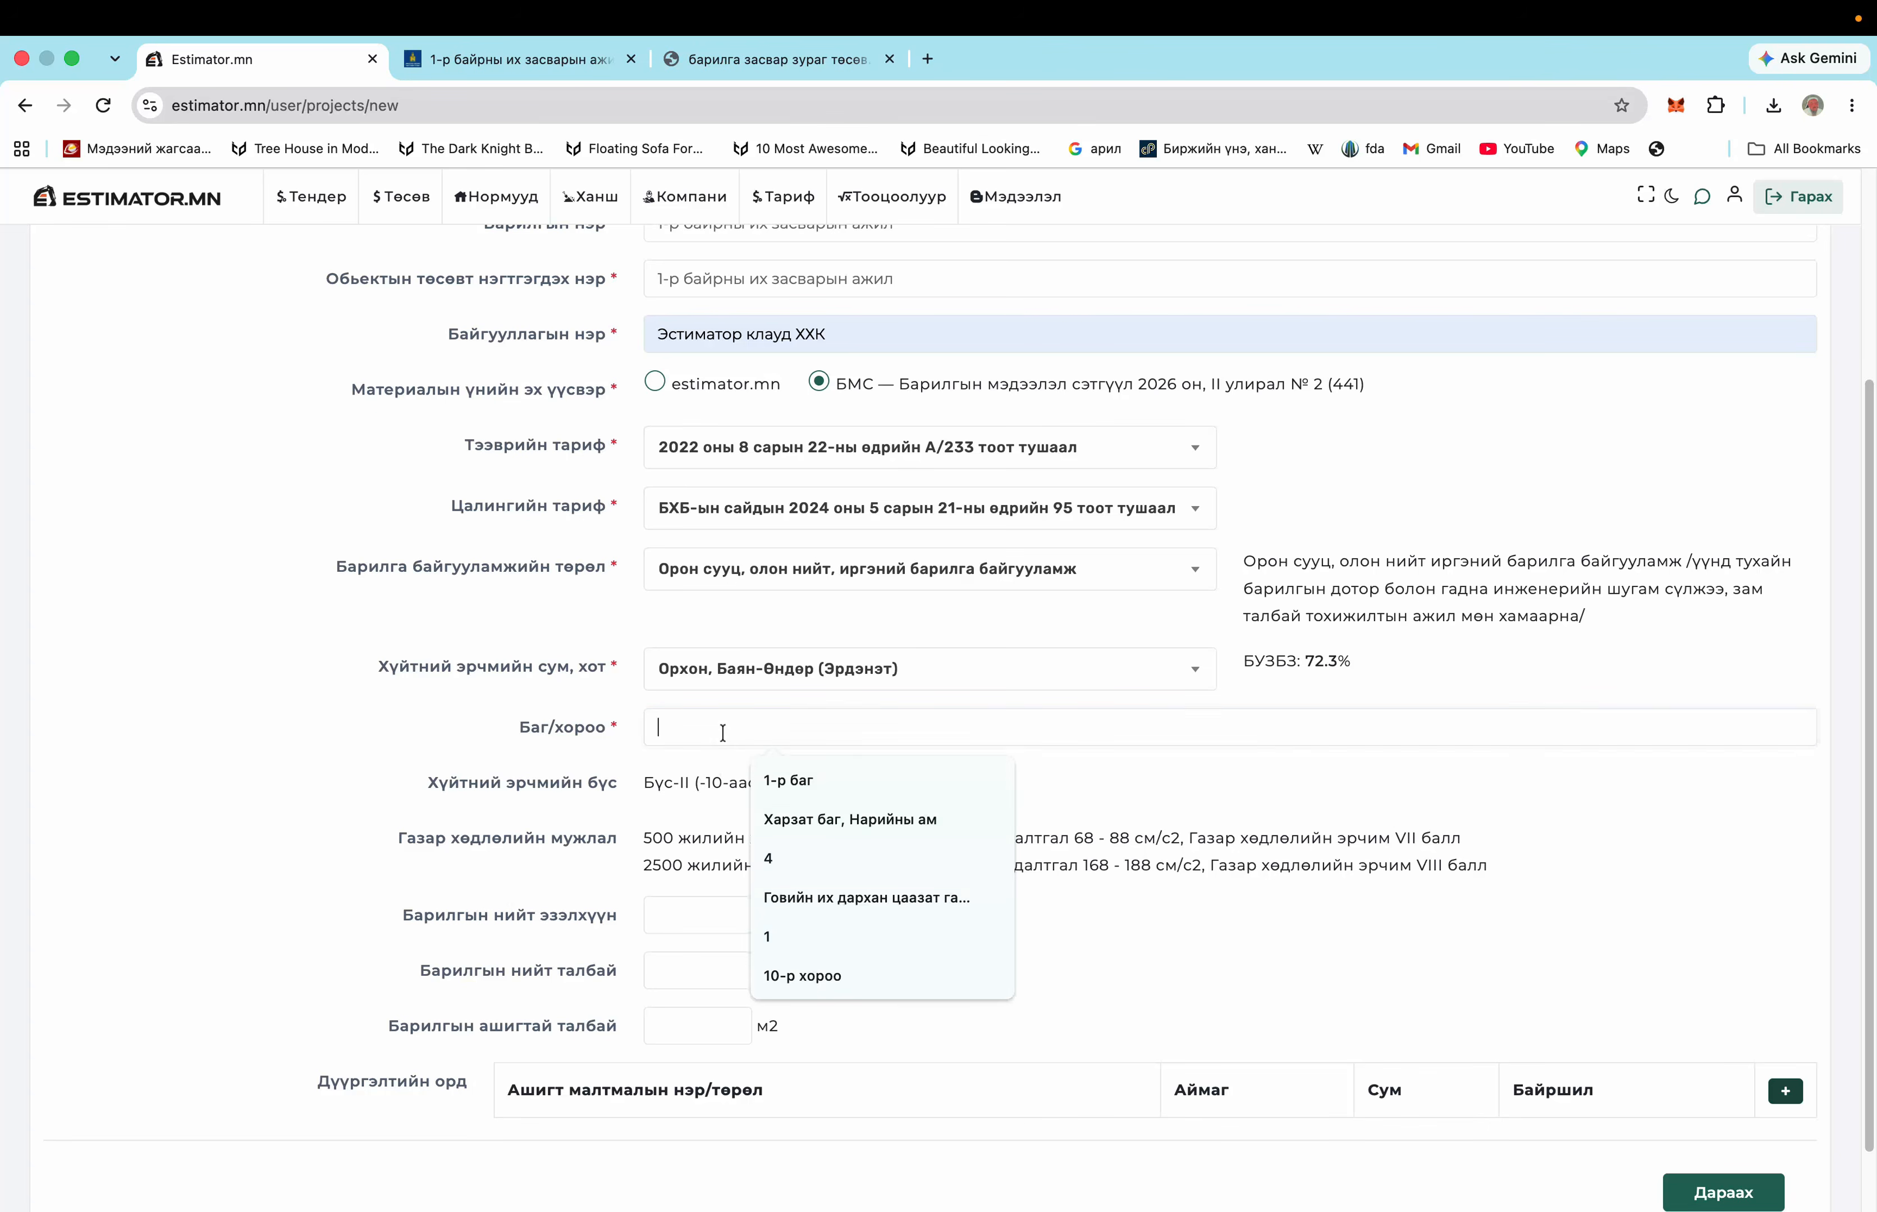
pyautogui.click(788, 779)
pyautogui.scroll(-2, 710, 867)
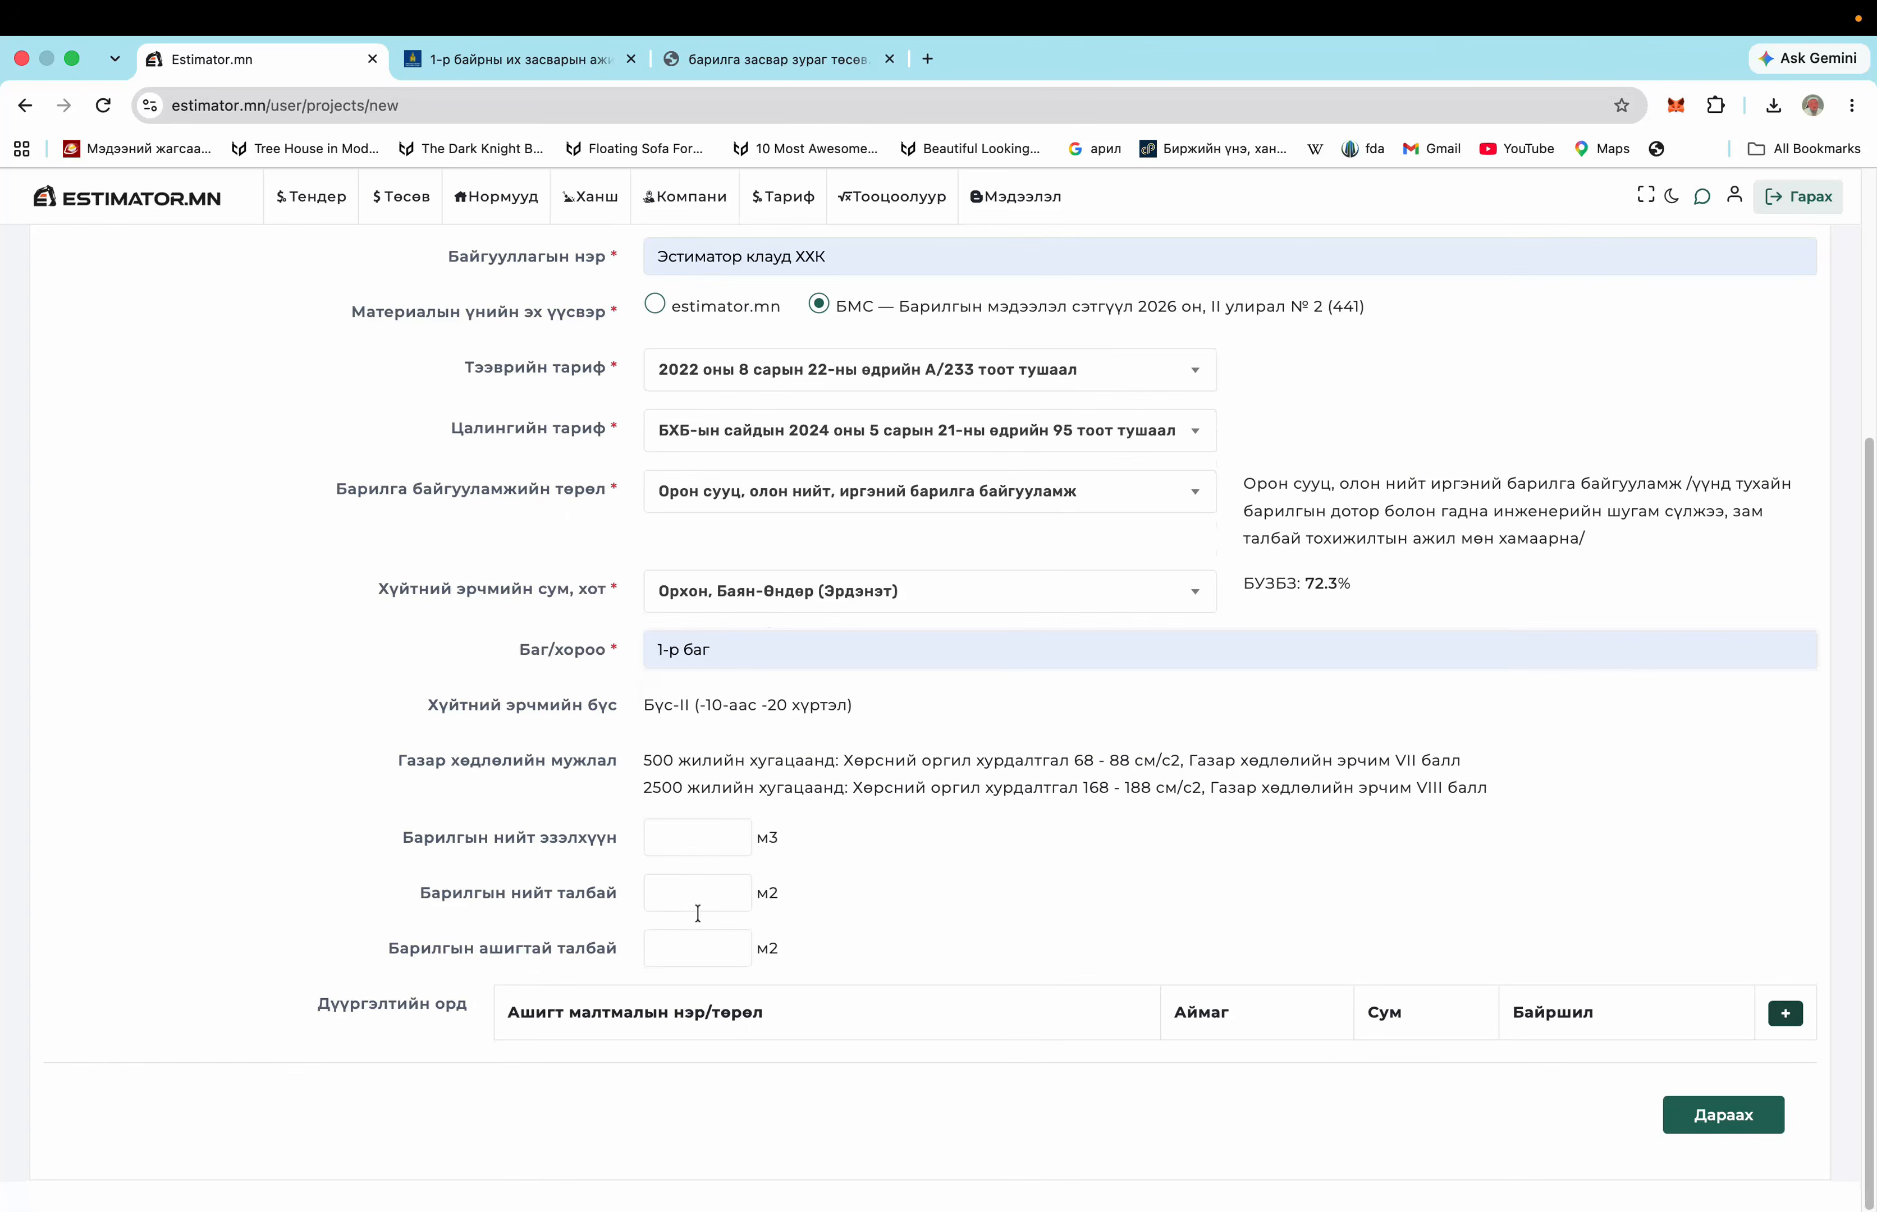
pyautogui.click(1706, 1127)
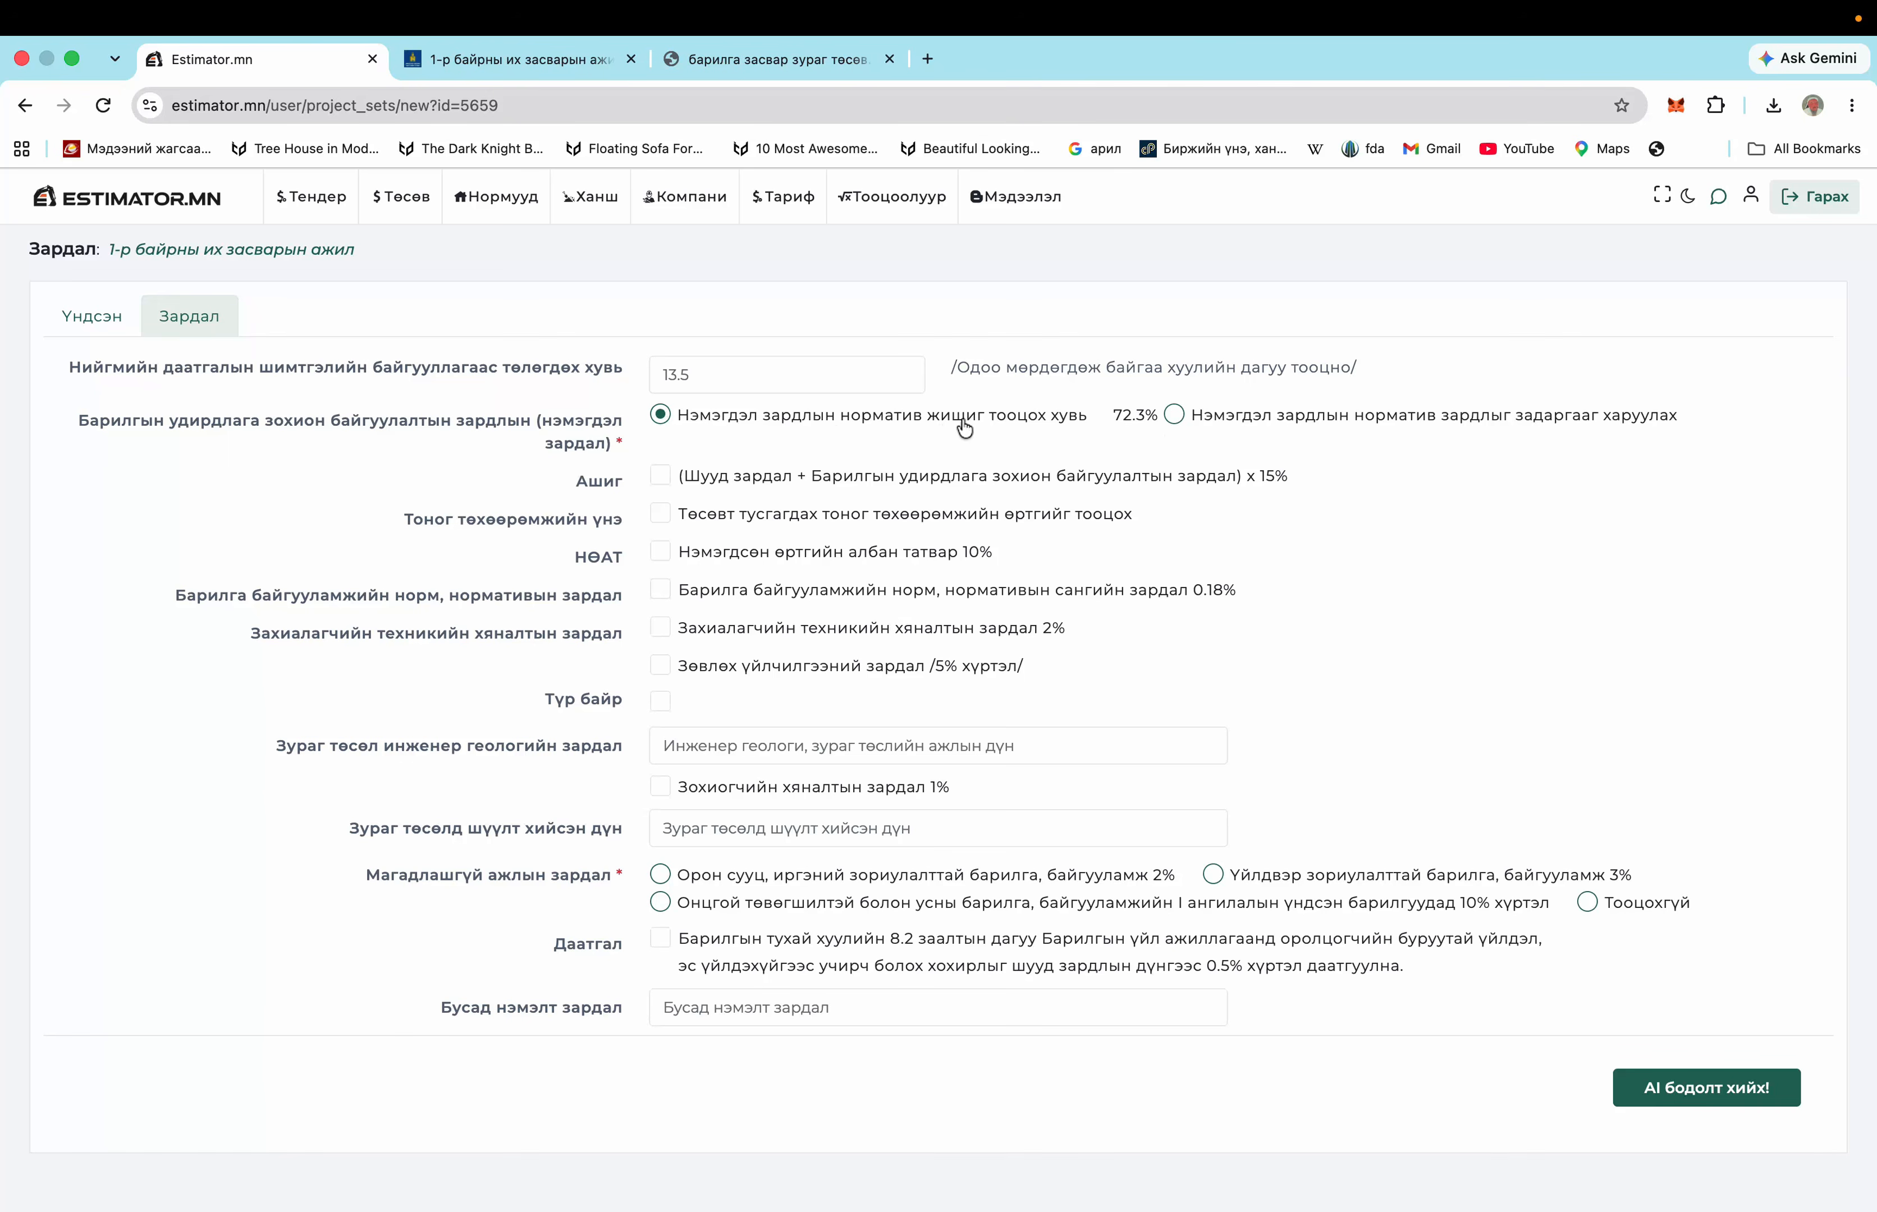
# Tick 15% profit, equipment cost, 10% VAT, 2% technical and 1% author supervision, then run AI бодолт
pyautogui.click(661, 476)
pyautogui.click(660, 515)
pyautogui.click(664, 562)
pyautogui.click(662, 630)
pyautogui.click(662, 786)
pyautogui.click(1713, 1093)
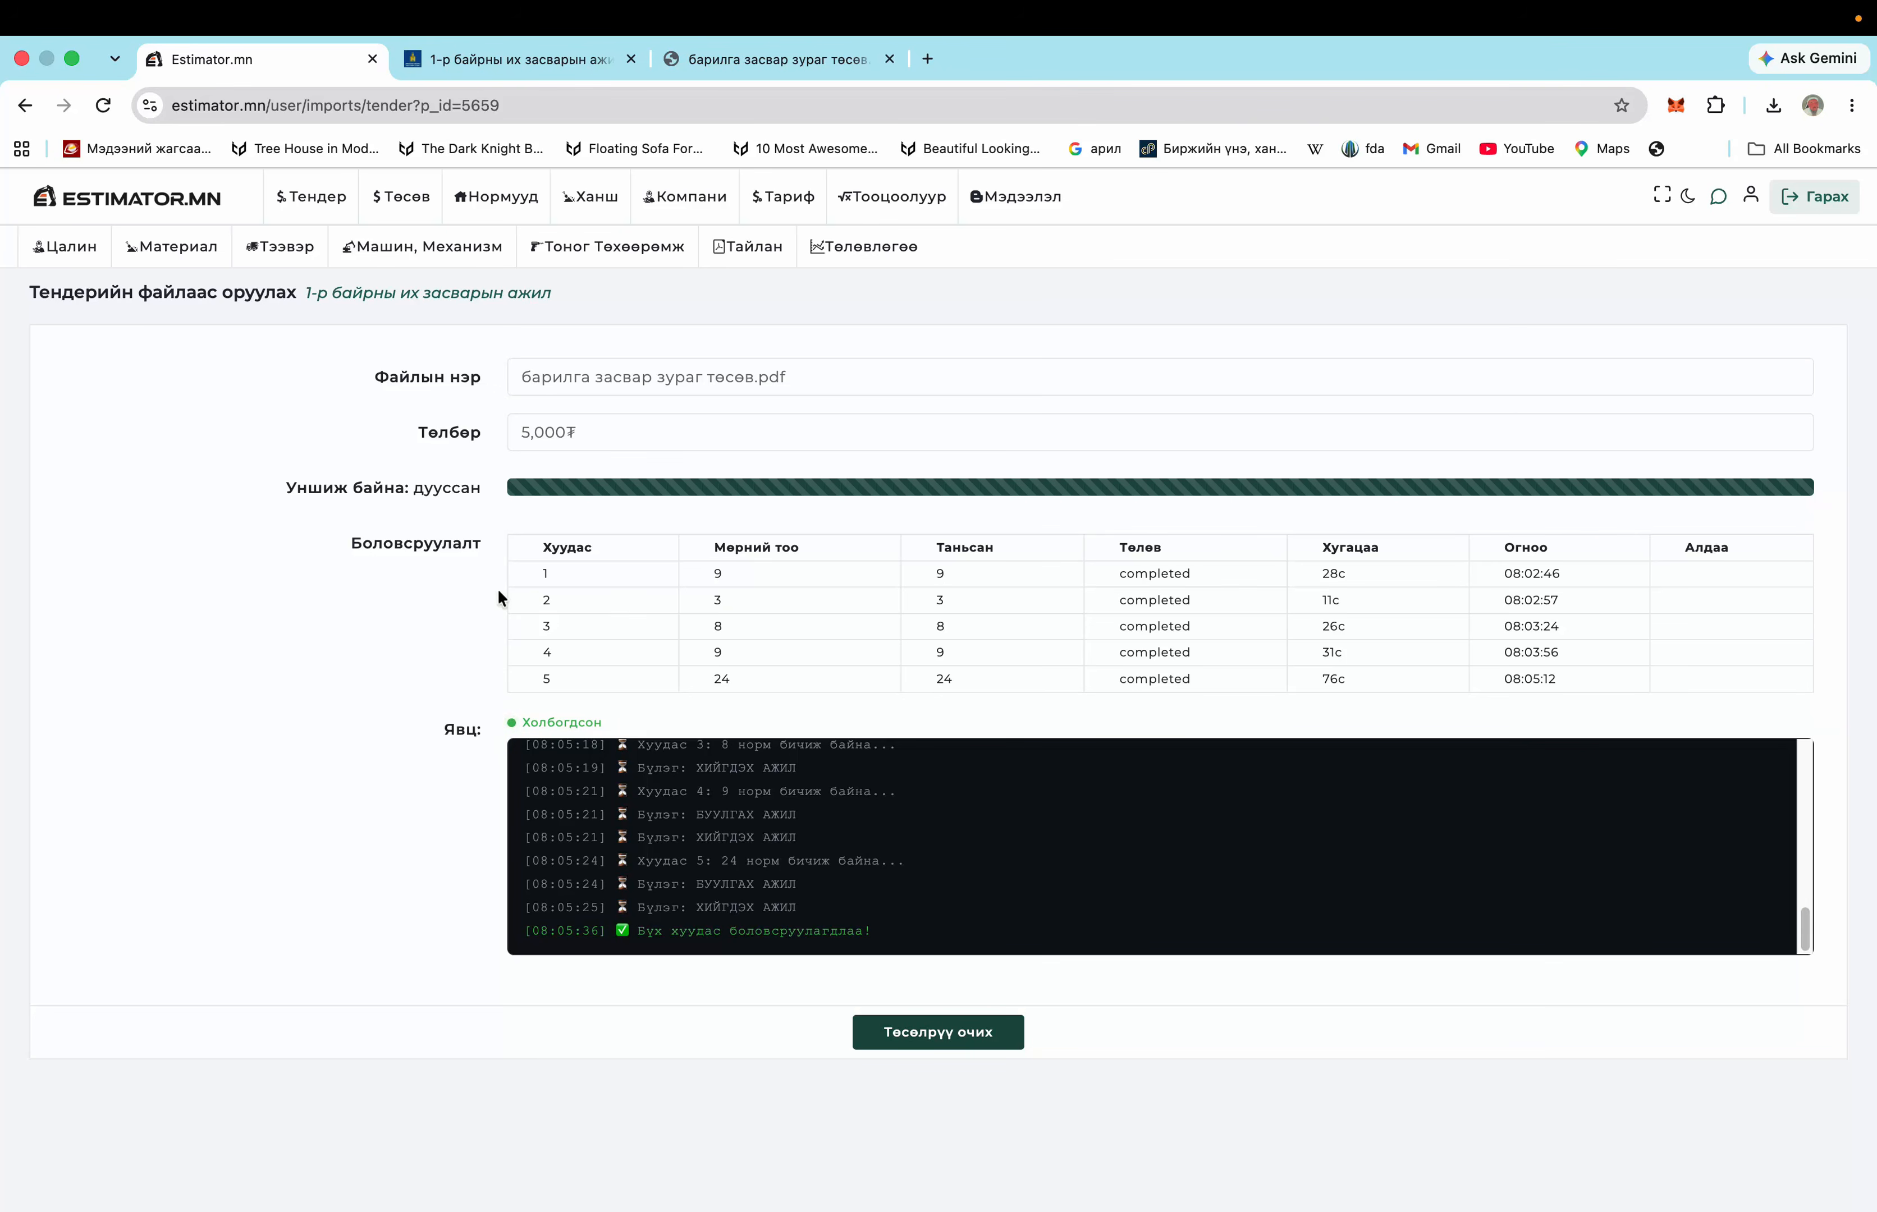
pyautogui.scroll(3, 536, 849)
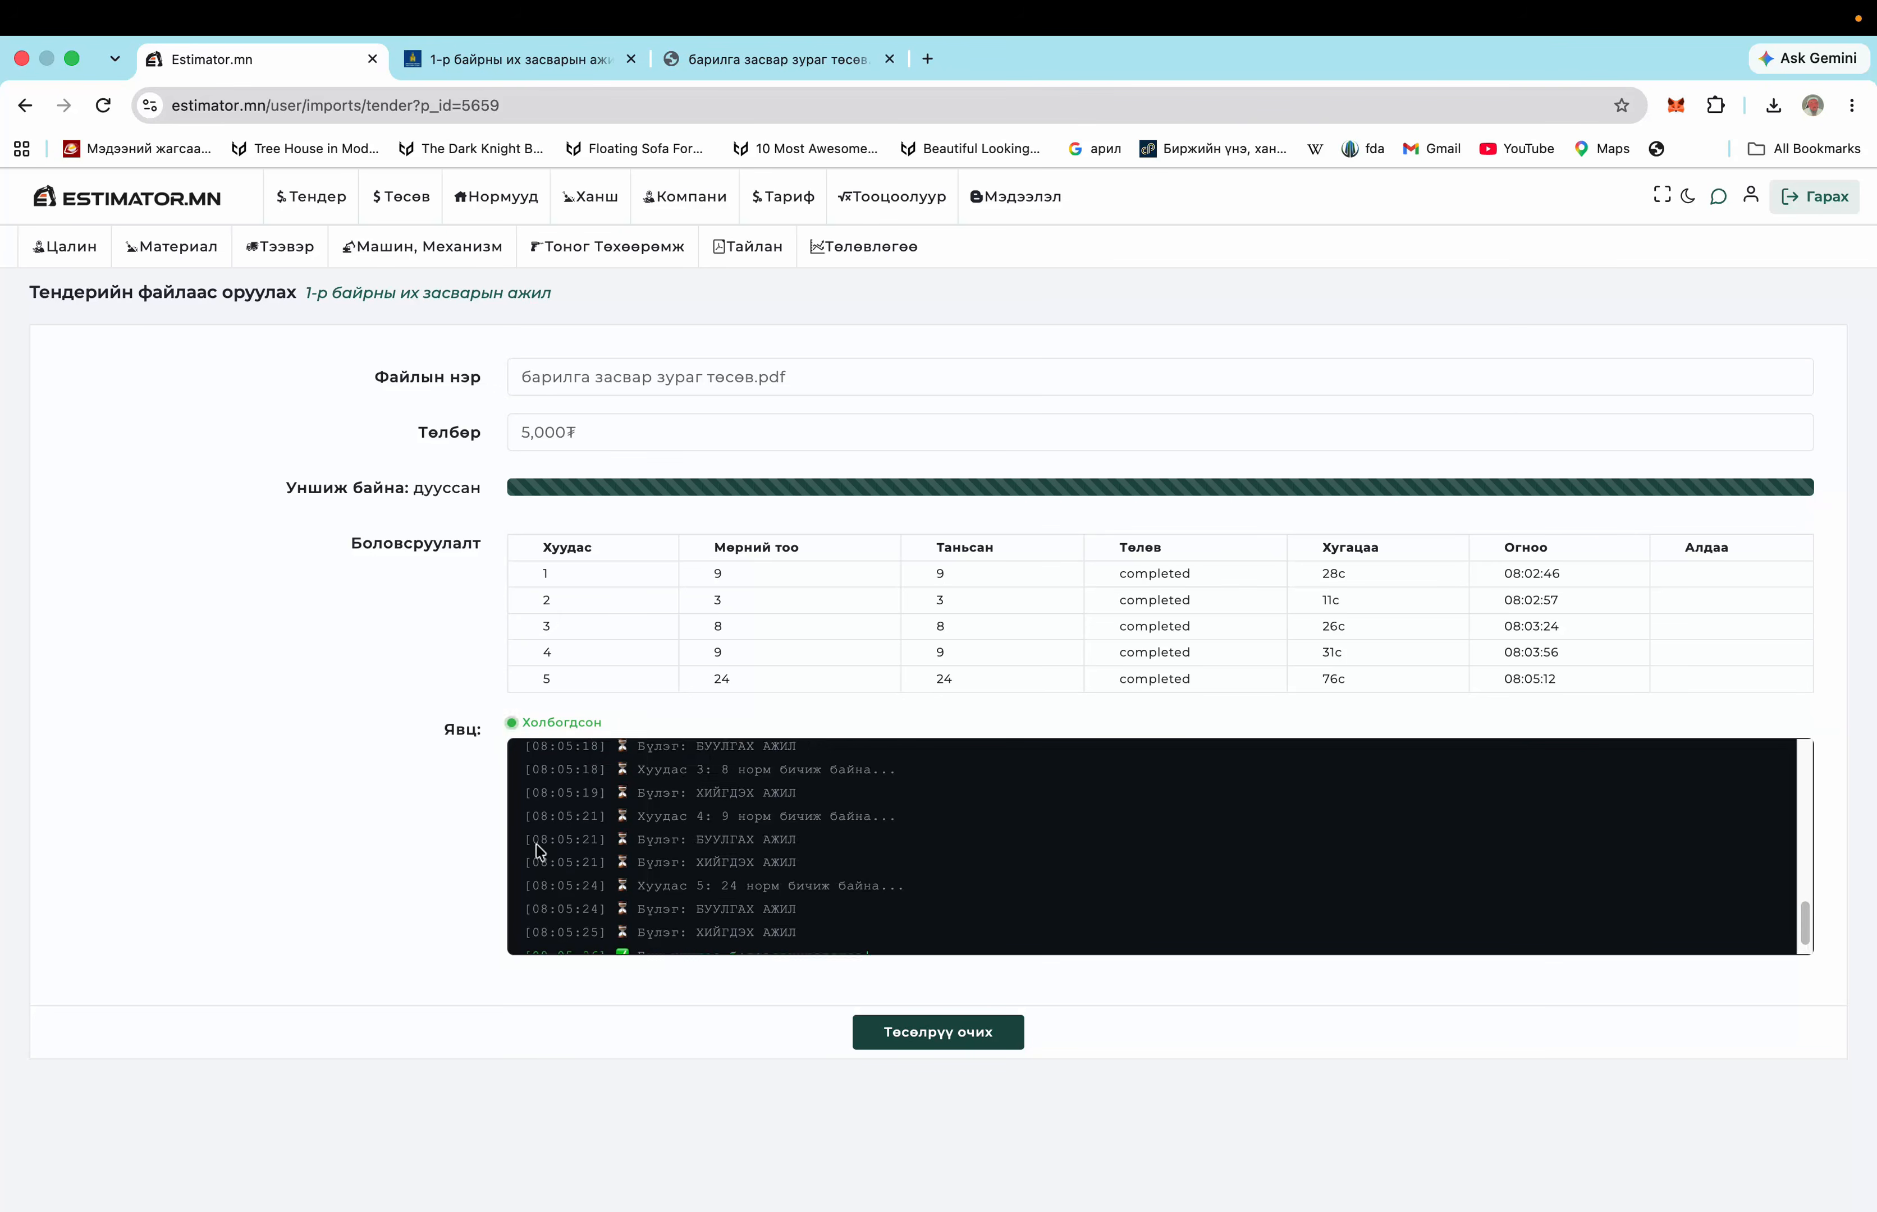
pyautogui.scroll(10, 536, 850)
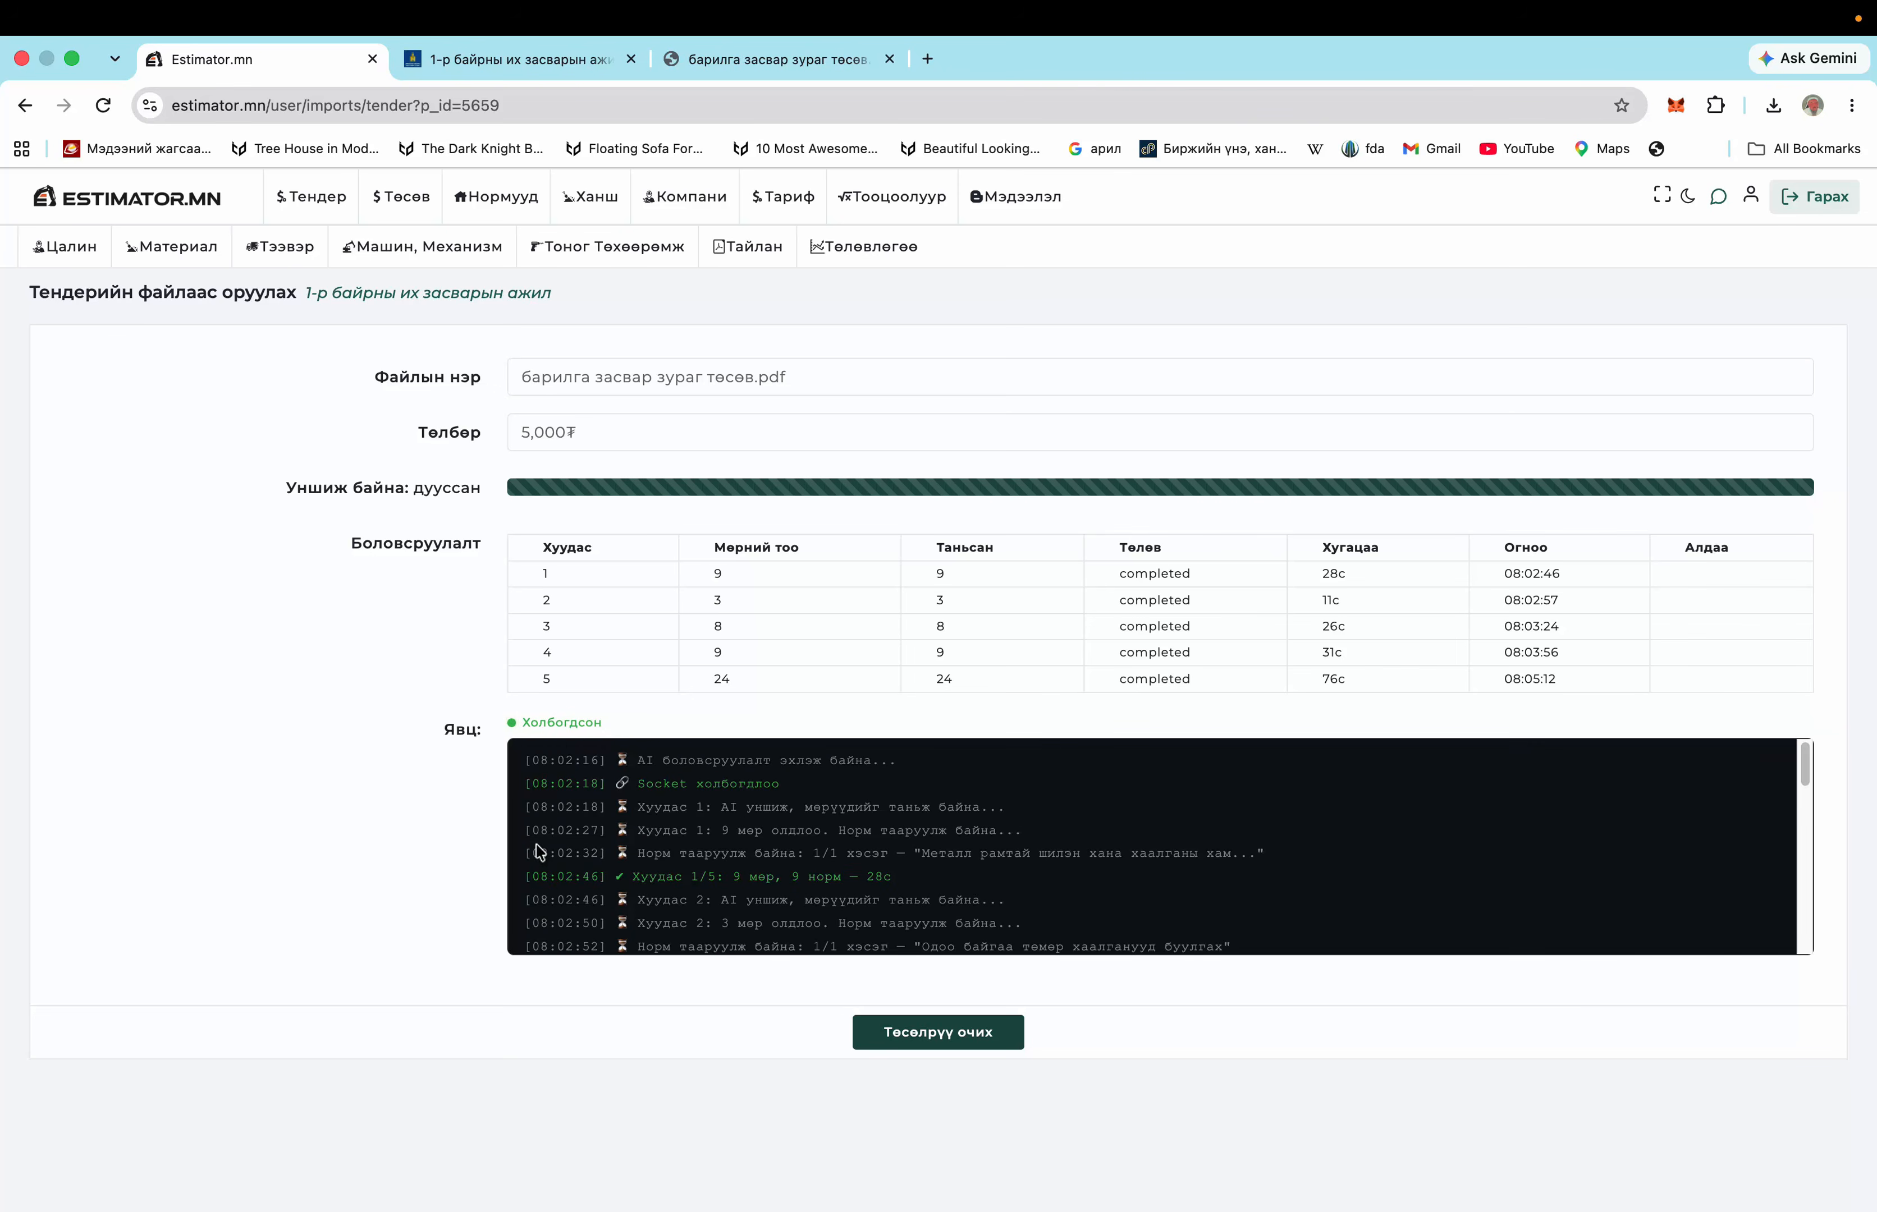
pyautogui.scroll(-15, 536, 850)
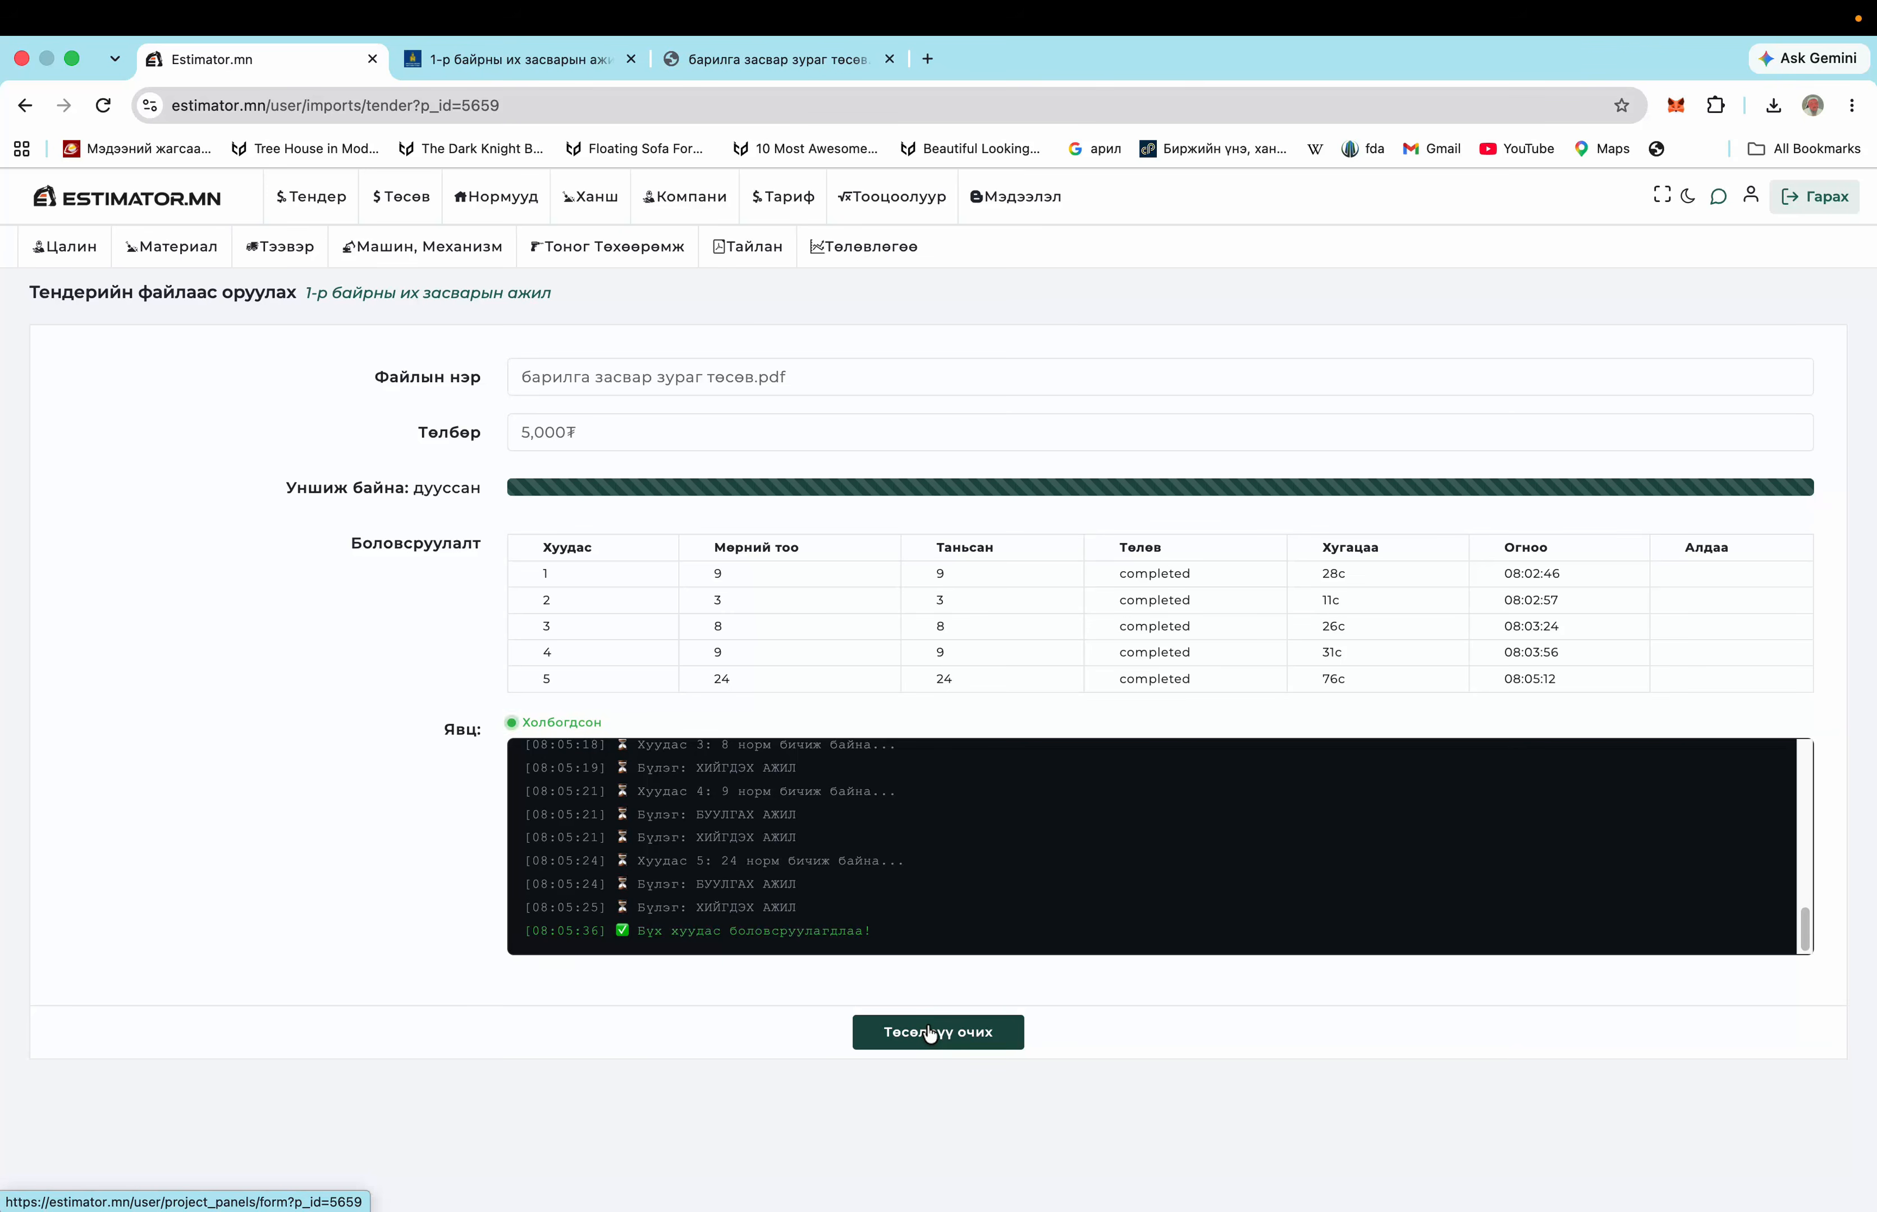
# Go to the project's budget page and scroll through the imported work items
pyautogui.click(931, 1035)
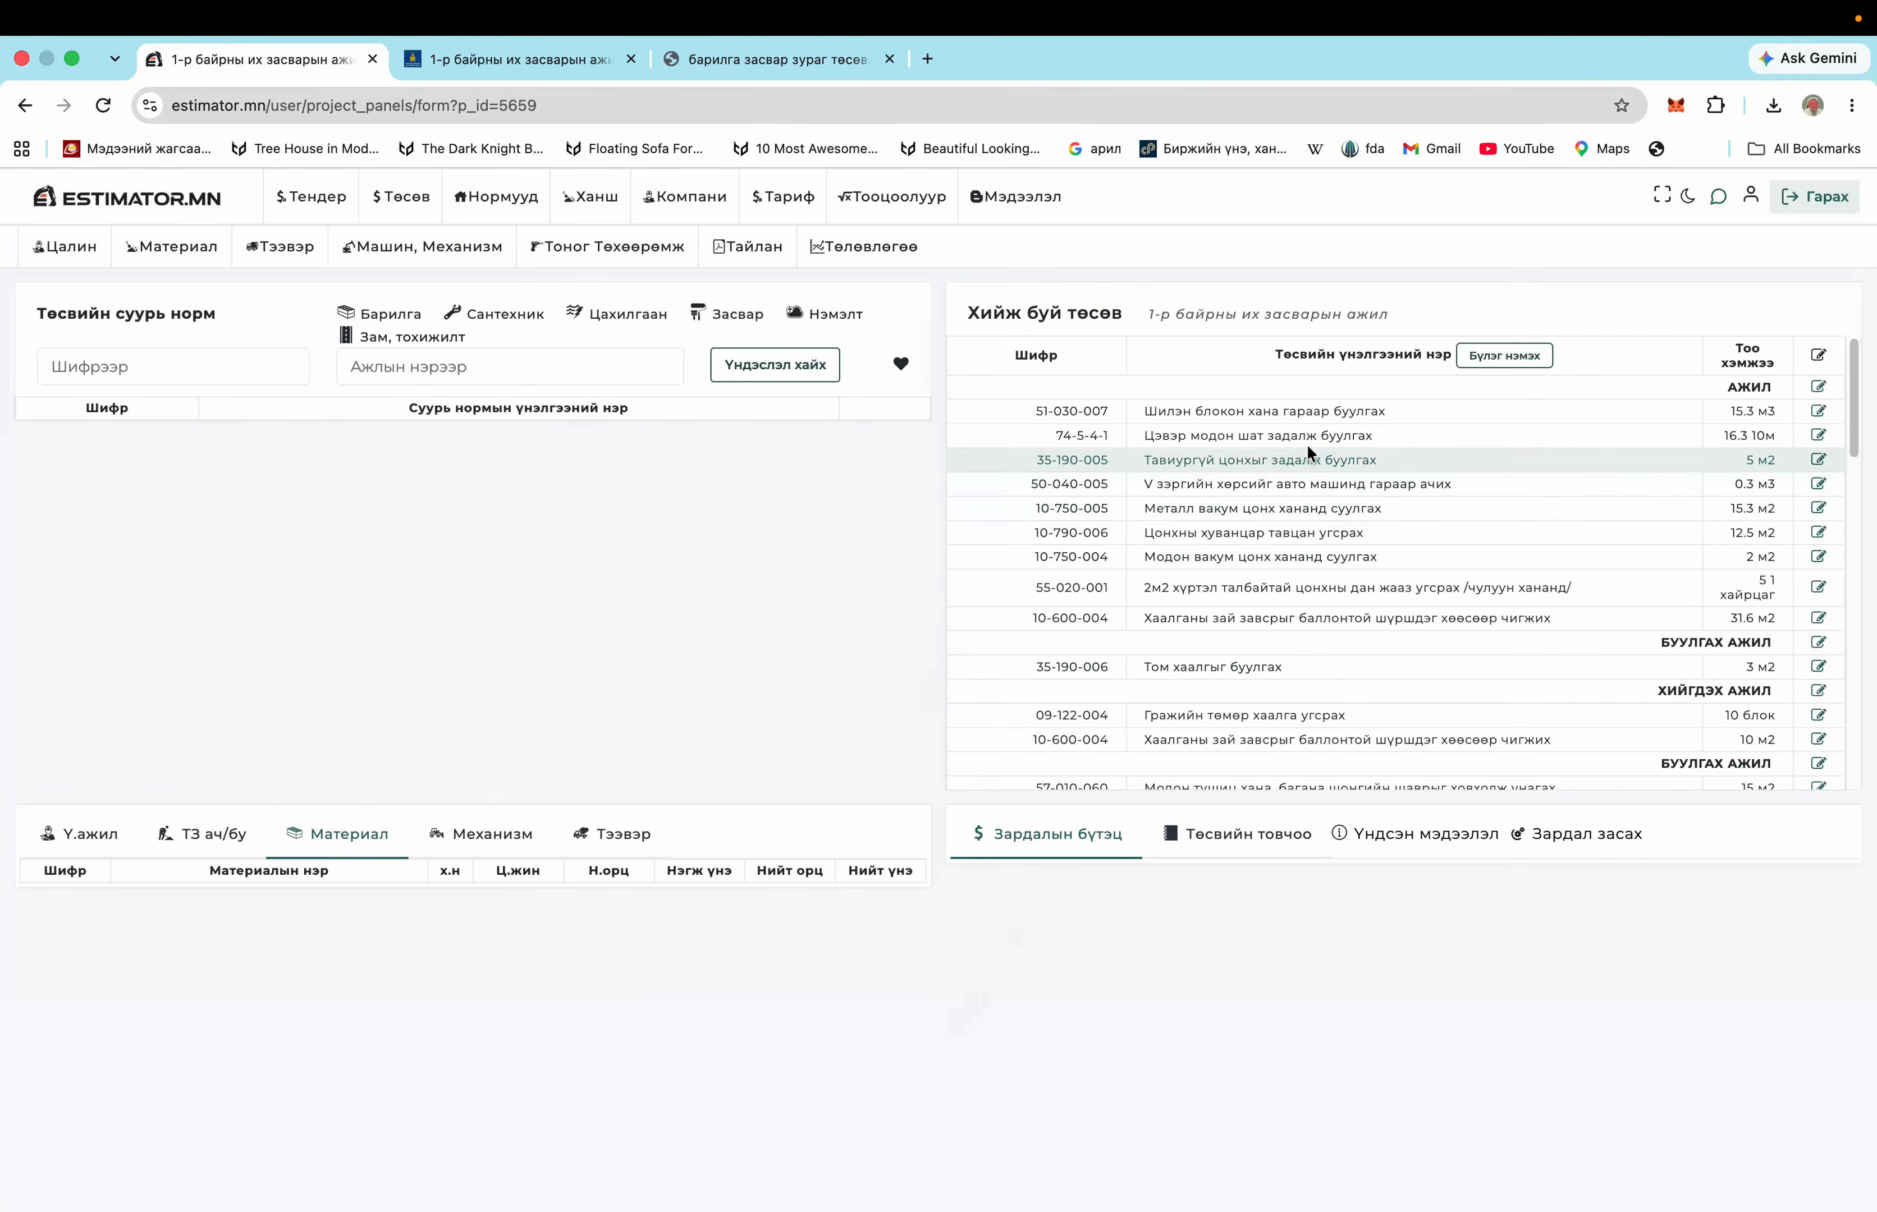
pyautogui.scroll(-1, 1301, 589)
pyautogui.scroll(-10, 1302, 588)
pyautogui.scroll(8, 1293, 592)
pyautogui.scroll(5, 1286, 591)
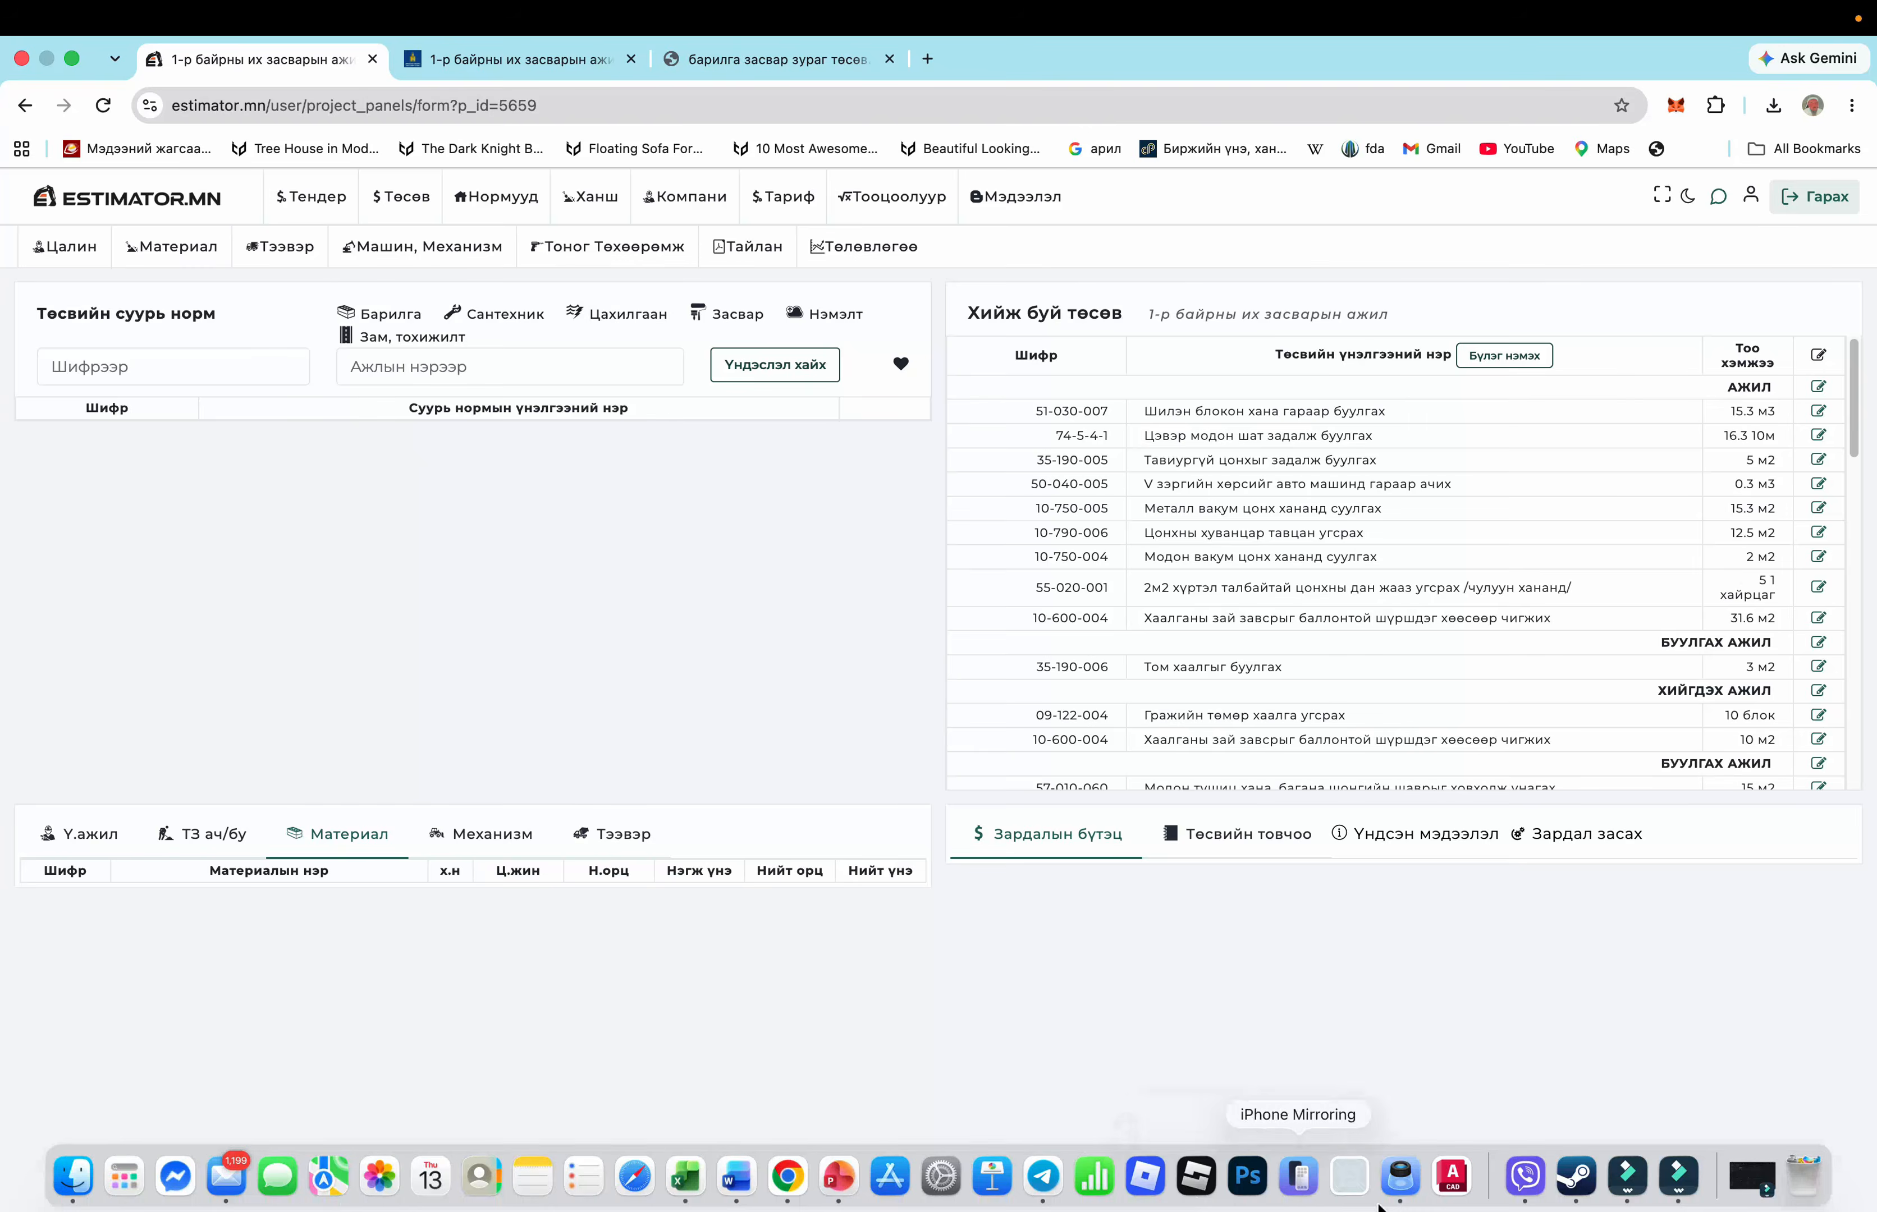
# Bring up the tender PDF in Preview and shift the browser window aside to show it
pyautogui.click(1400, 1175)
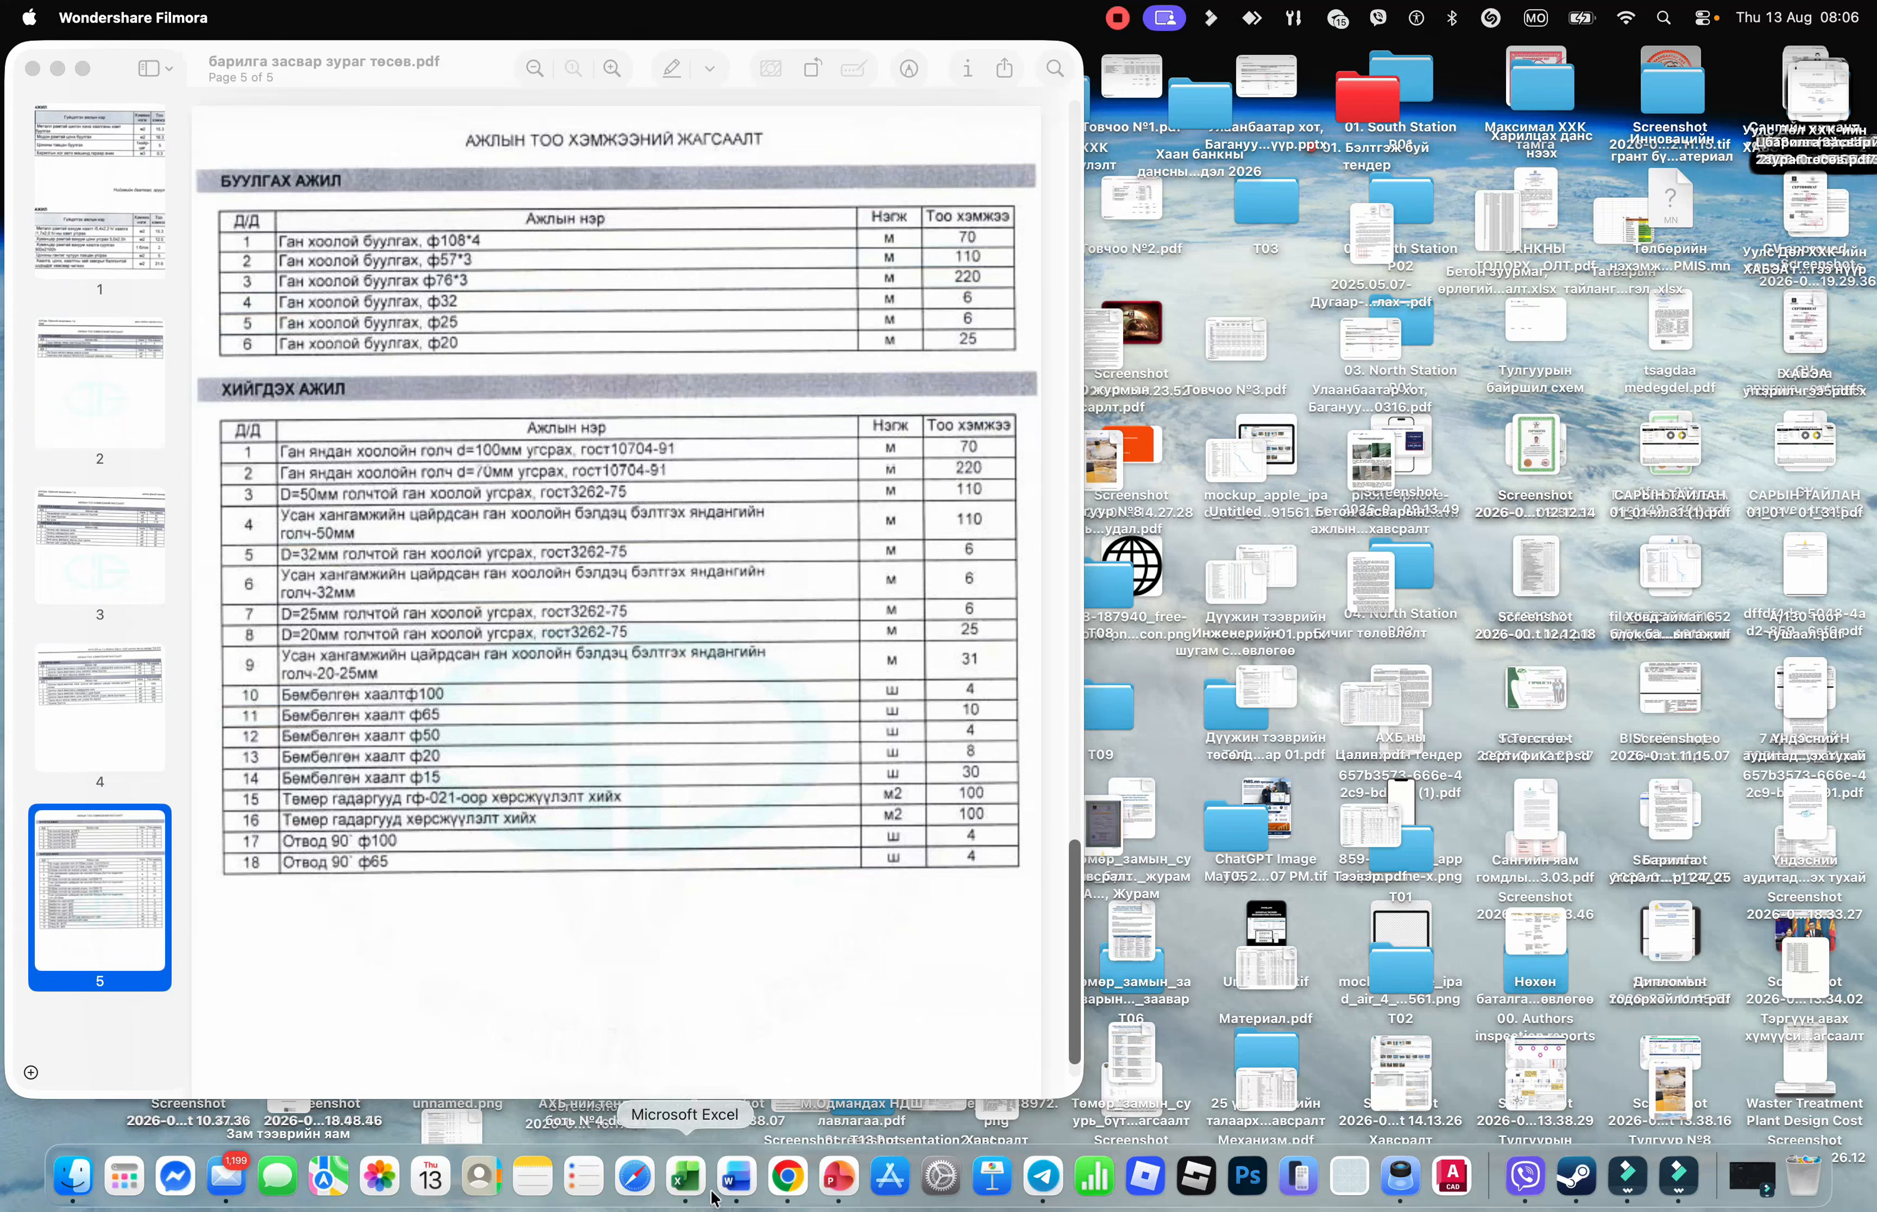
pyautogui.scroll(8, 633, 548)
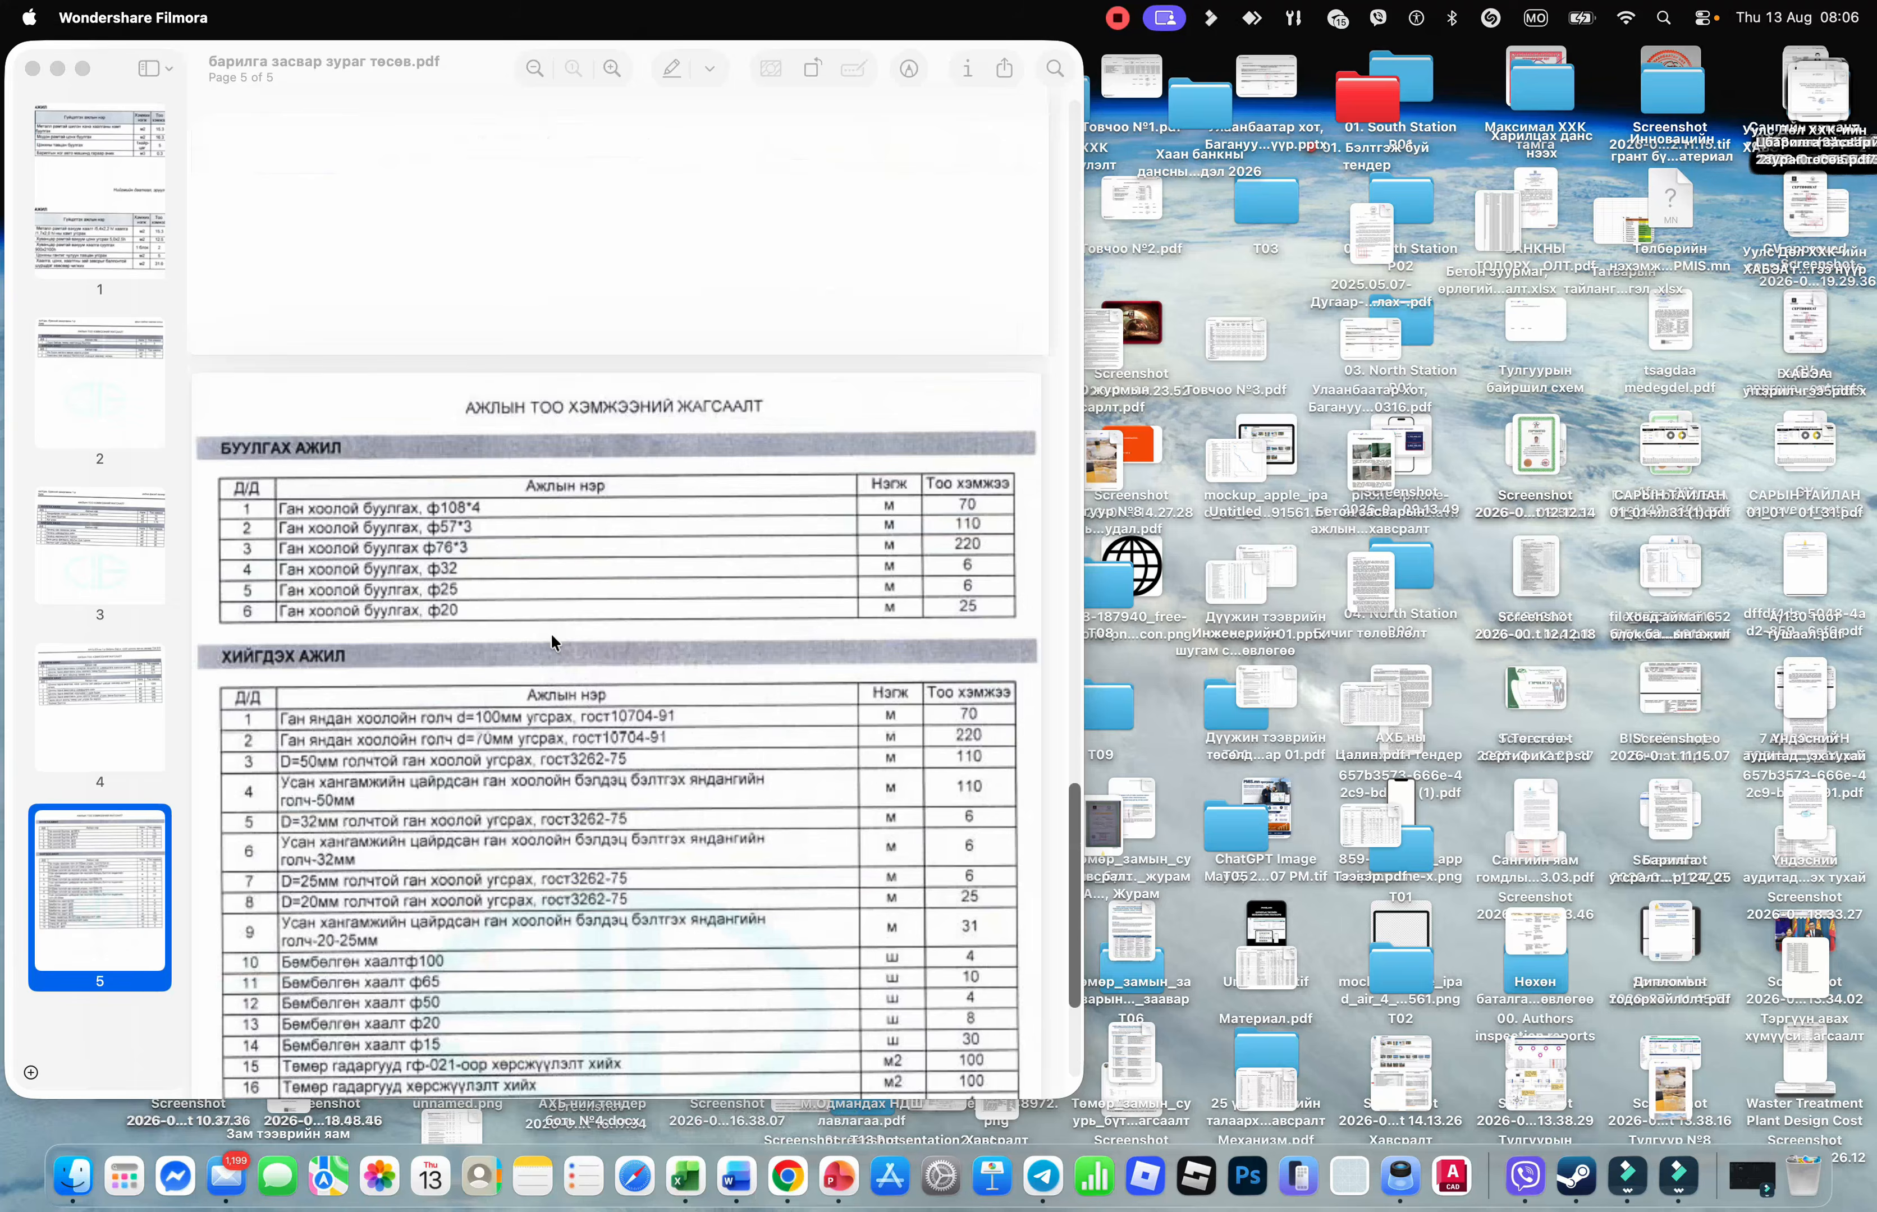
pyautogui.moveTo(1073, 758); pyautogui.dragTo(1073, 127)
pyautogui.click(788, 1178)
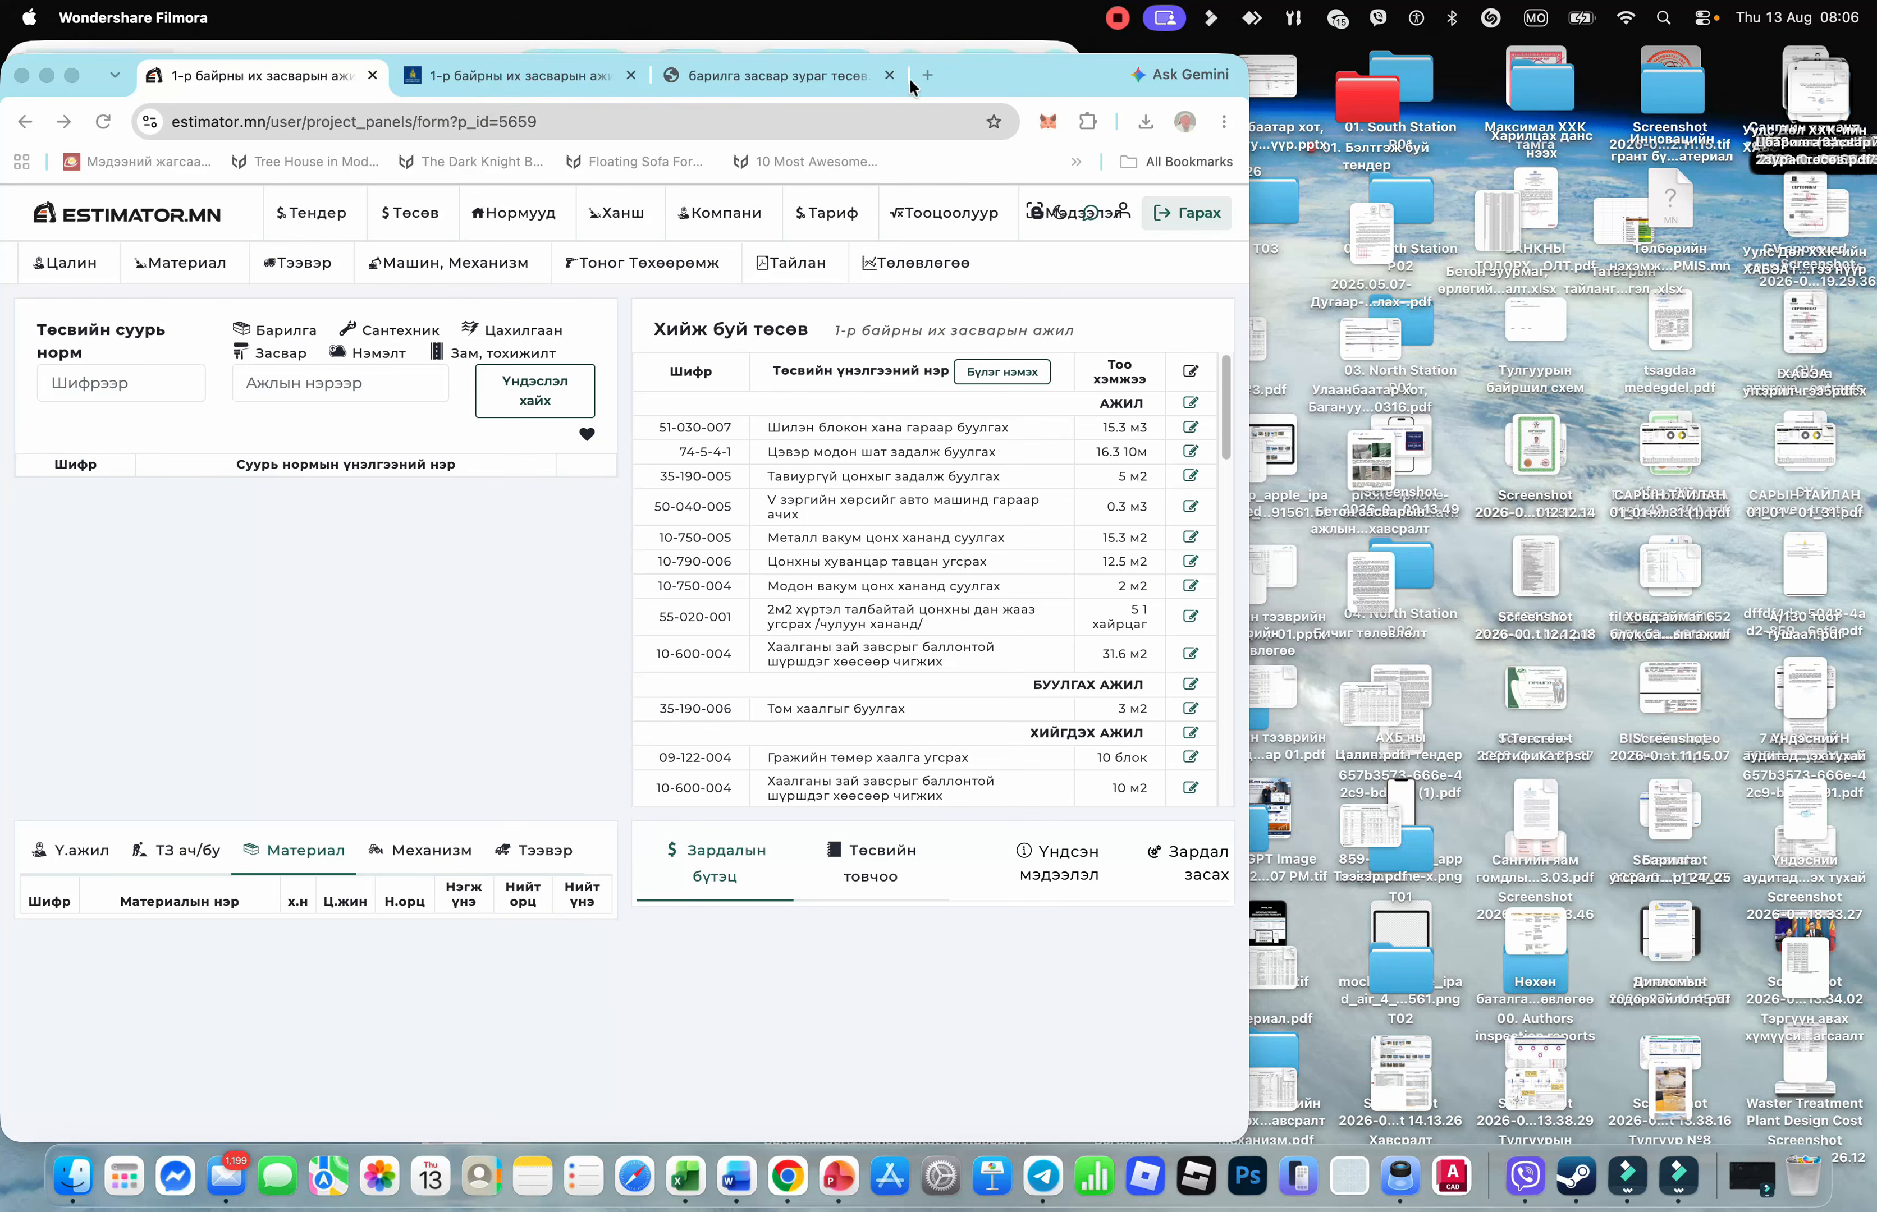
pyautogui.moveTo(909, 78); pyautogui.dragTo(1505, 77)
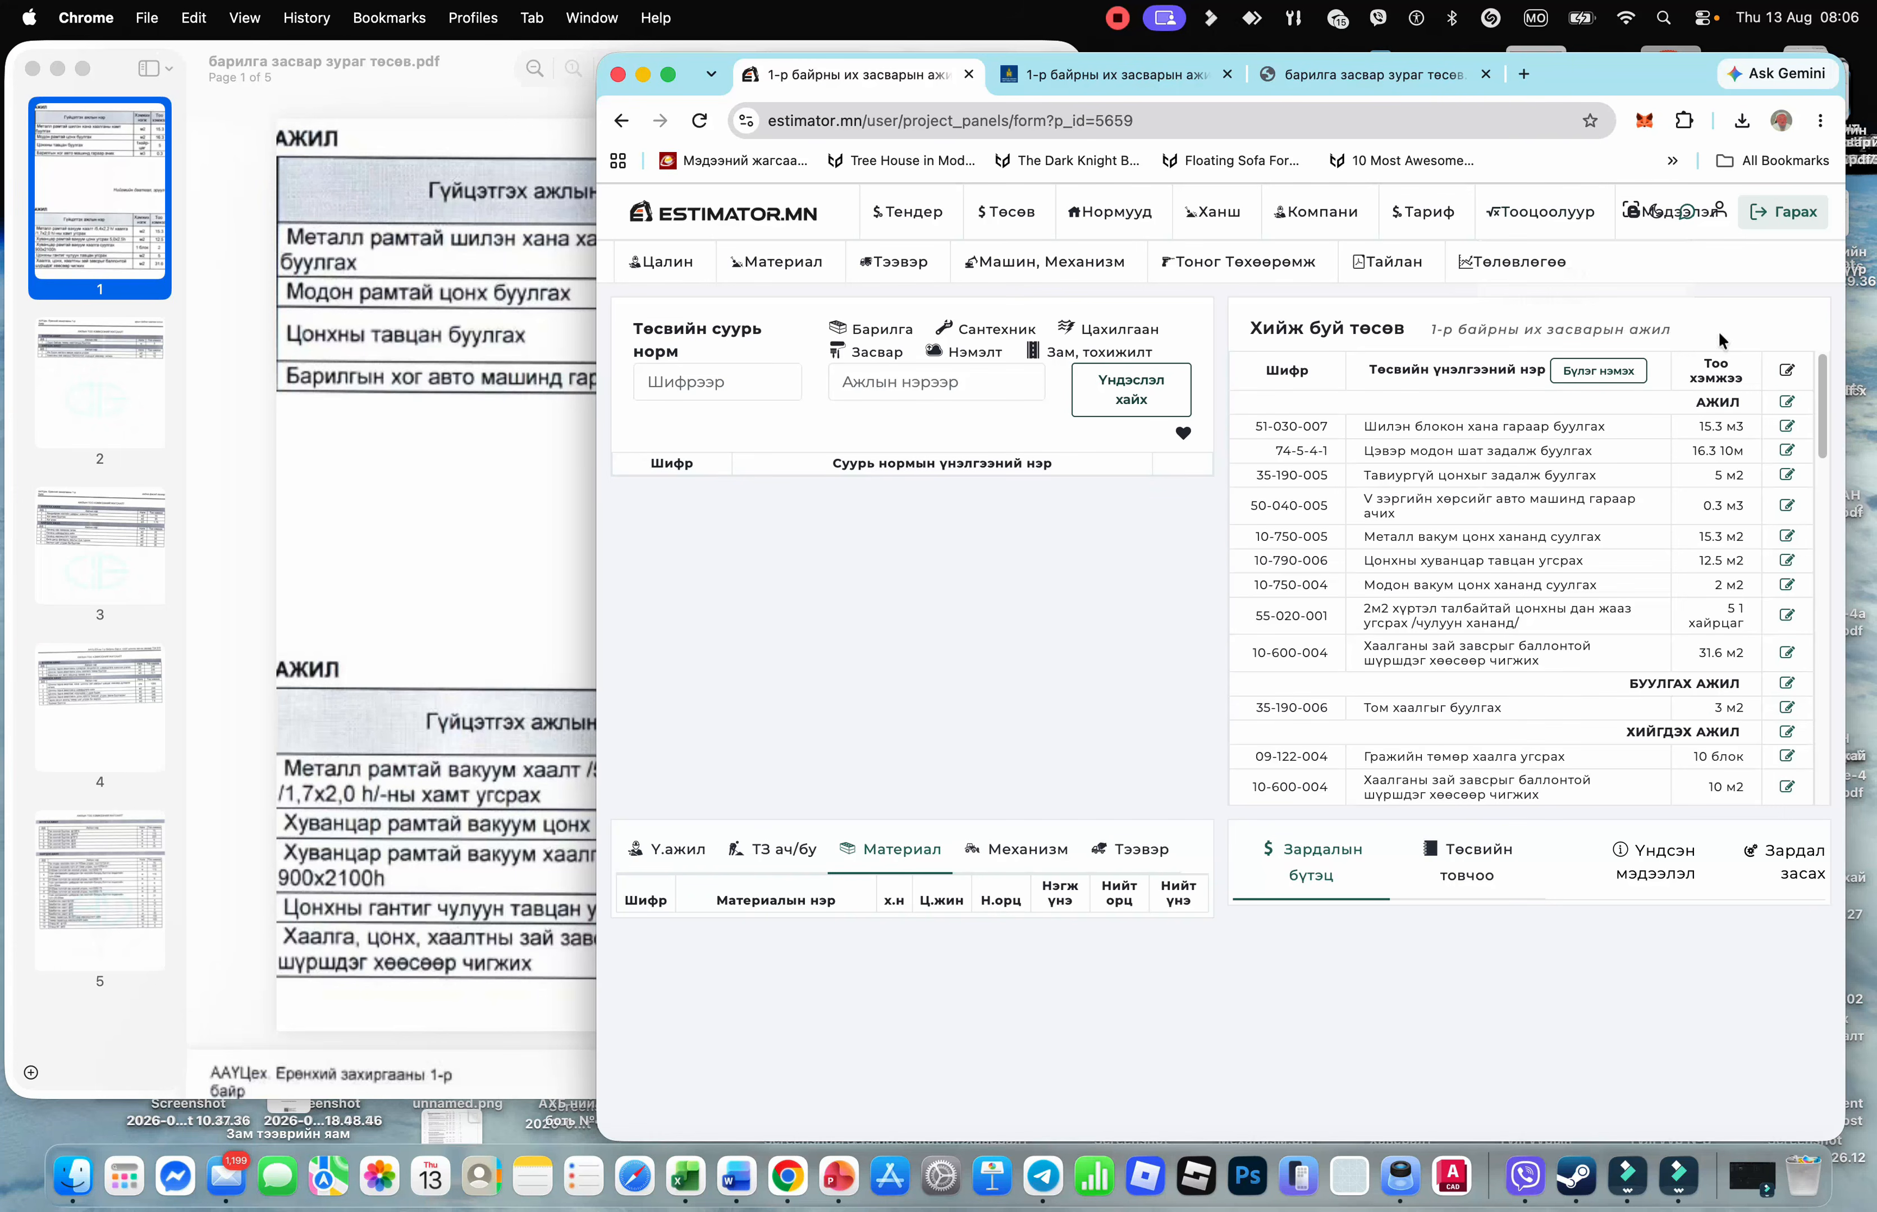
# Open the Тоо хэмжээ quantities list, dismiss the stray Steam window, and place the tender PDF beside it
pyautogui.click(1788, 370)
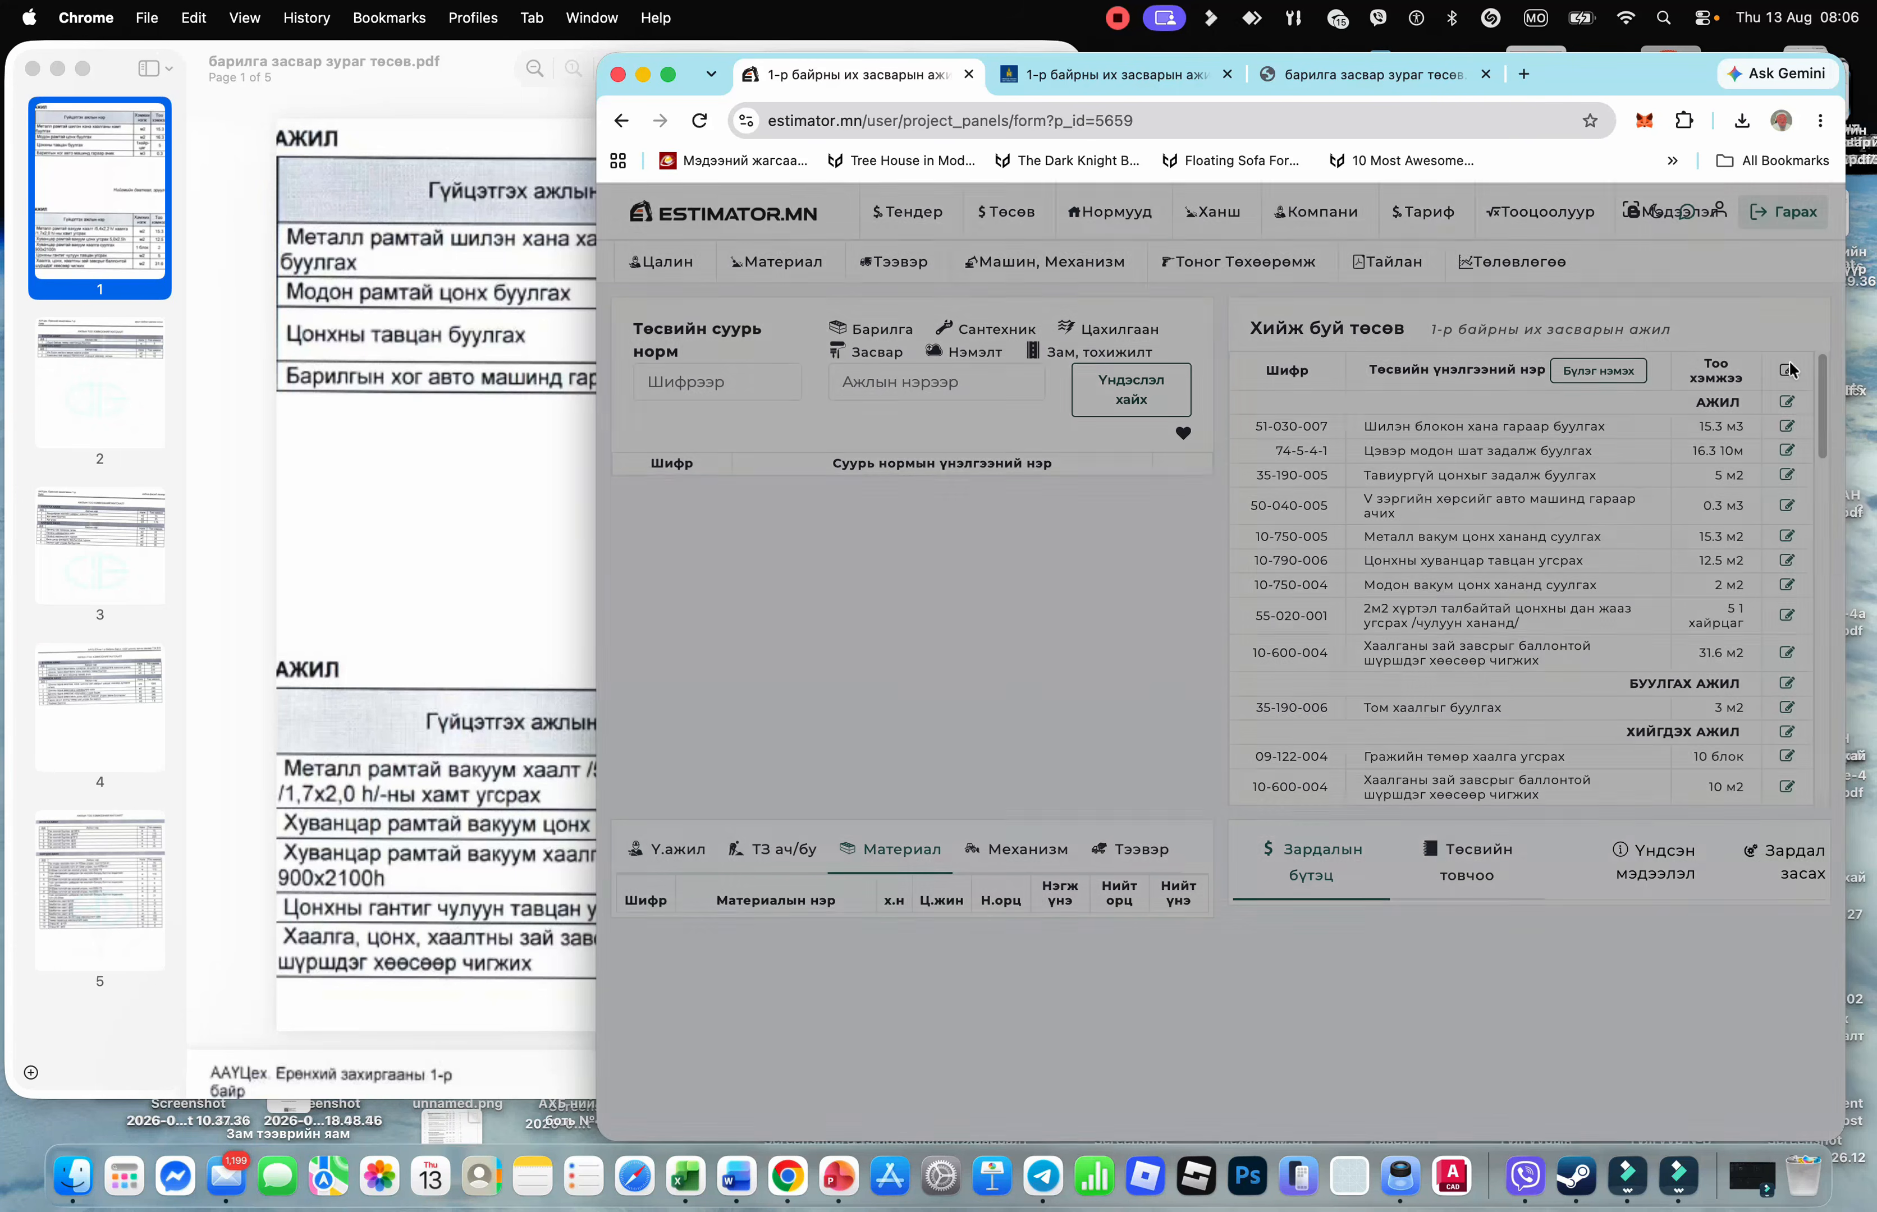
pyautogui.click(1680, 111)
pyautogui.click(644, 348)
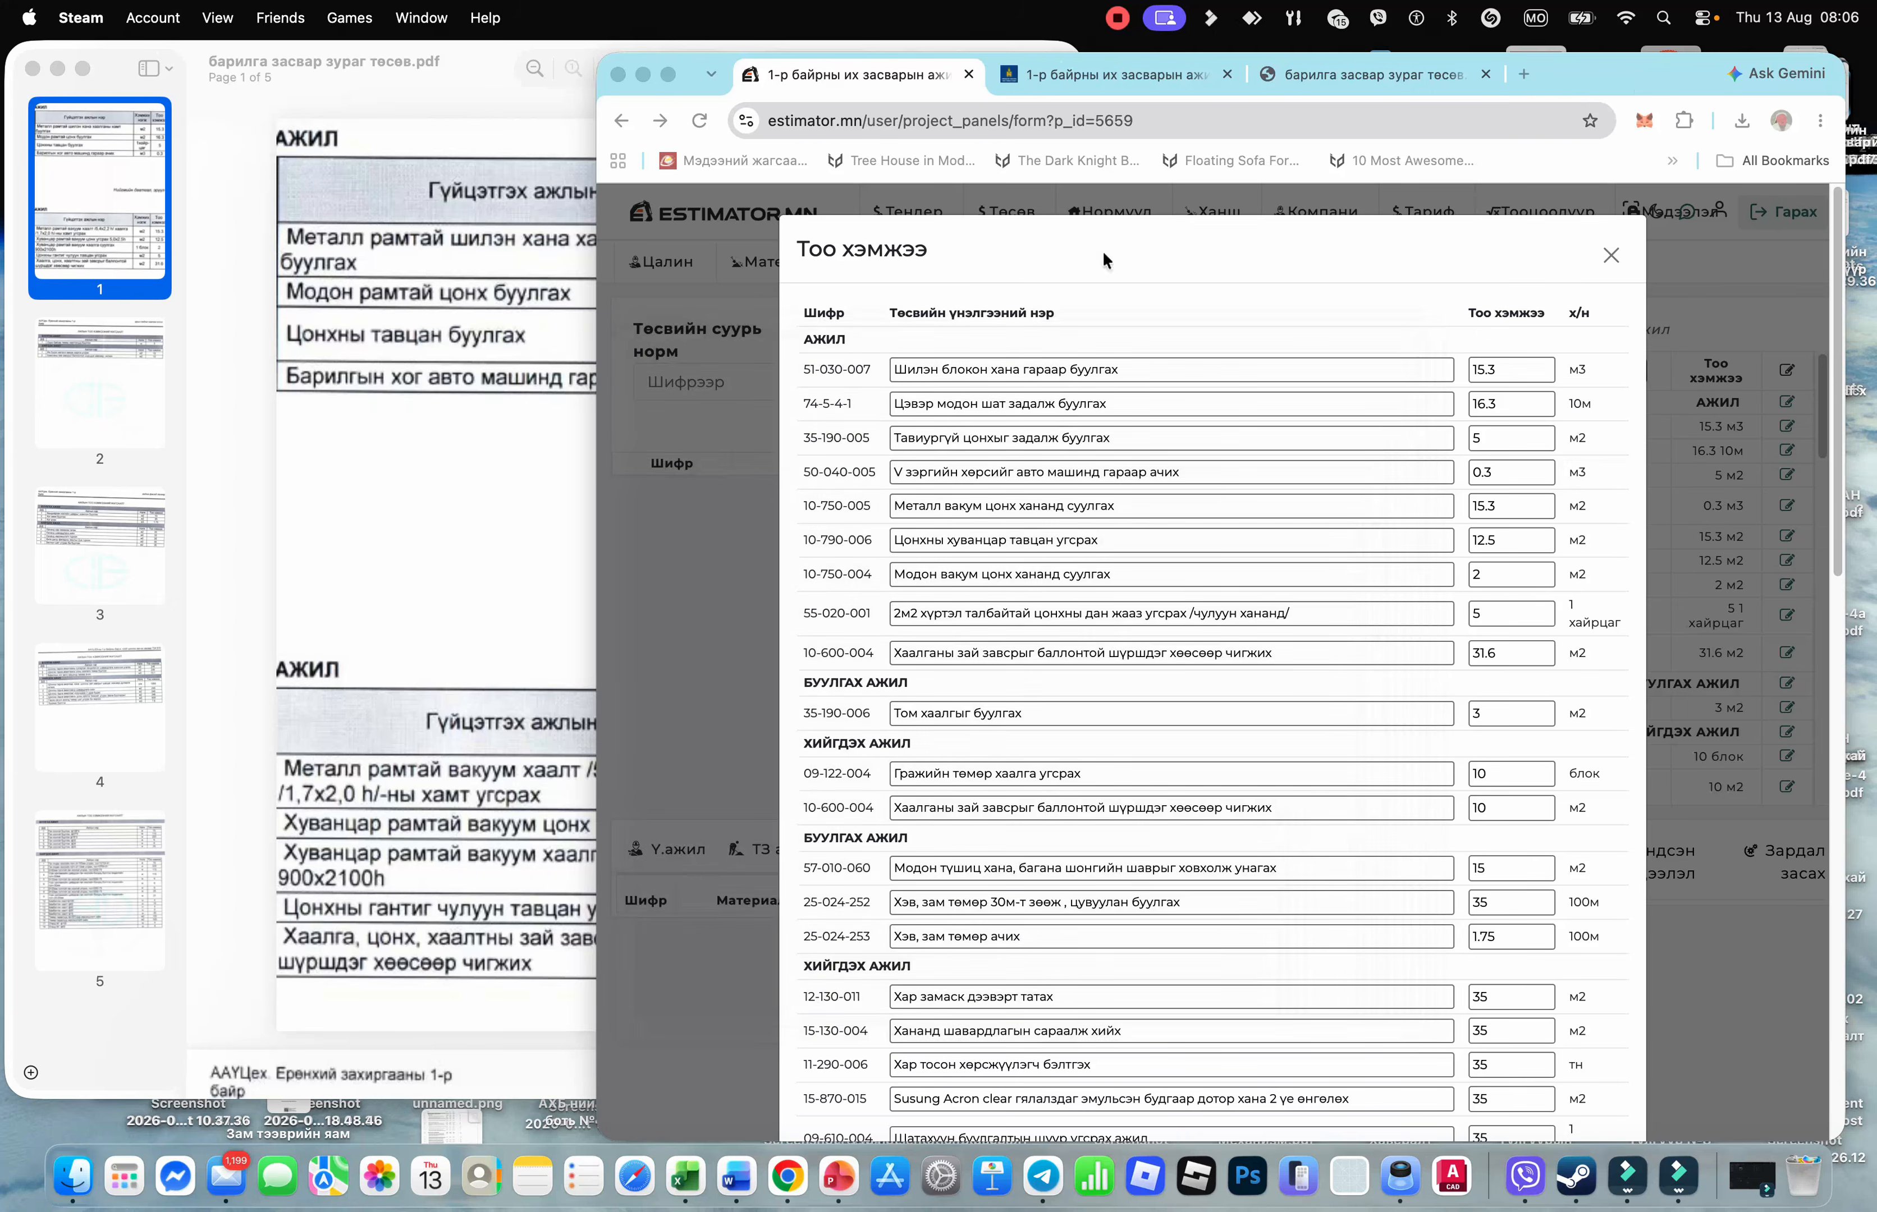
pyautogui.moveTo(1575, 83); pyautogui.dragTo(1717, 82)
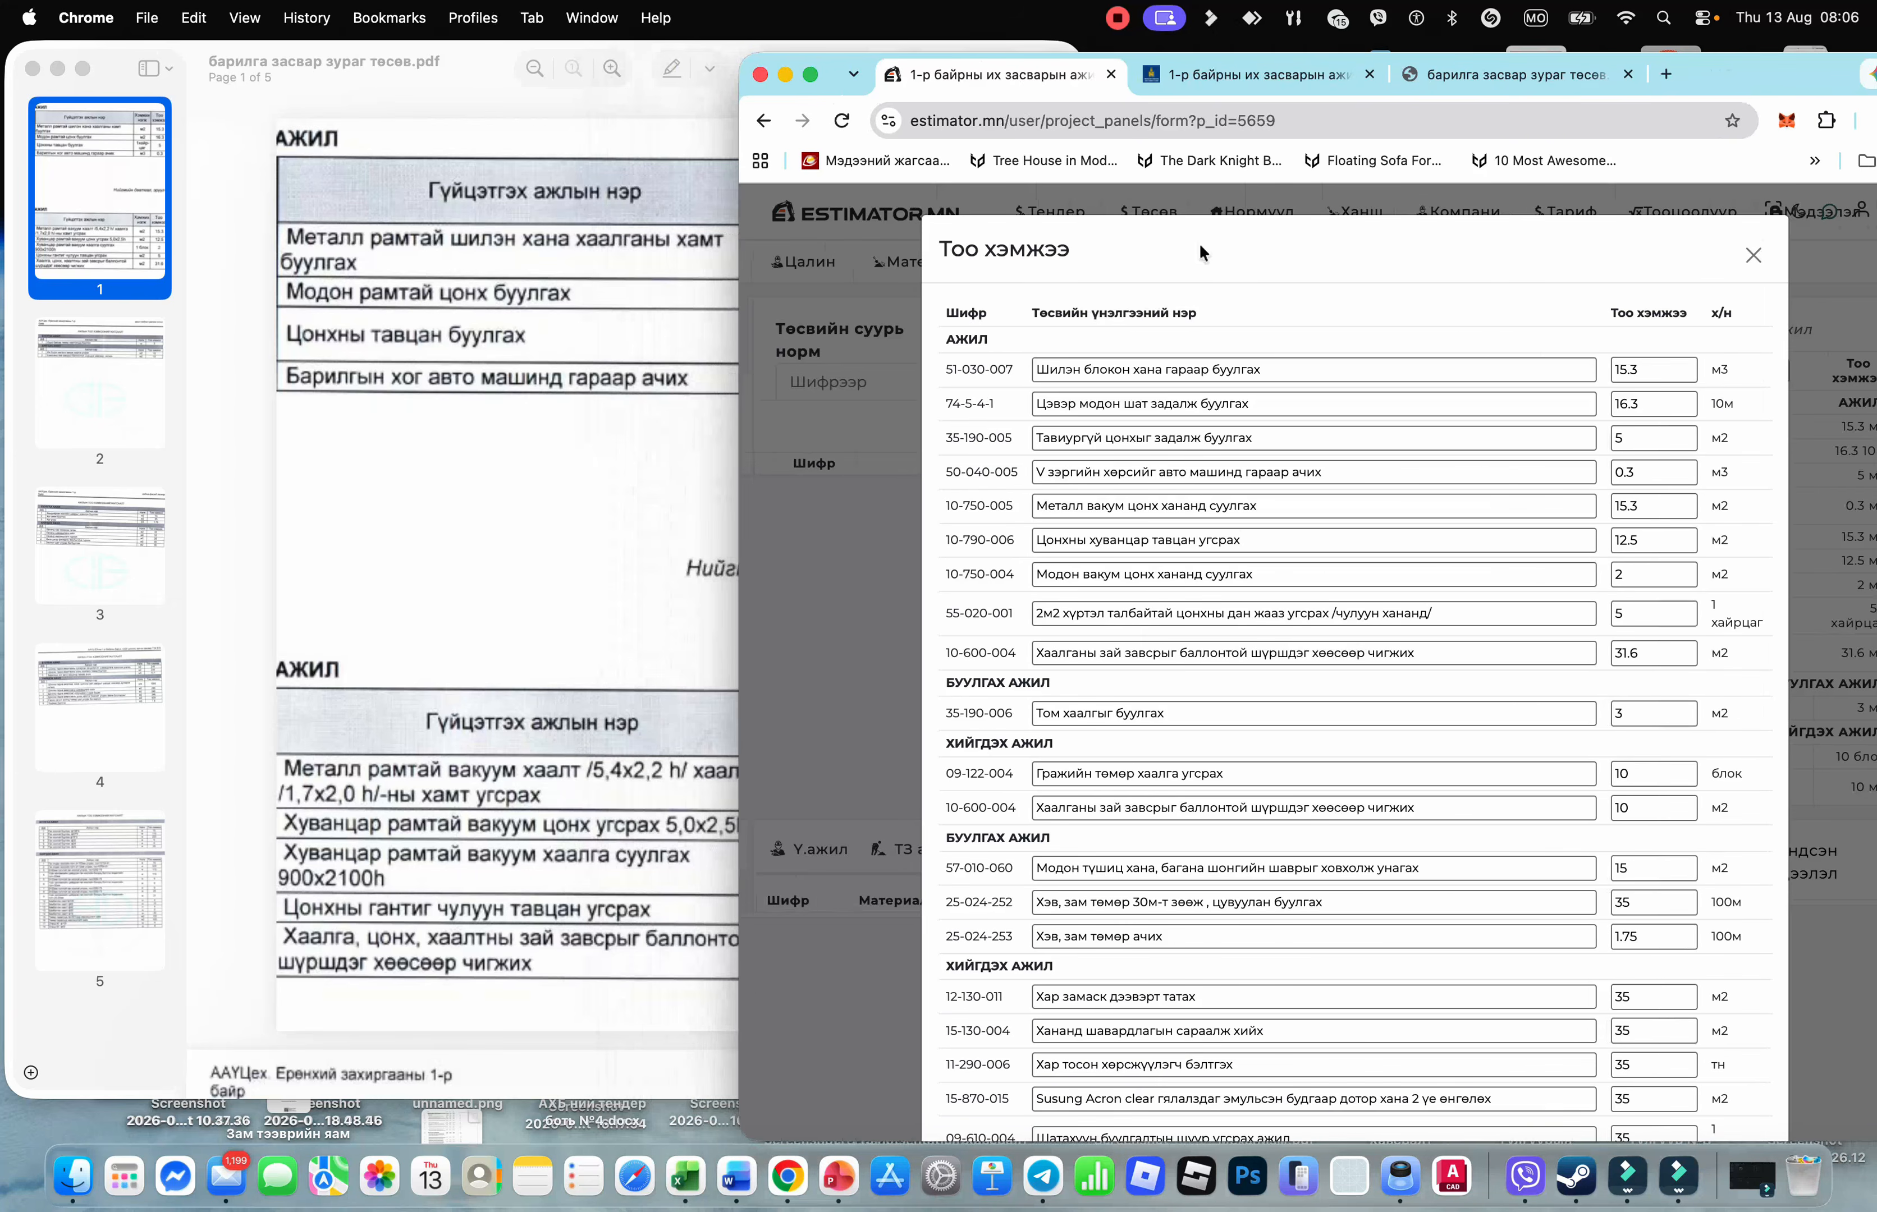
pyautogui.click(611, 464)
pyautogui.scroll(-3, 553, 583)
pyautogui.scroll(3, 631, 441)
pyautogui.moveTo(461, 95); pyautogui.dragTo(280, 204)
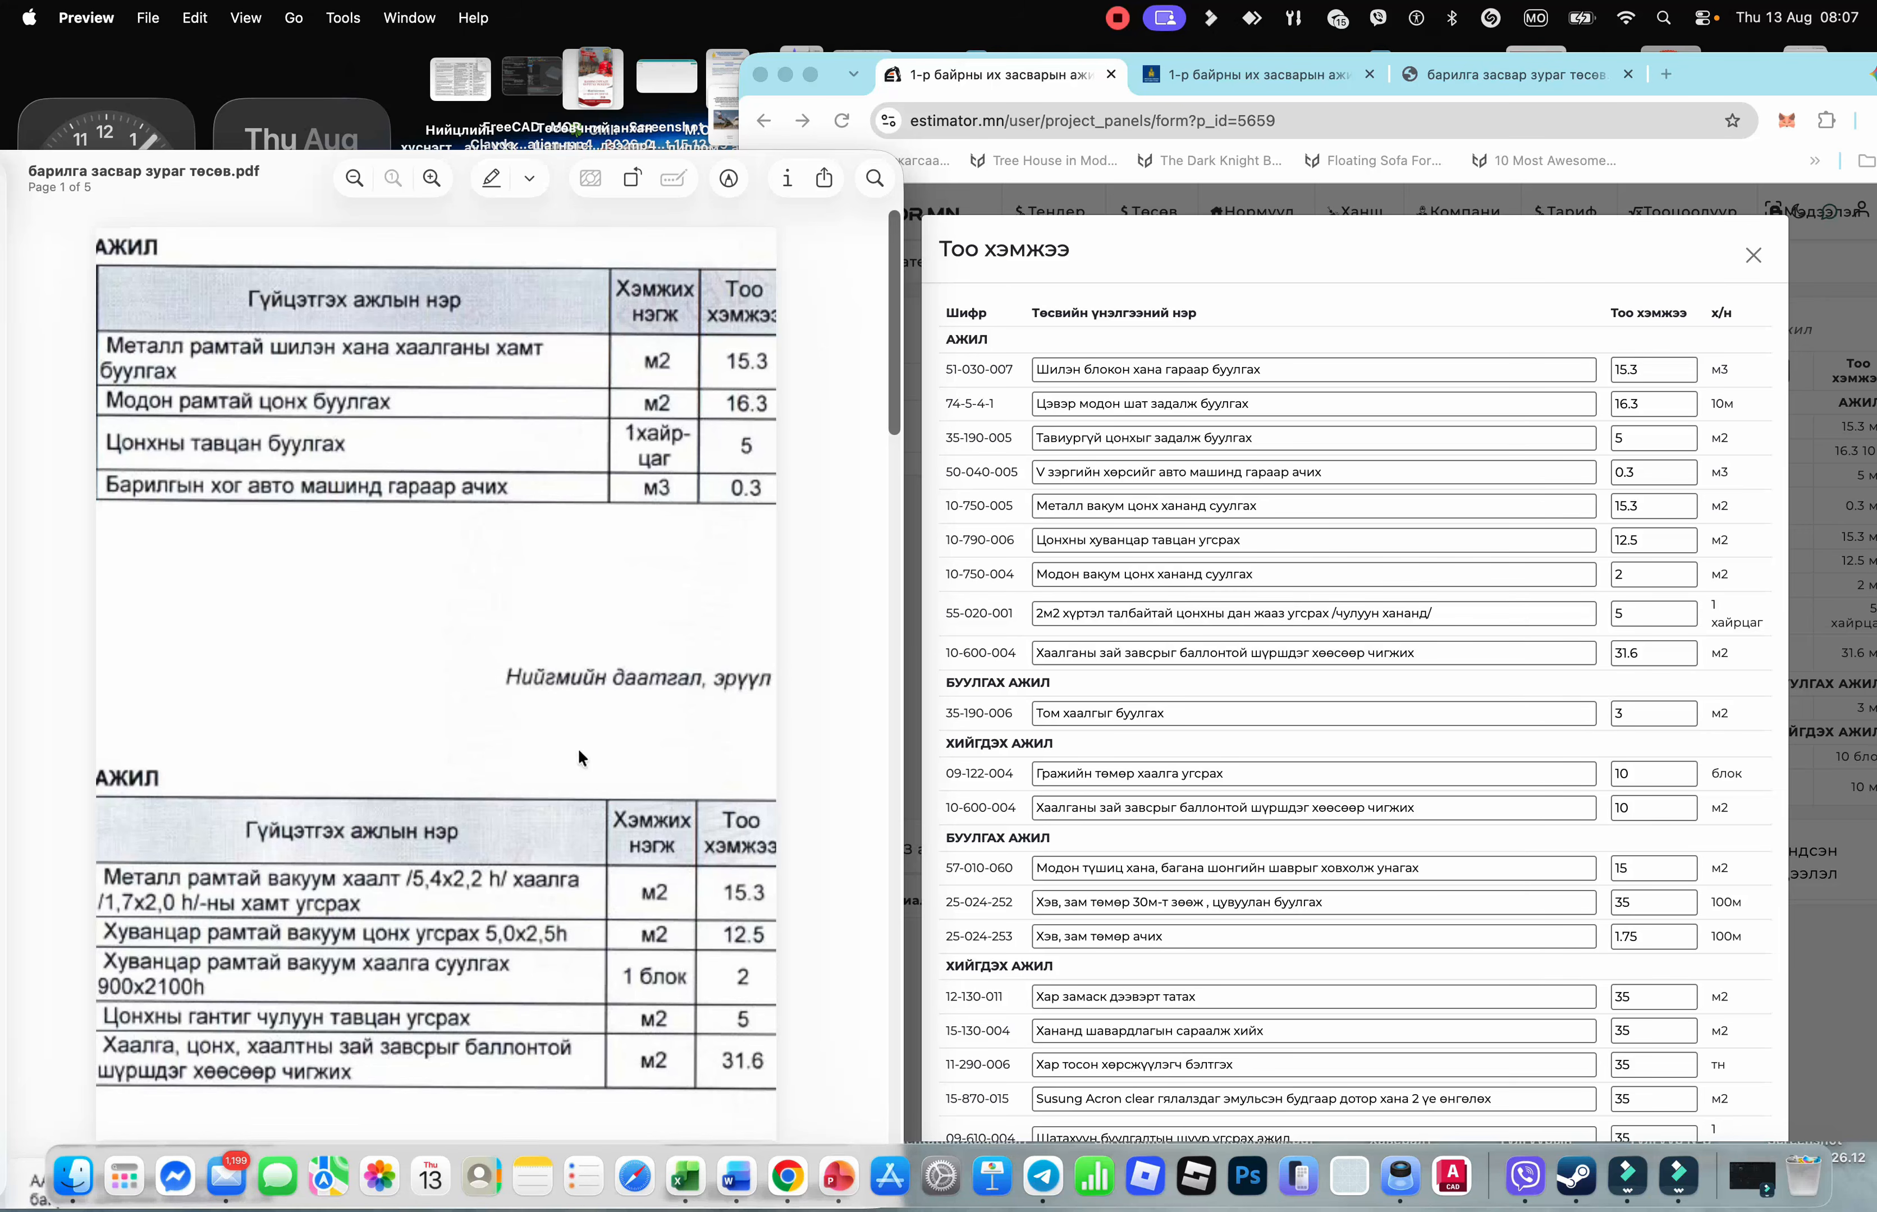
pyautogui.scroll(-5, 532, 758)
pyautogui.scroll(-3, 521, 771)
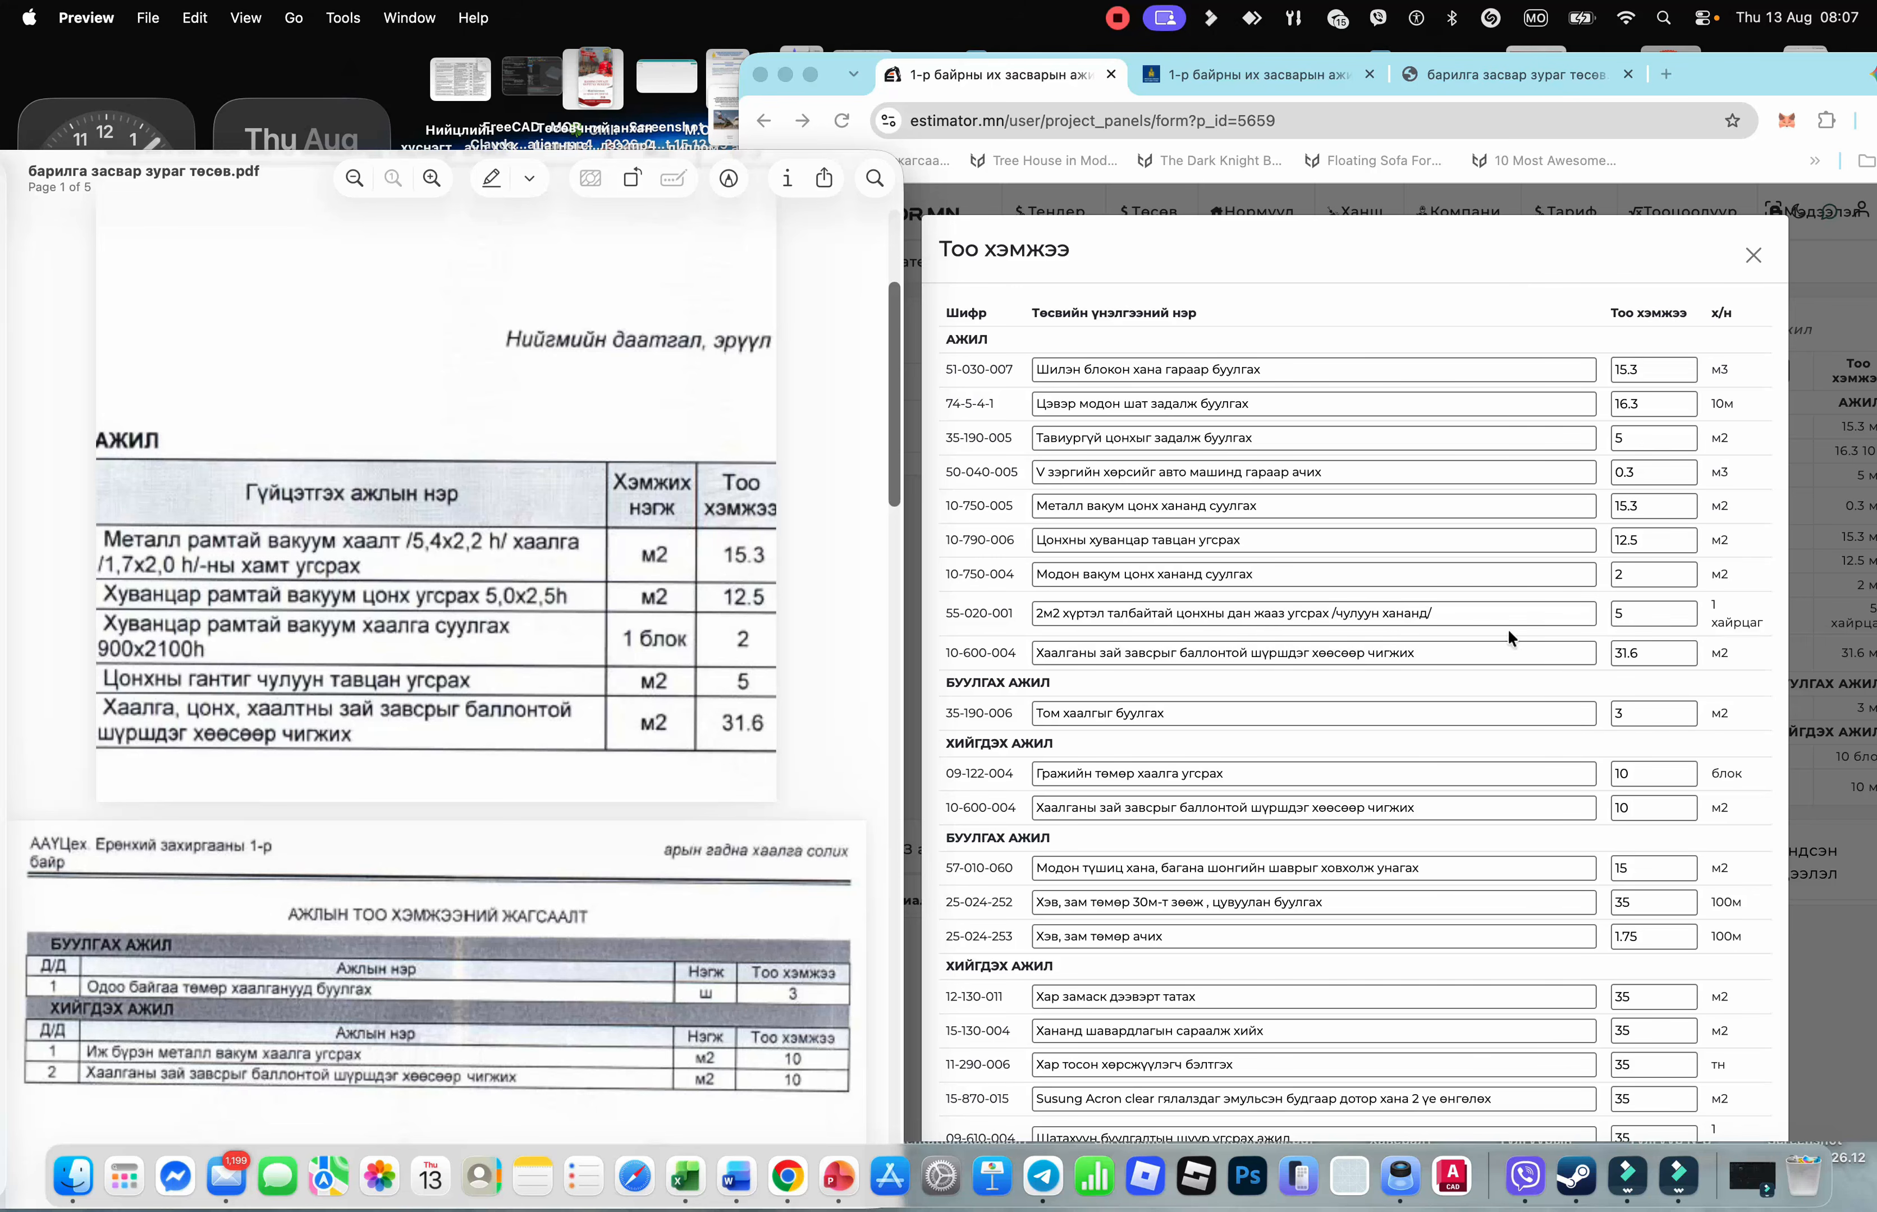
pyautogui.scroll(-2, 1262, 659)
pyautogui.scroll(-2, 600, 712)
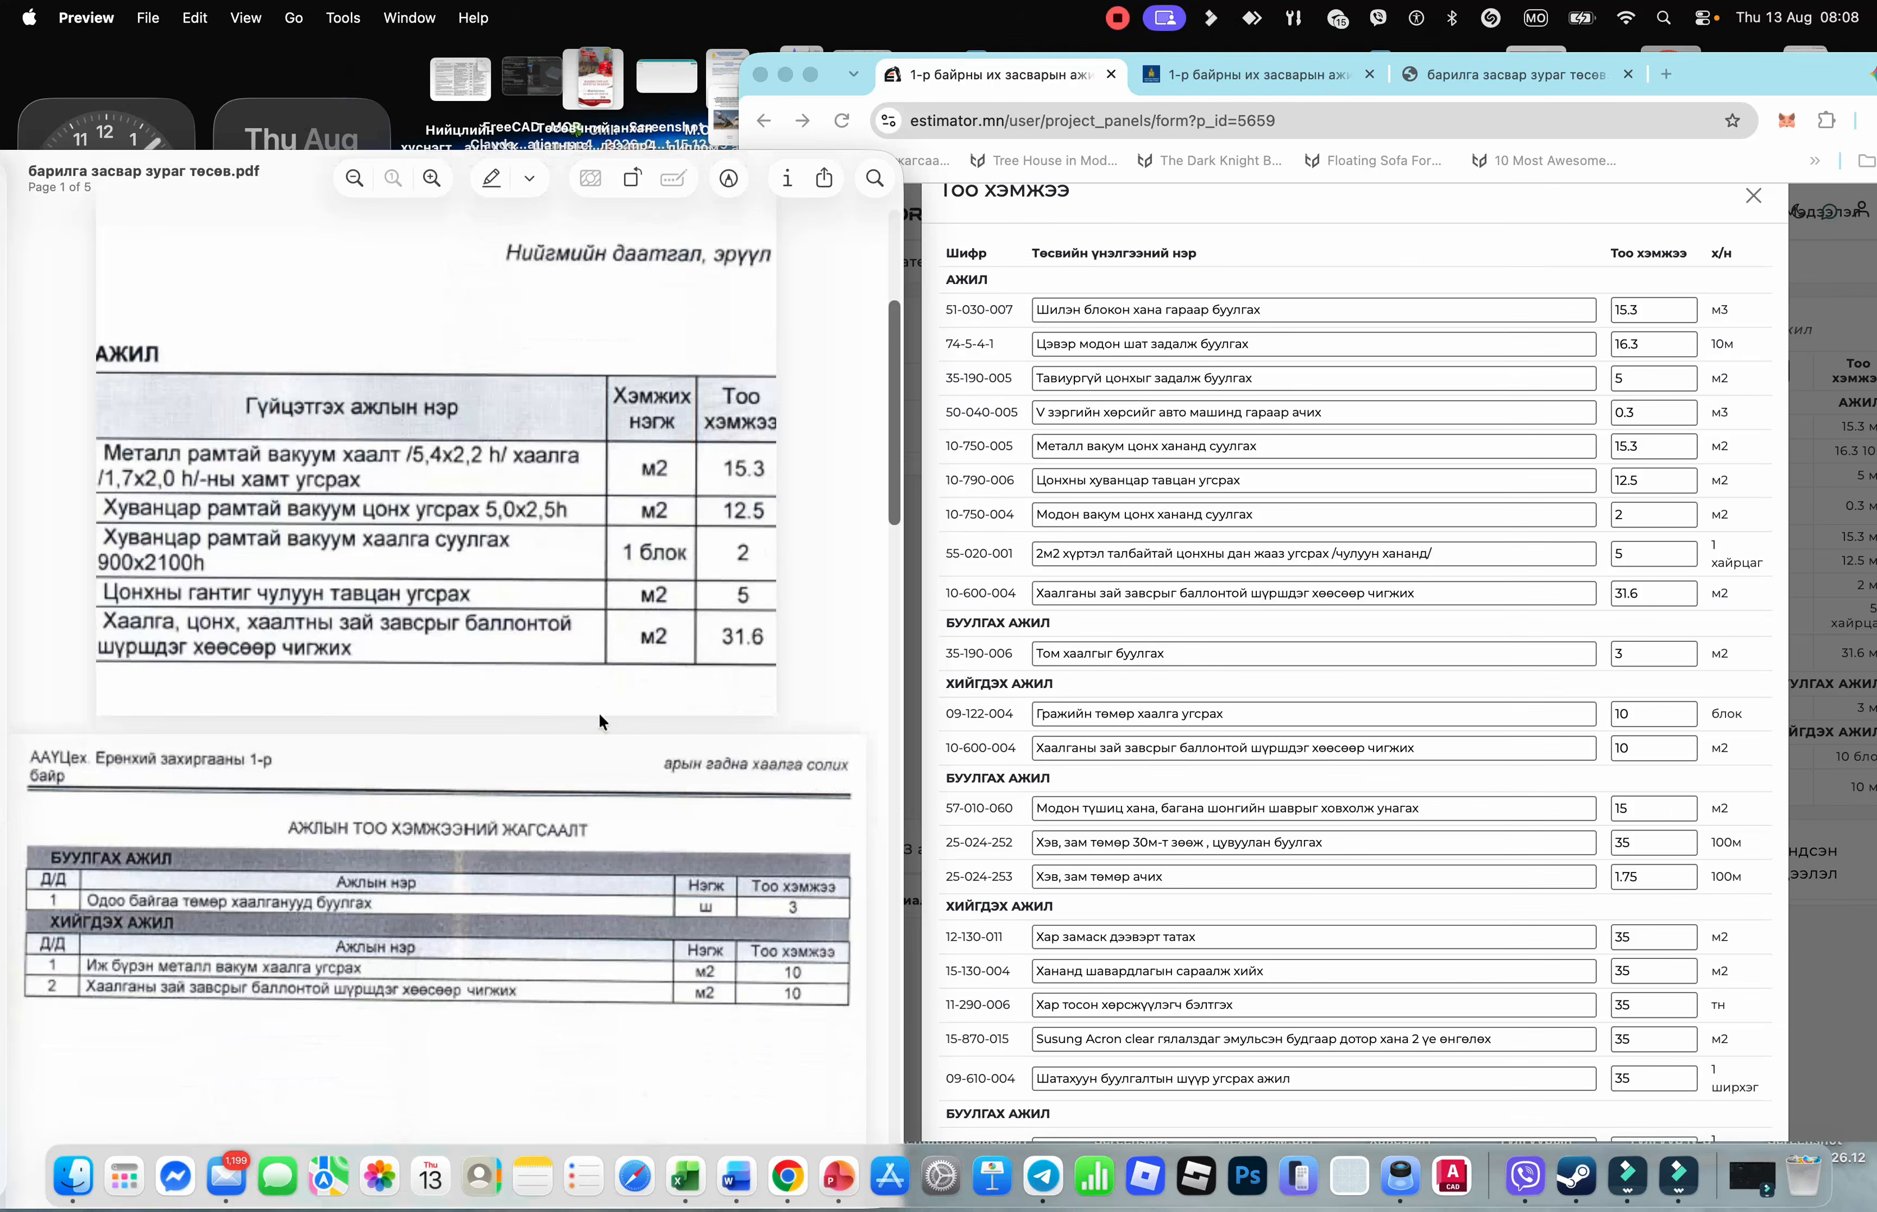
pyautogui.scroll(-1, 378, 702)
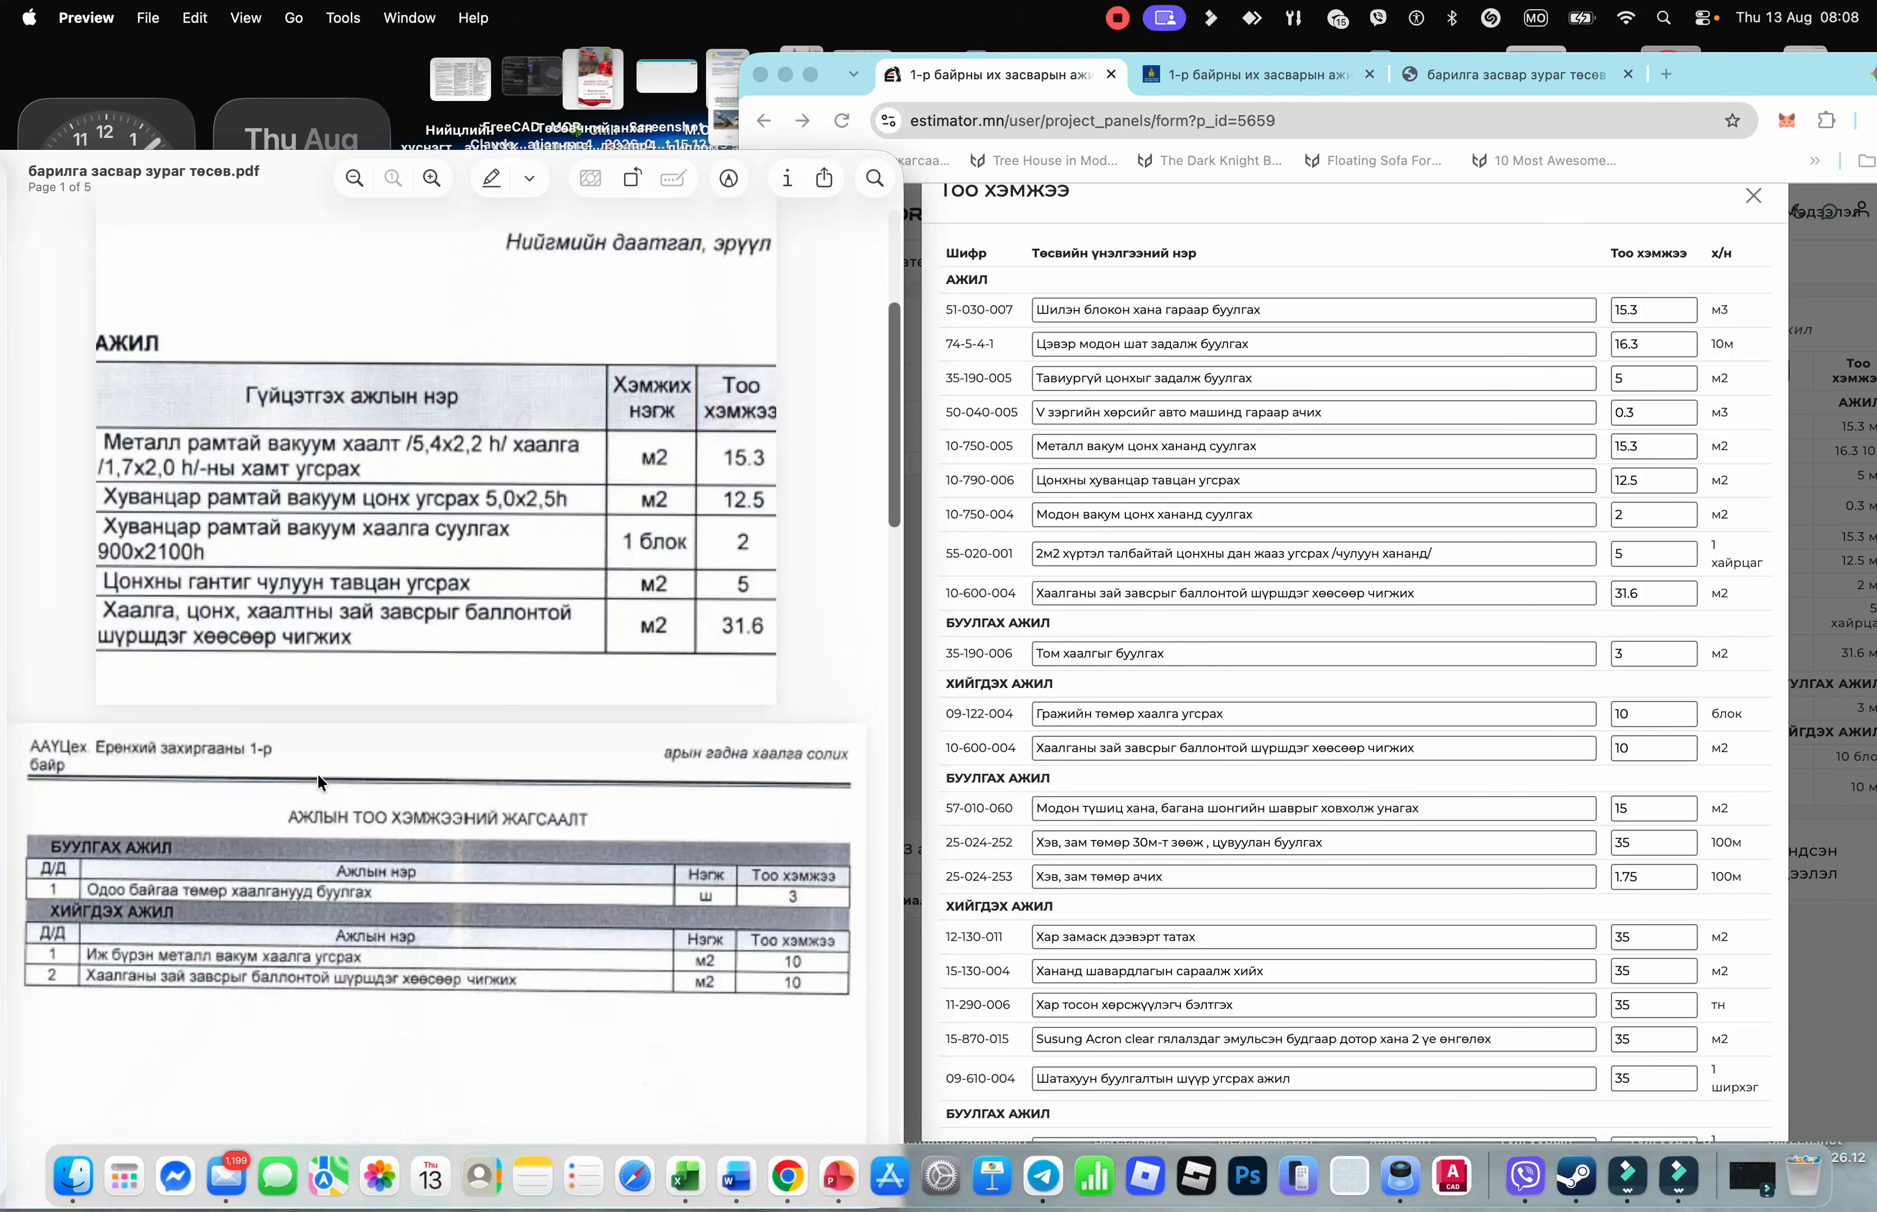
pyautogui.scroll(-5, 324, 848)
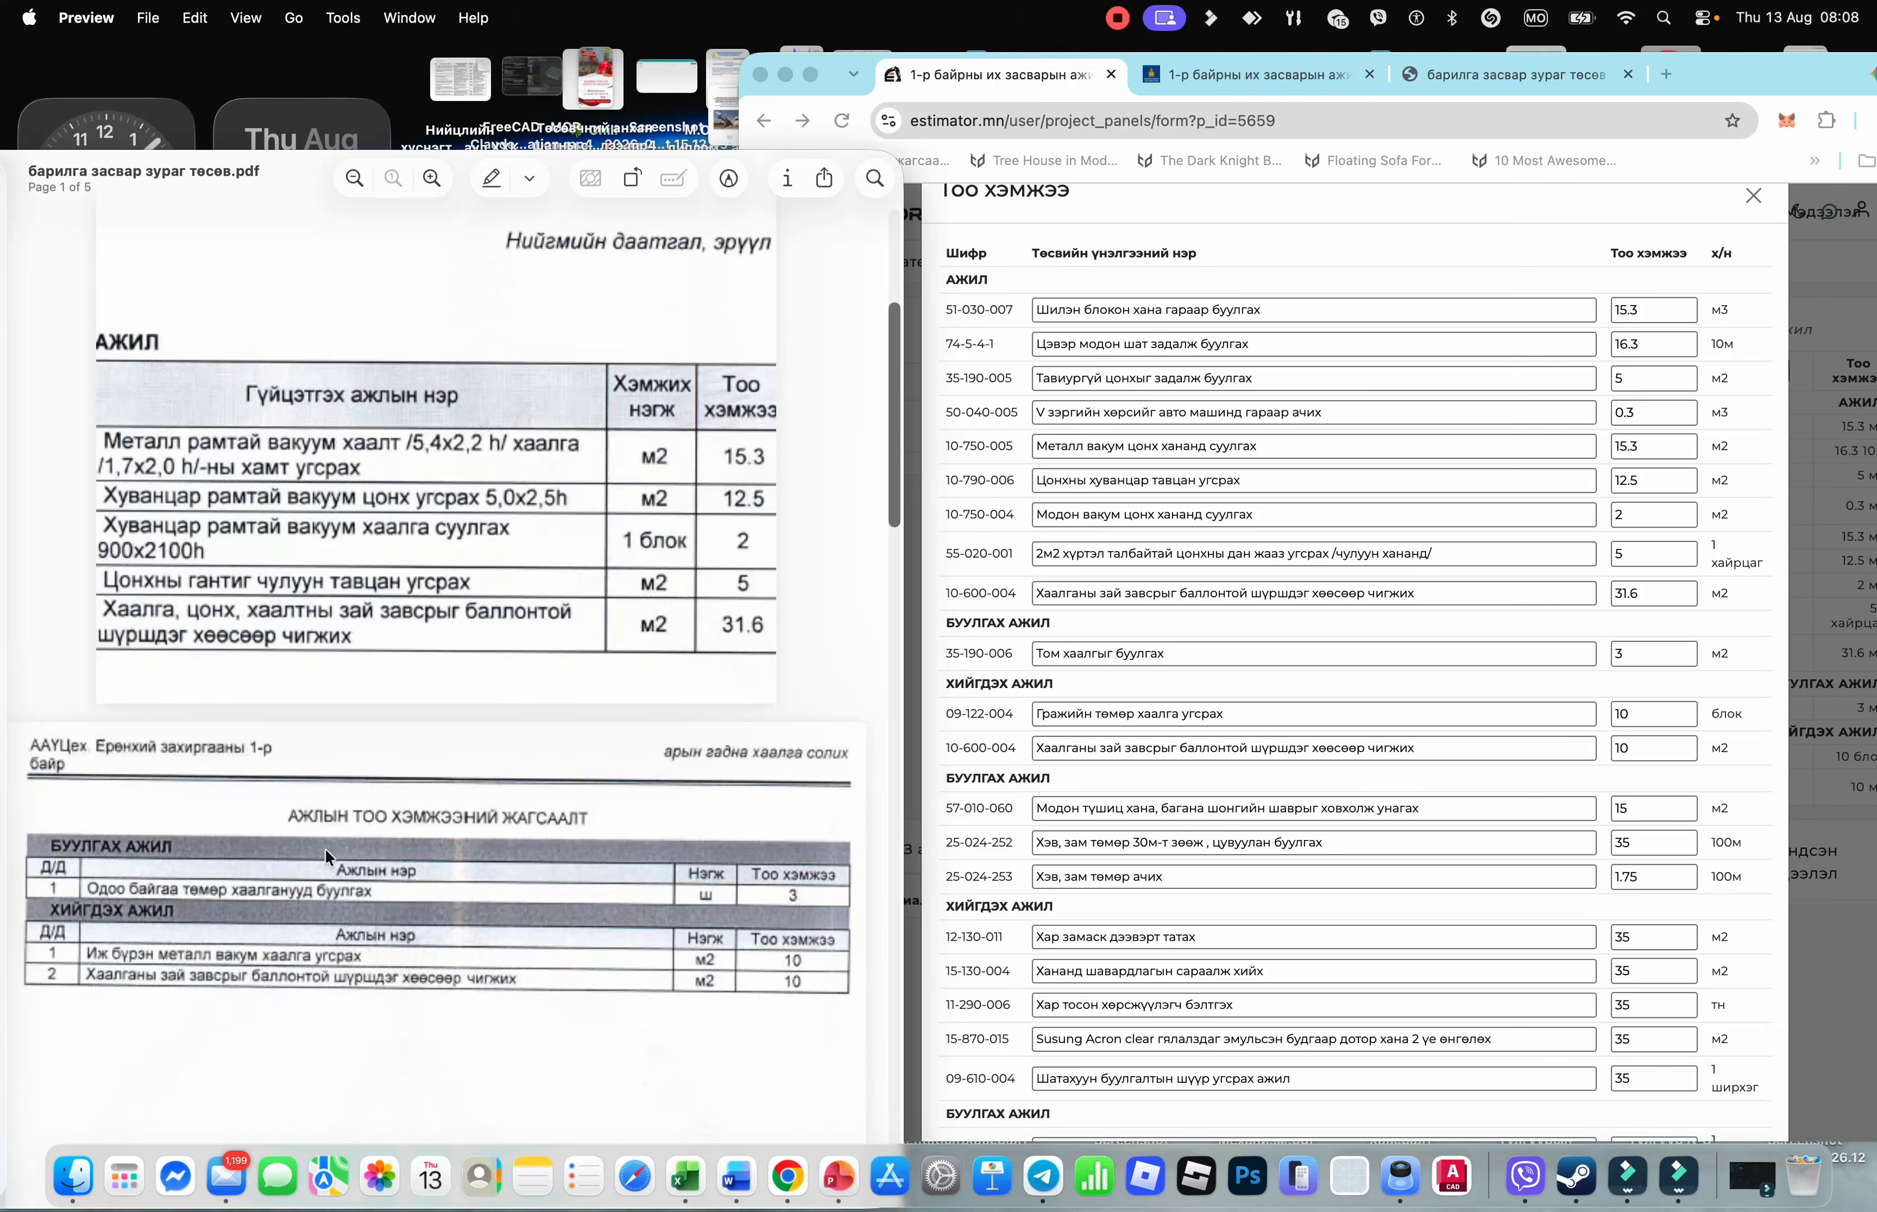
pyautogui.scroll(1, 324, 847)
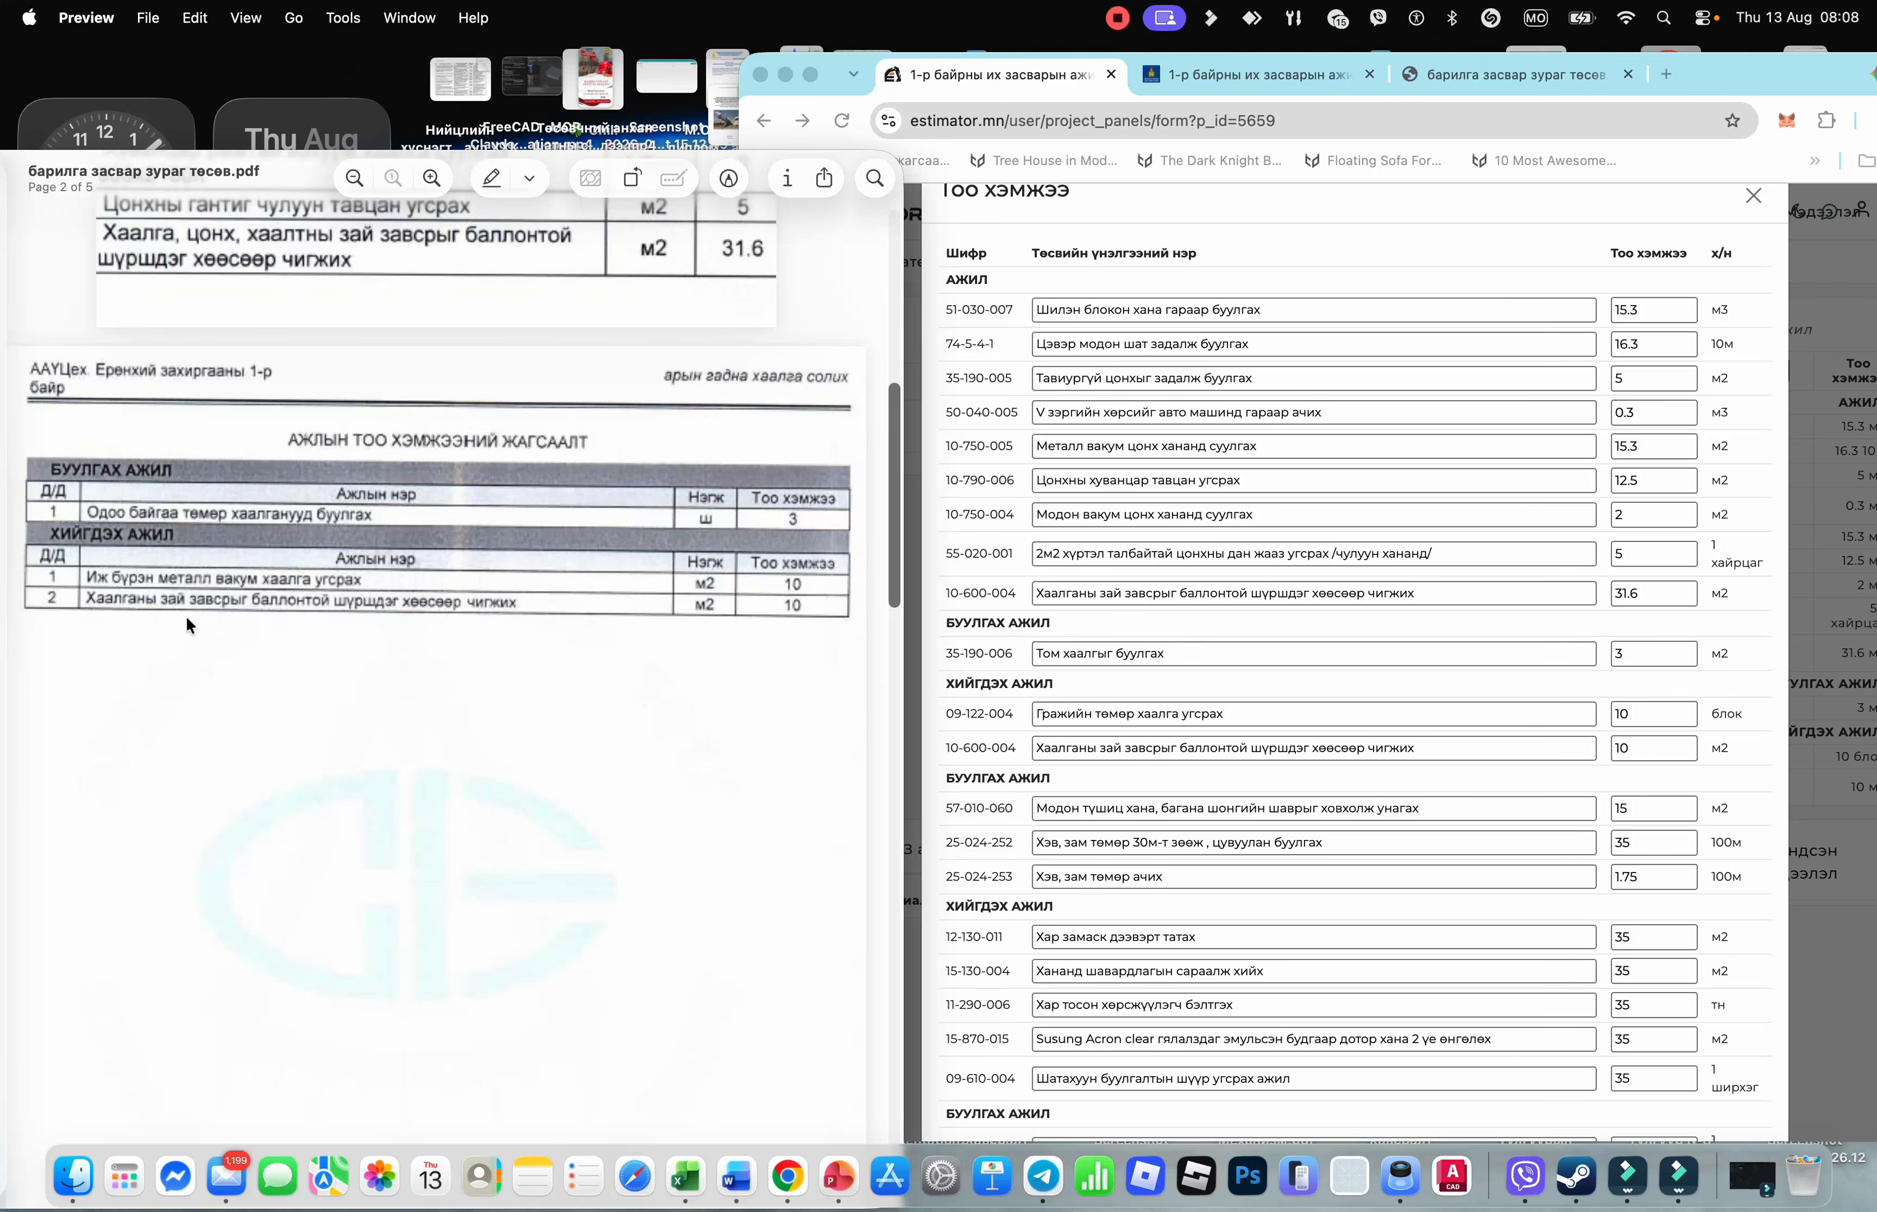
# Compare quantities on pages 2 through 4 of the tender PDF, then put Preview away
pyautogui.scroll(-5, 1039, 771)
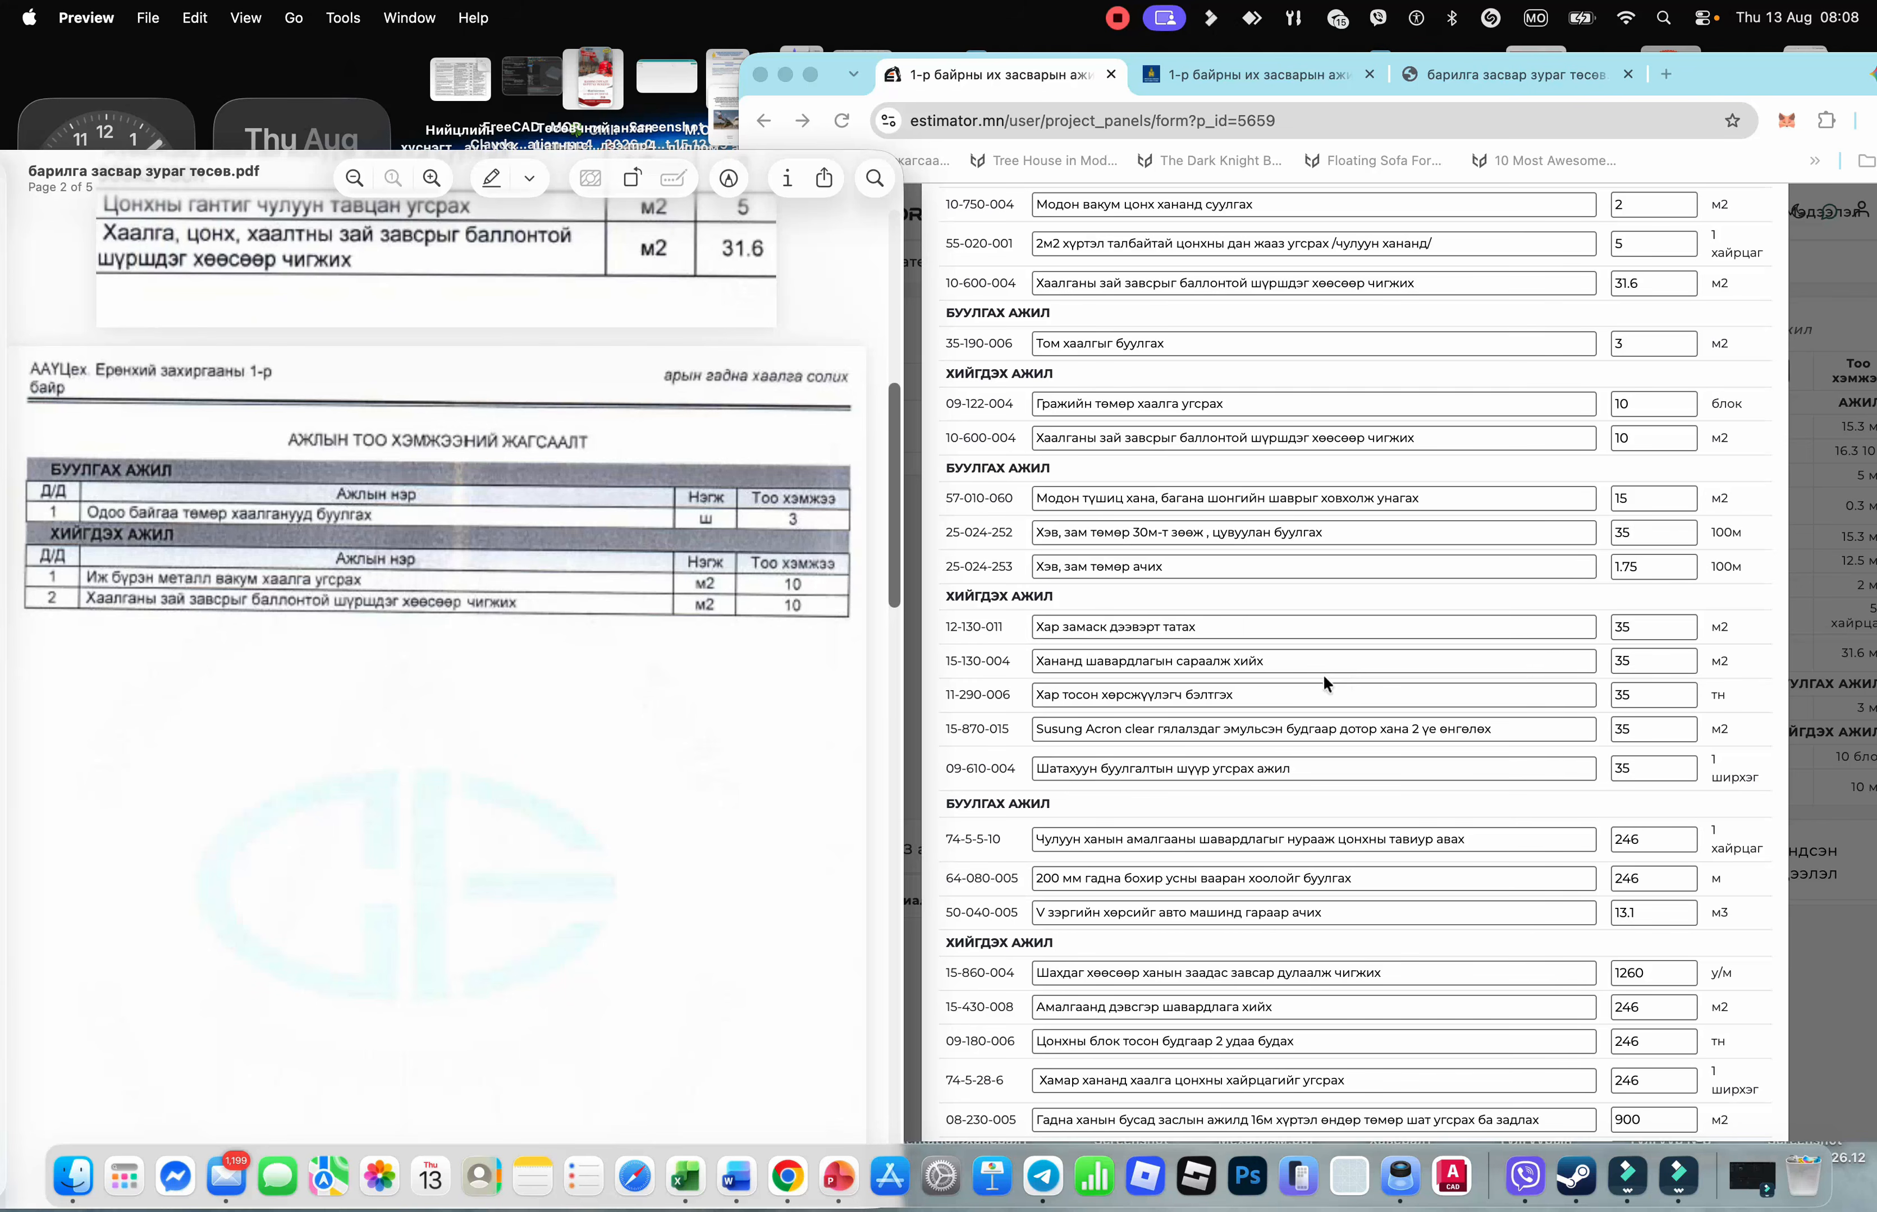
pyautogui.scroll(1, 1215, 465)
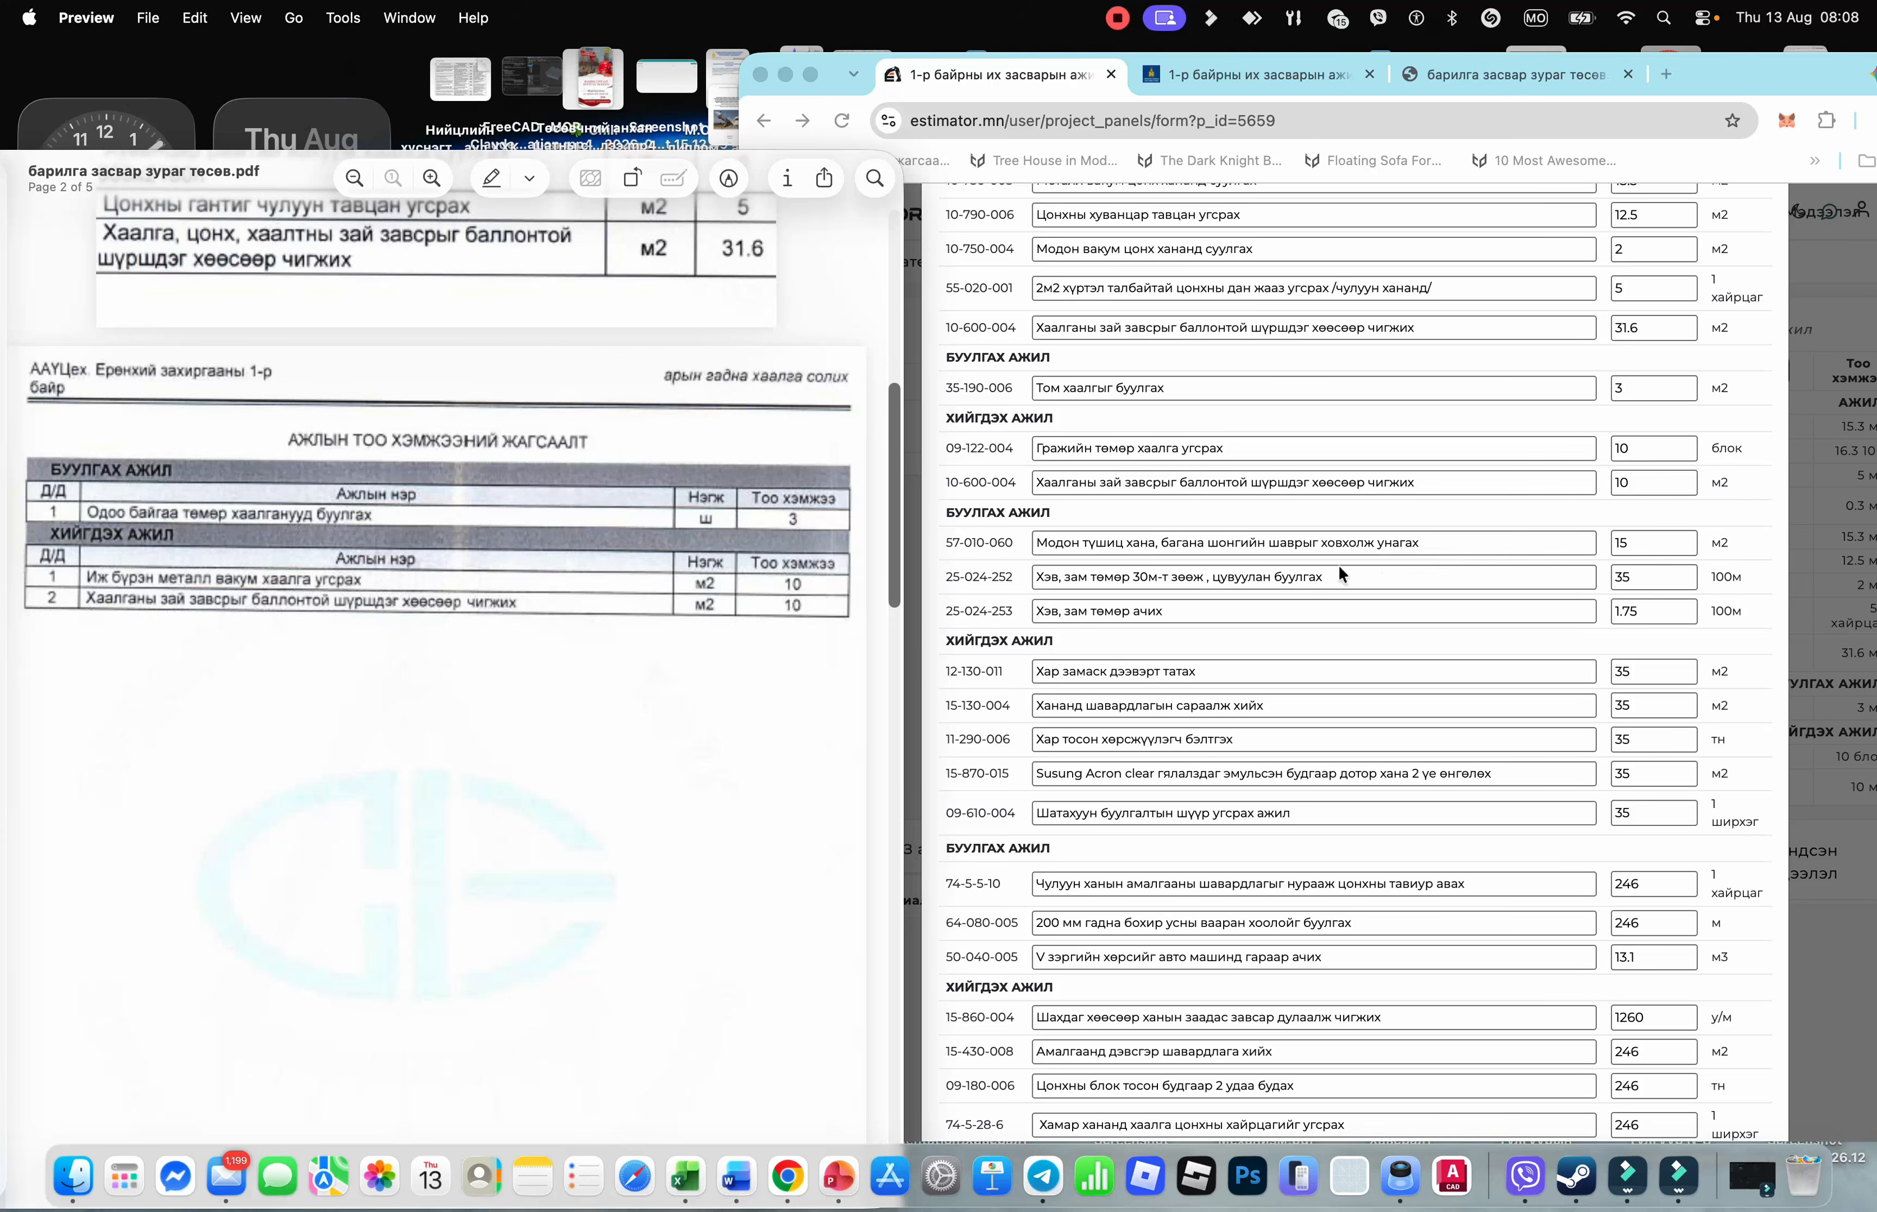
pyautogui.scroll(-10, 569, 710)
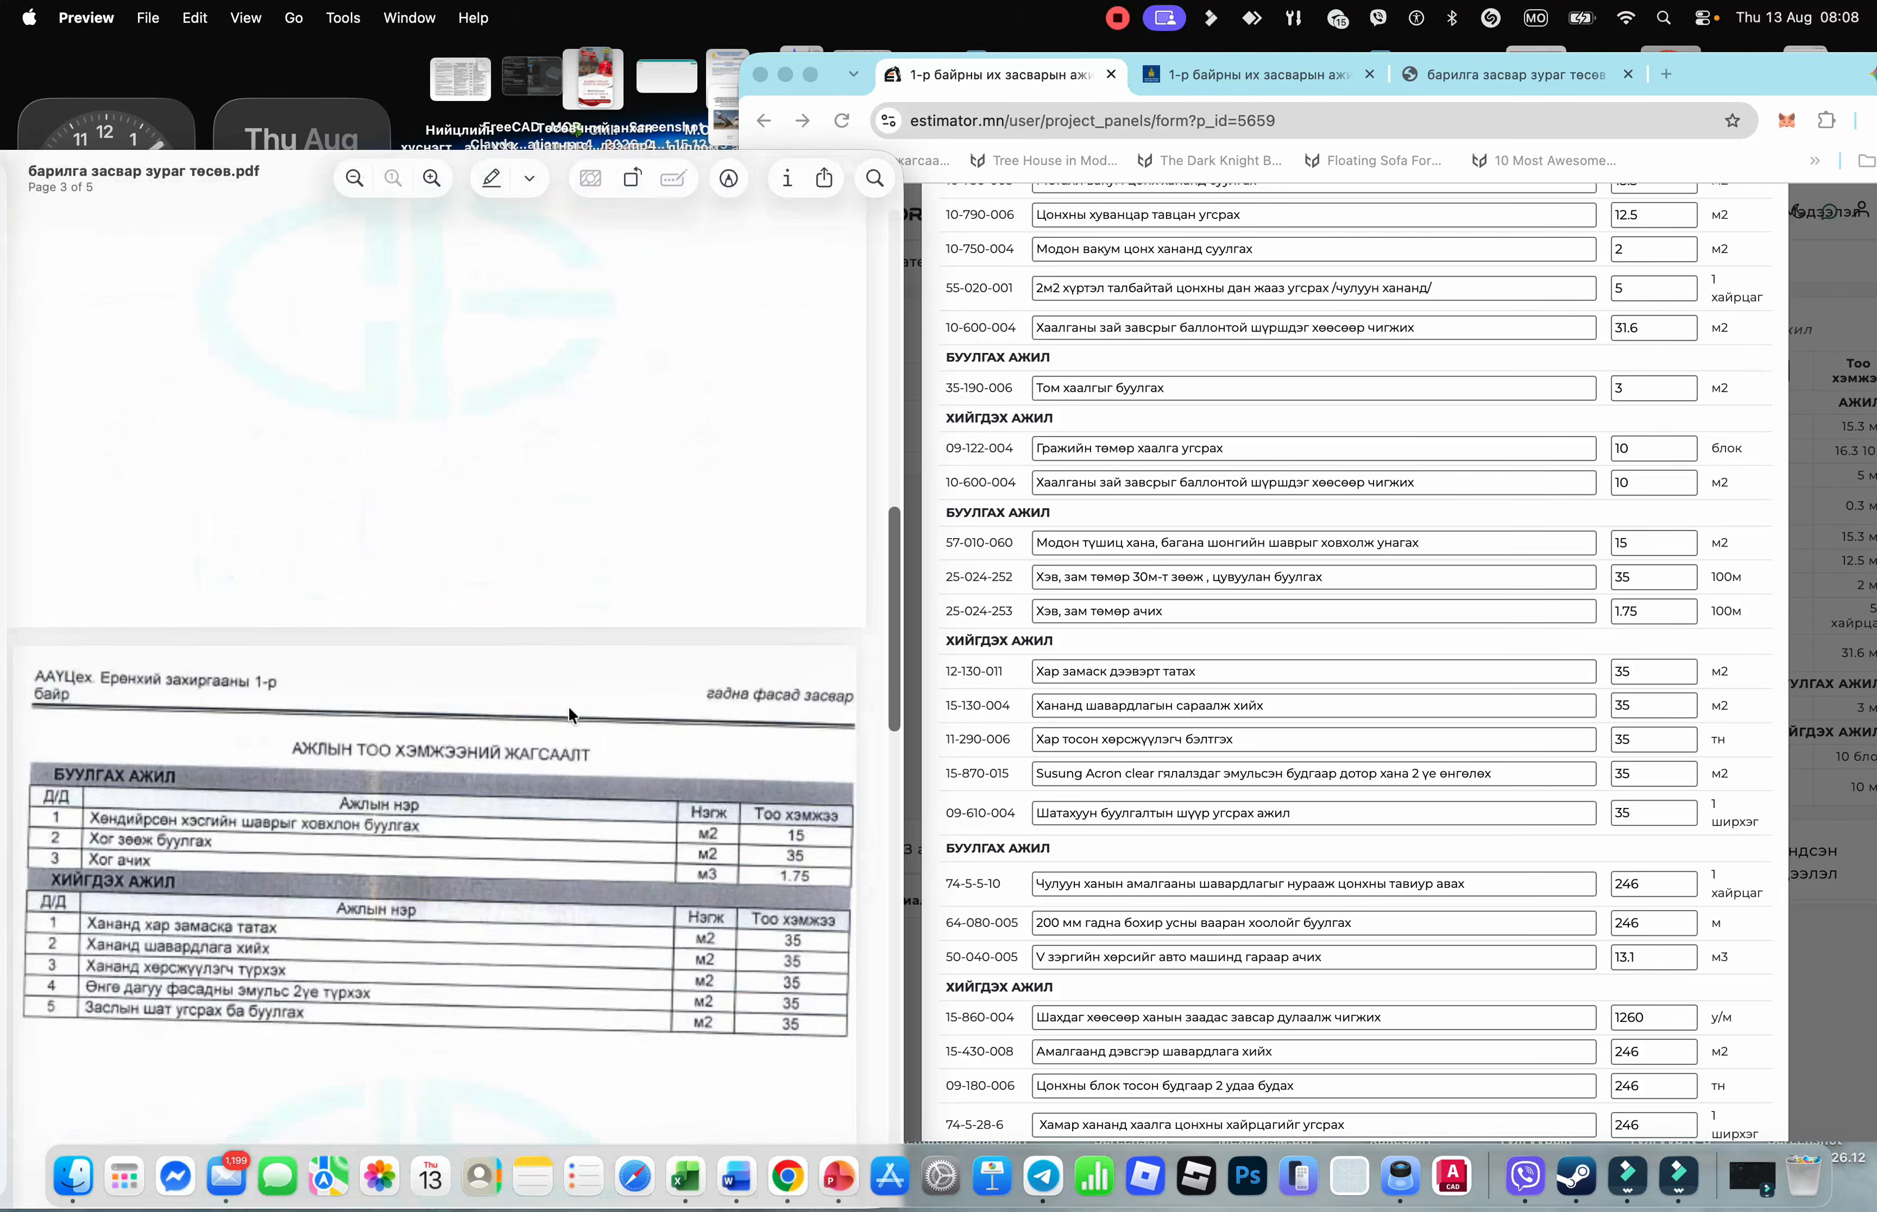
pyautogui.scroll(-1, 716, 742)
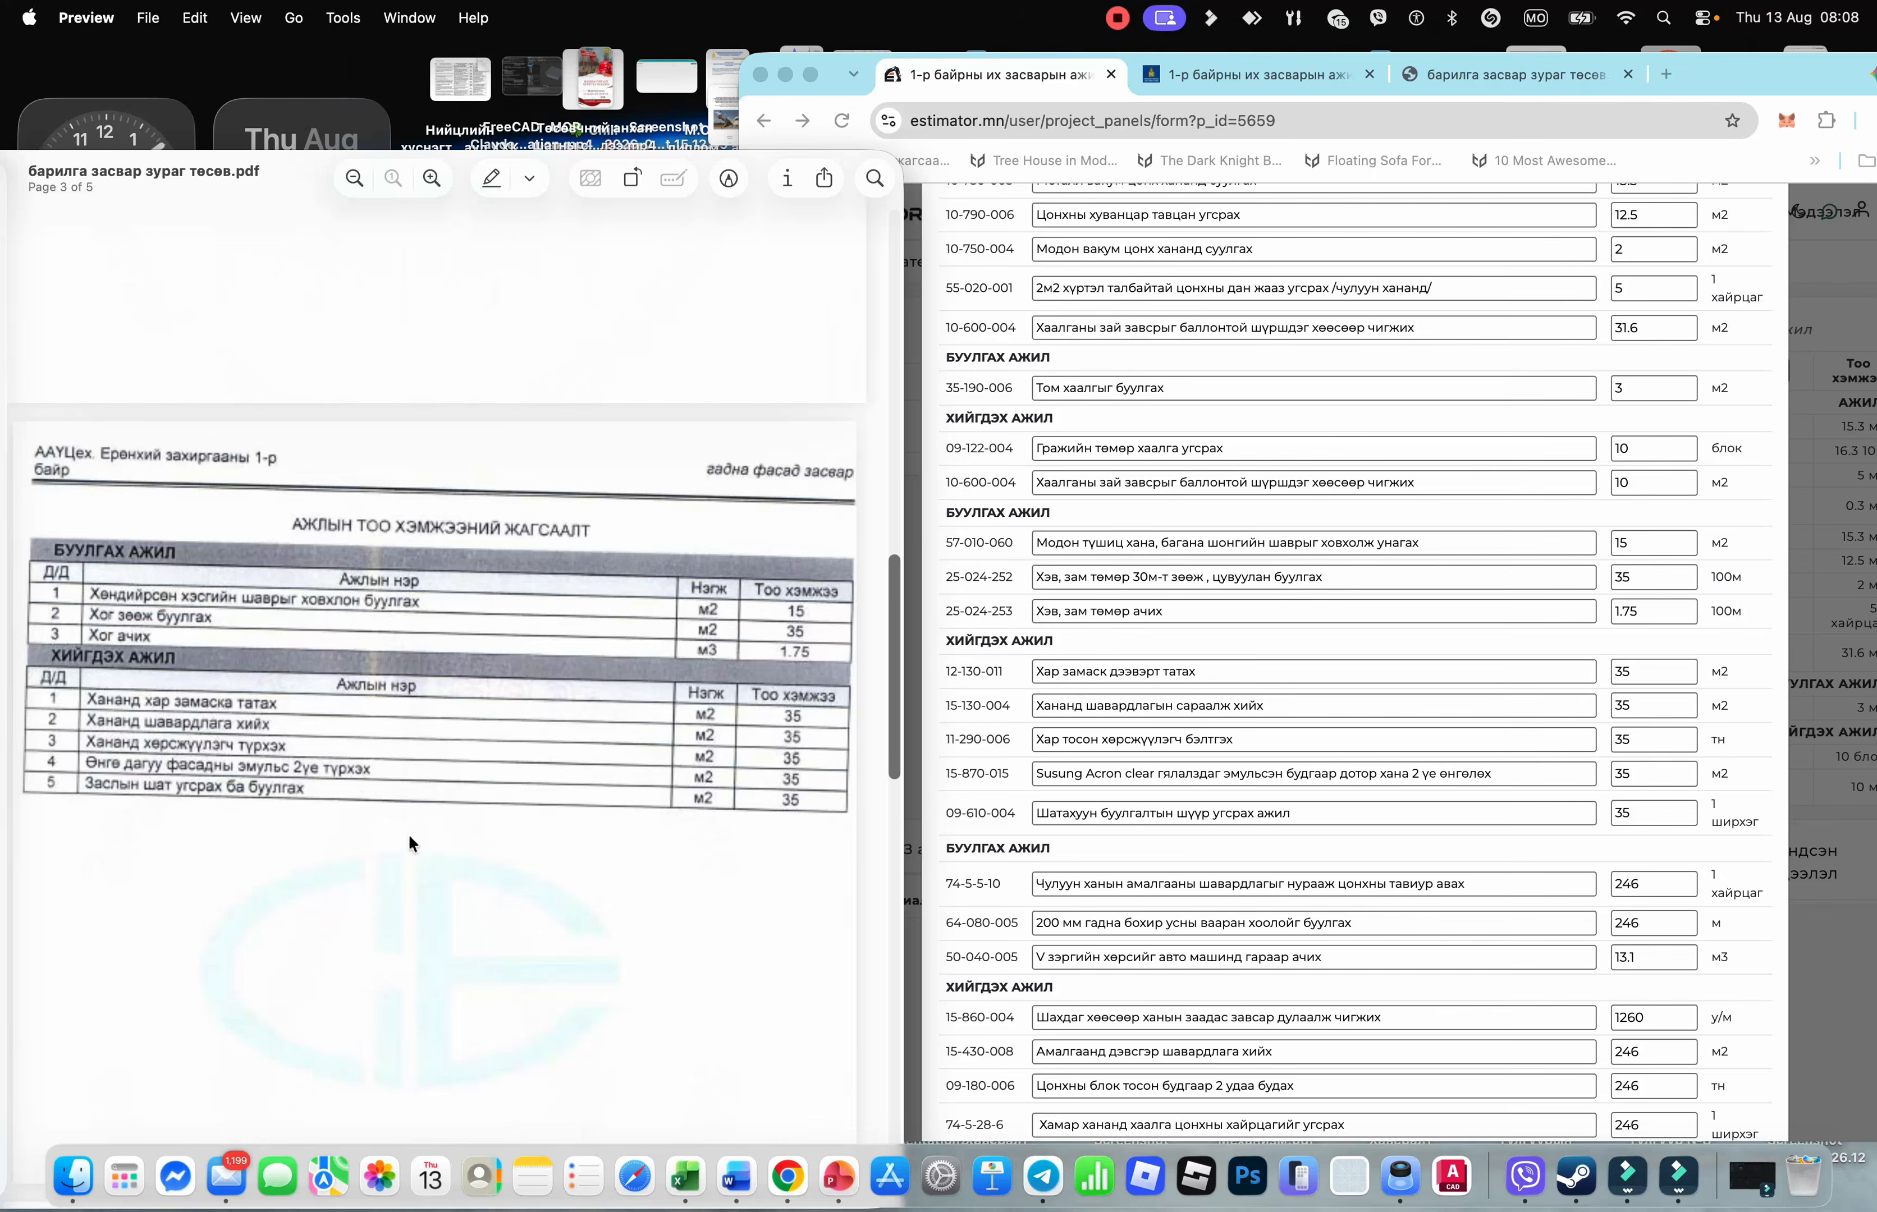
pyautogui.scroll(-10, 406, 834)
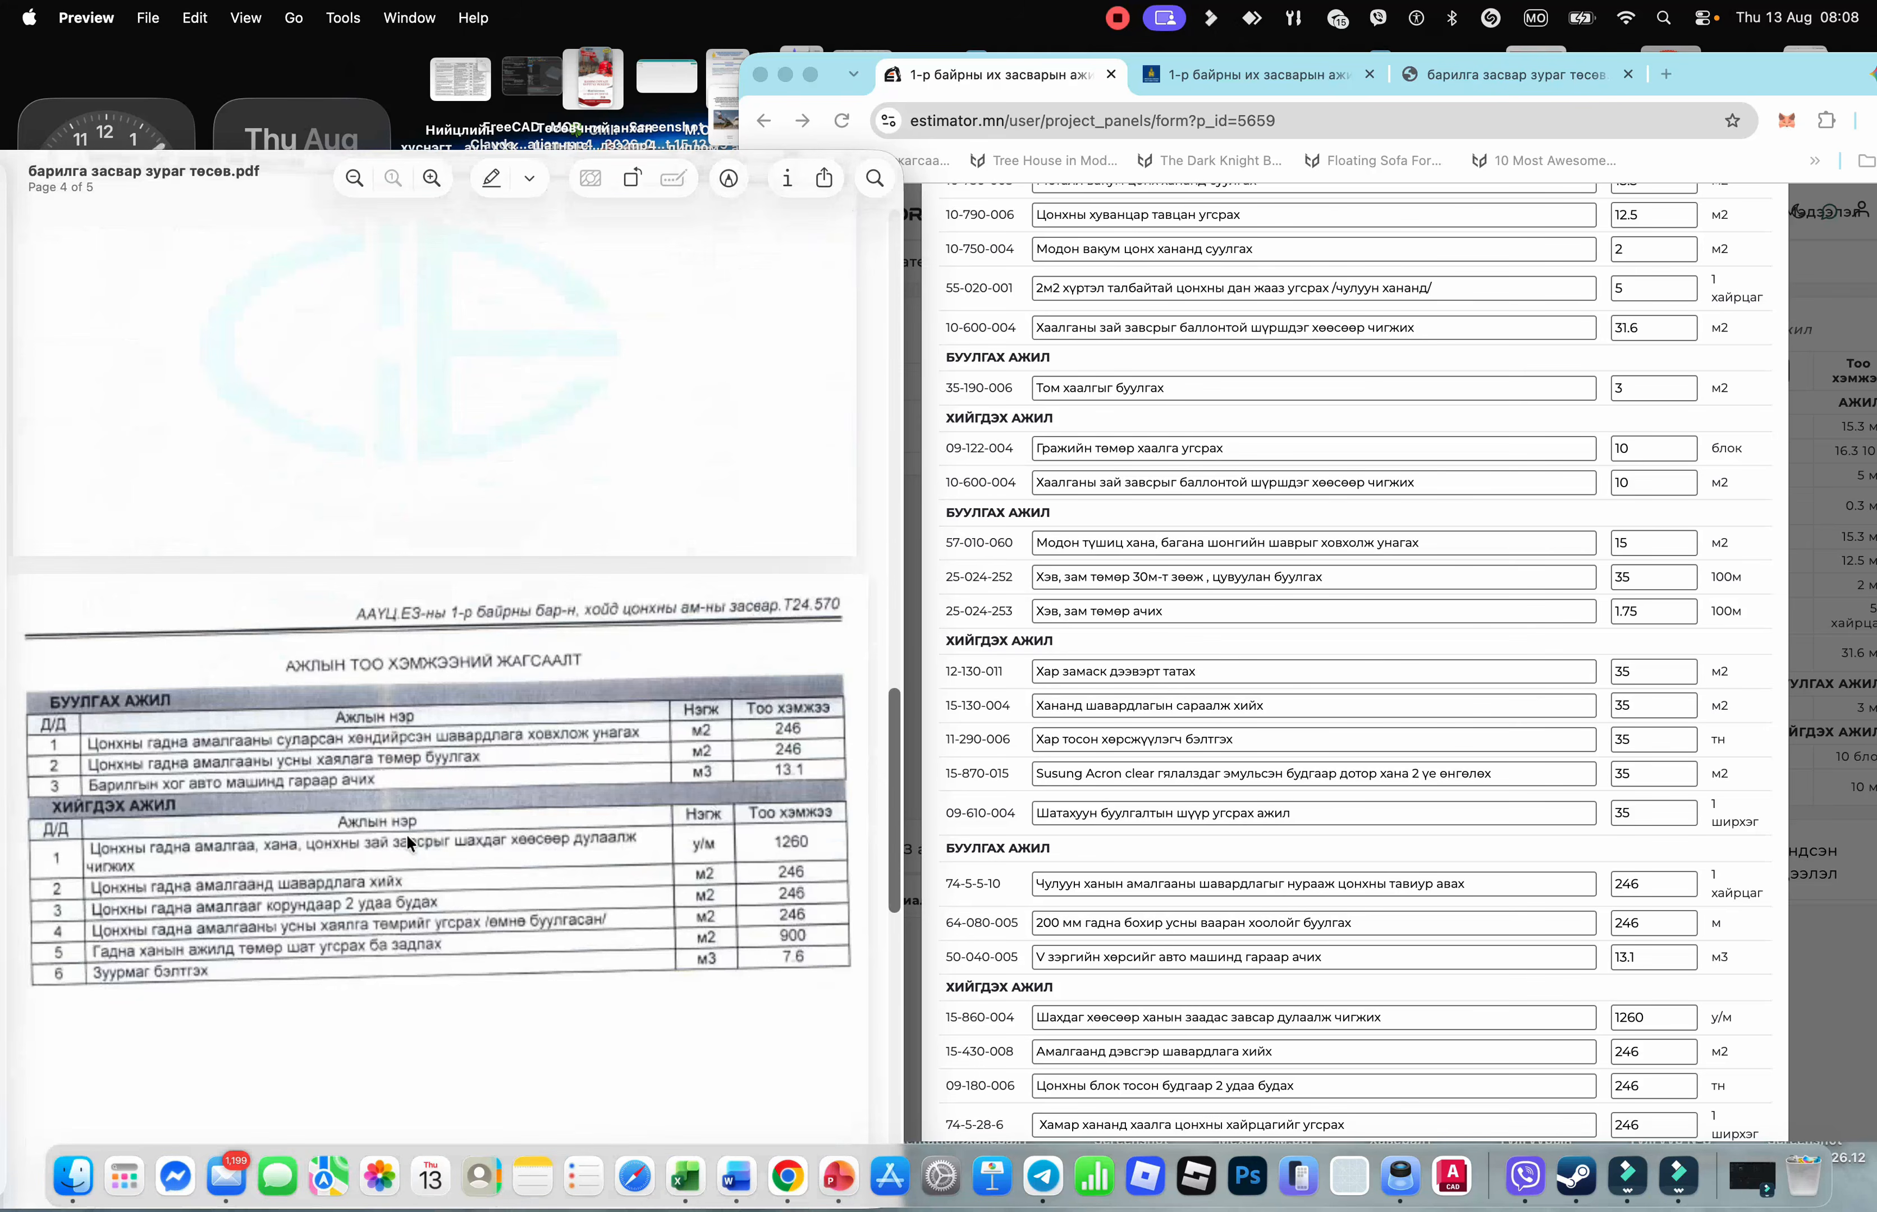
pyautogui.press('super+w')
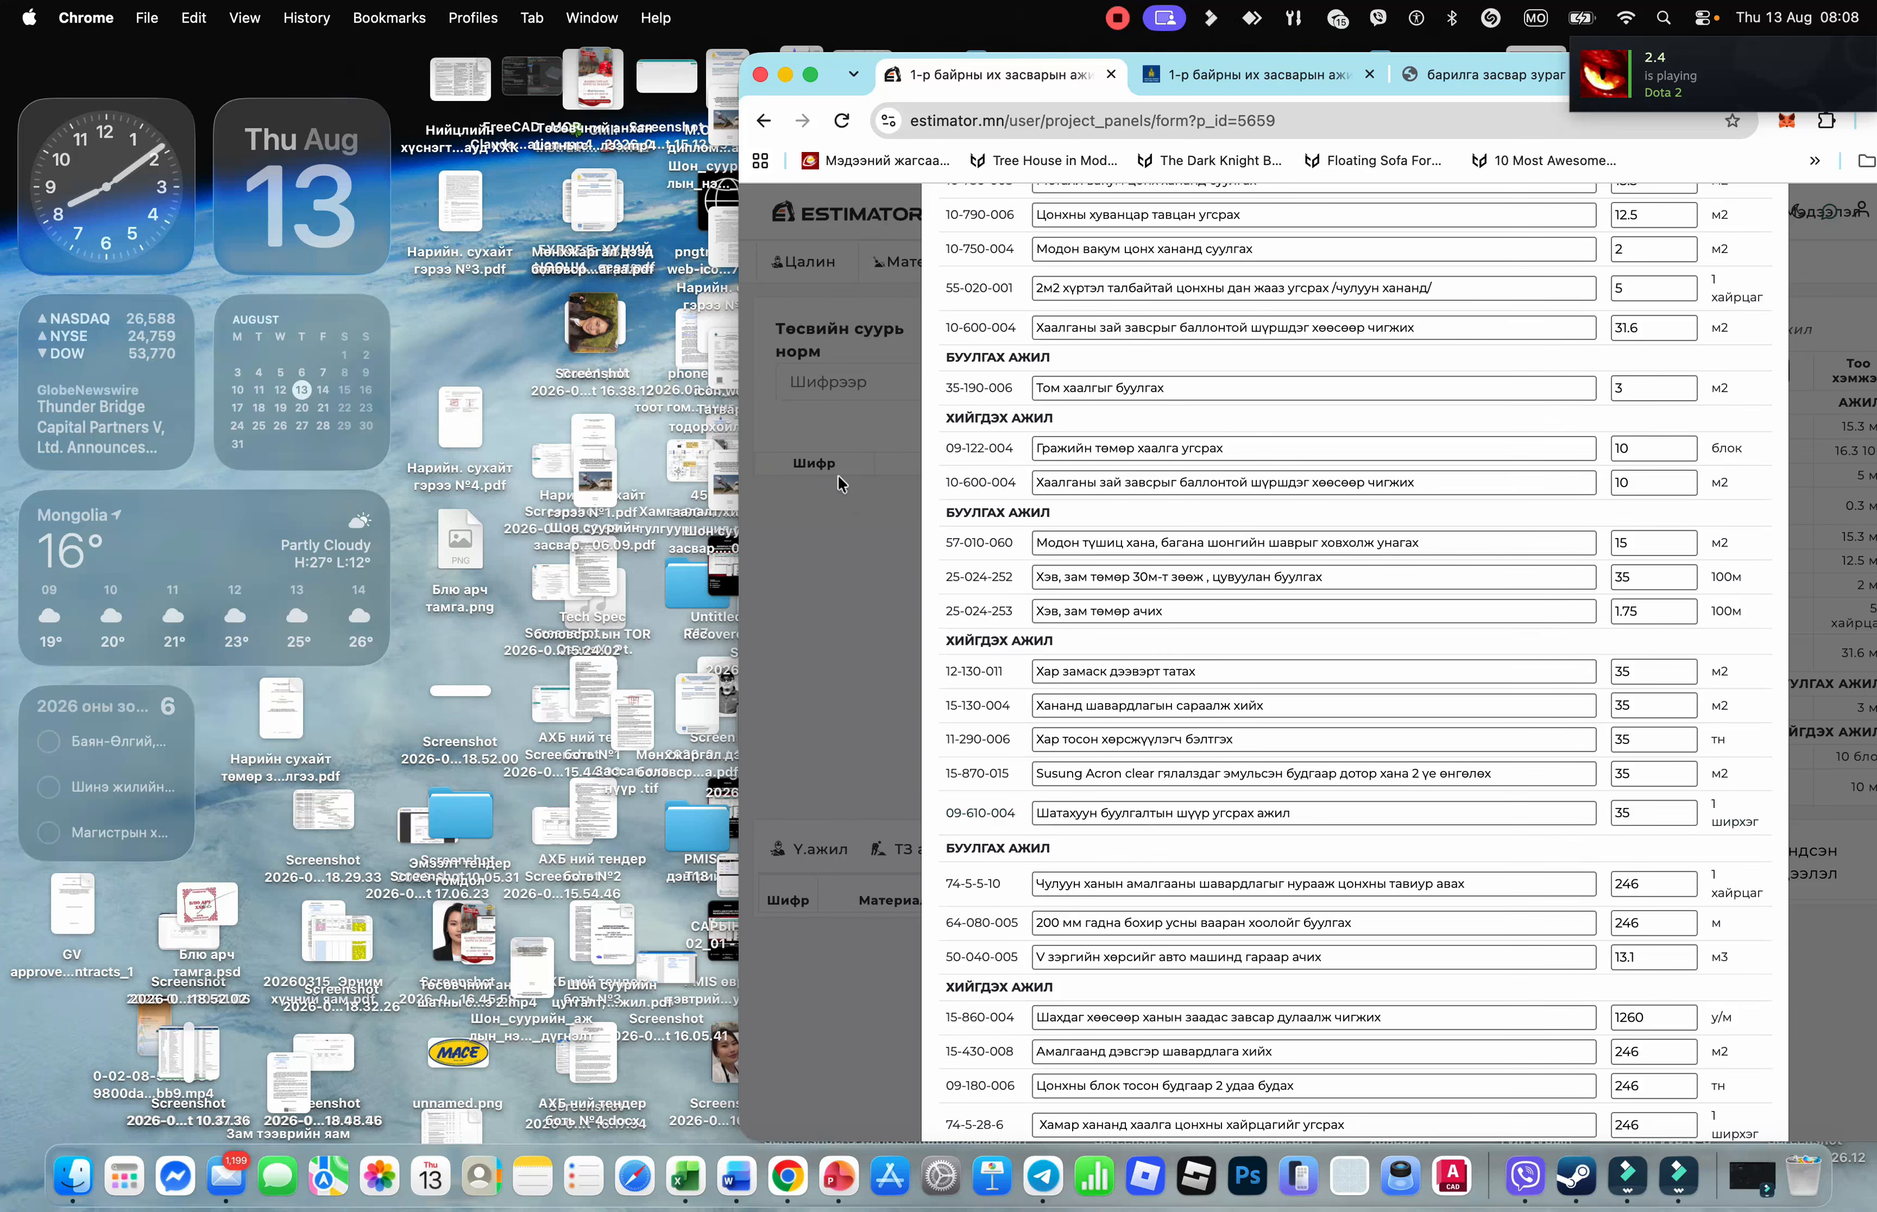
# Make Chrome full screen, dismiss the Preview crash report, and close the Тоо хэмжээ quantity list
pyautogui.click(812, 76)
pyautogui.scroll(-15, 807, 747)
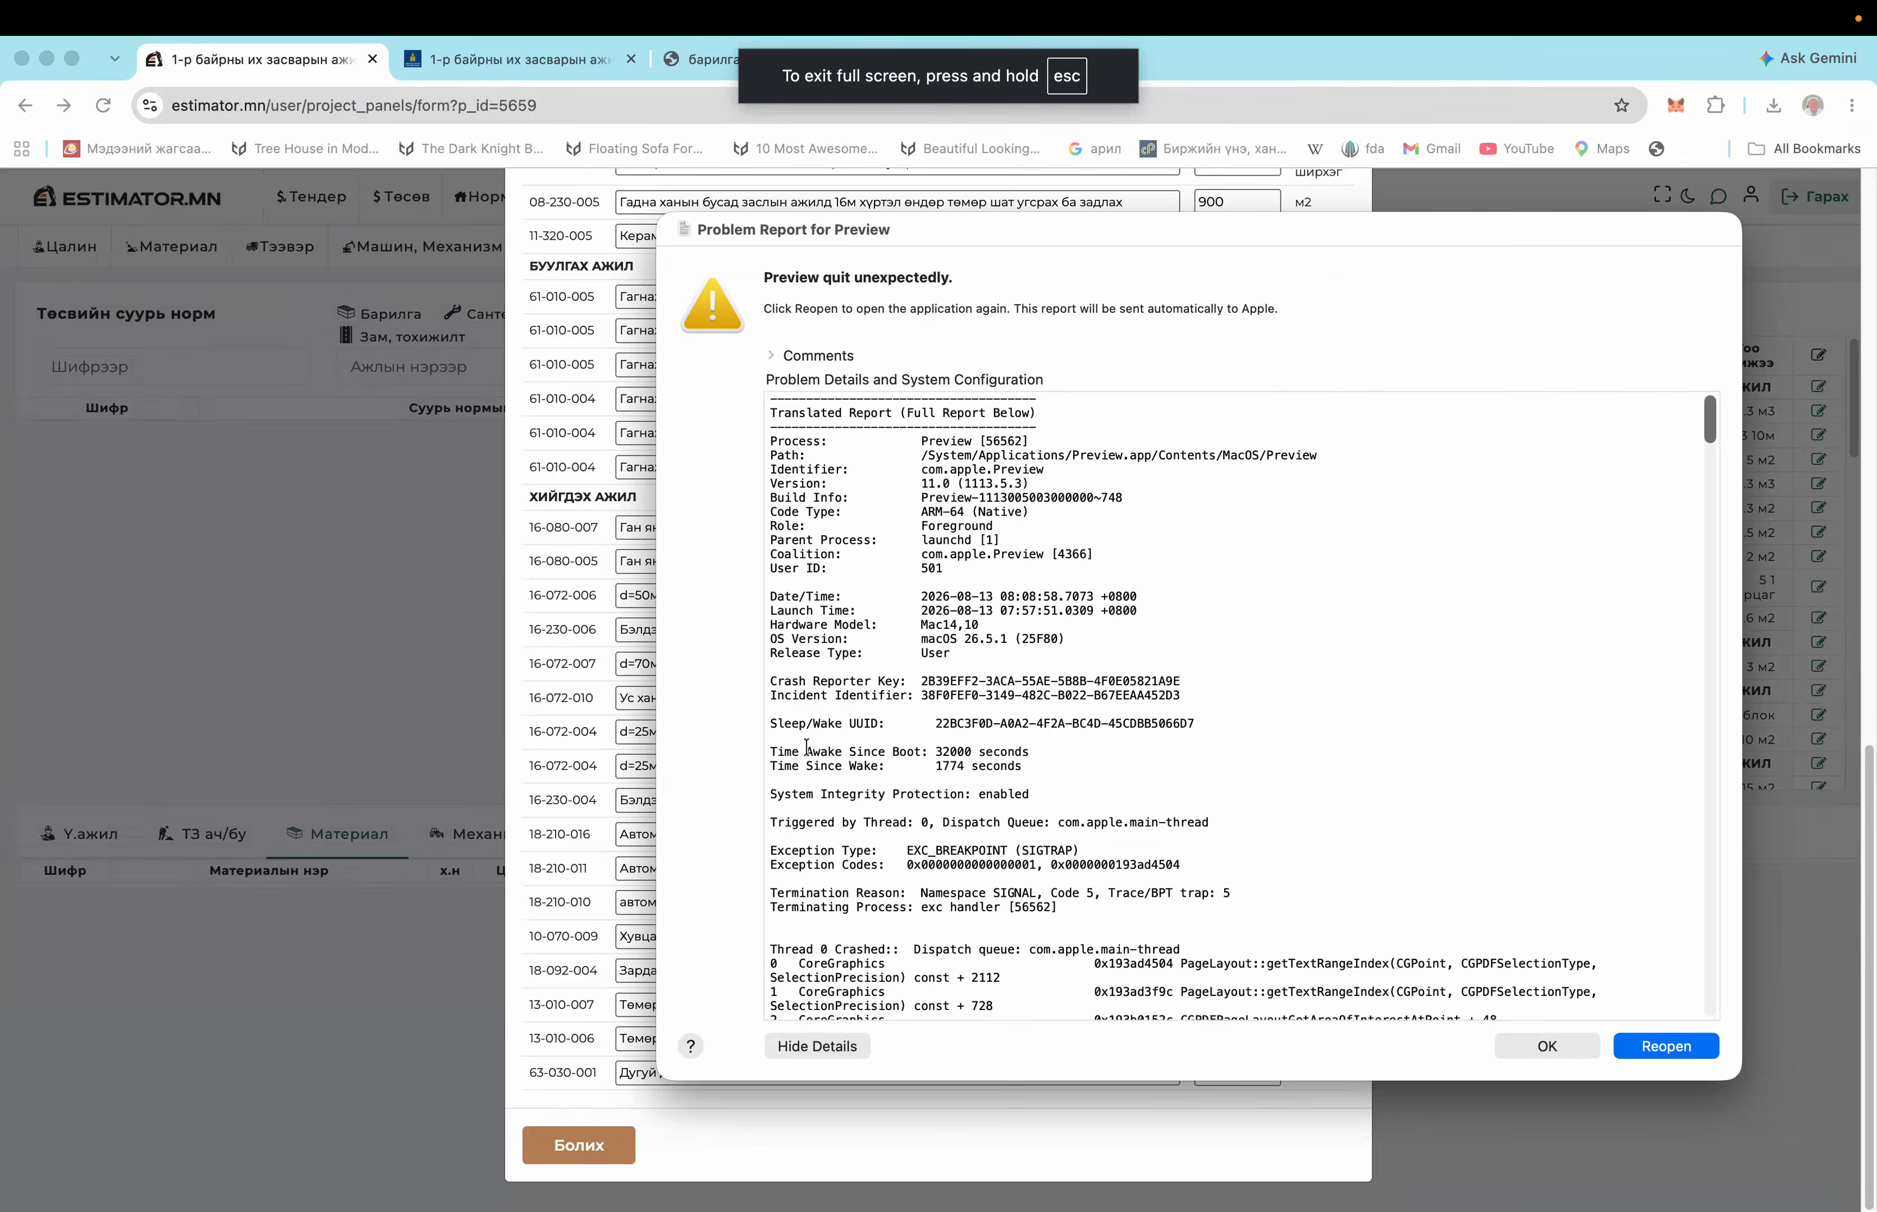
pyautogui.click(1559, 1052)
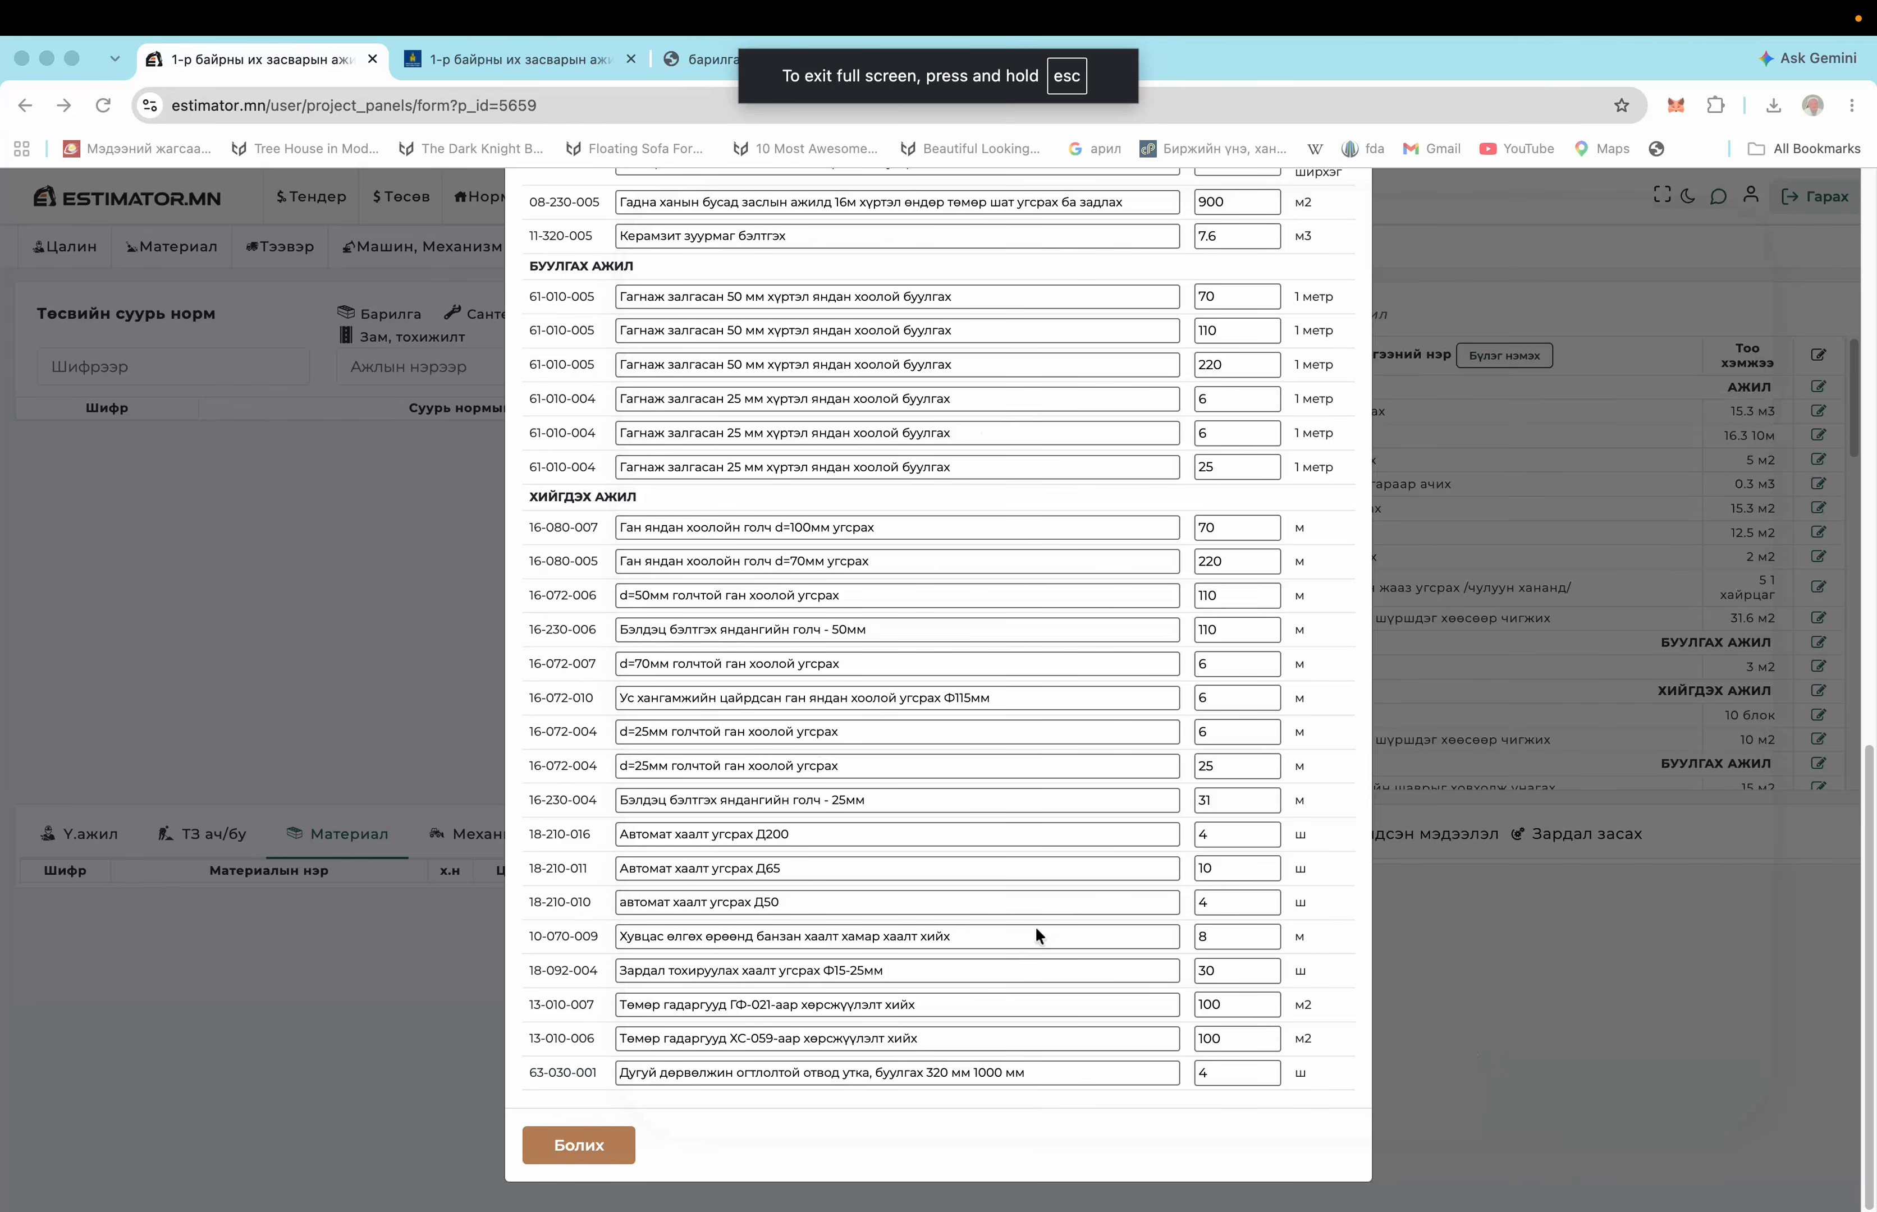
pyautogui.scroll(15, 1036, 930)
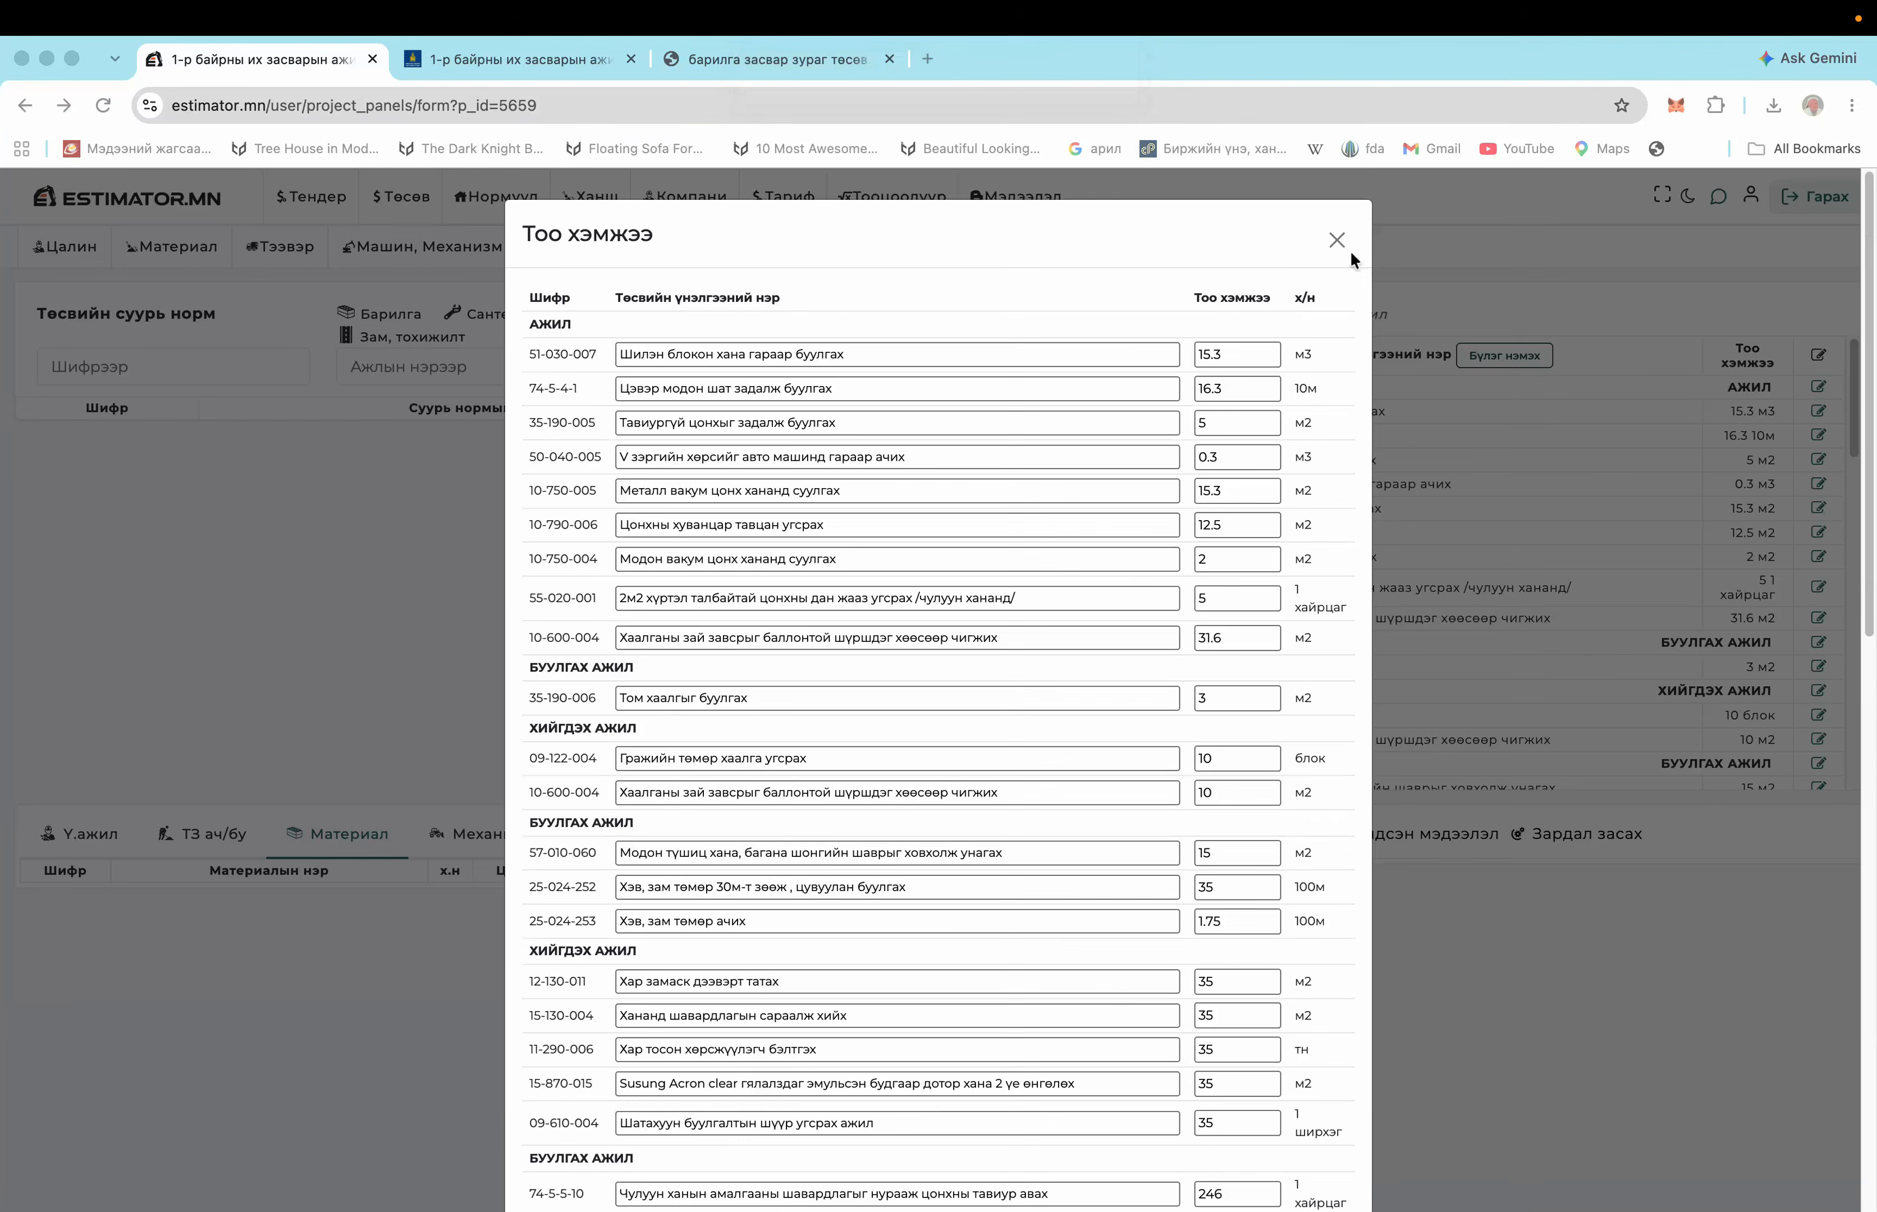
pyautogui.click(569, 390)
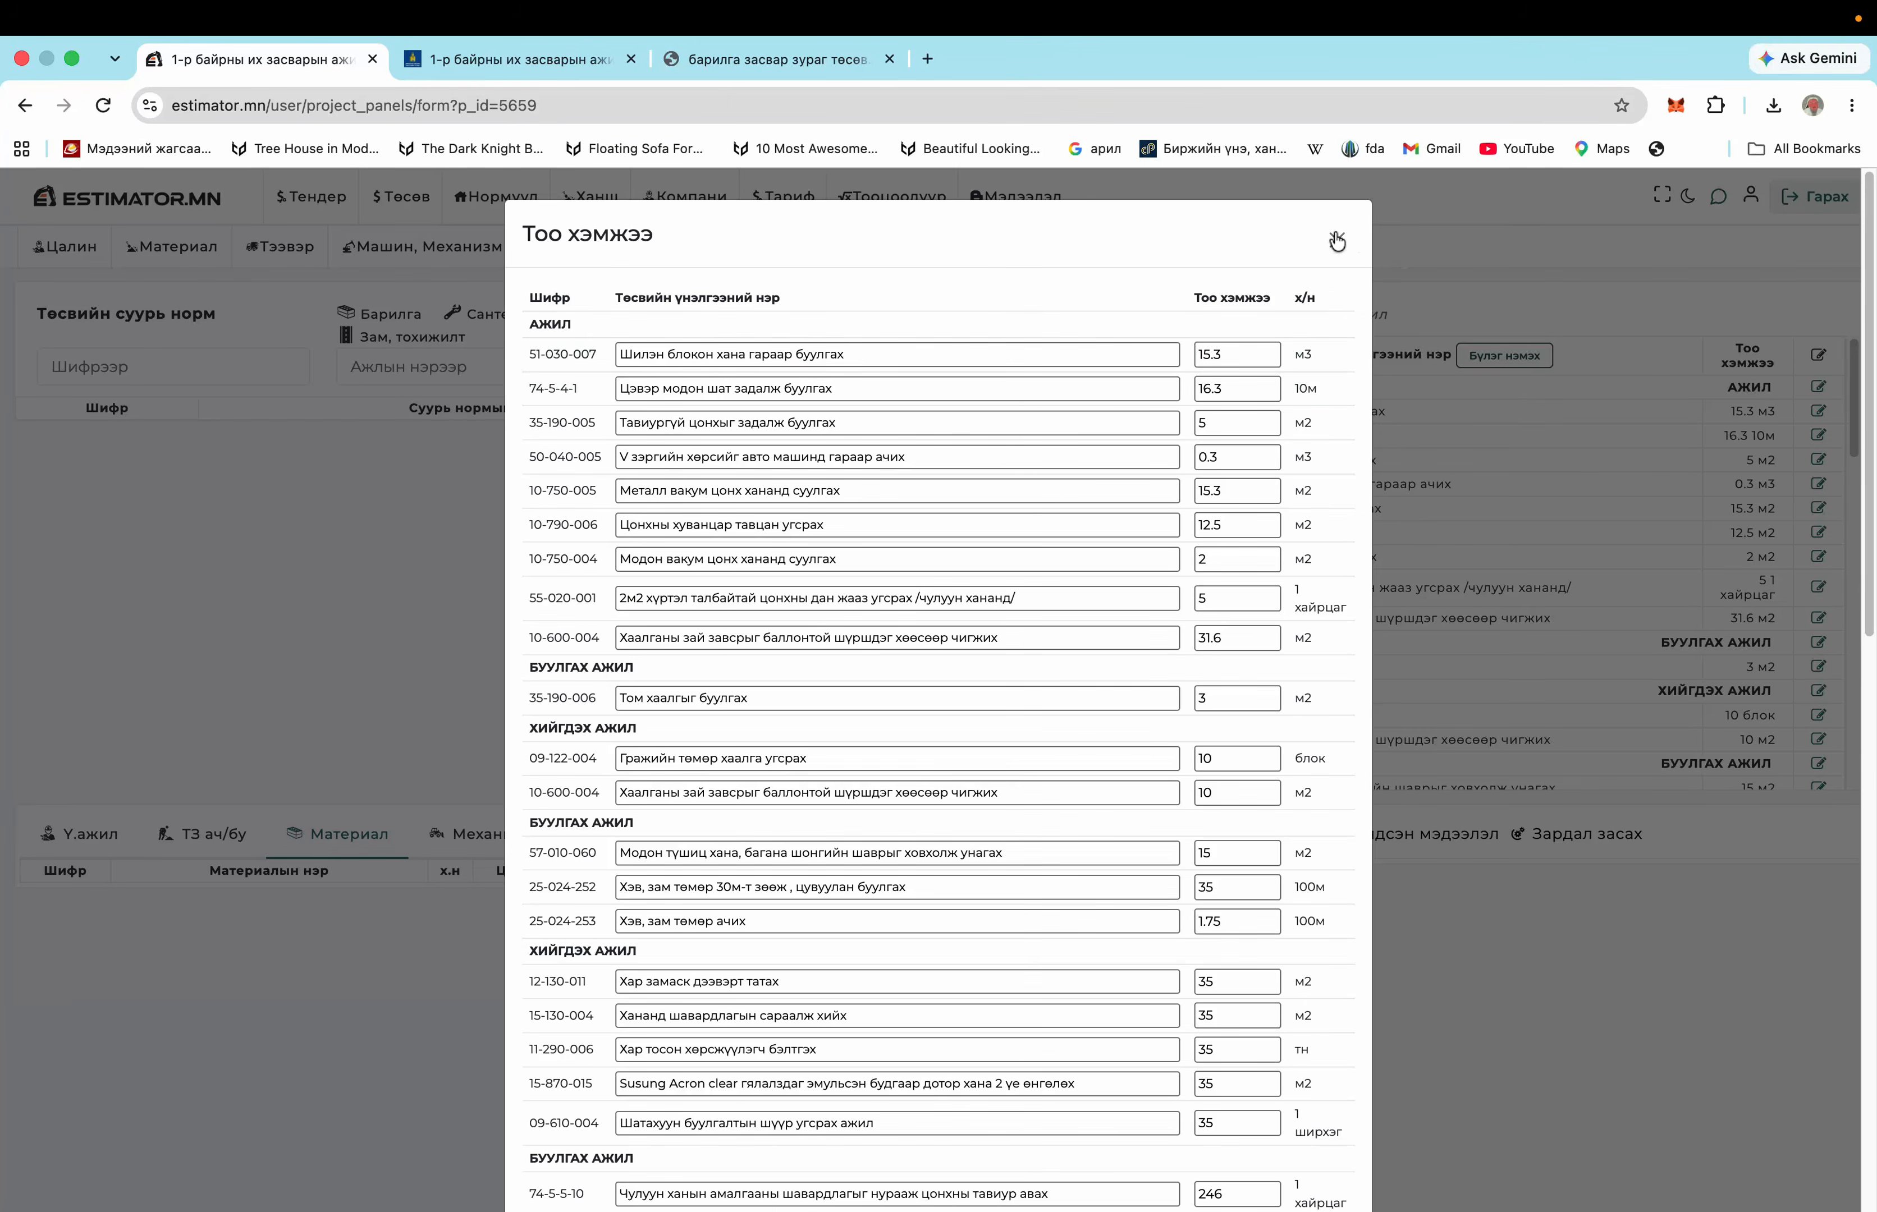
pyautogui.click(1336, 239)
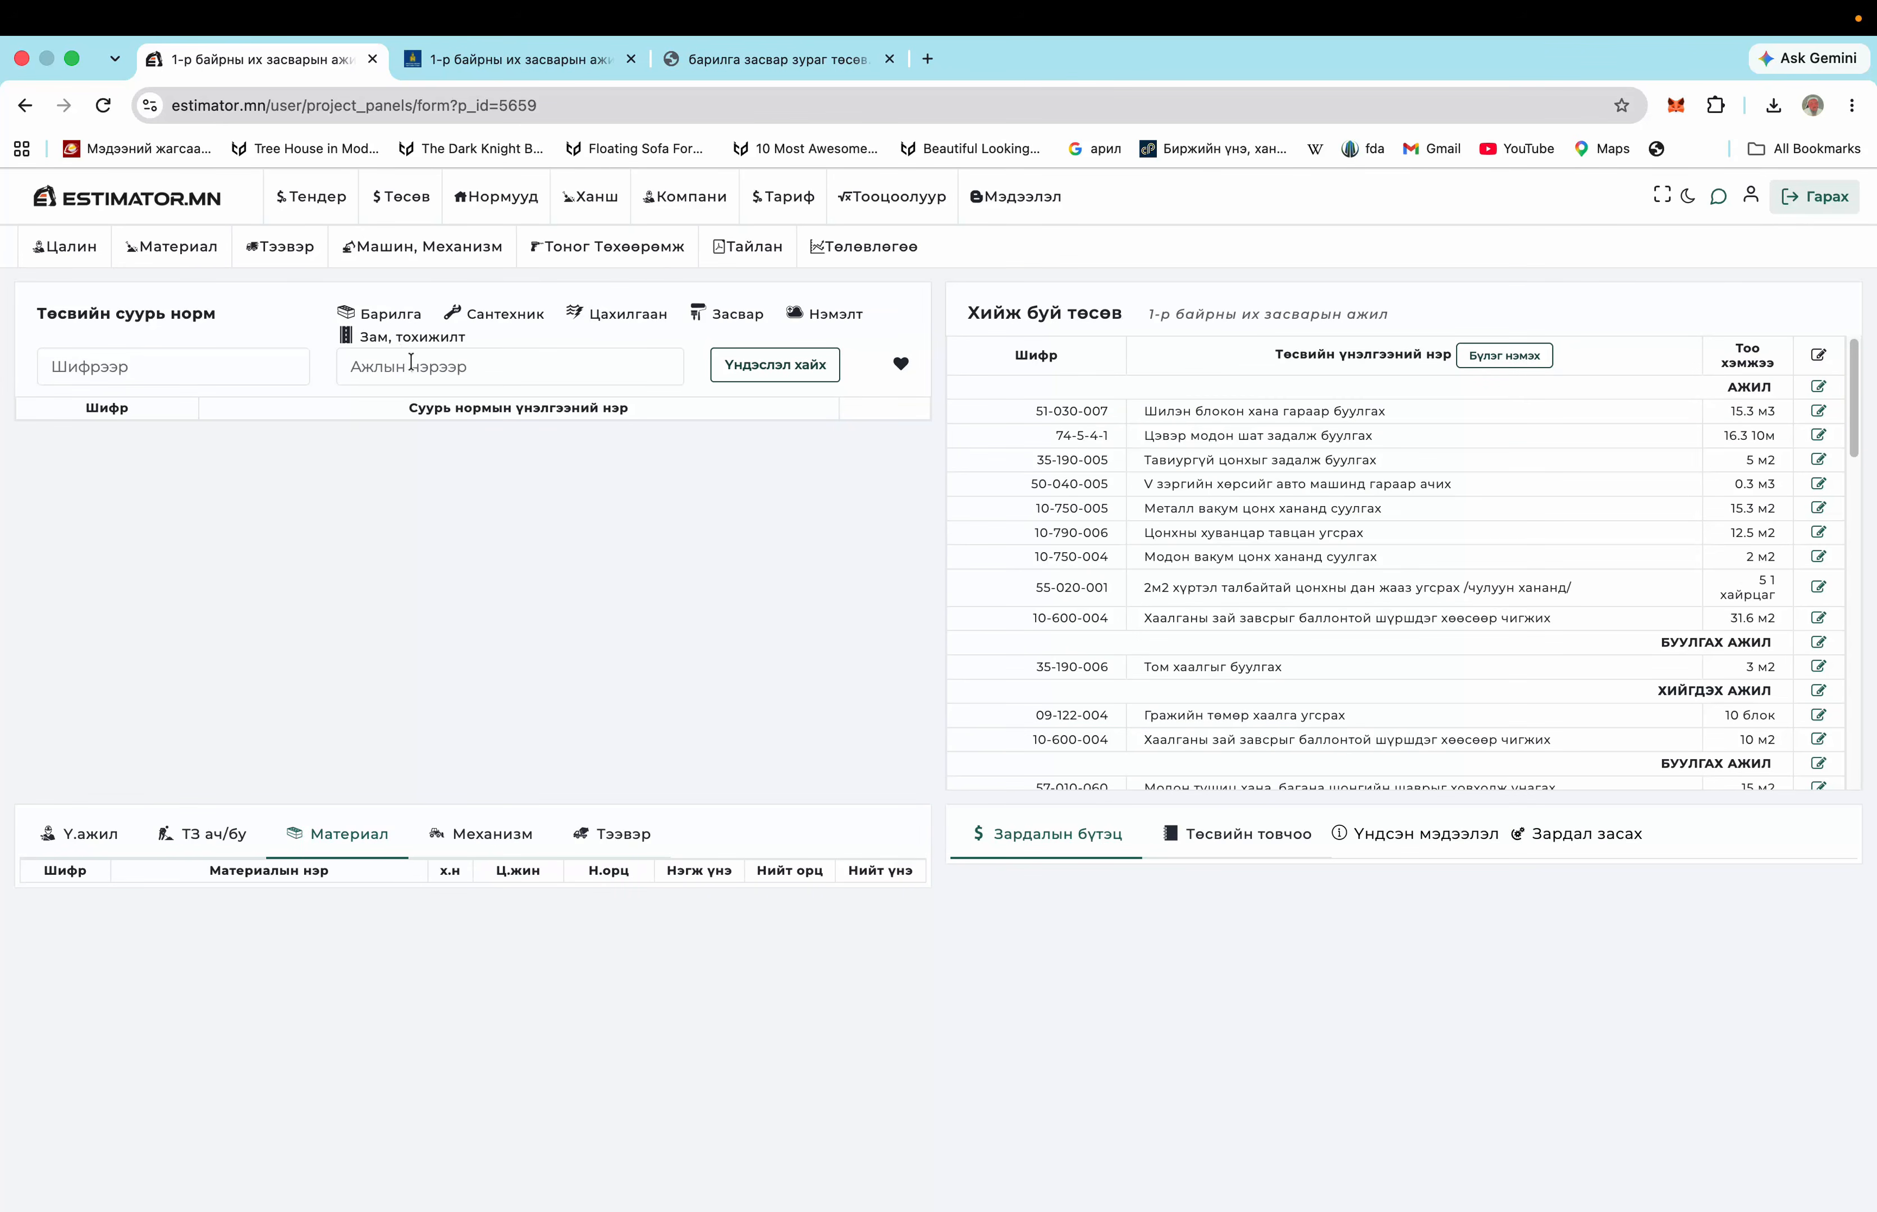
# Search base norms for 'цонх буулгах' and show estimate item 74-5-4-1's cost breakdown
pyautogui.click(417, 371)
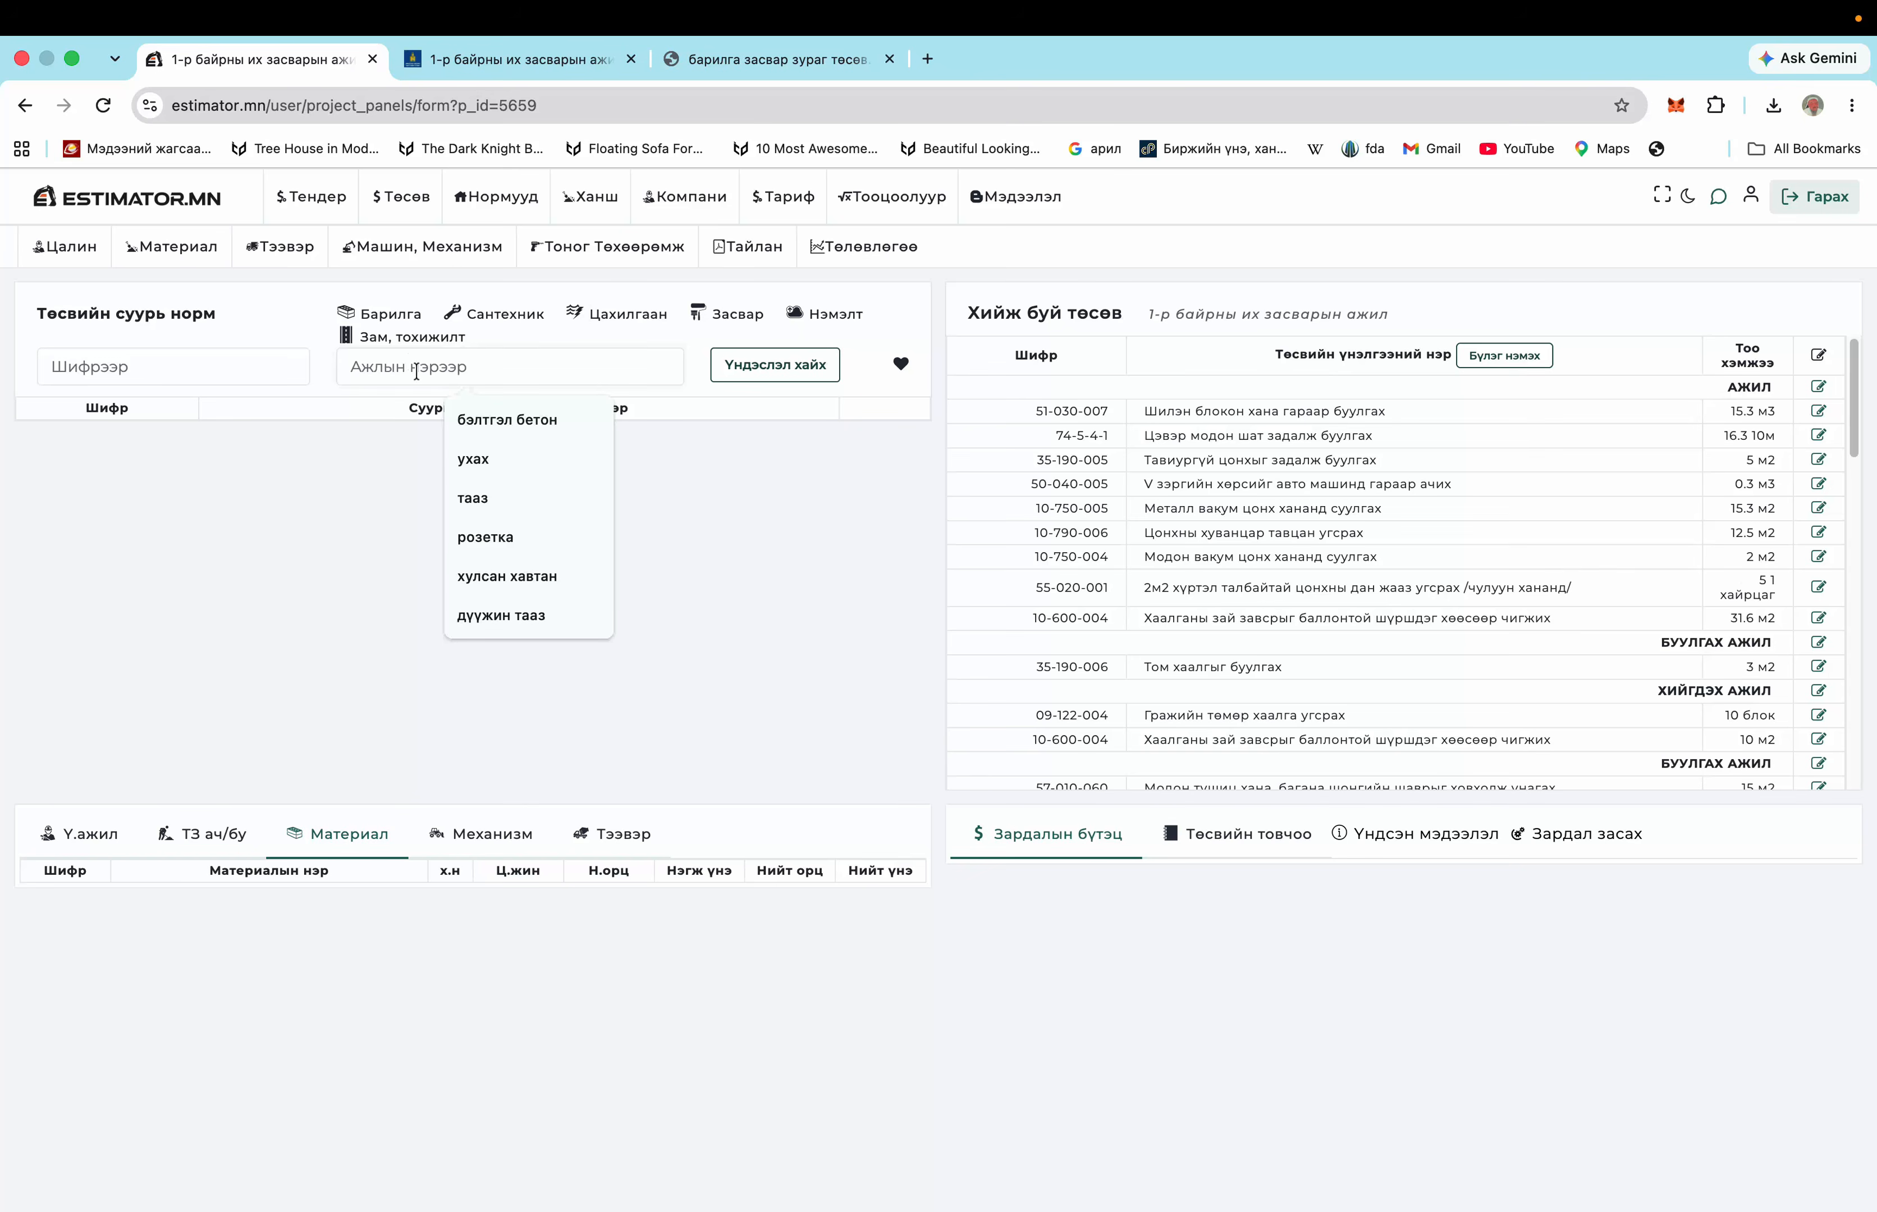
pyautogui.write('цонх ')
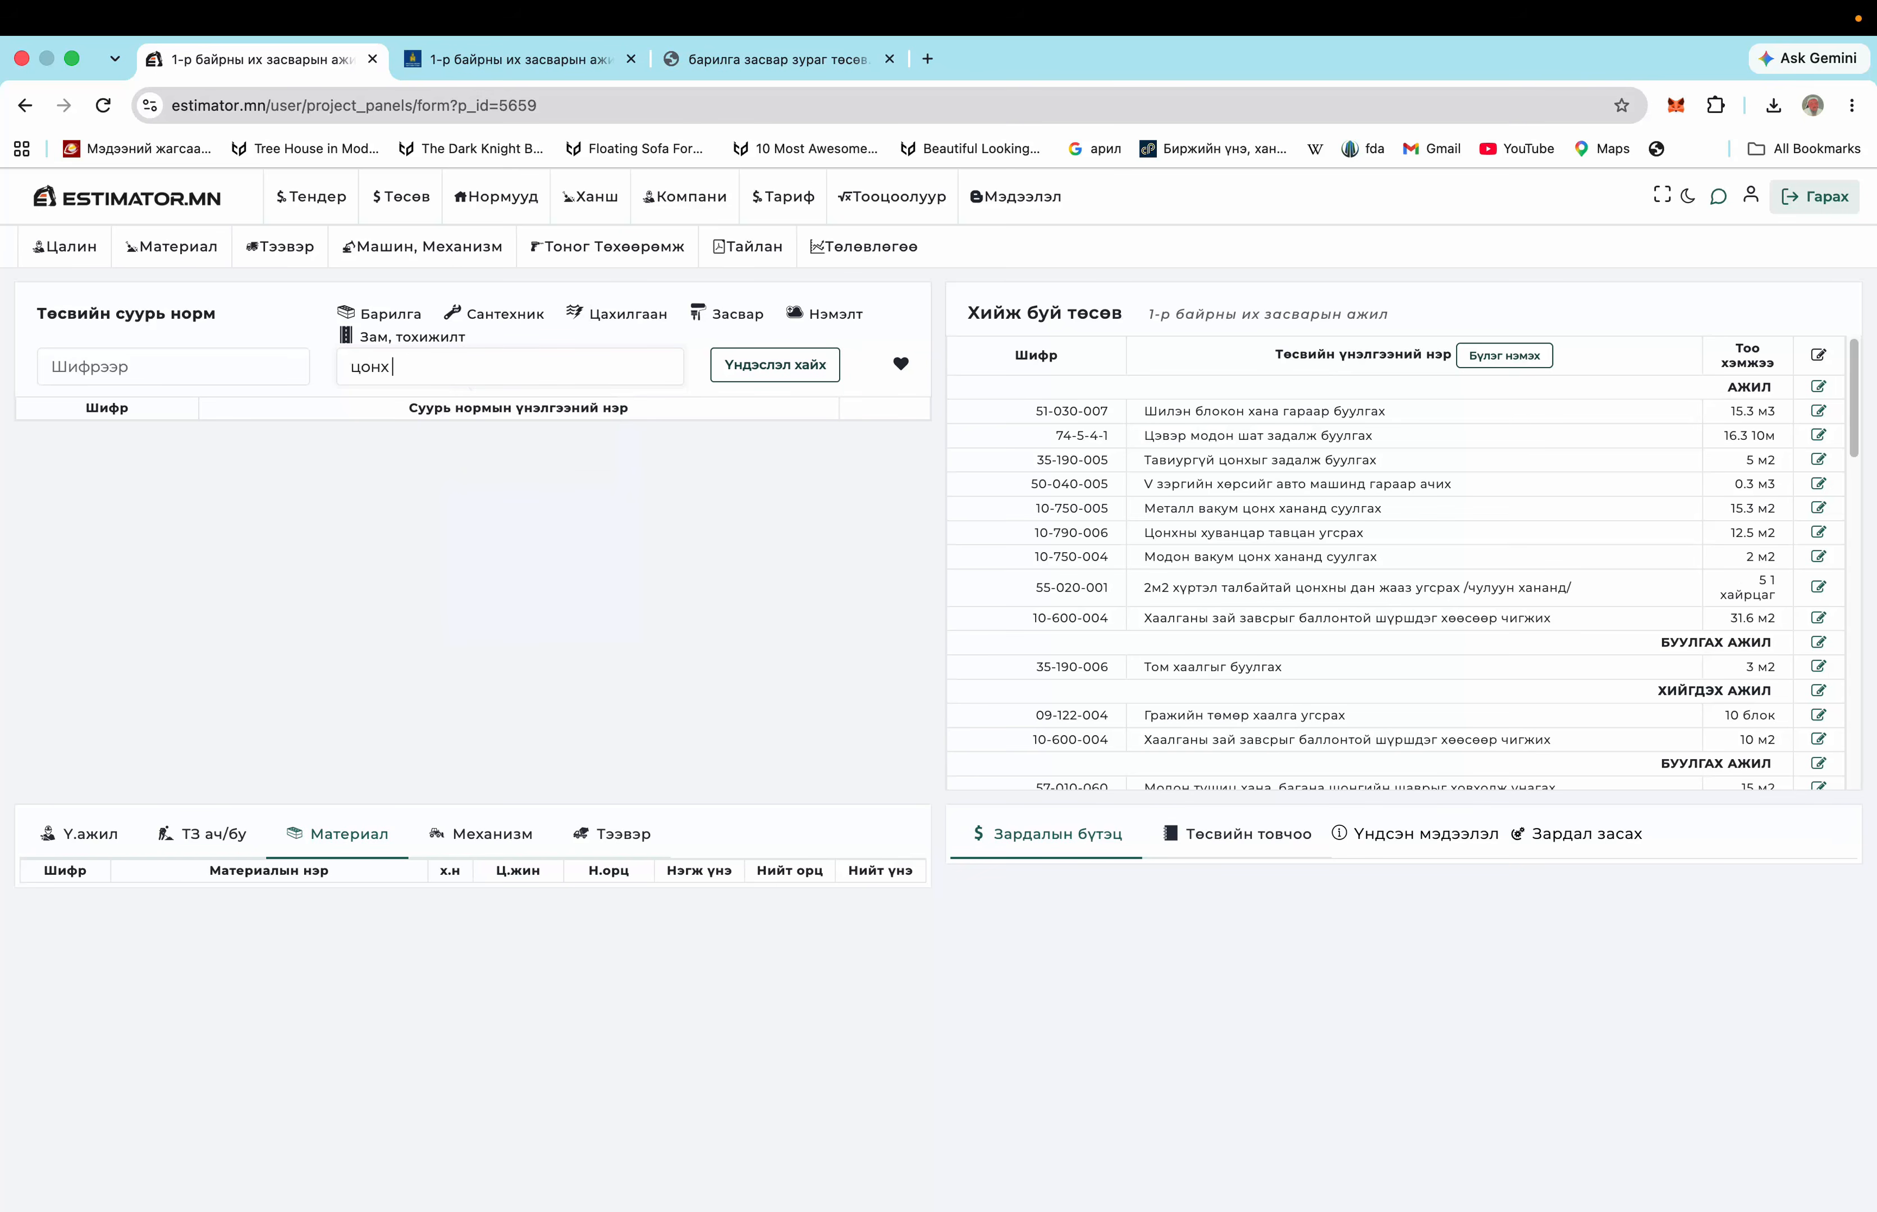
pyautogui.write('буулгах')
pyautogui.press('Return')
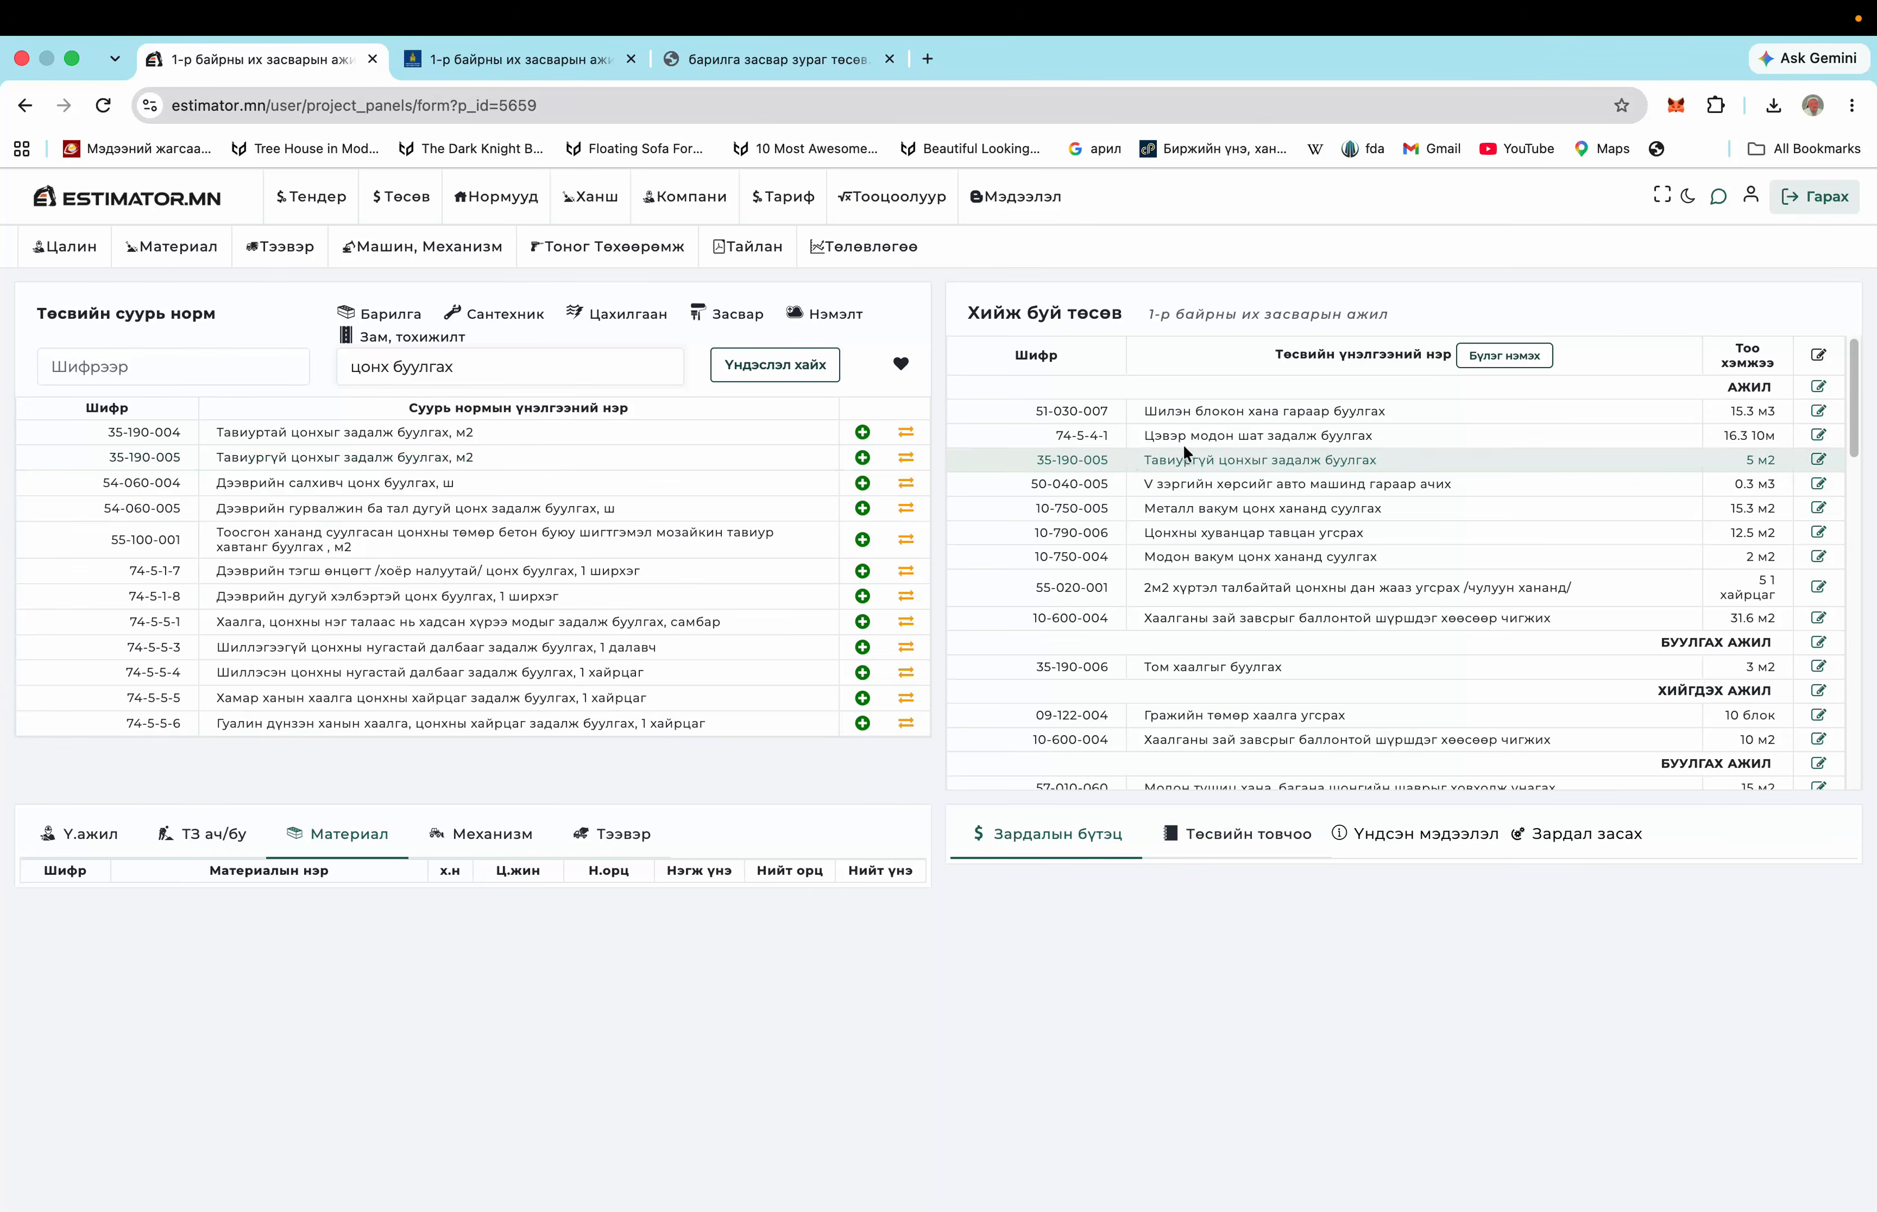
pyautogui.click(1243, 440)
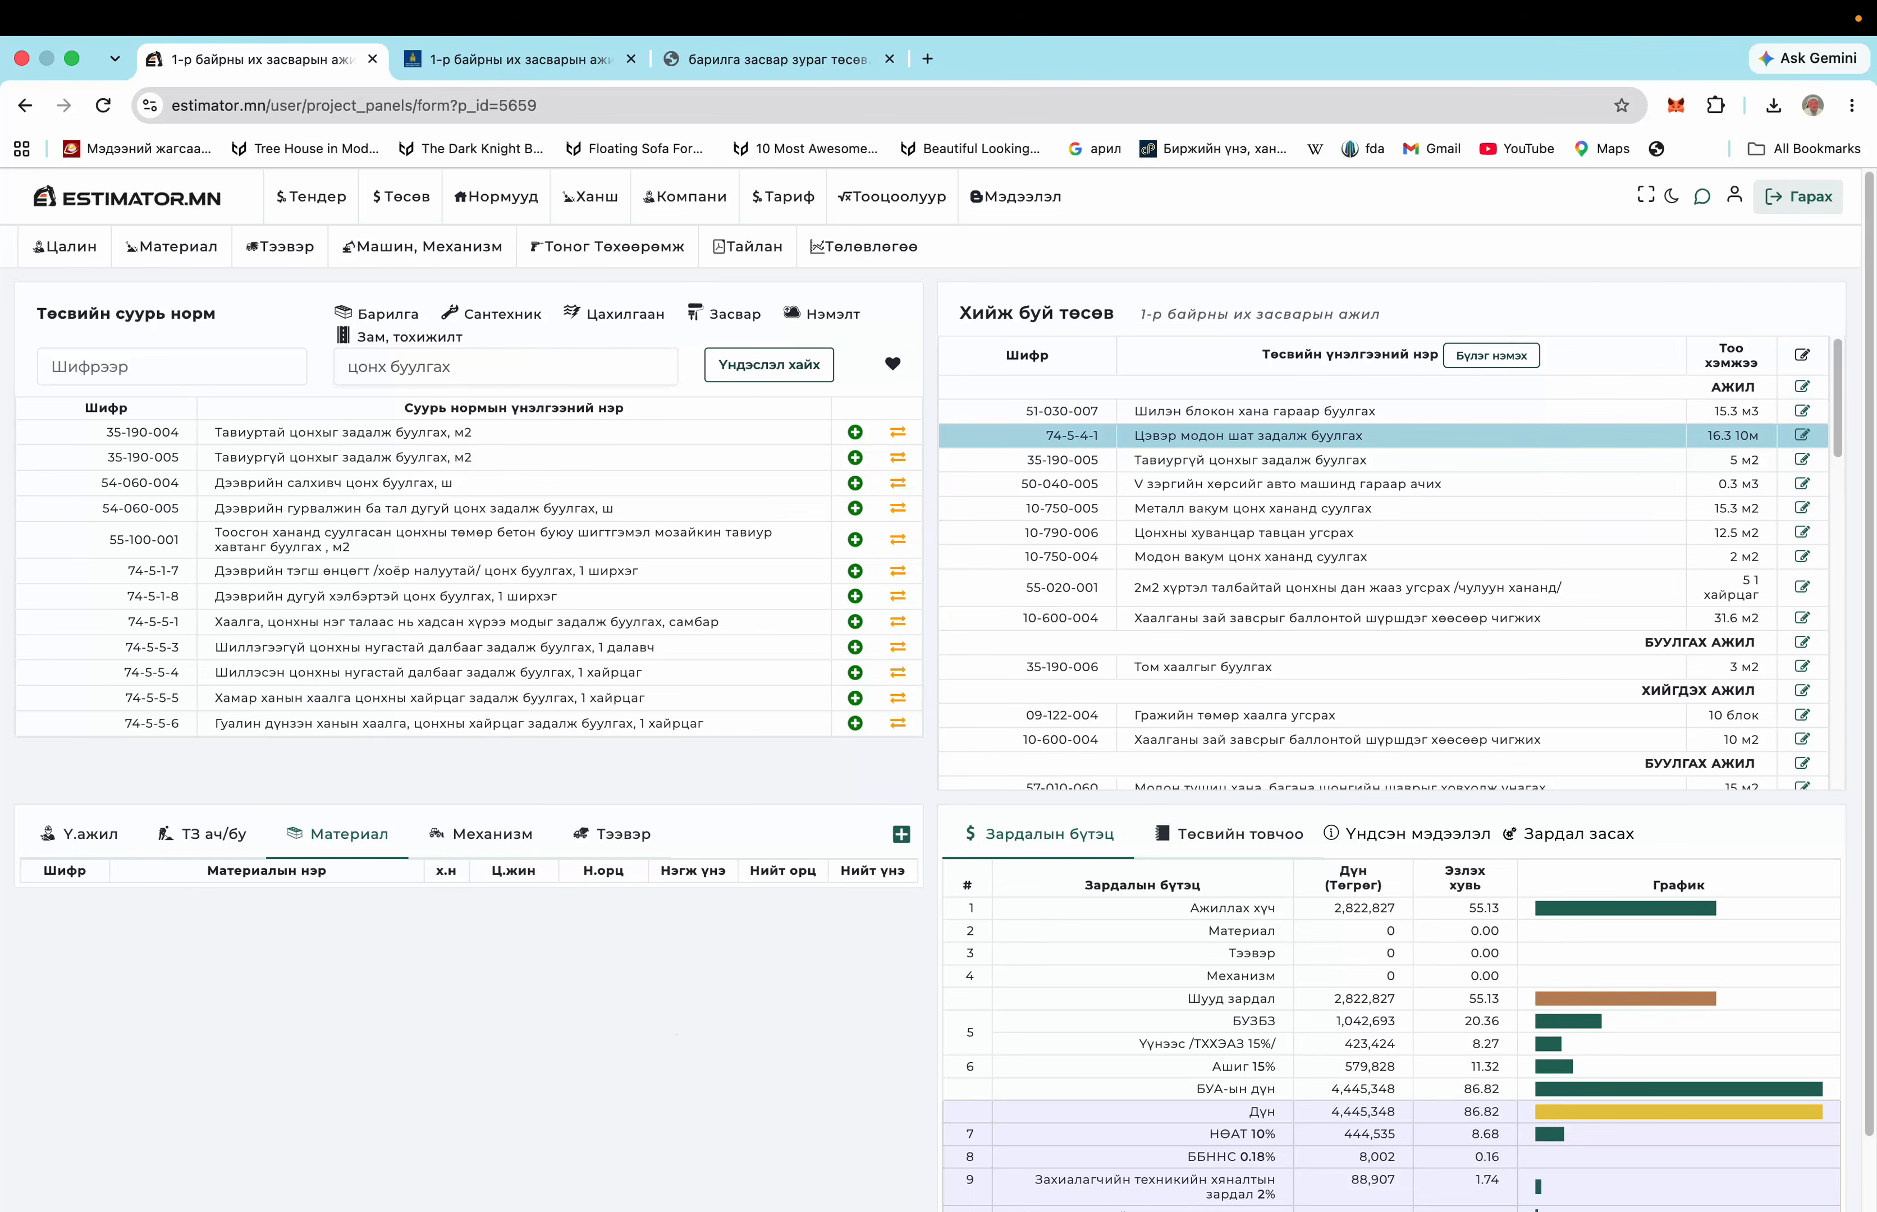
# Preview norm 35-190-005's costs in the cost breakdown, totalling 35,886
pyautogui.scroll(-2, 986, 639)
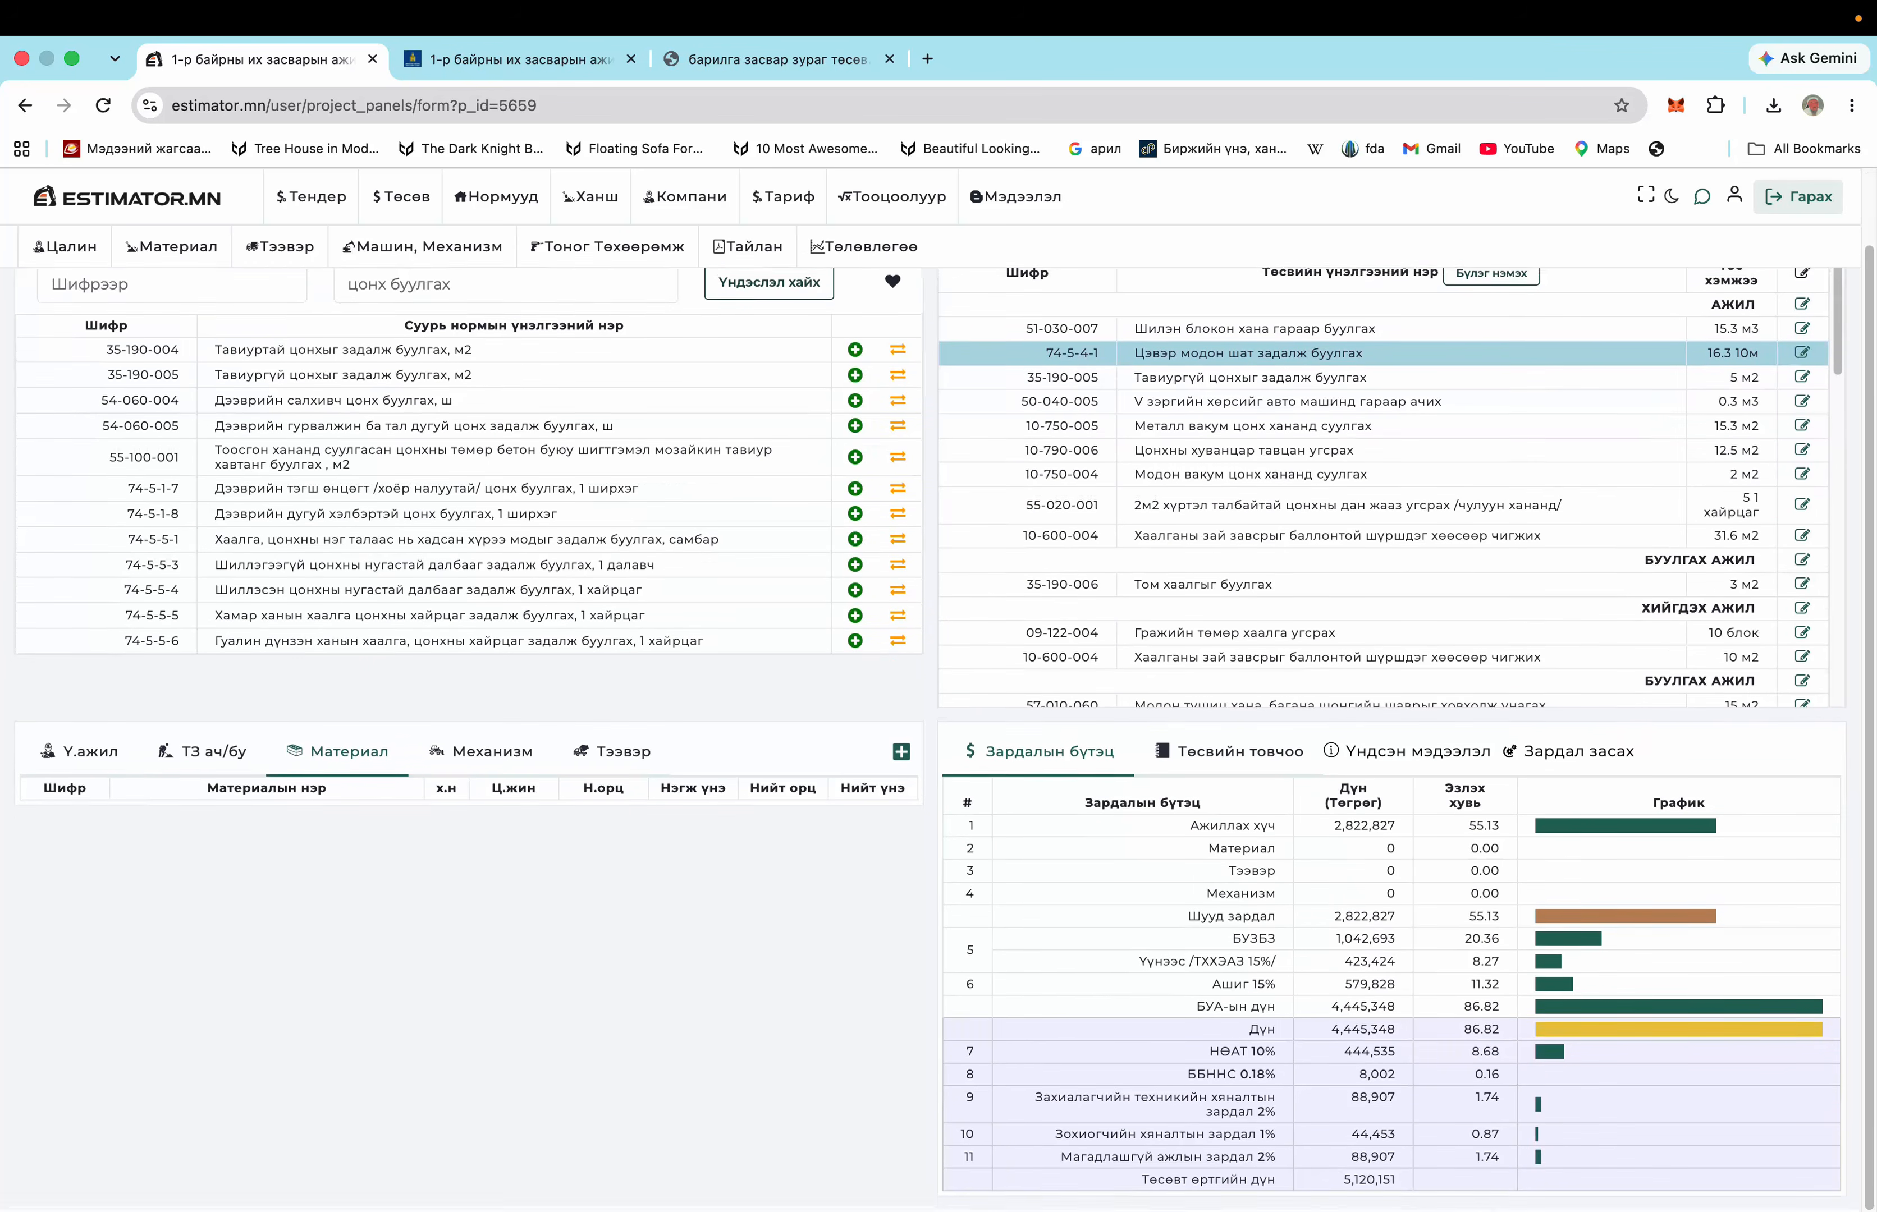
pyautogui.scroll(2, 1081, 495)
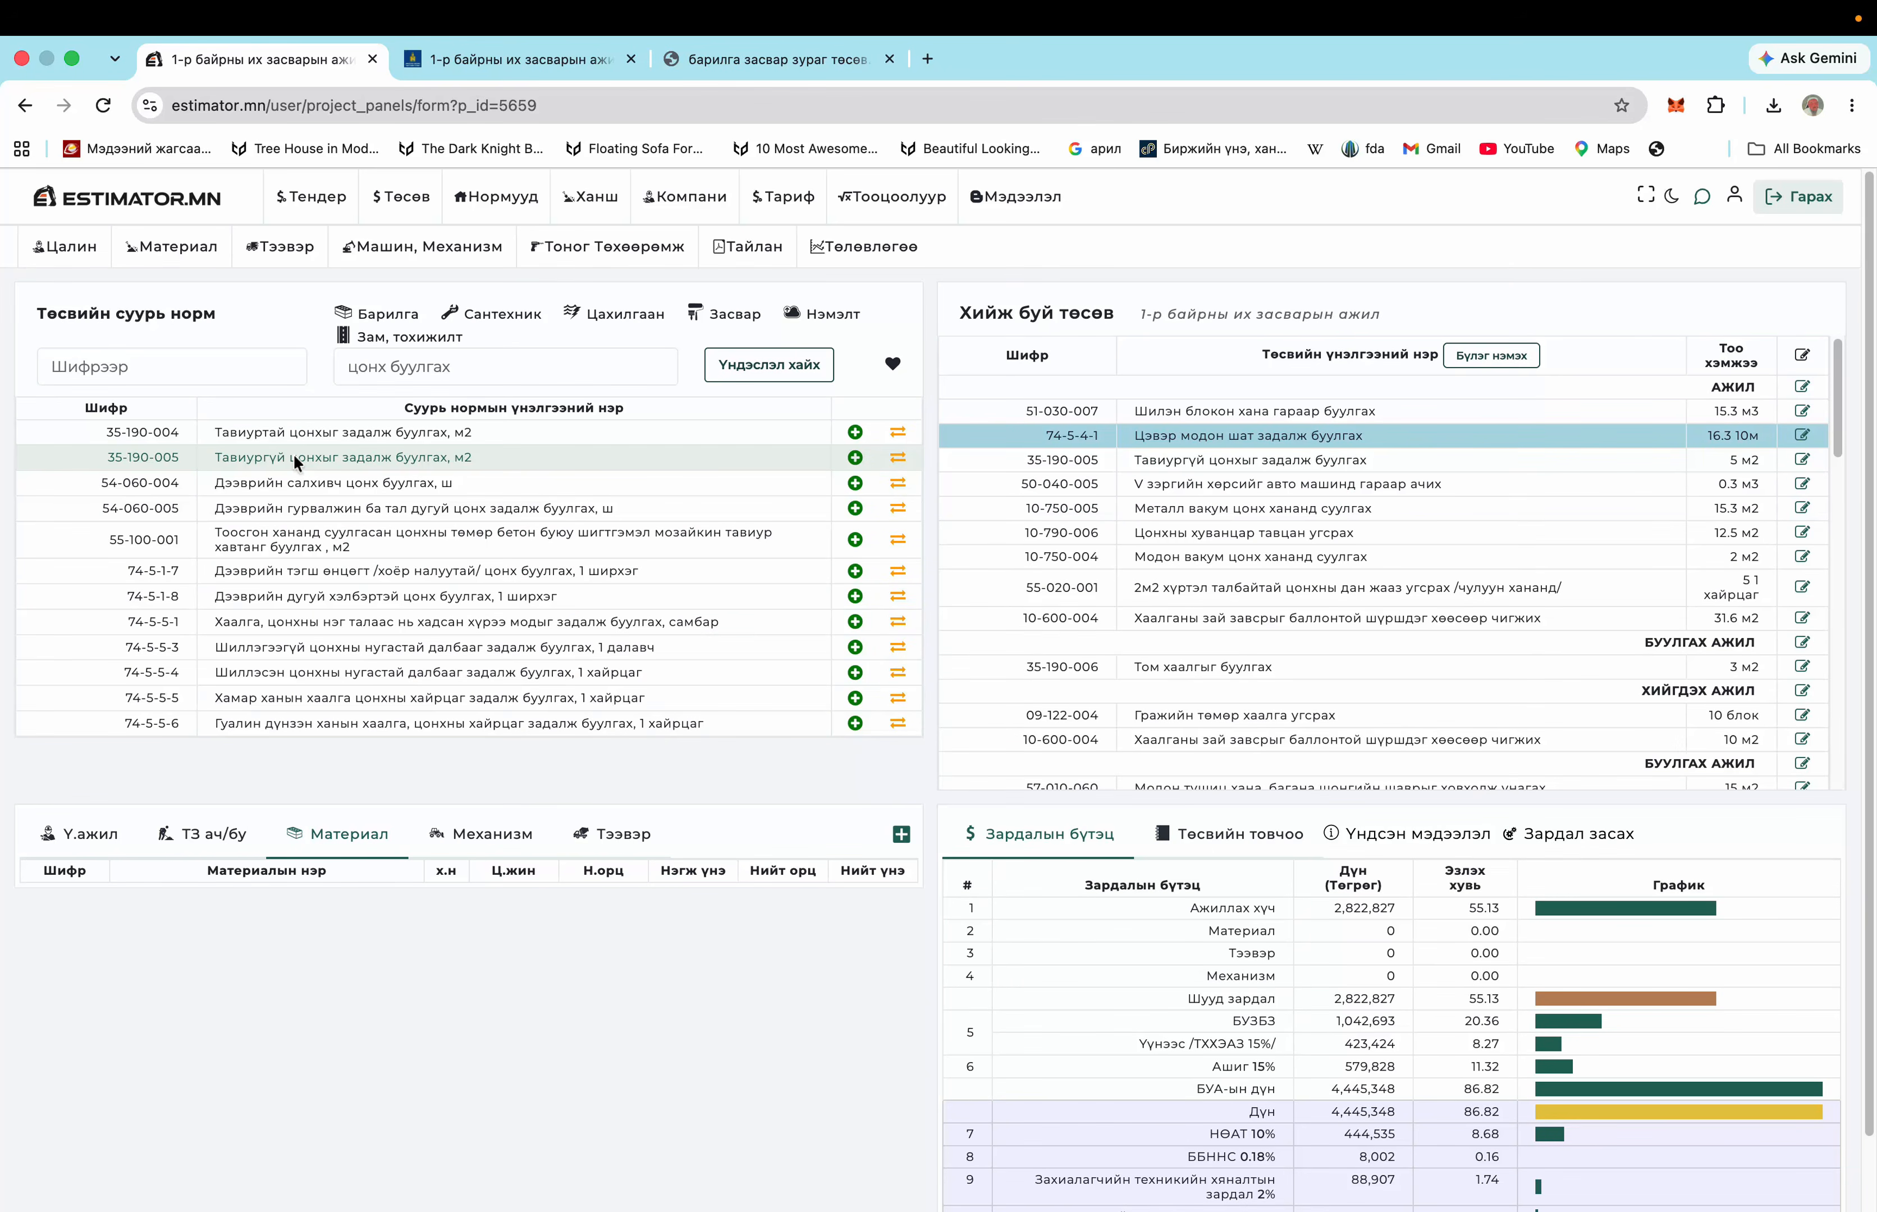
pyautogui.click(296, 462)
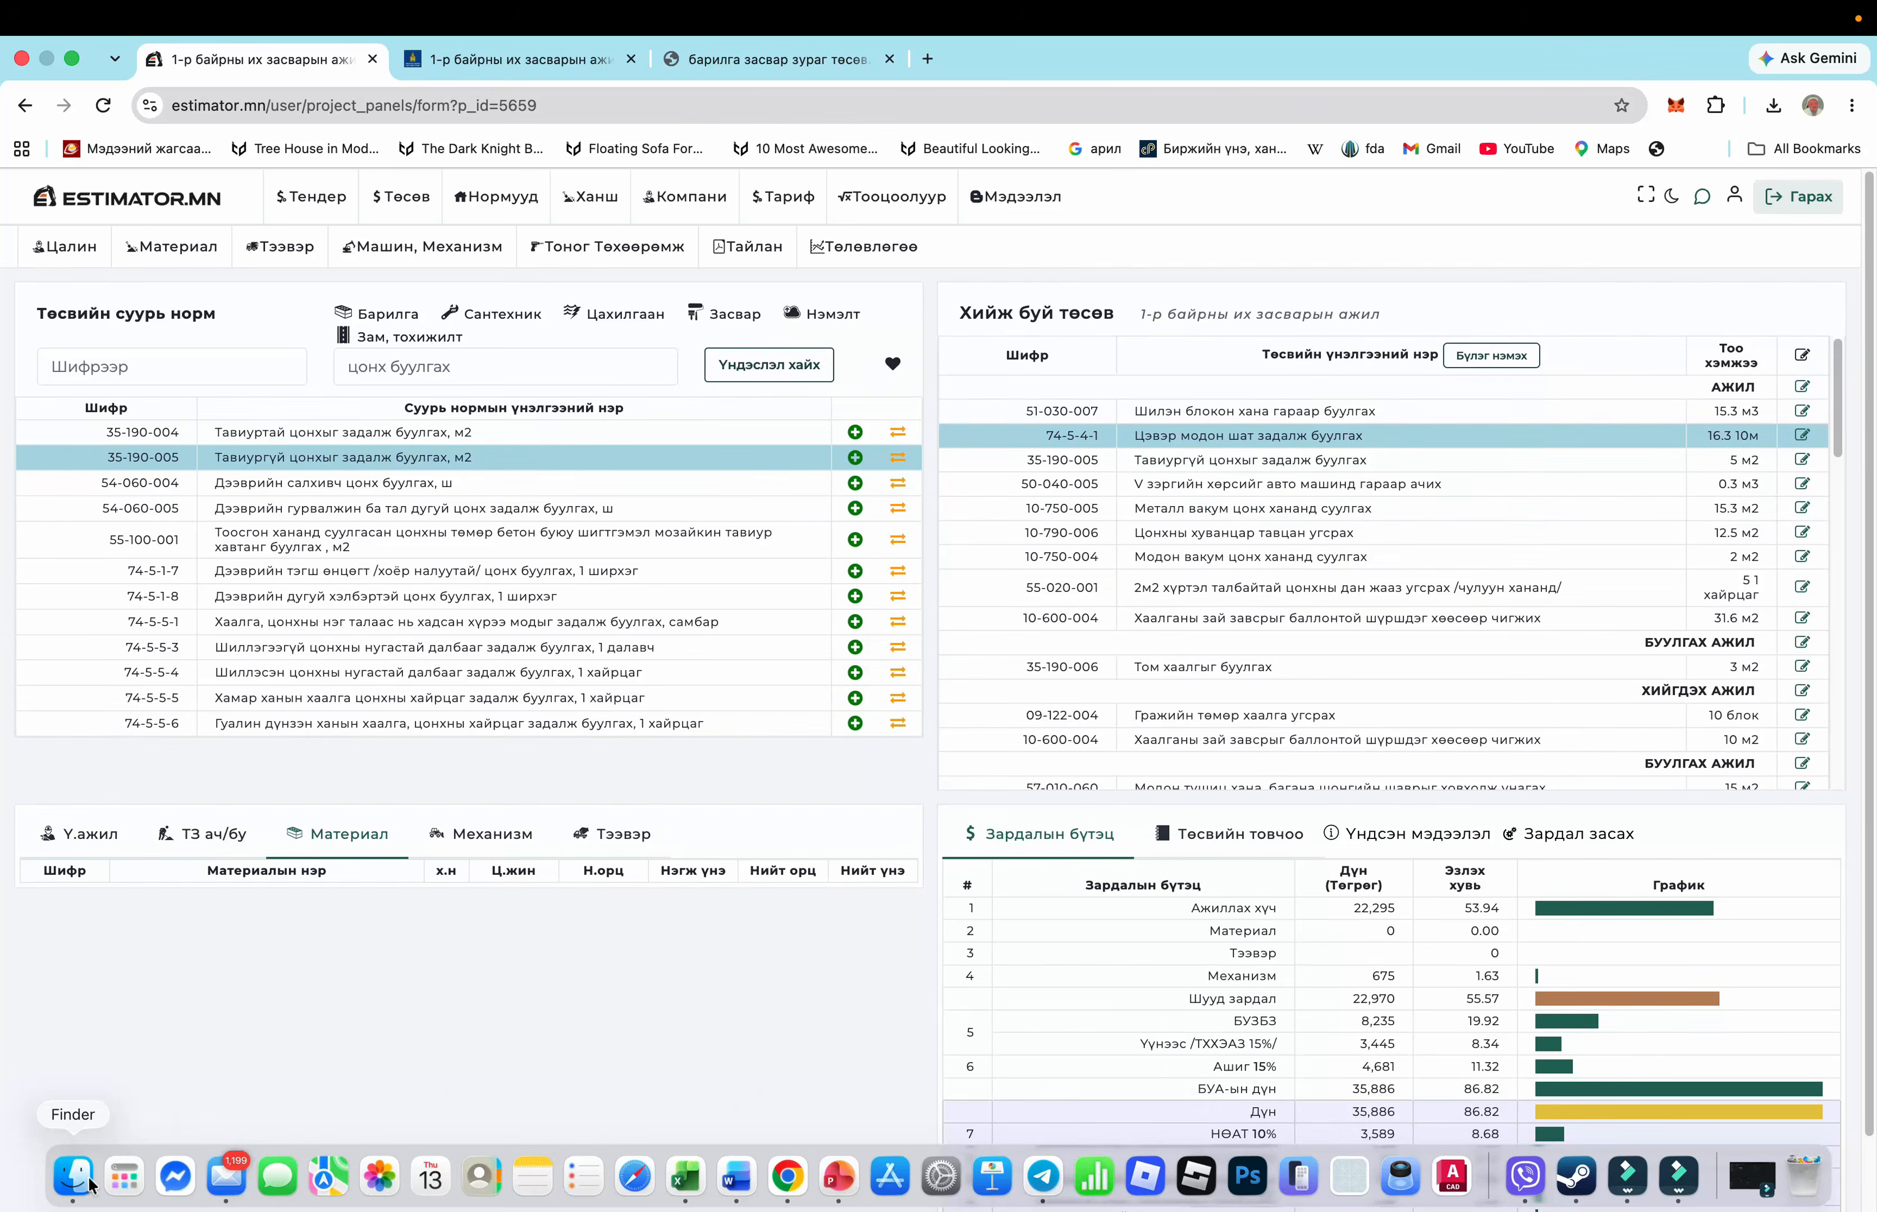
pyautogui.click(71, 1167)
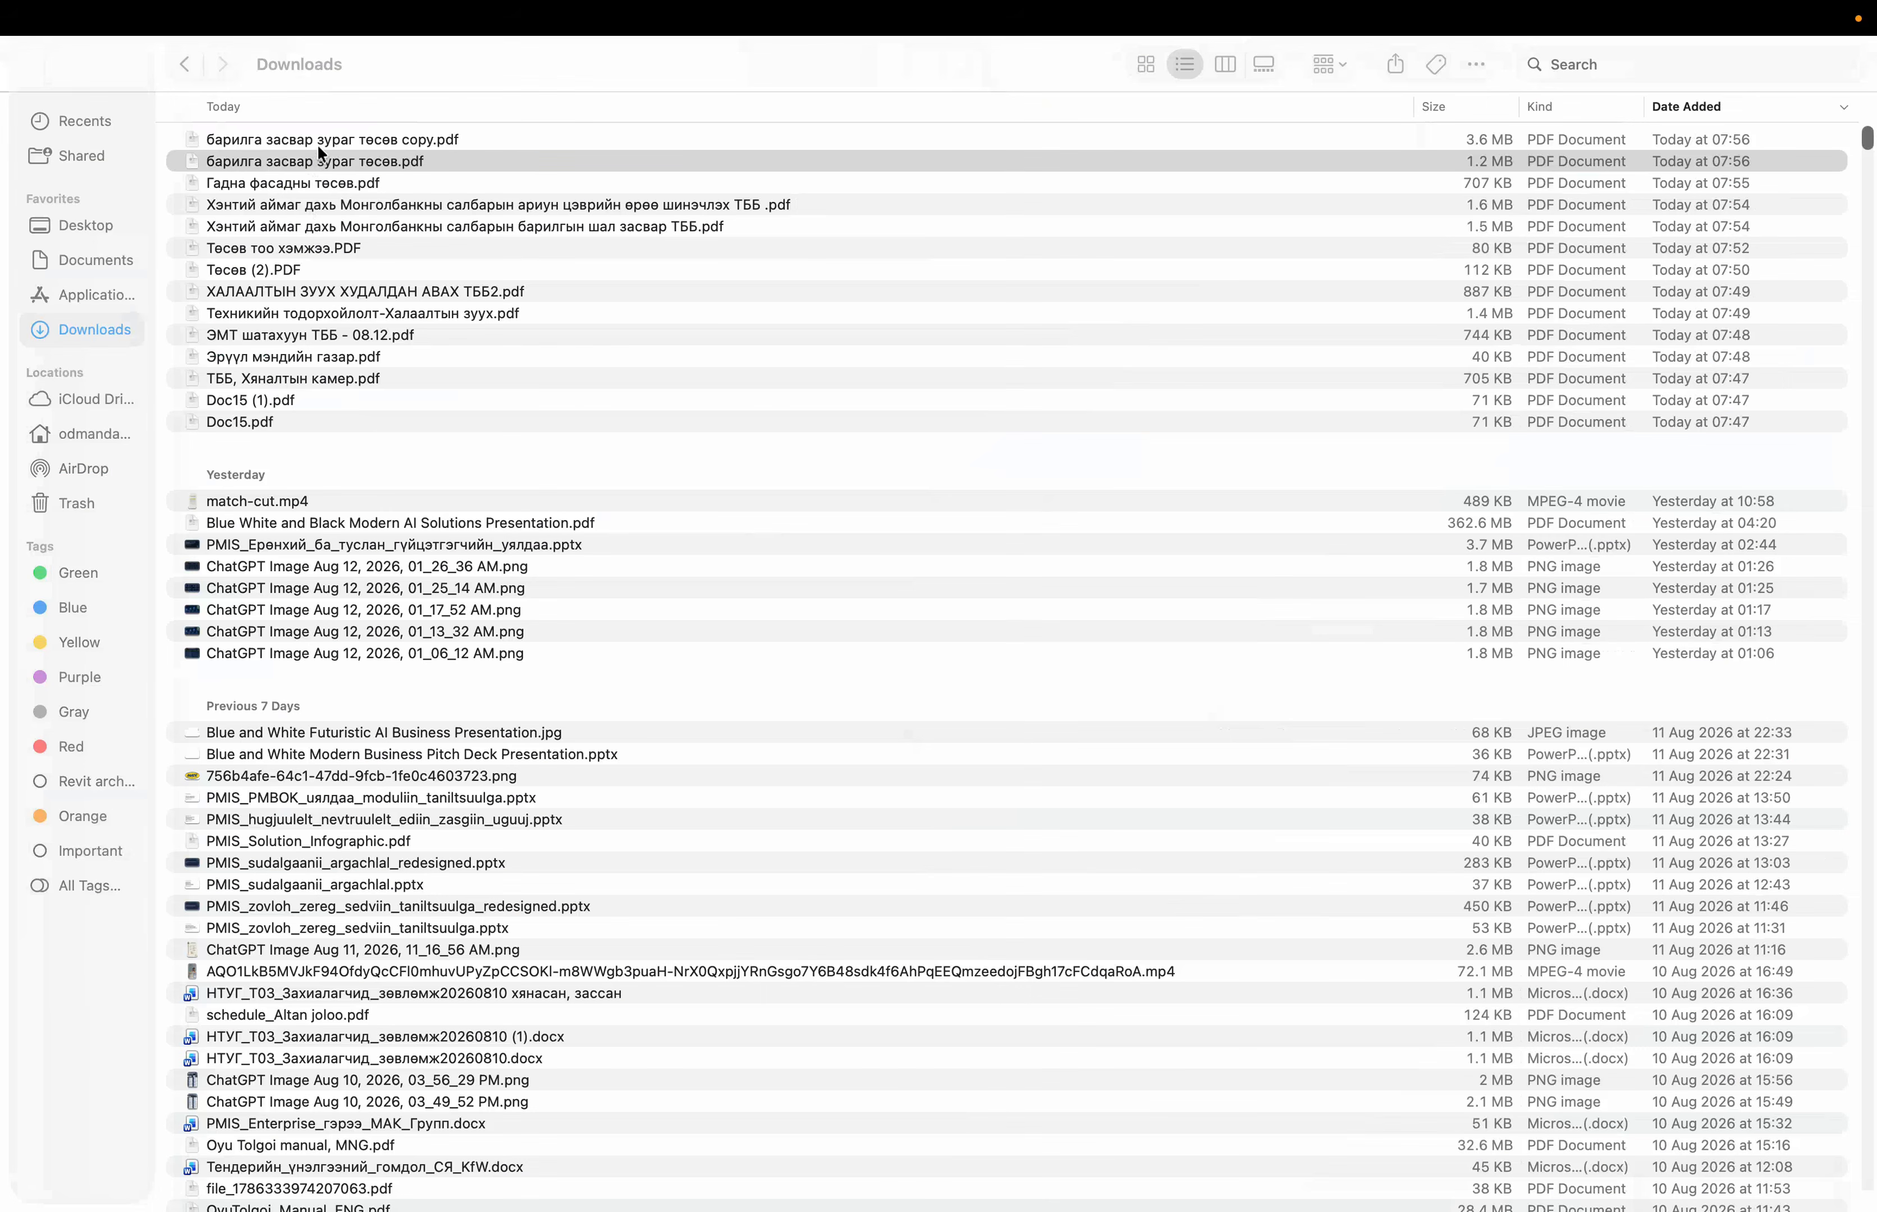
# Open and close the PDF copy from Downloads, then return the tender PDF to page 1
pyautogui.doubleClick(317, 143)
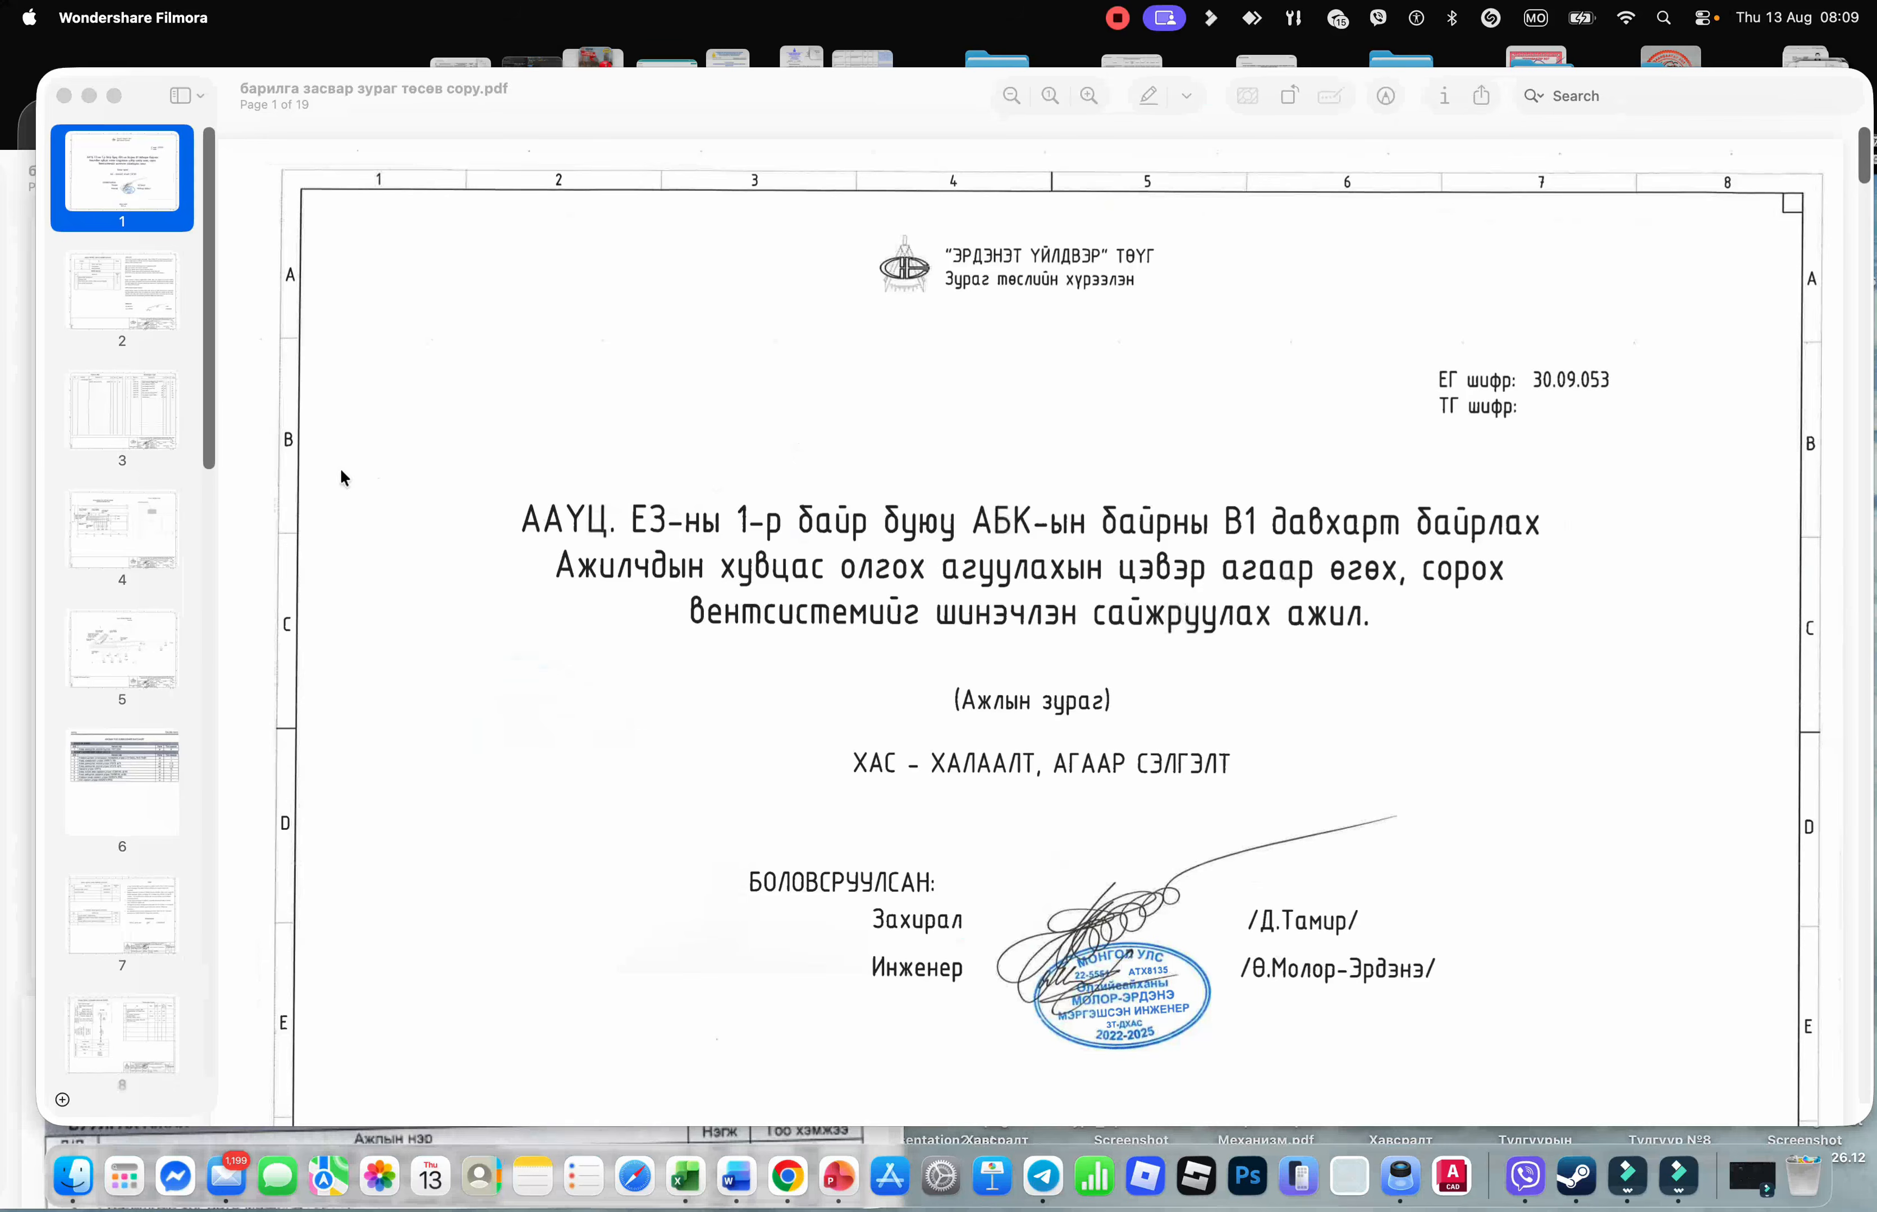
pyautogui.click(65, 96)
pyautogui.scroll(4, 273, 503)
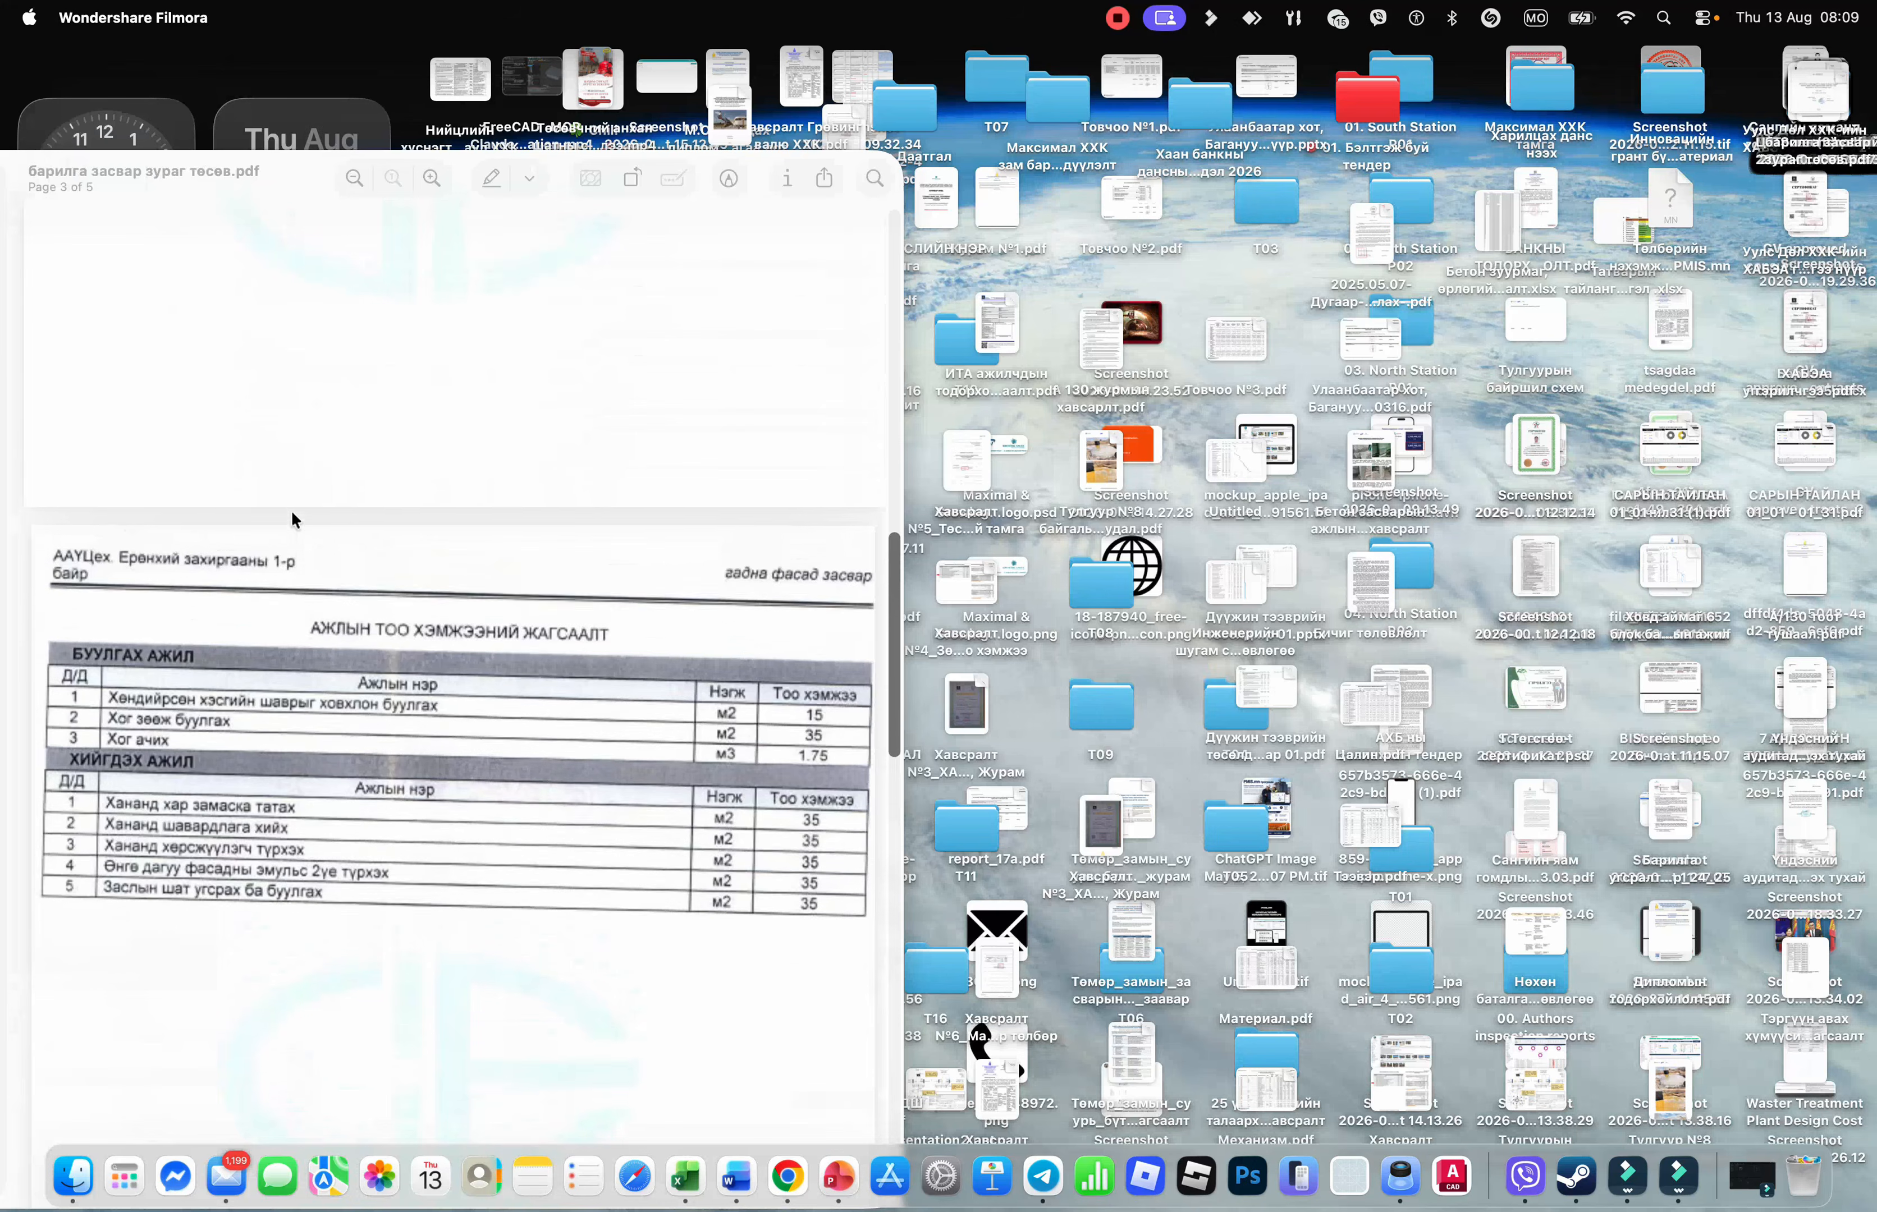
pyautogui.scroll(10, 292, 519)
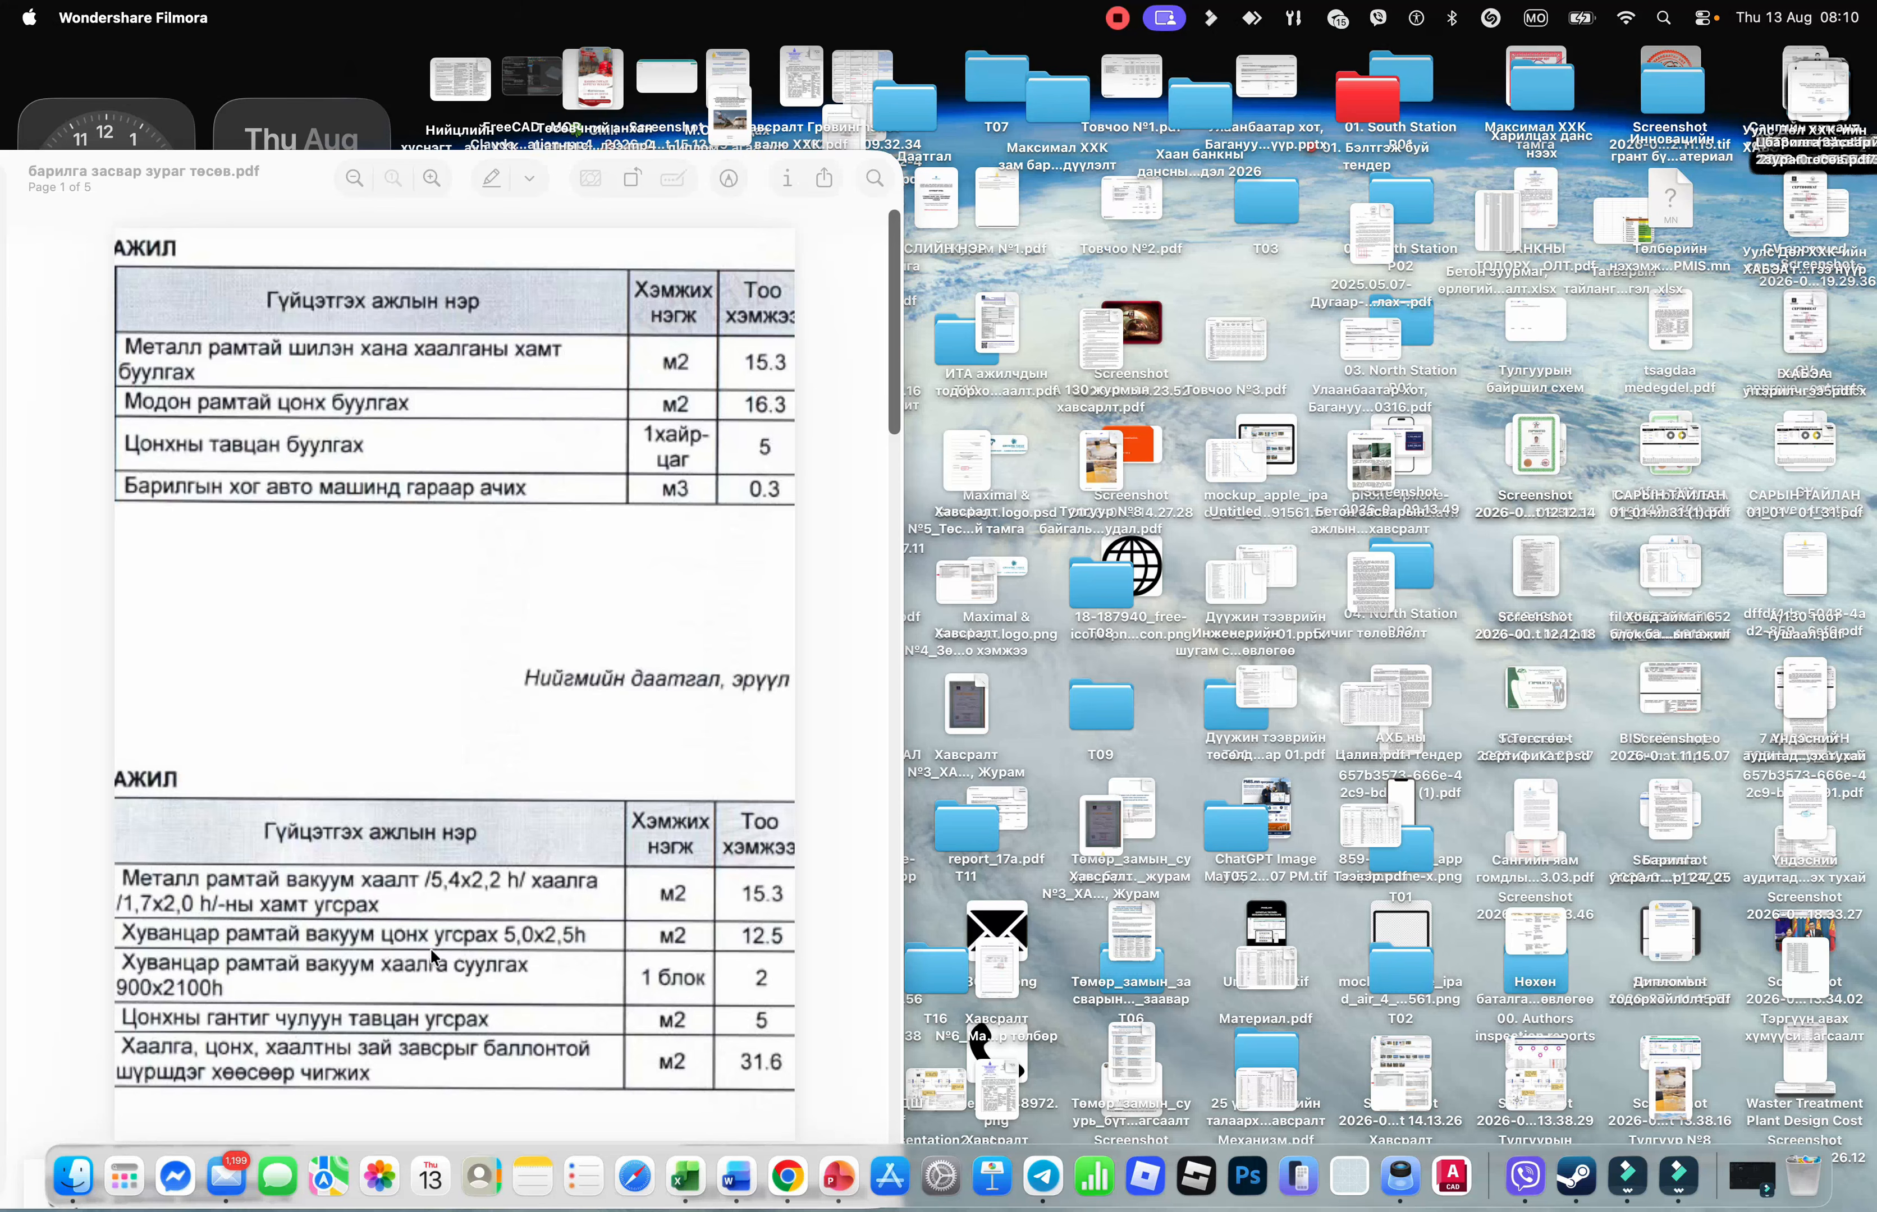
# Switch between the estimate page and the tender PDF to compare item 74-5-4-1's 16.3 quantity
pyautogui.click(787, 1177)
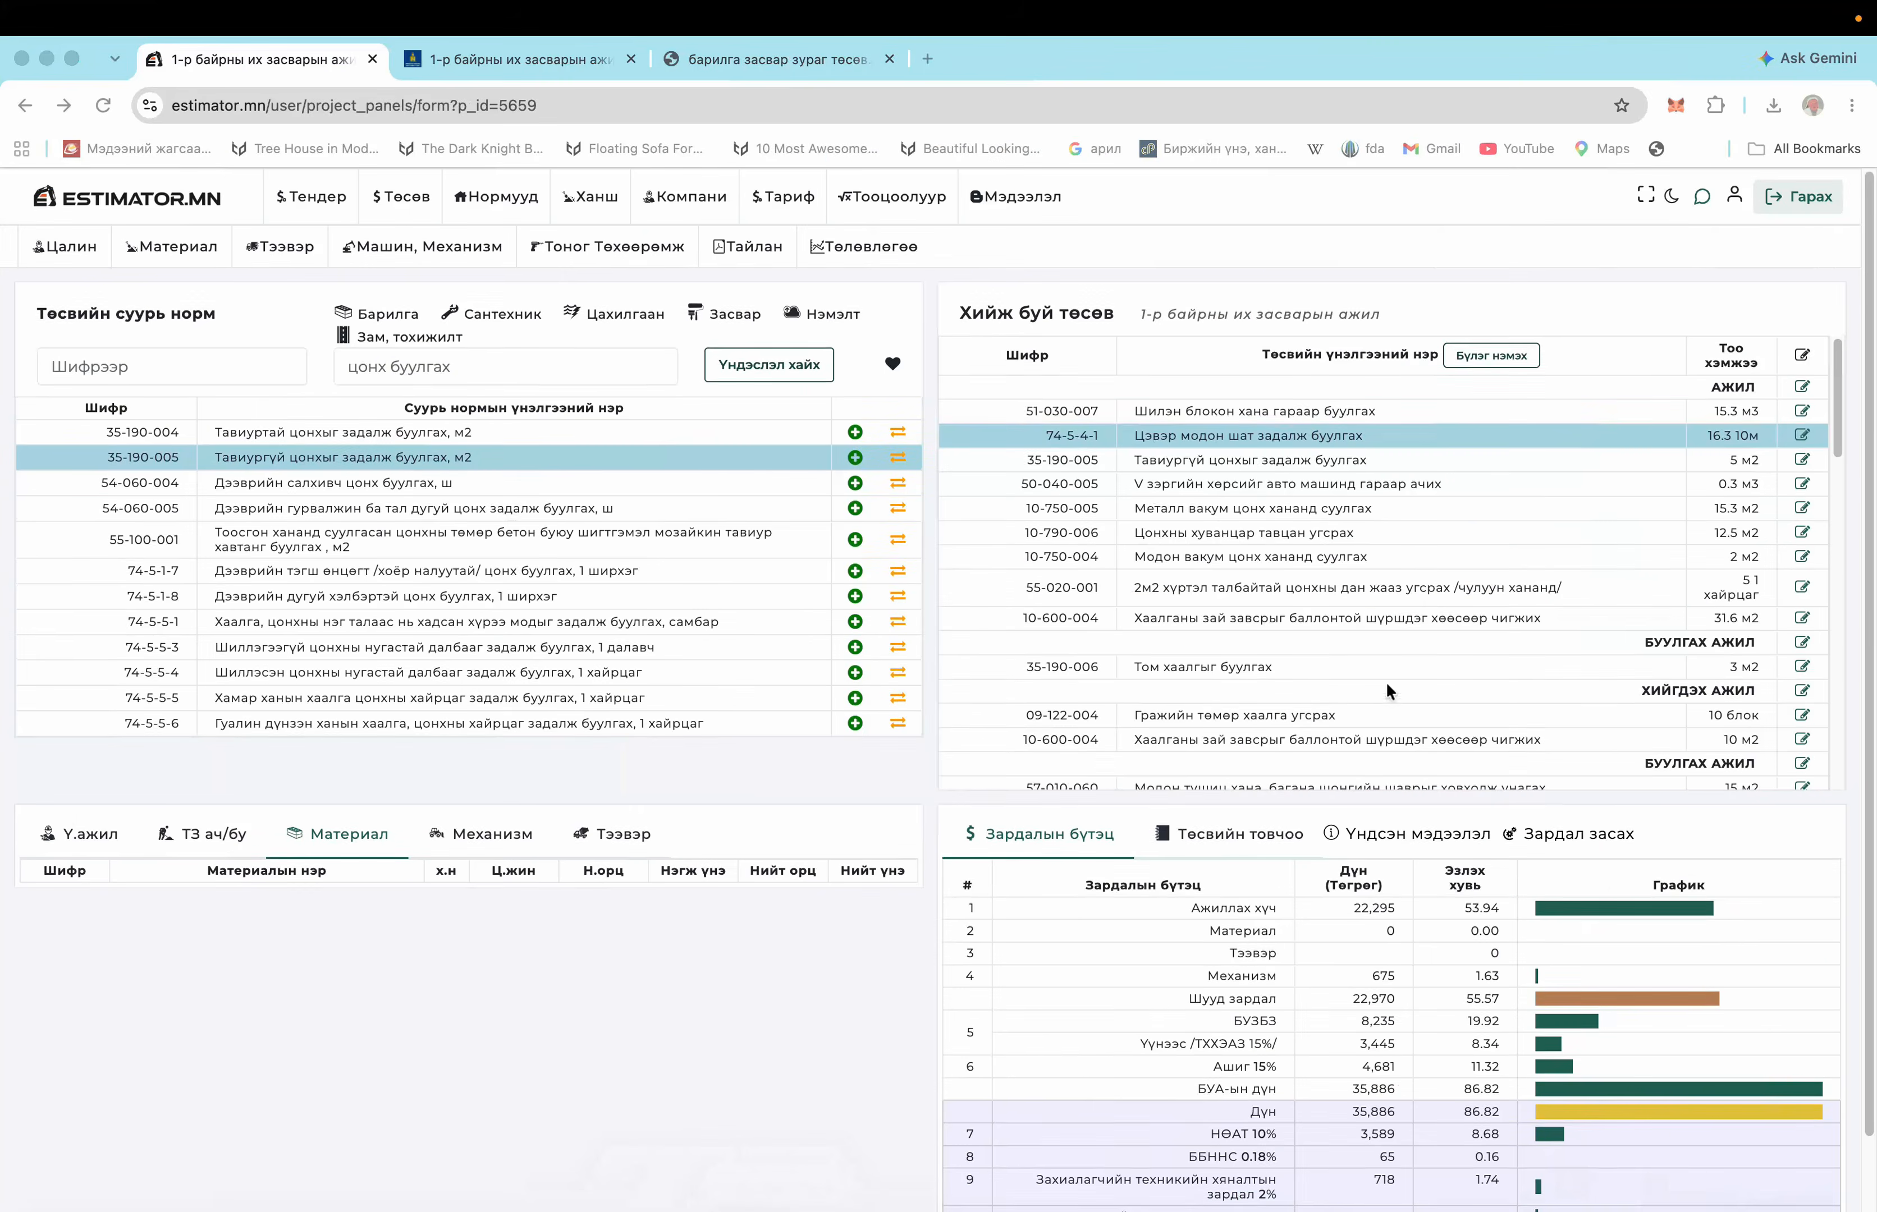
pyautogui.scroll(-1, 1524, 426)
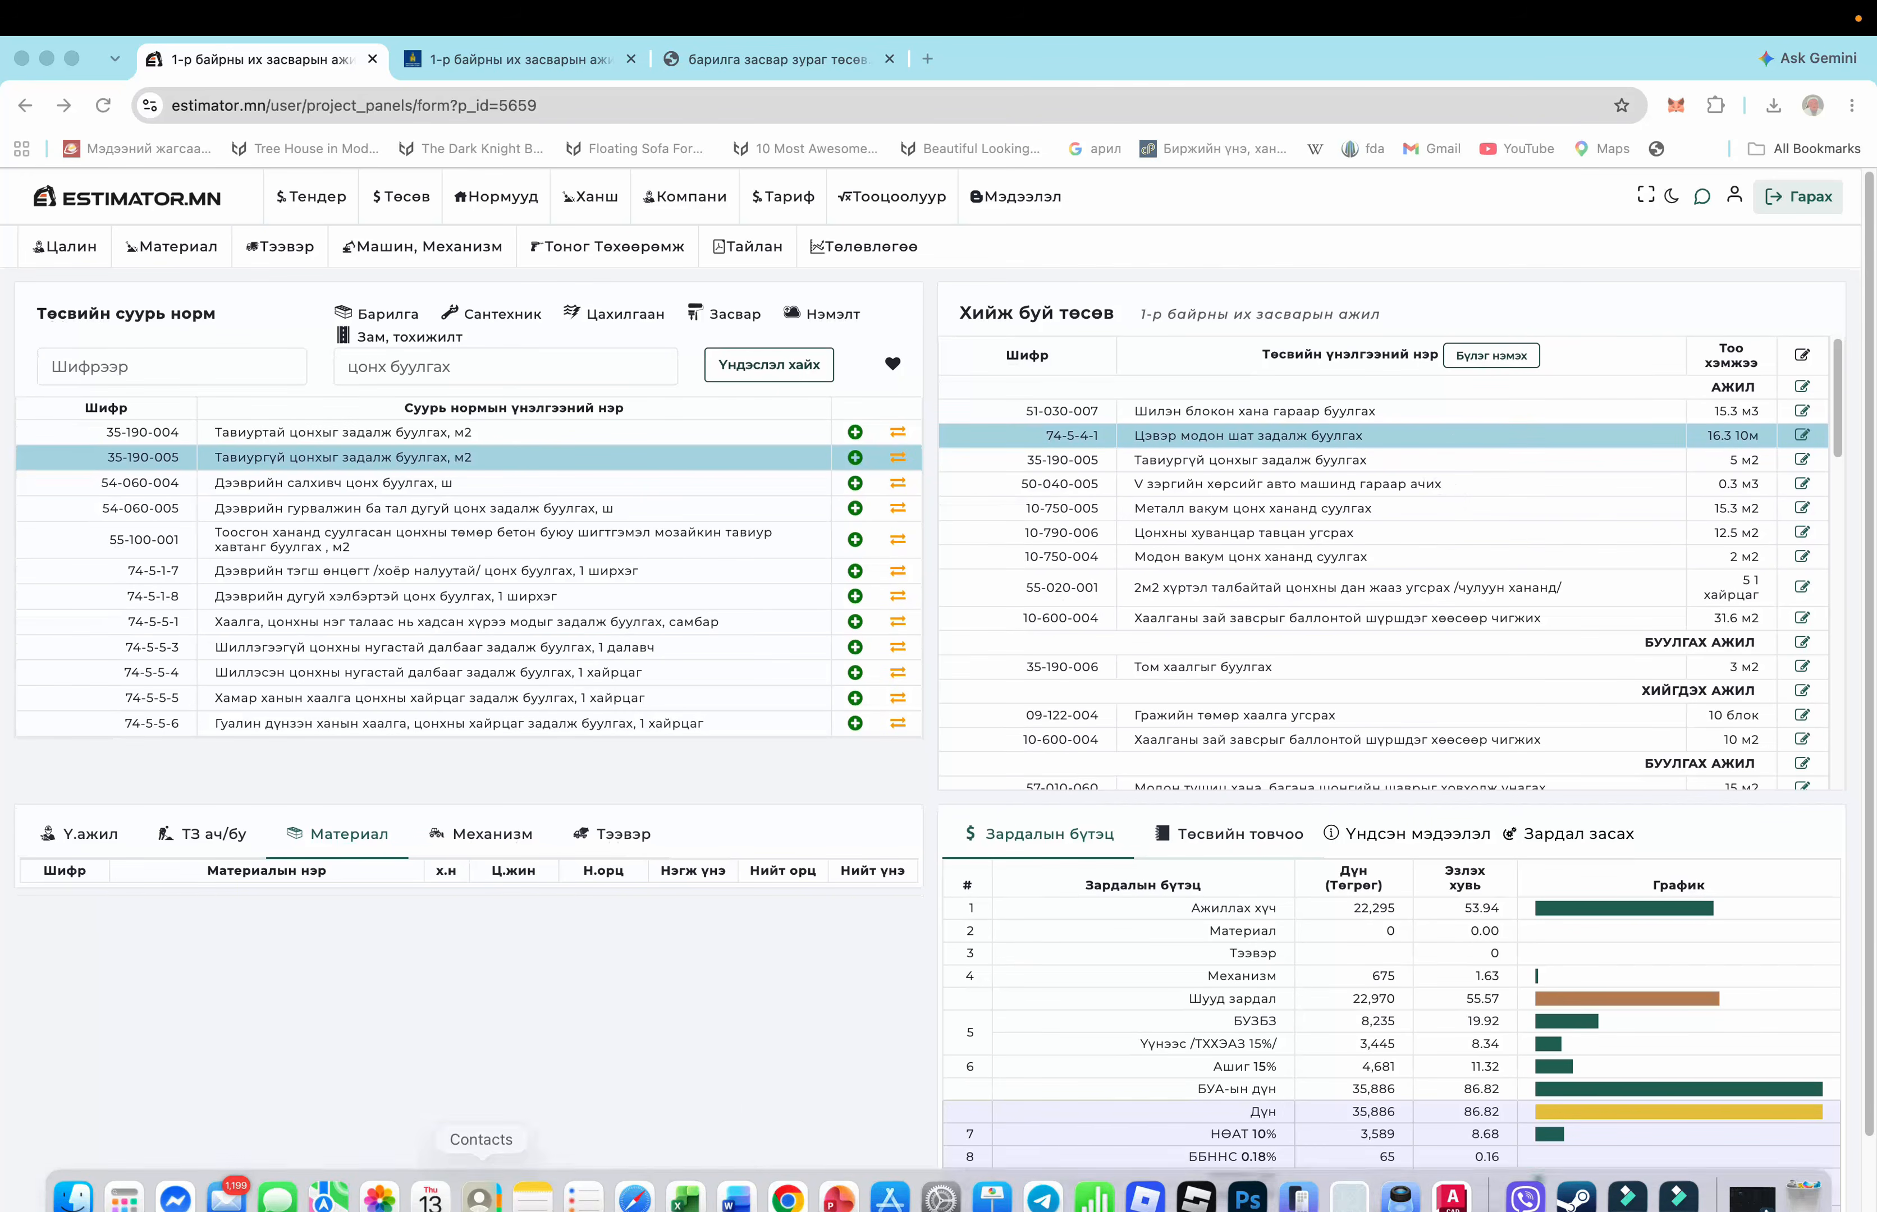
pyautogui.click(1400, 1178)
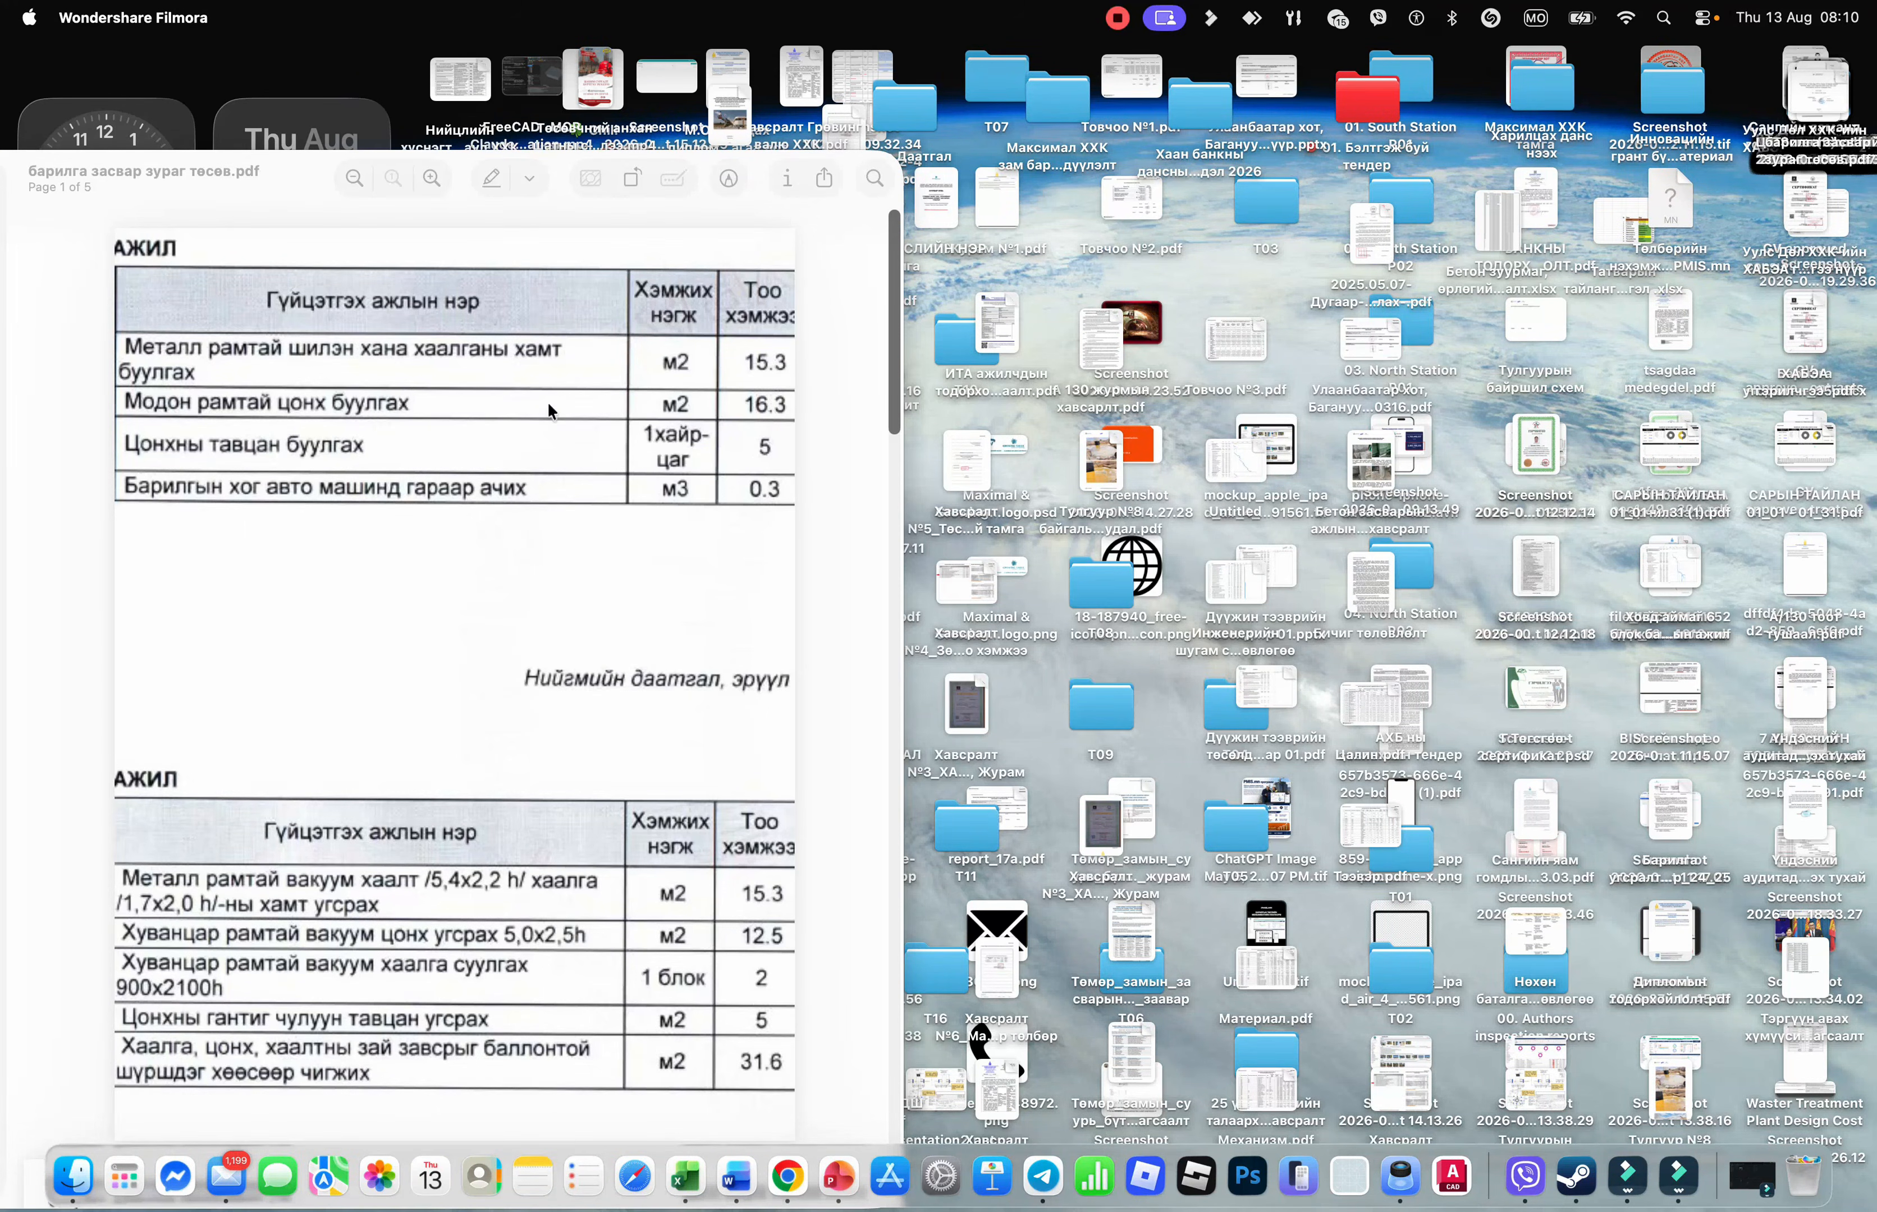
pyautogui.click(787, 1176)
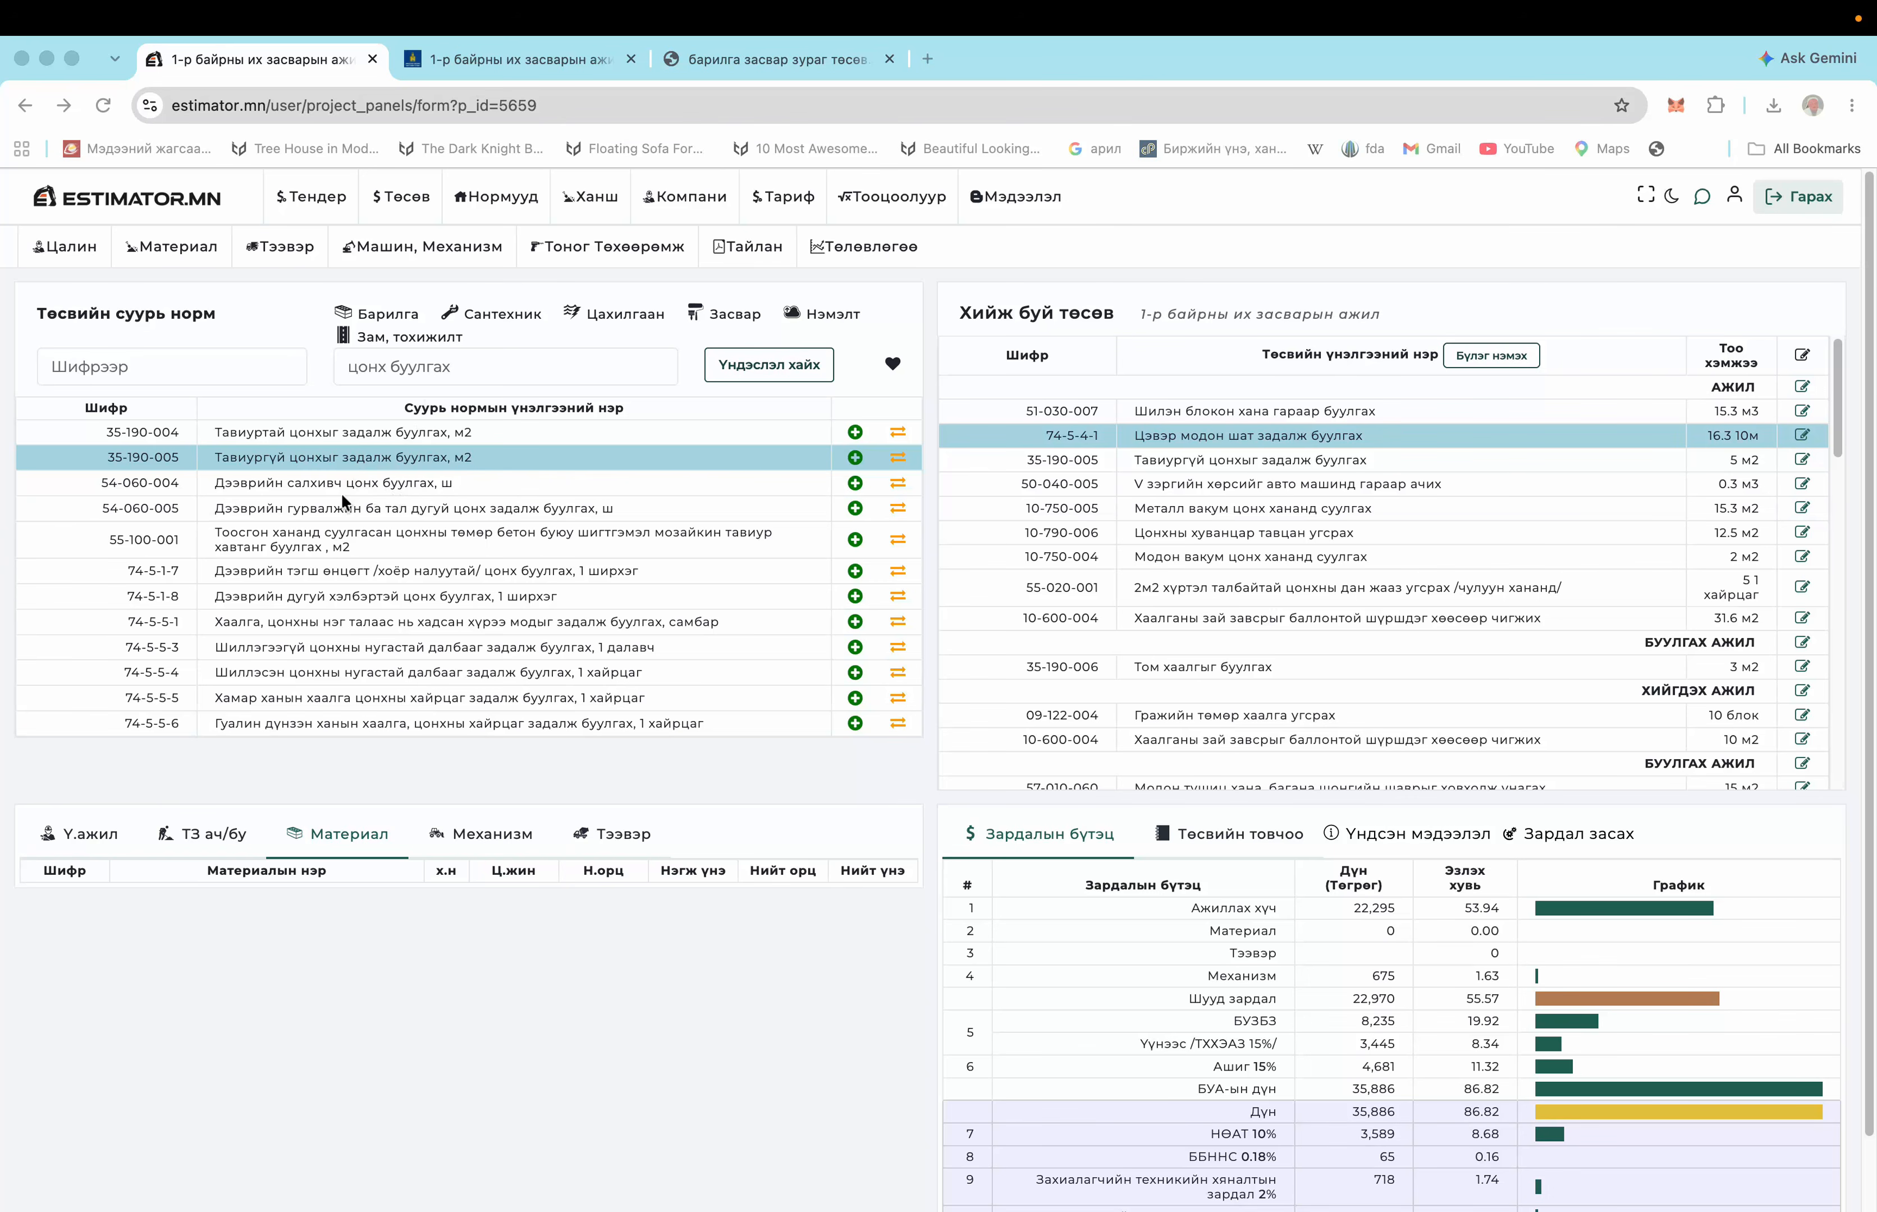
# Replace estimate item 74-5-4-1 with norm 35-190-004, Тавиуртай цонхыг задалж буулгах
pyautogui.click(411, 473)
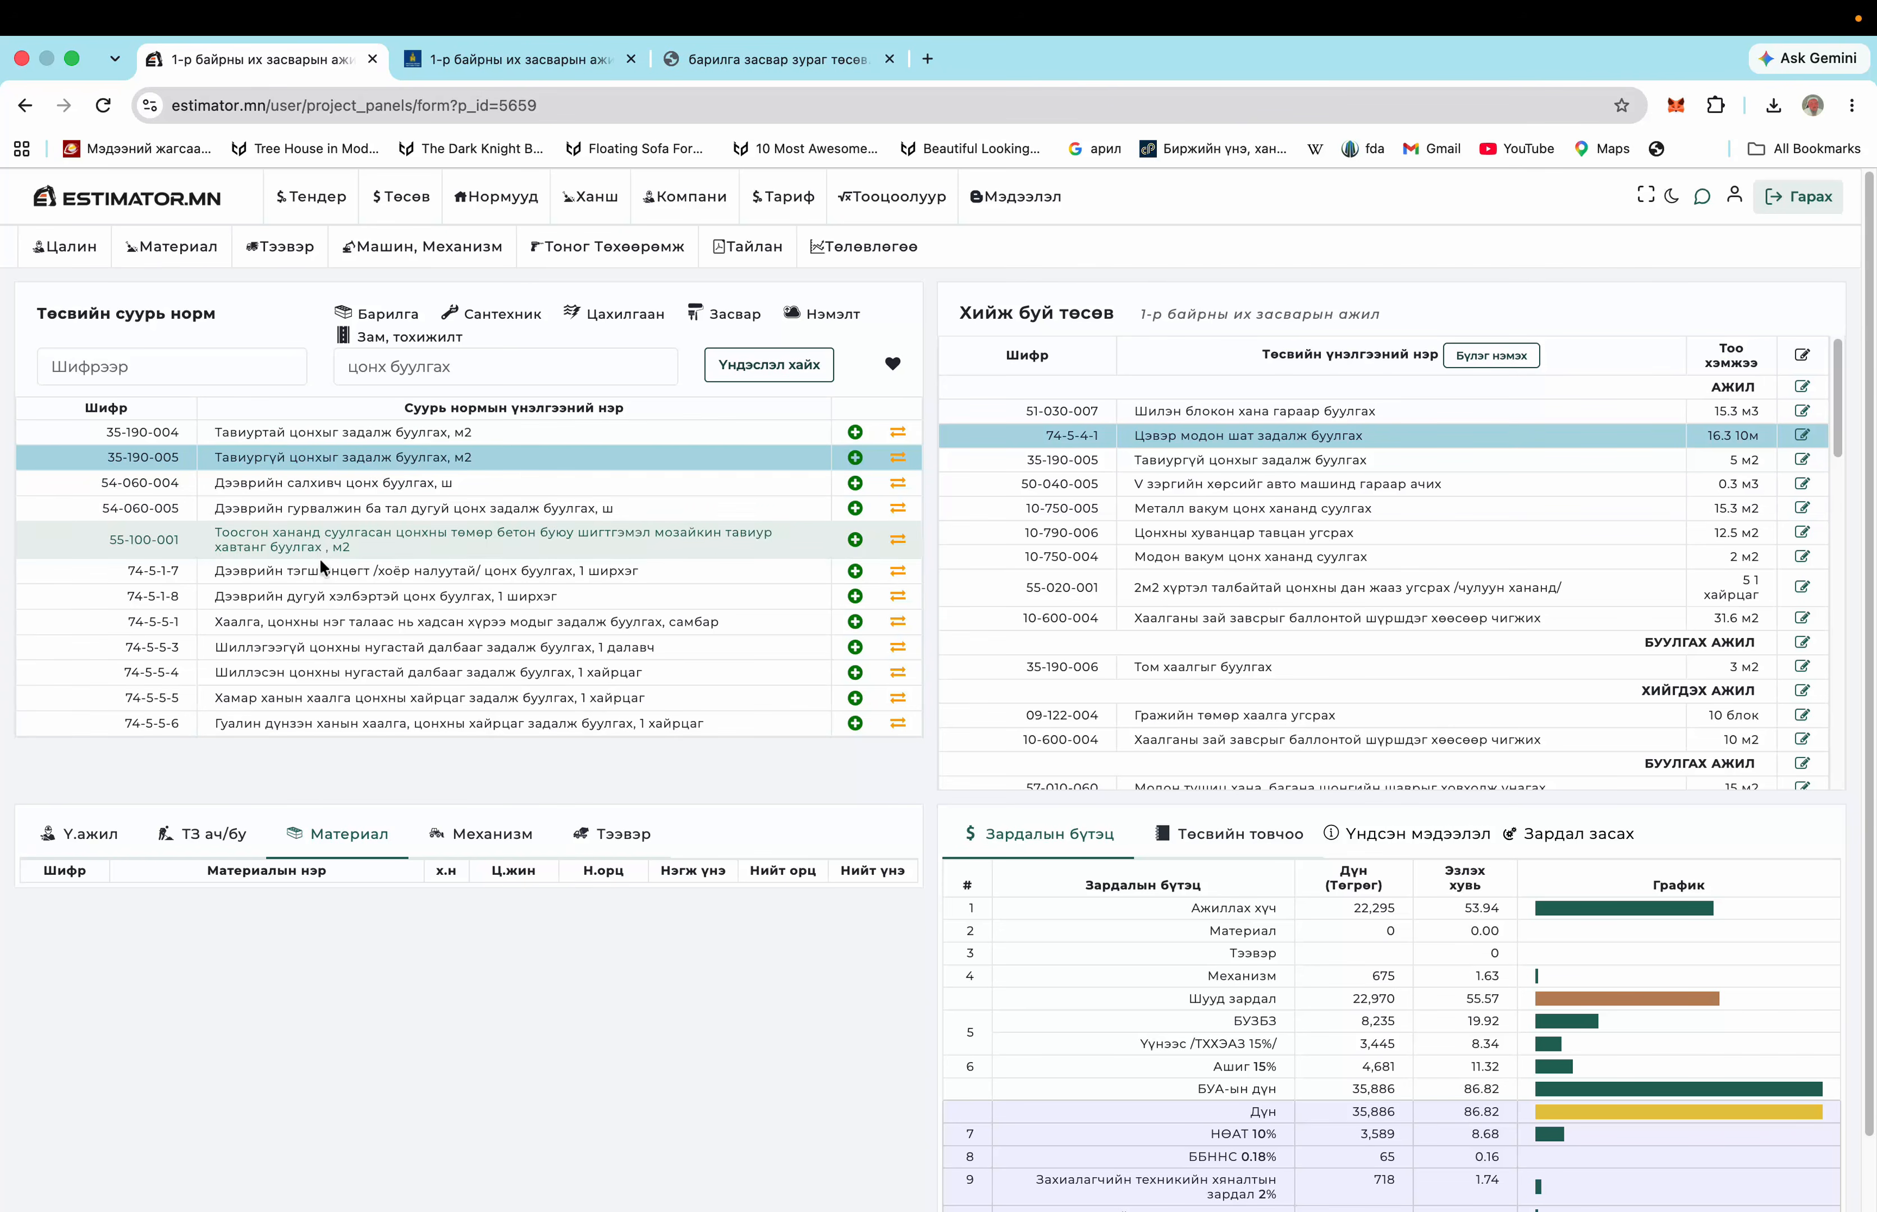
pyautogui.scroll(-1, 331, 653)
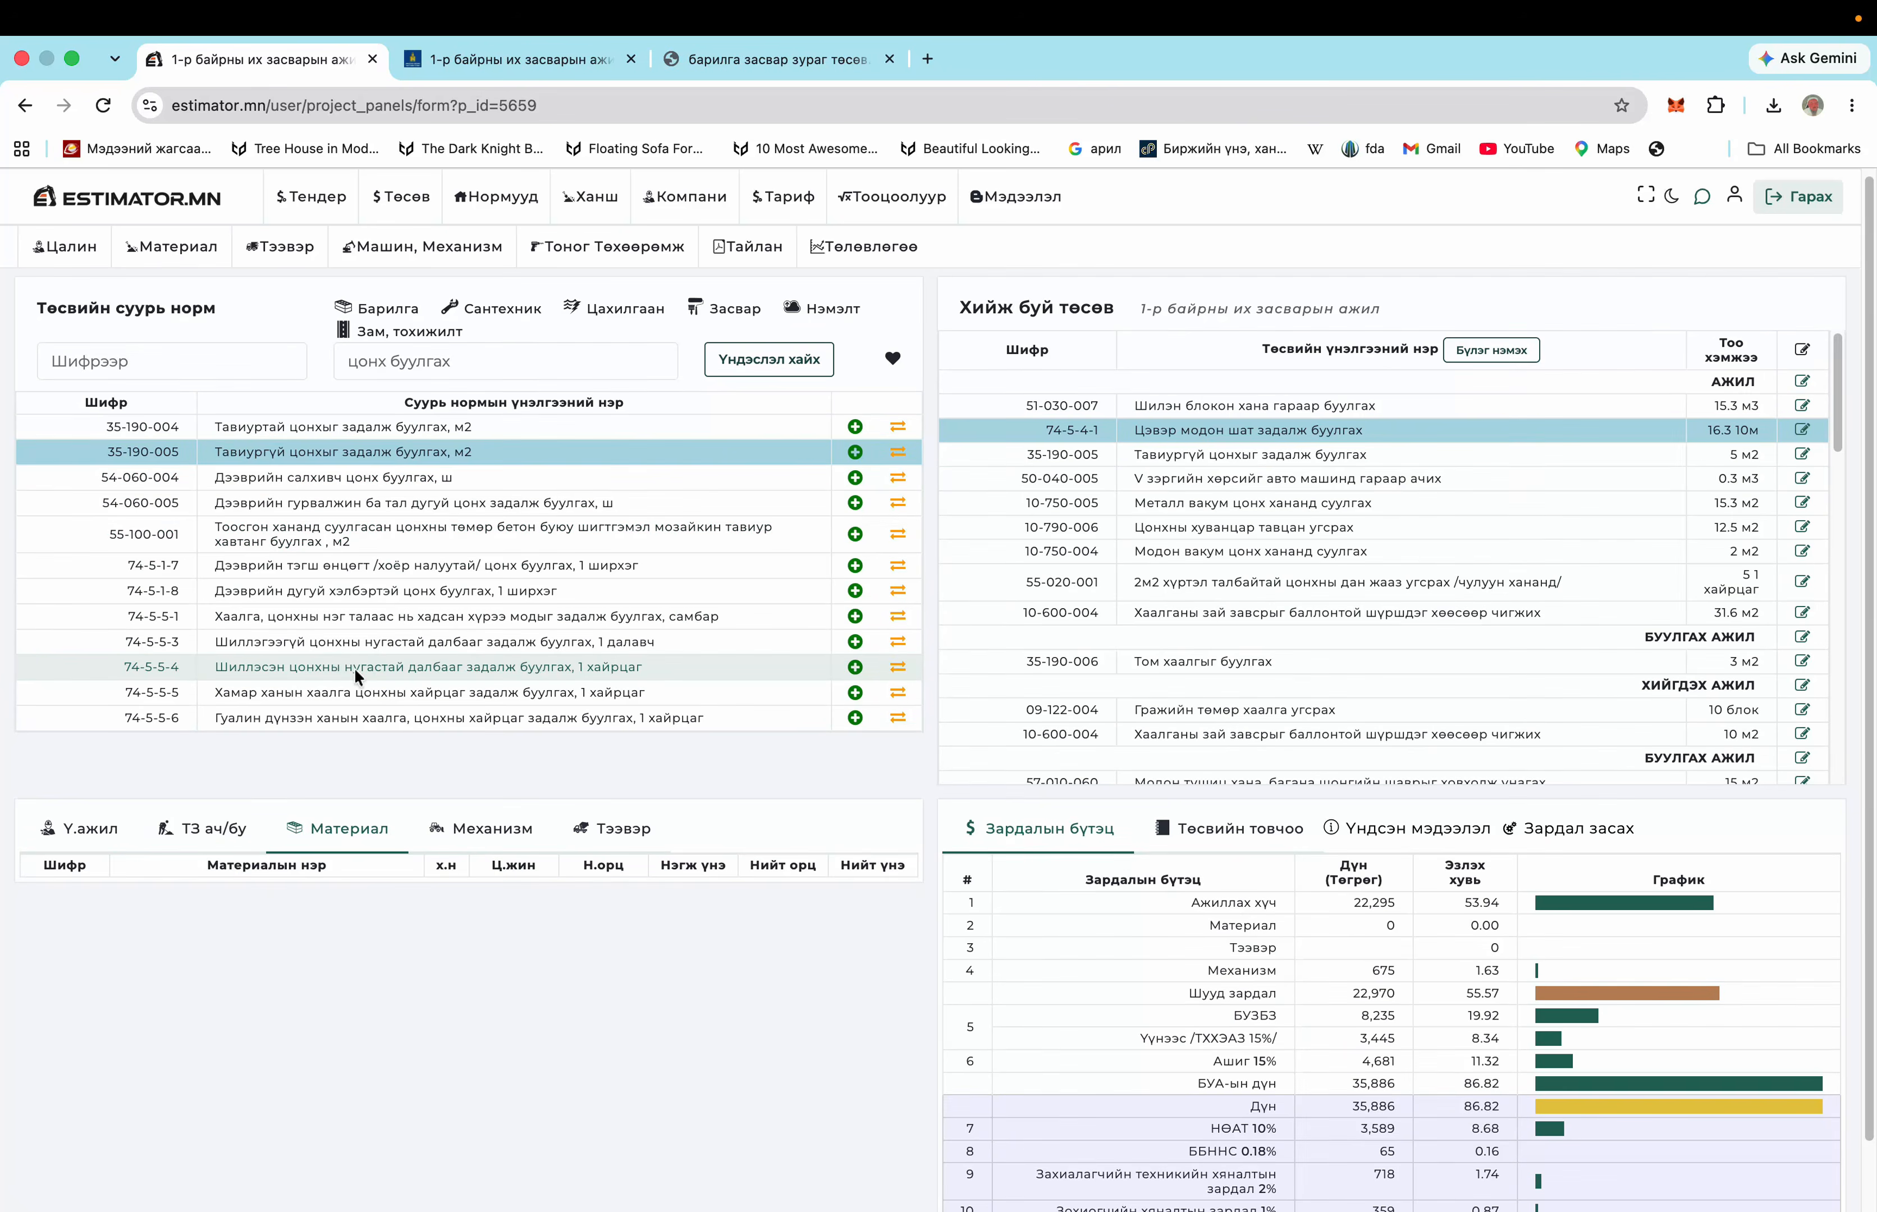
pyautogui.scroll(-2, 354, 669)
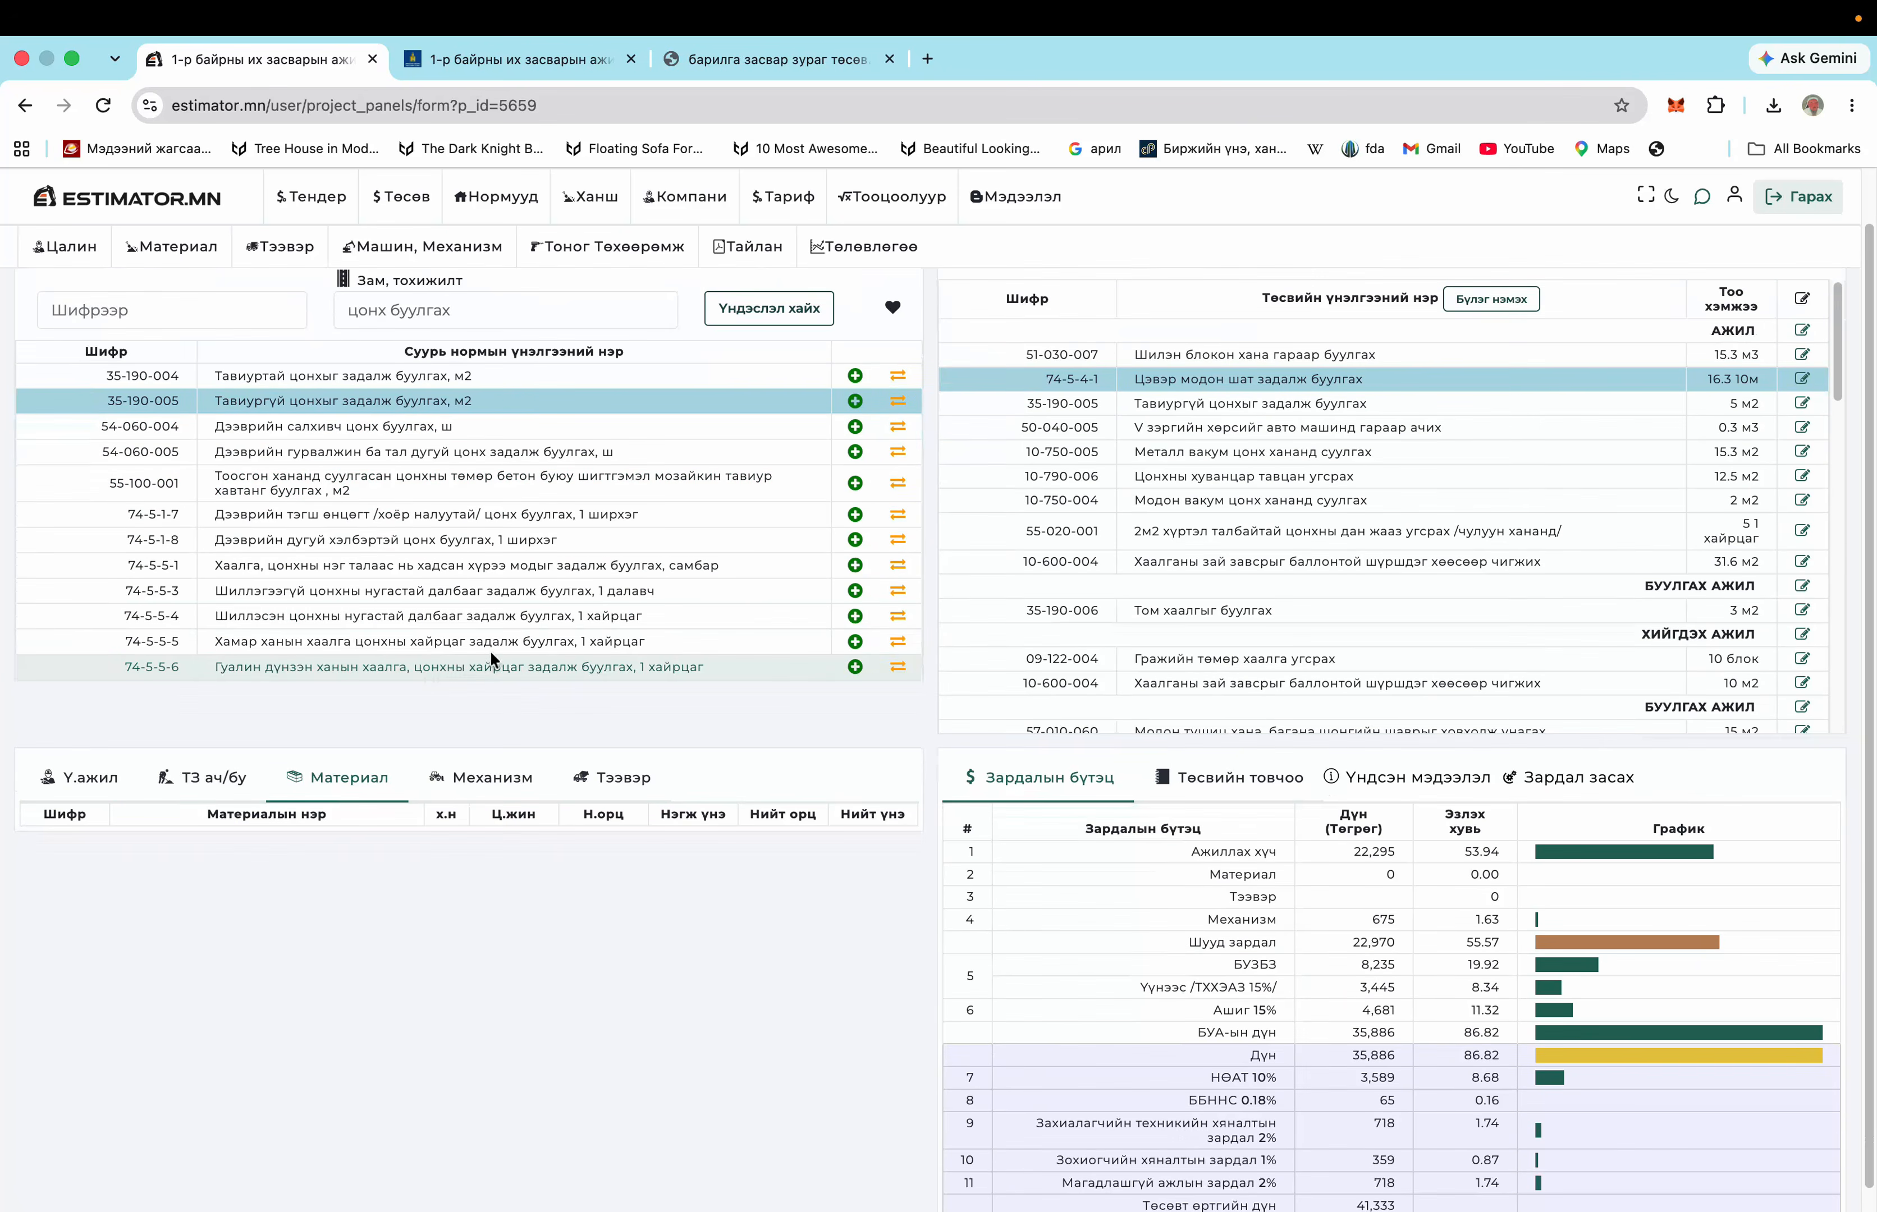
pyautogui.scroll(2, 408, 489)
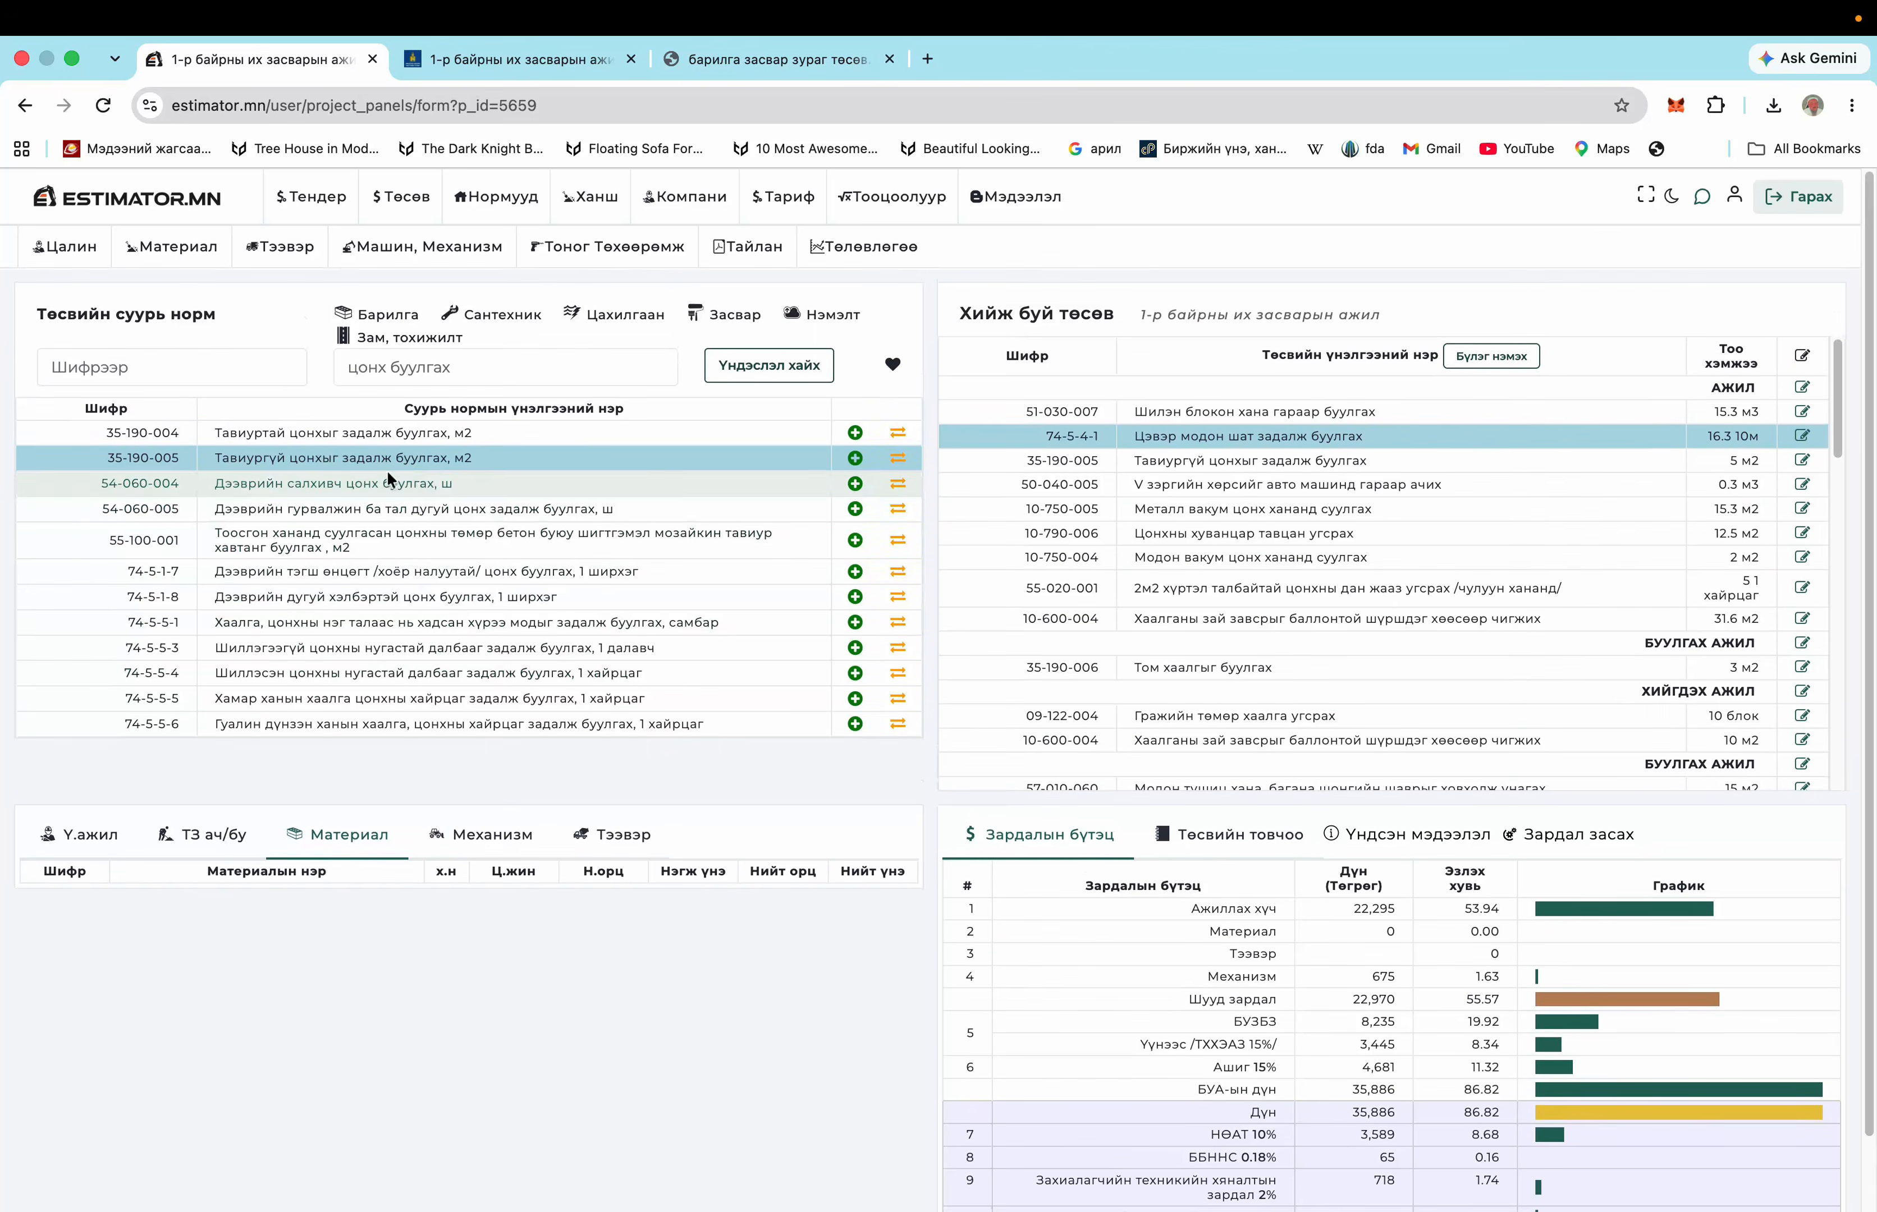
pyautogui.click(388, 431)
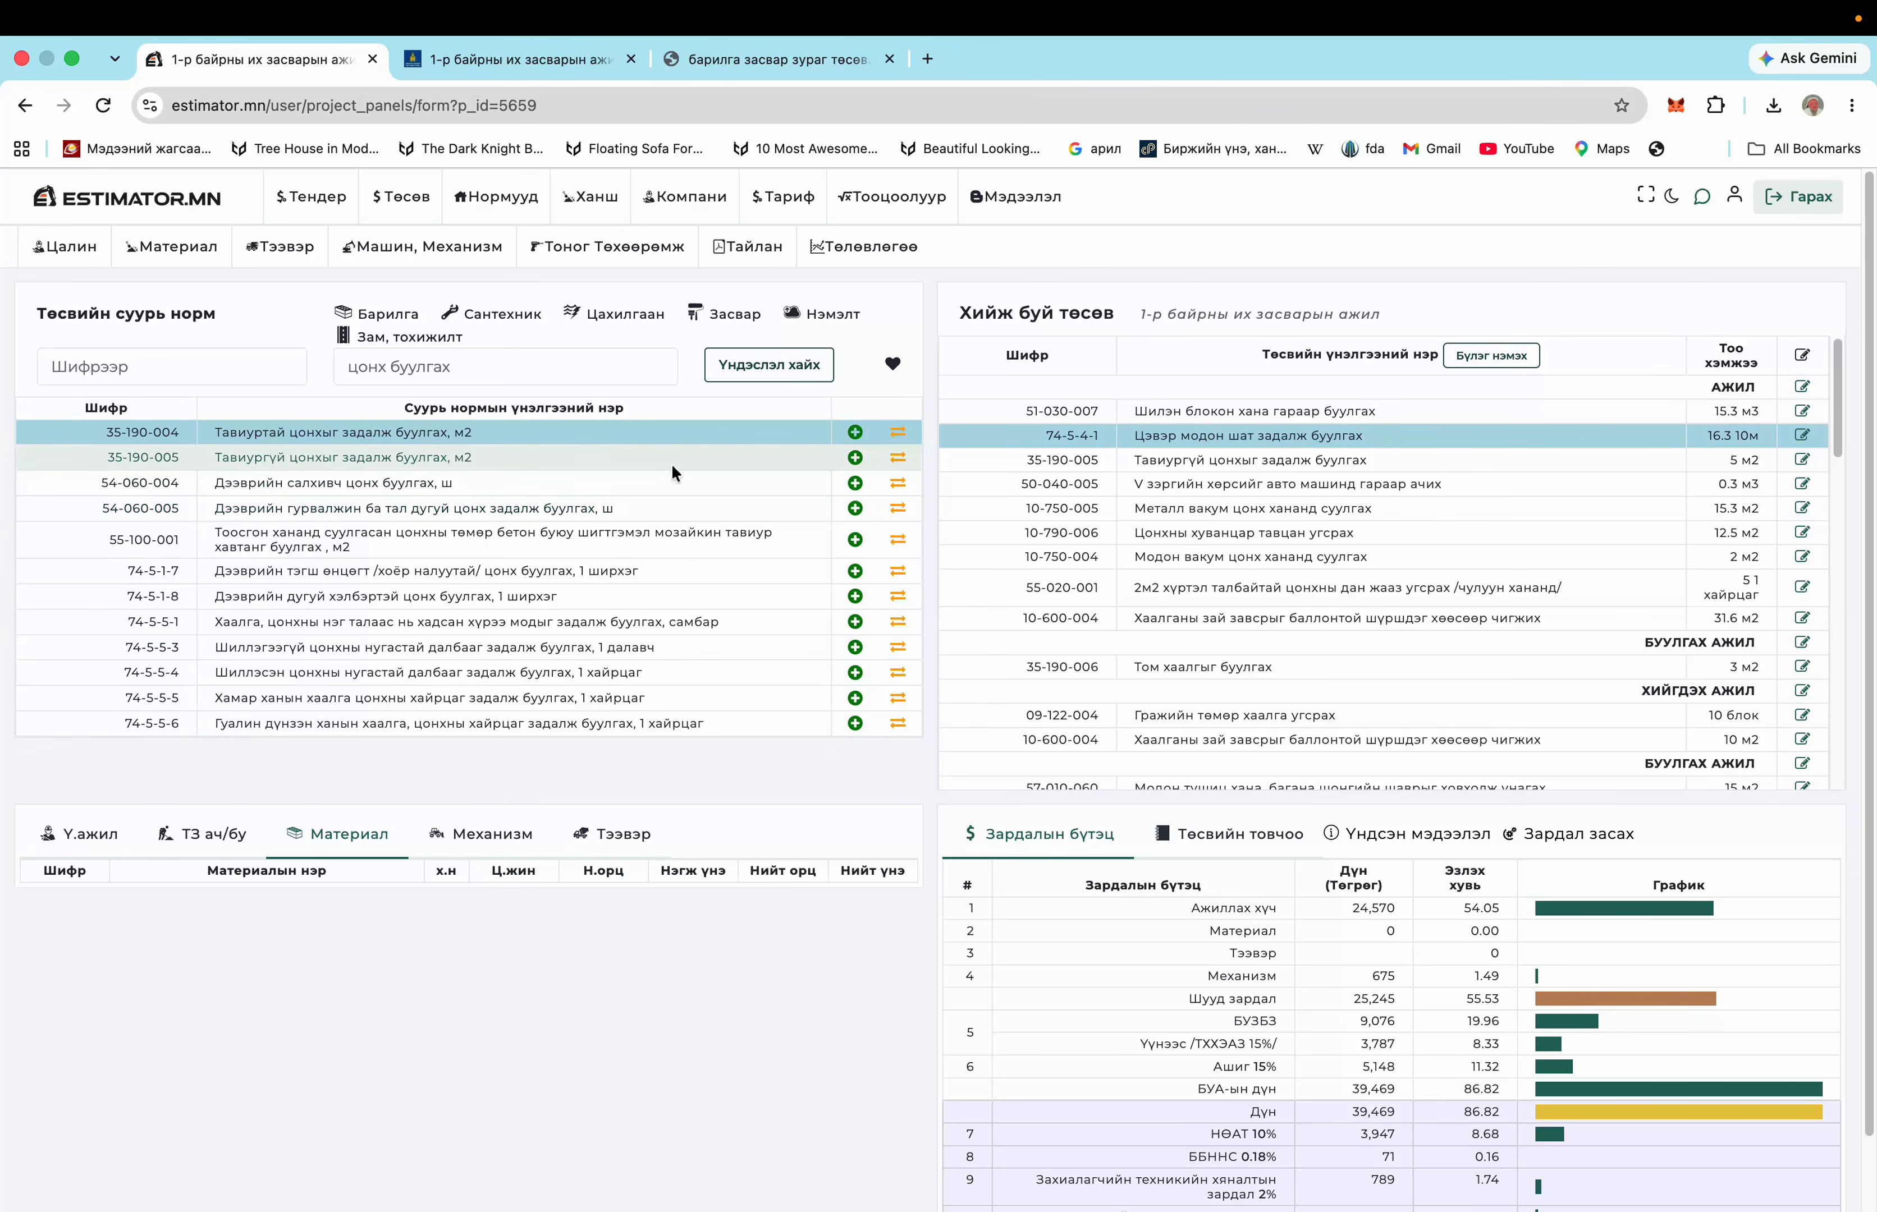
pyautogui.click(899, 439)
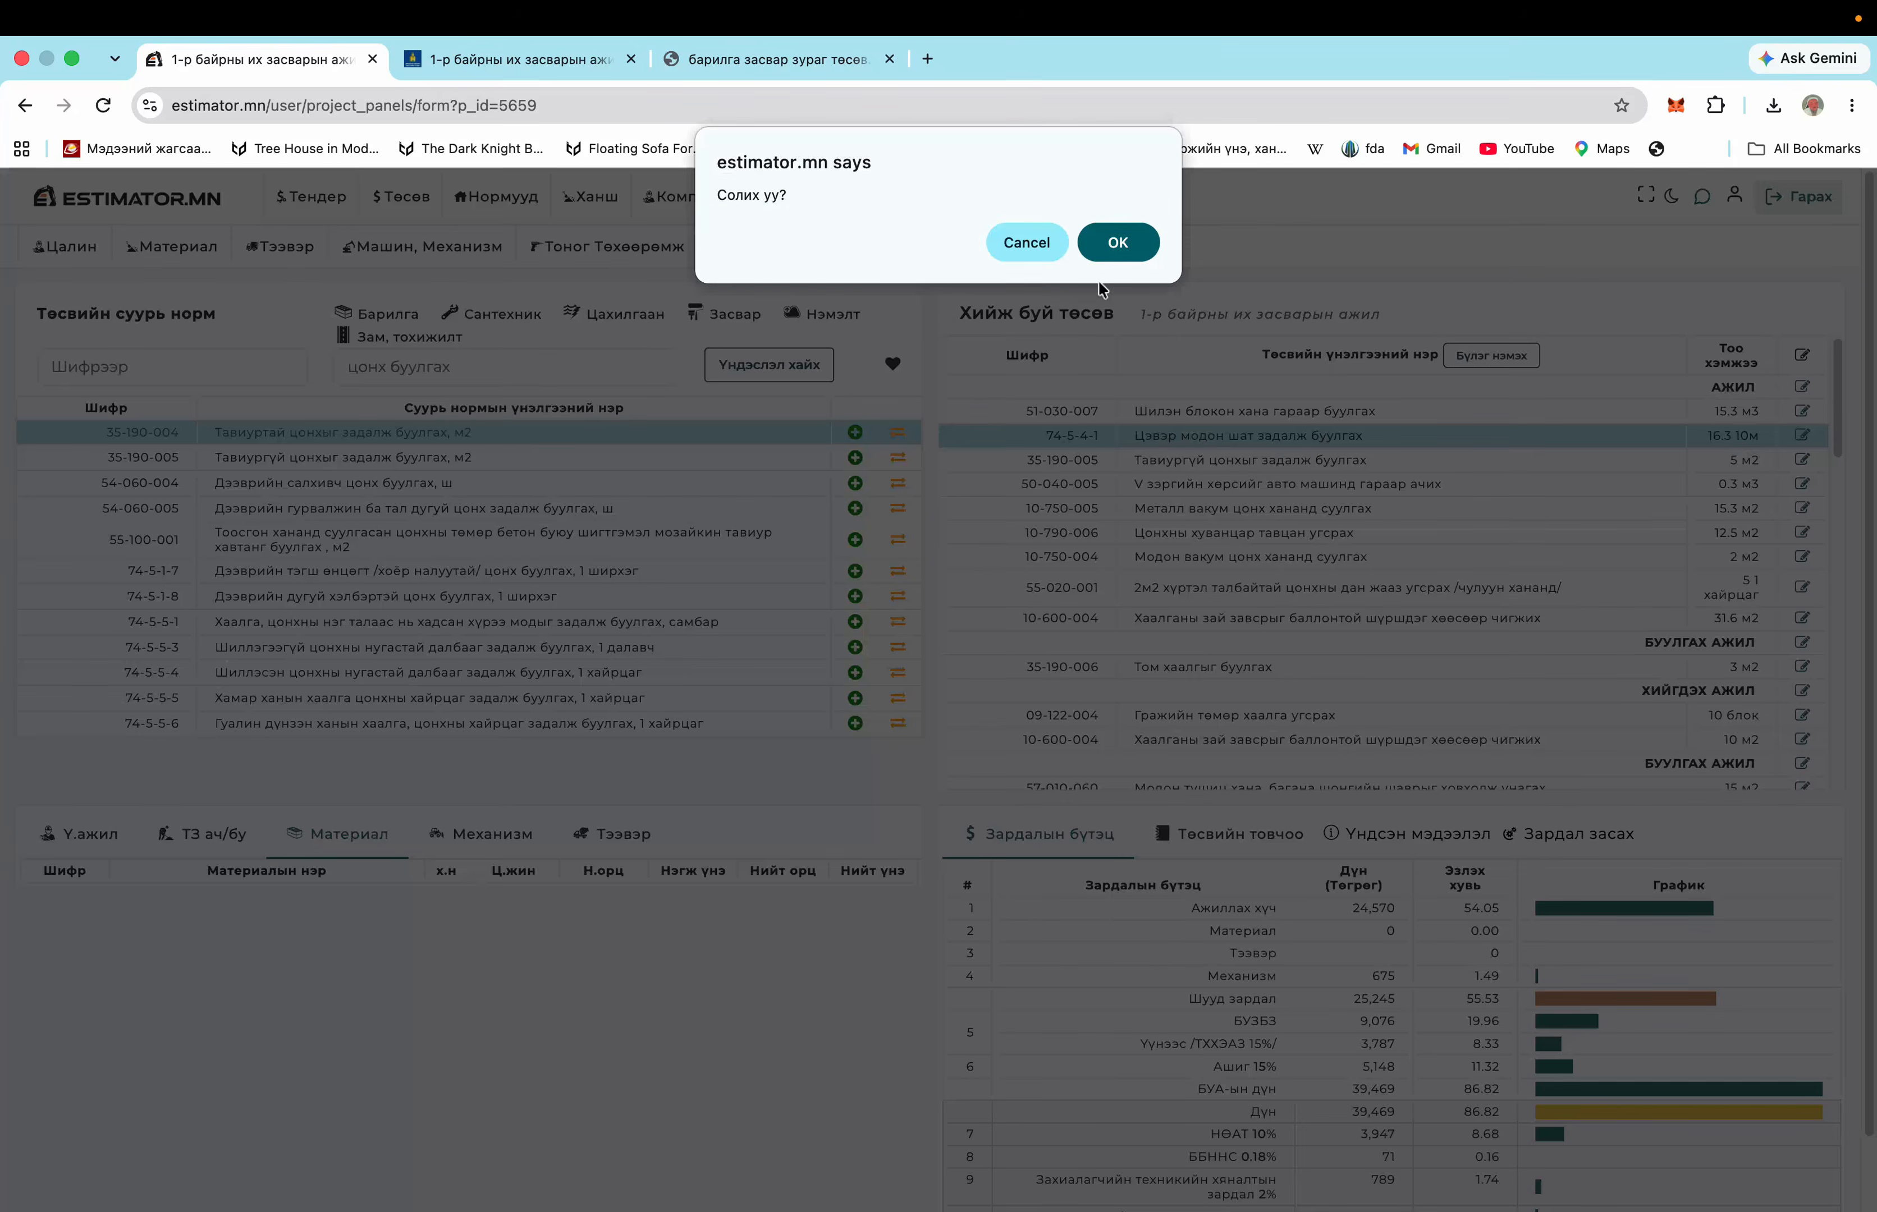
pyautogui.click(1120, 249)
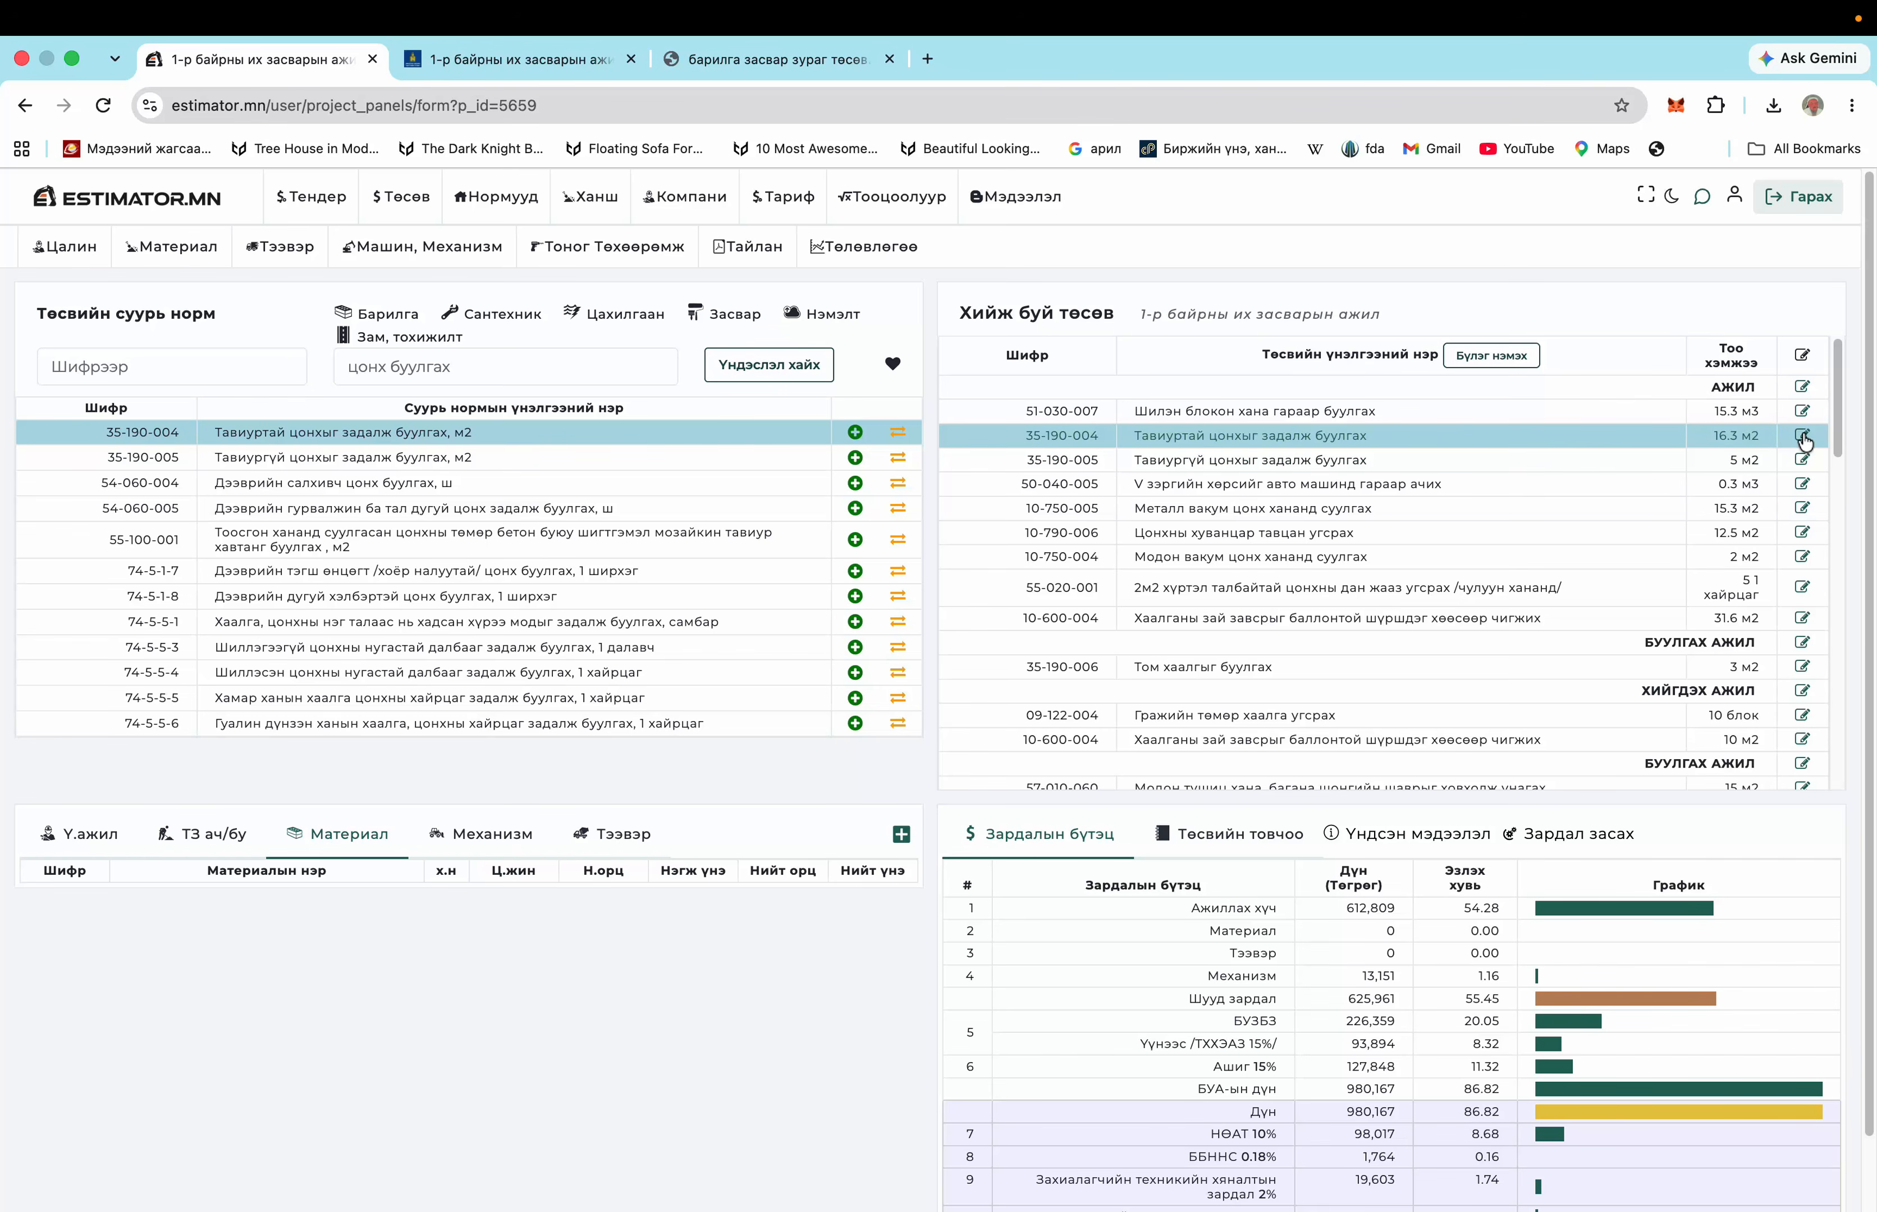
# Rename line 35-190-004 to 'Модон рамтай цонхыг задалж буулгах' and save it
pyautogui.click(1802, 435)
pyautogui.tripleClick(920, 367)
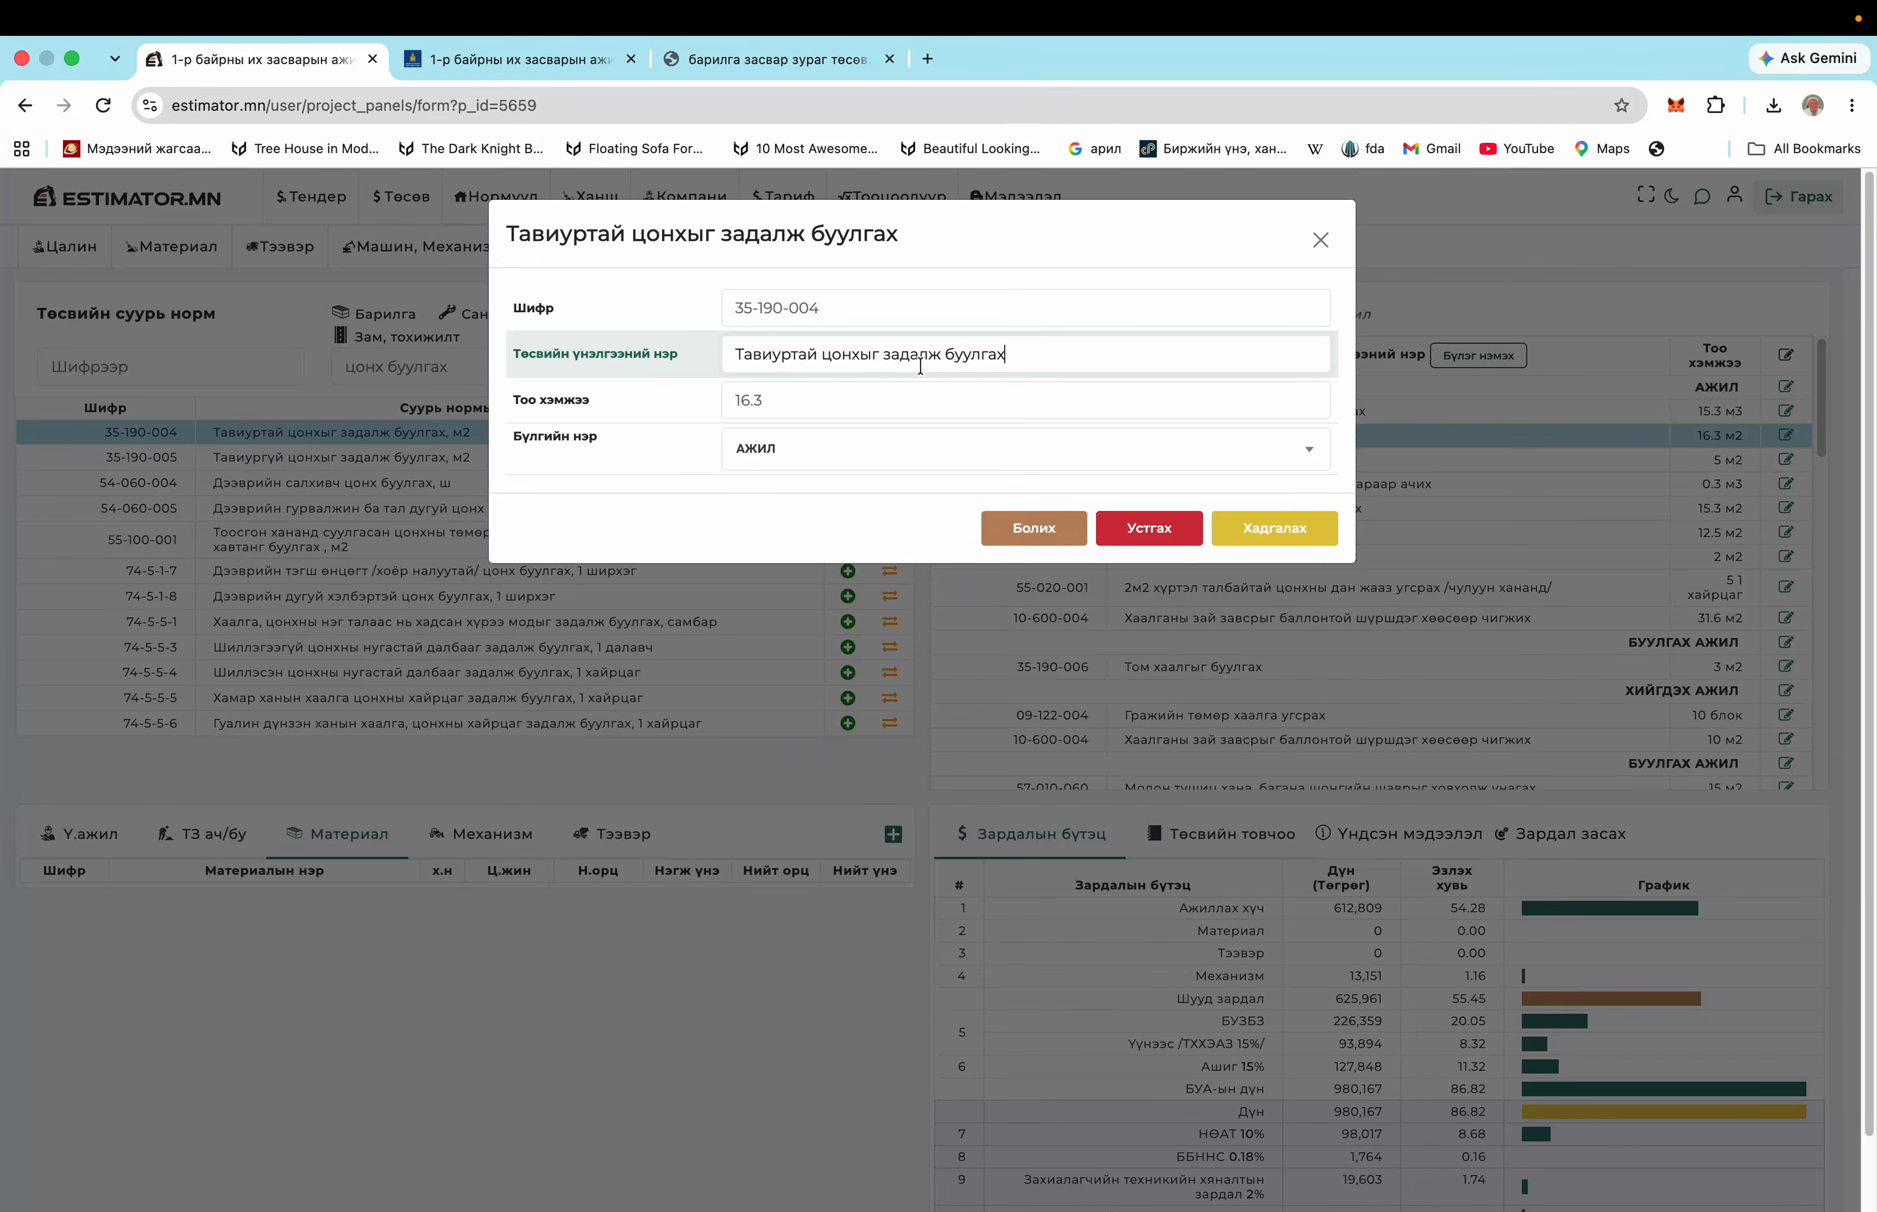
pyautogui.write('Модон рамт')
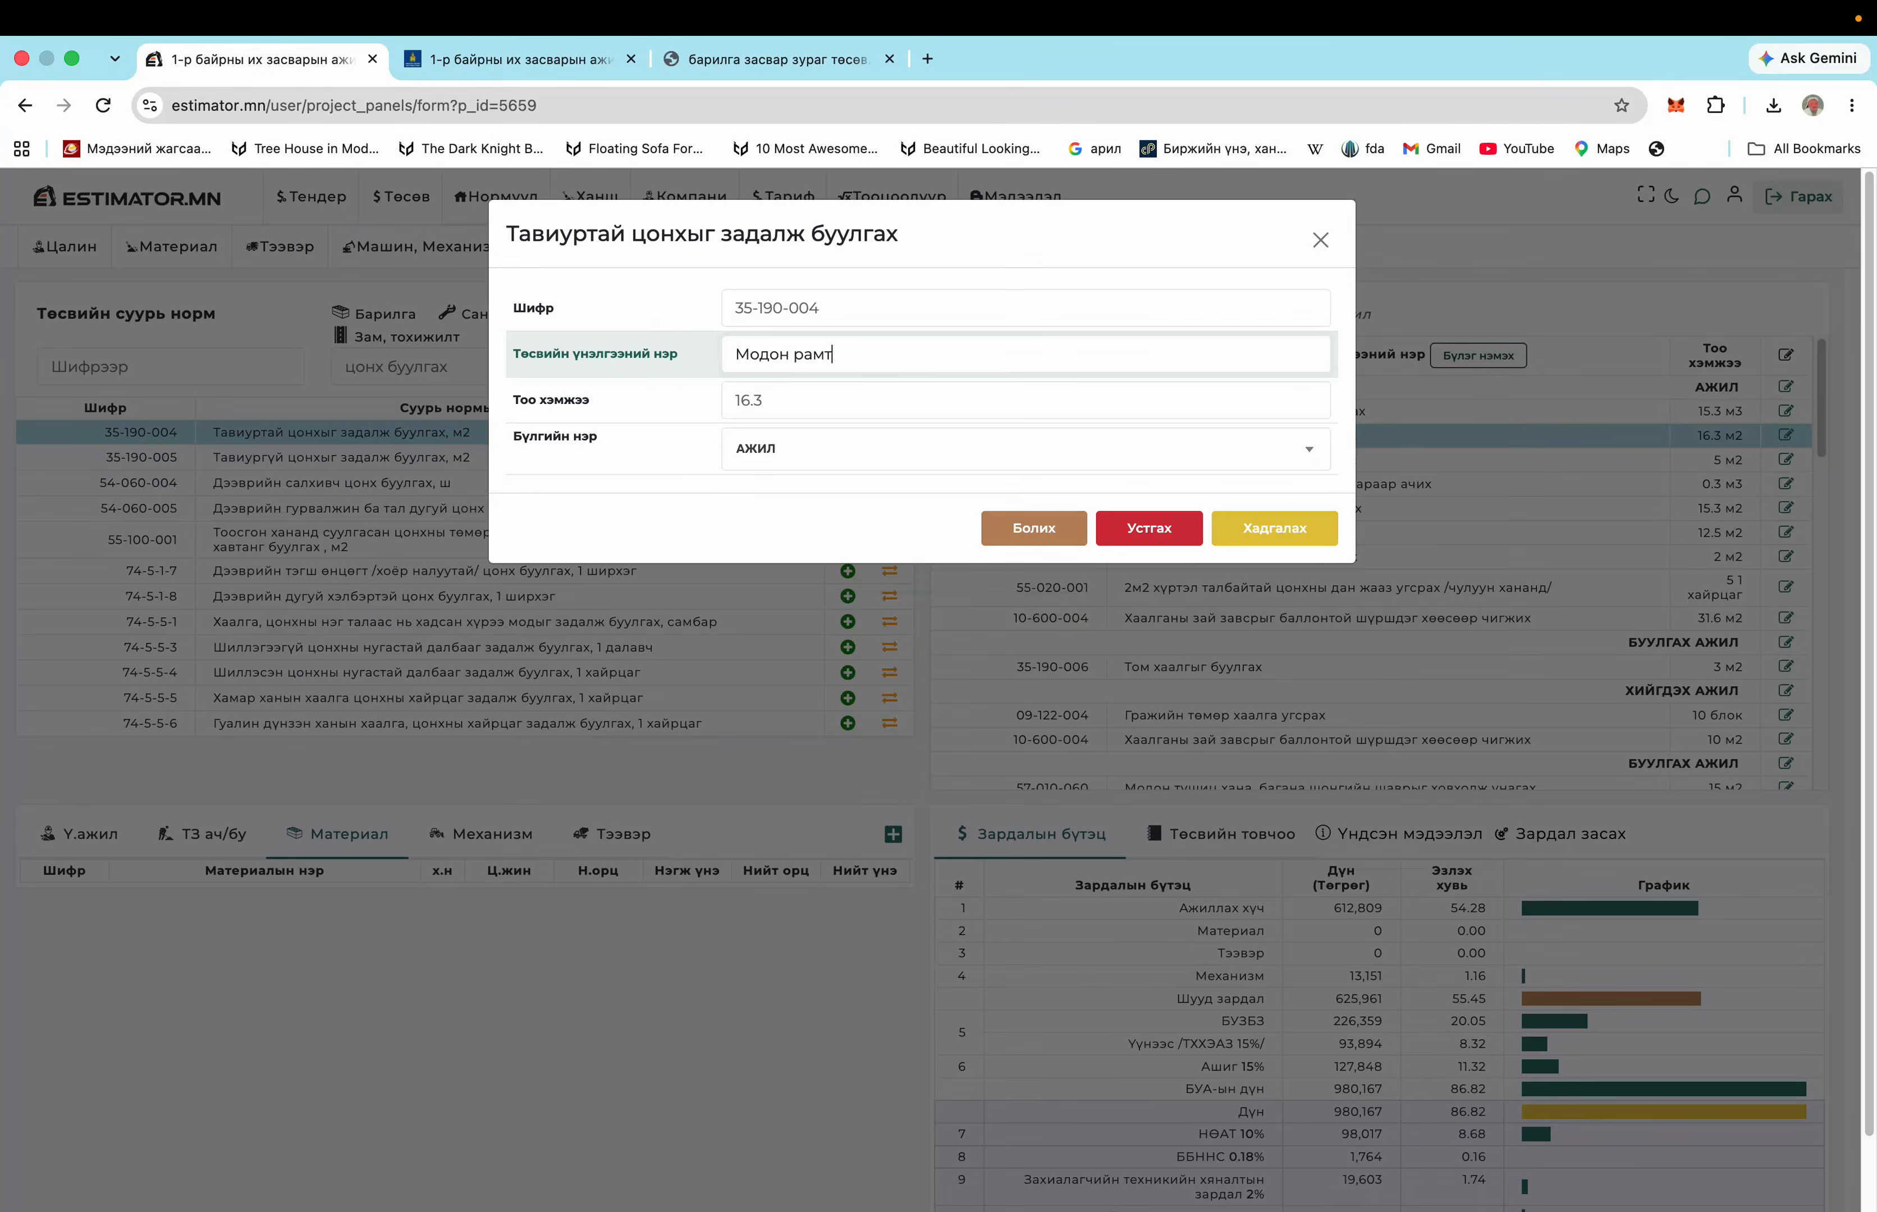
pyautogui.write('ай цонхыг задалж буулгах')
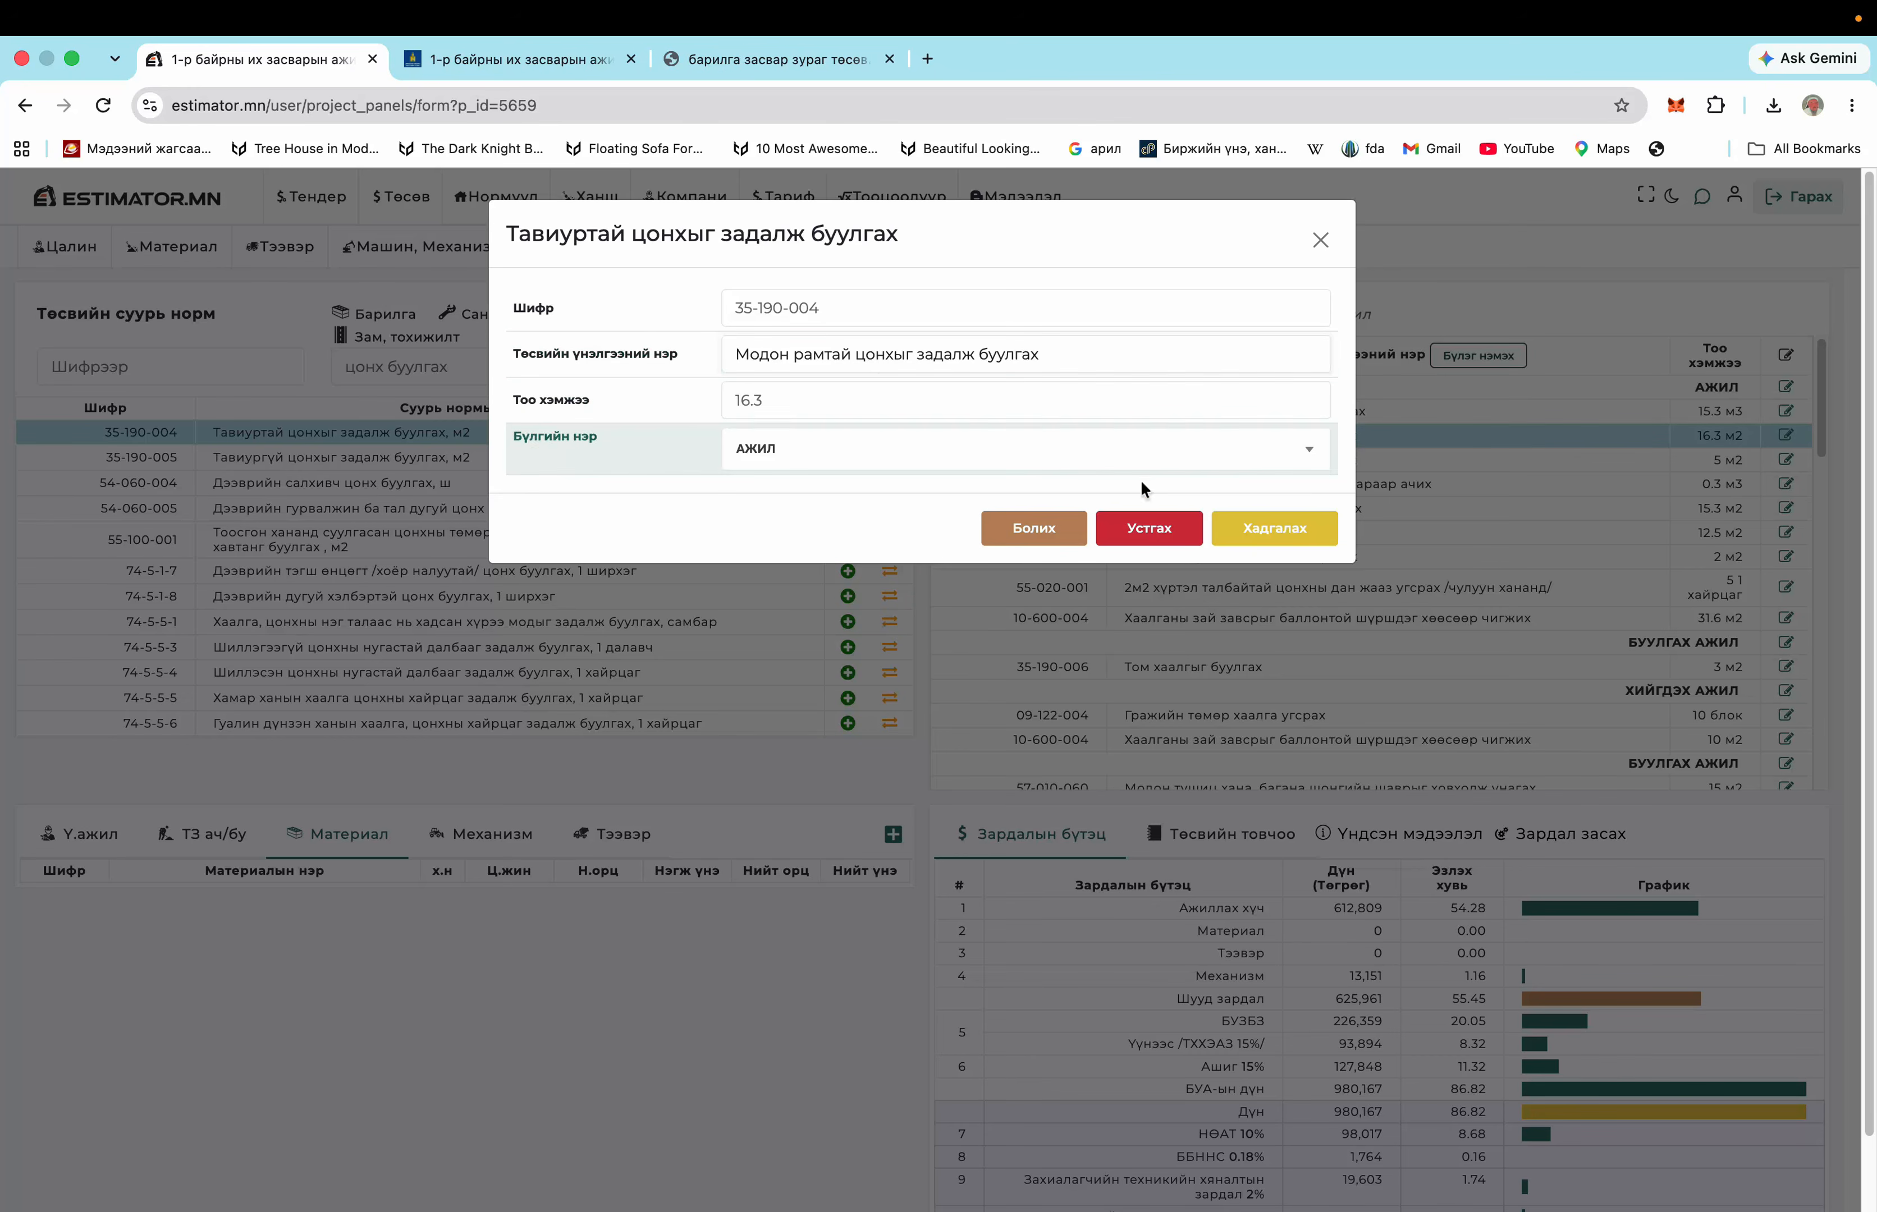
pyautogui.click(1276, 528)
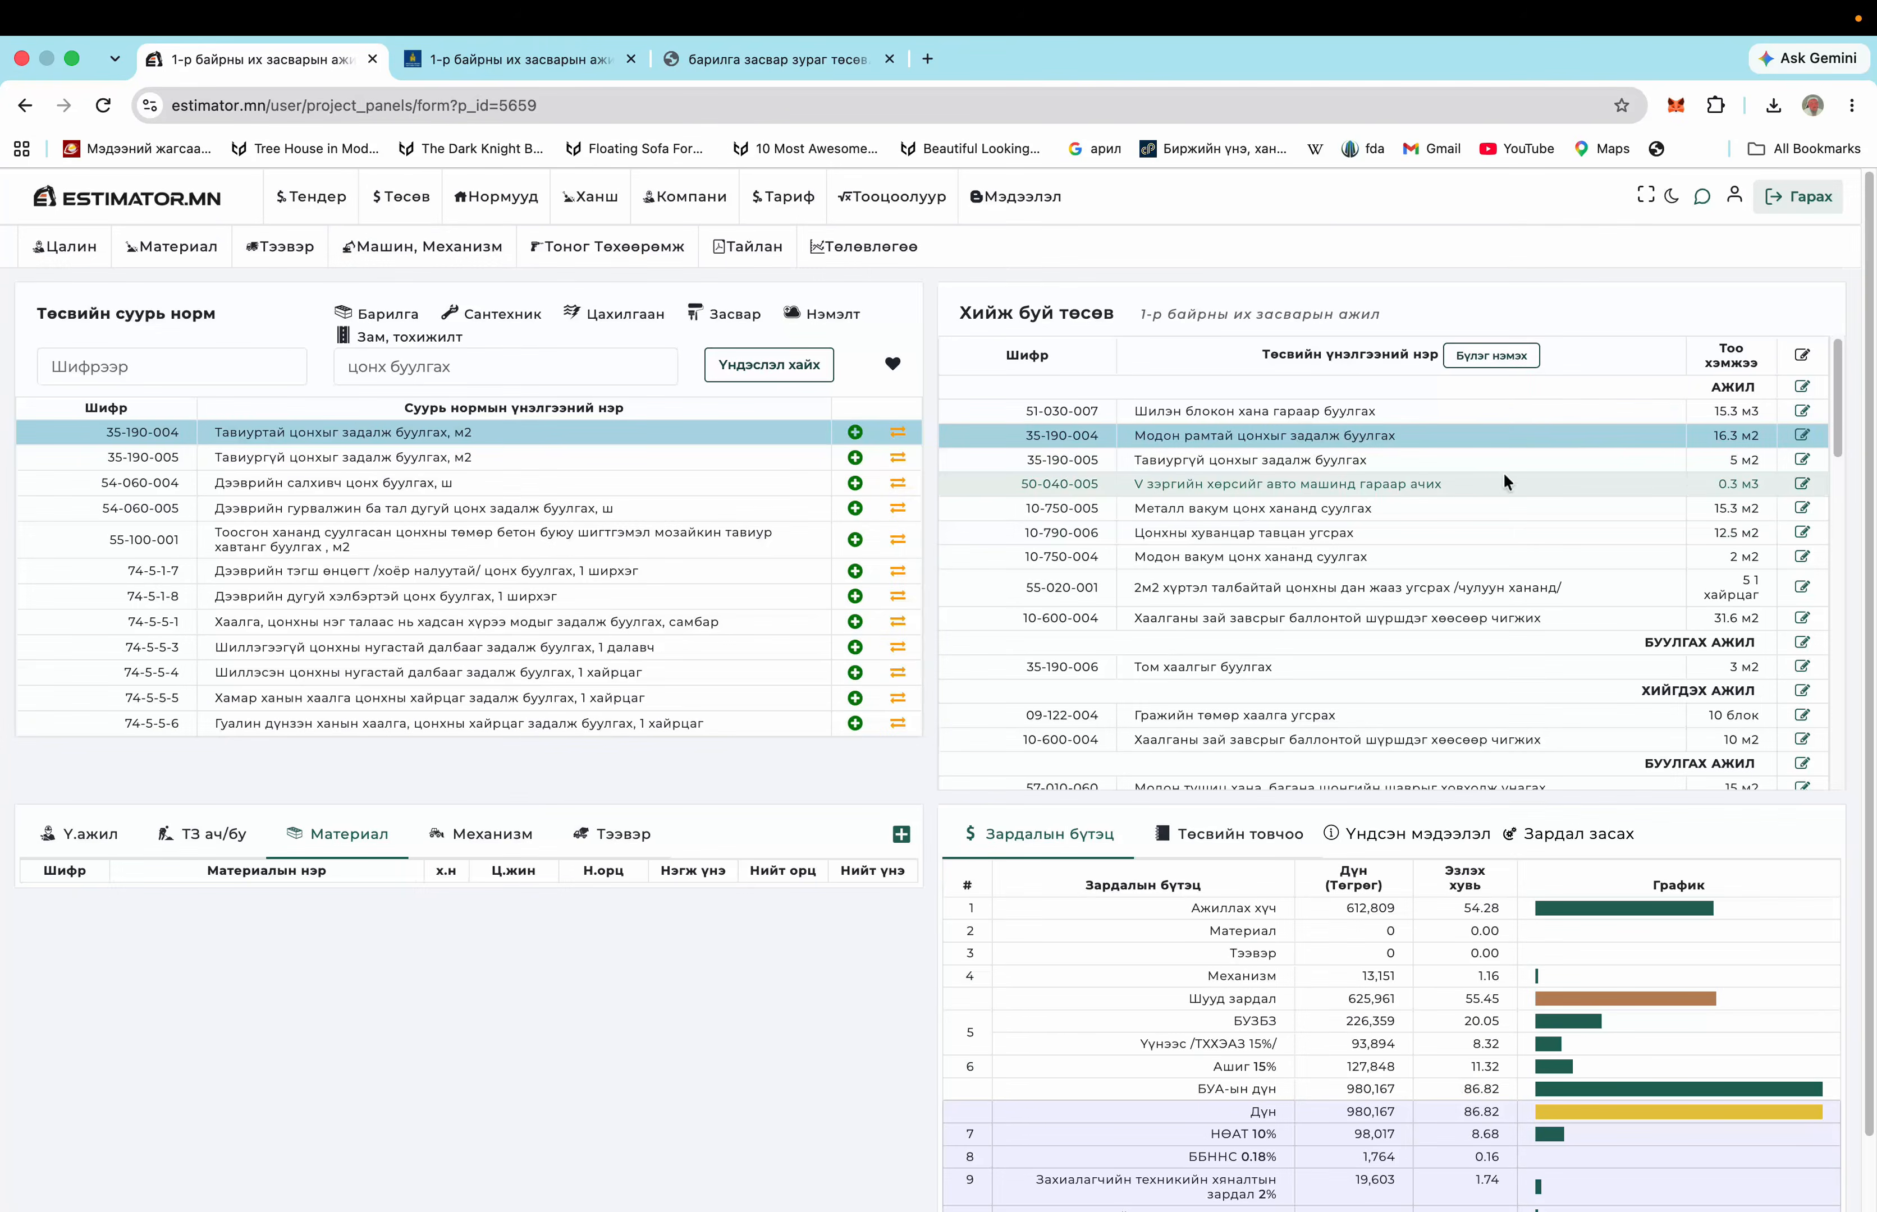
pyautogui.scroll(-3, 1333, 457)
pyautogui.scroll(4, 1332, 458)
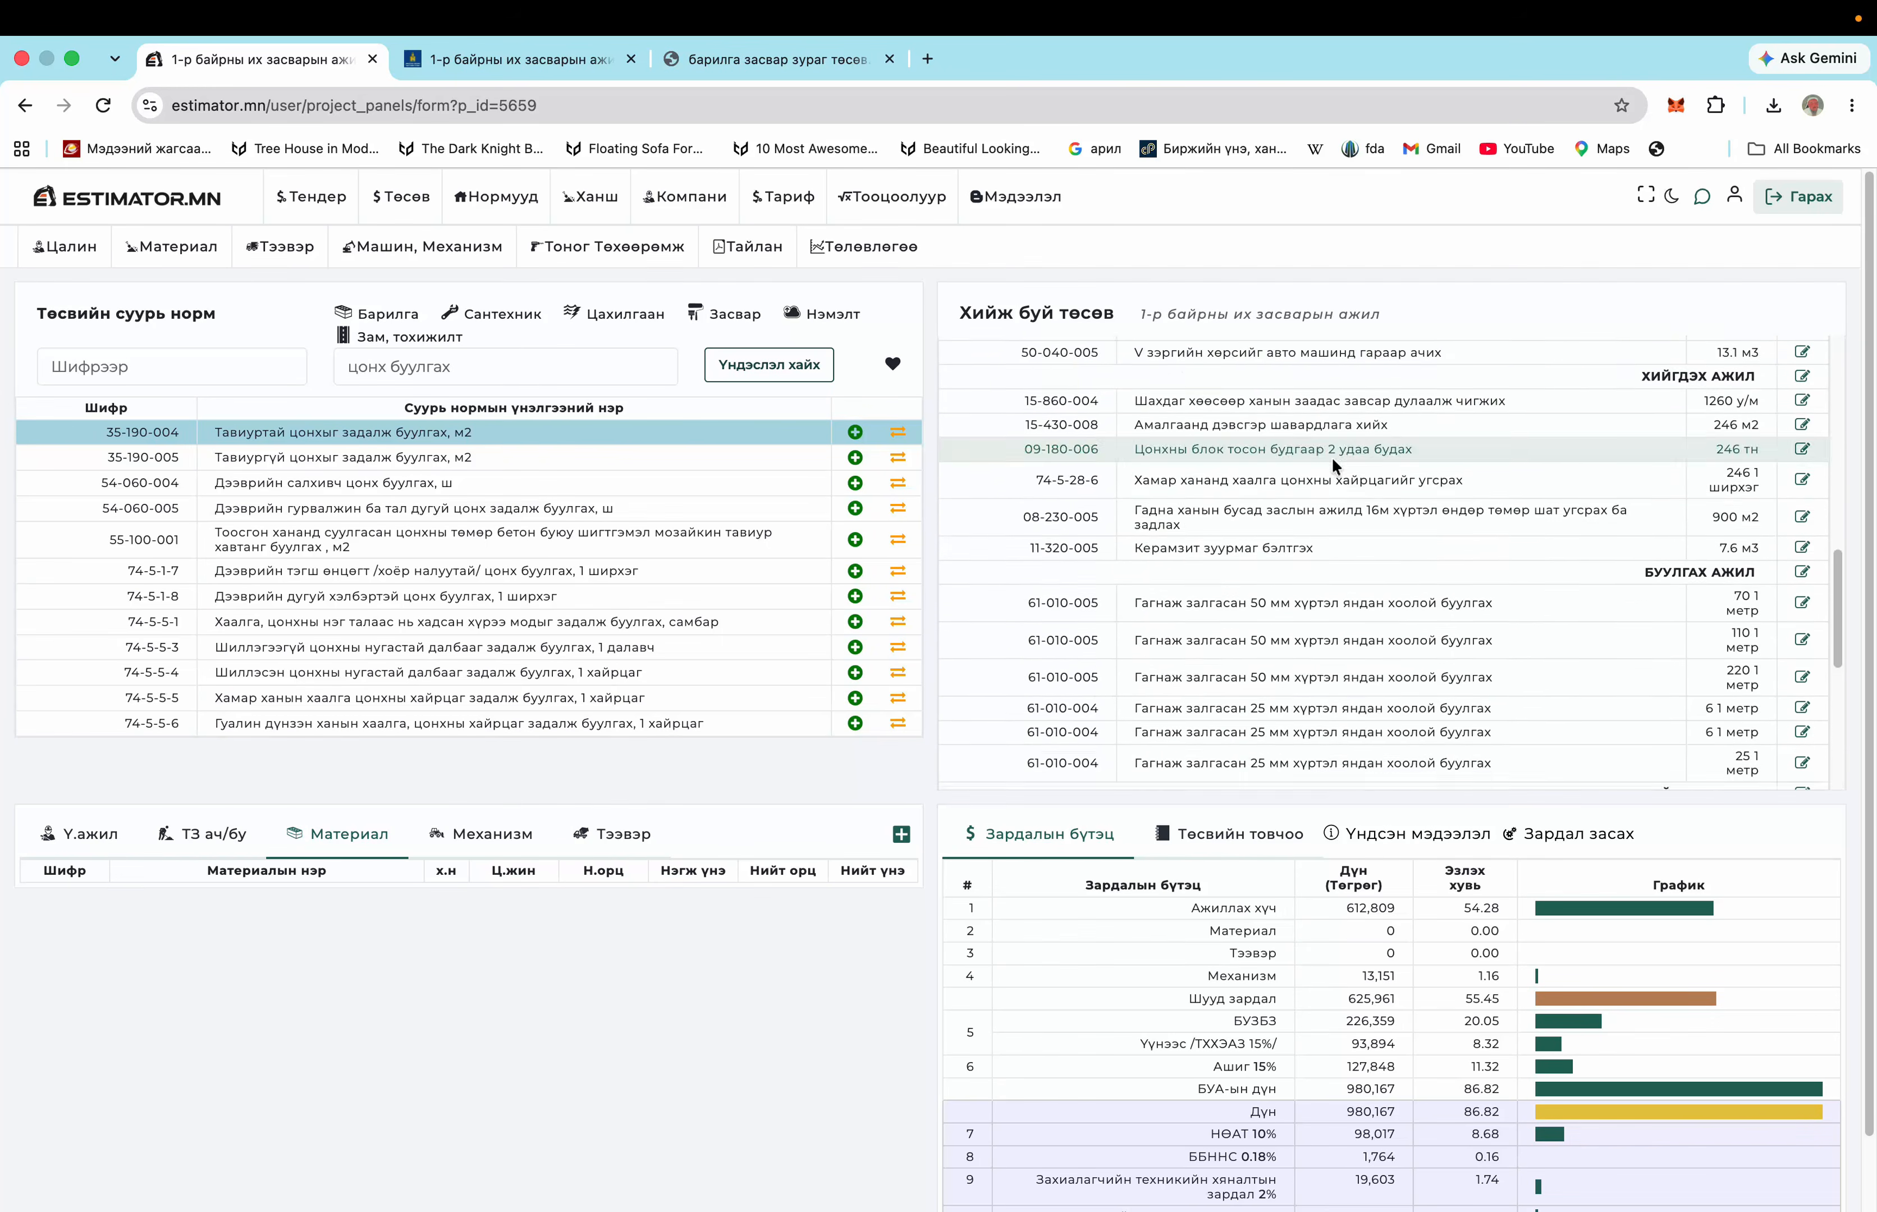
pyautogui.scroll(-1, 1331, 466)
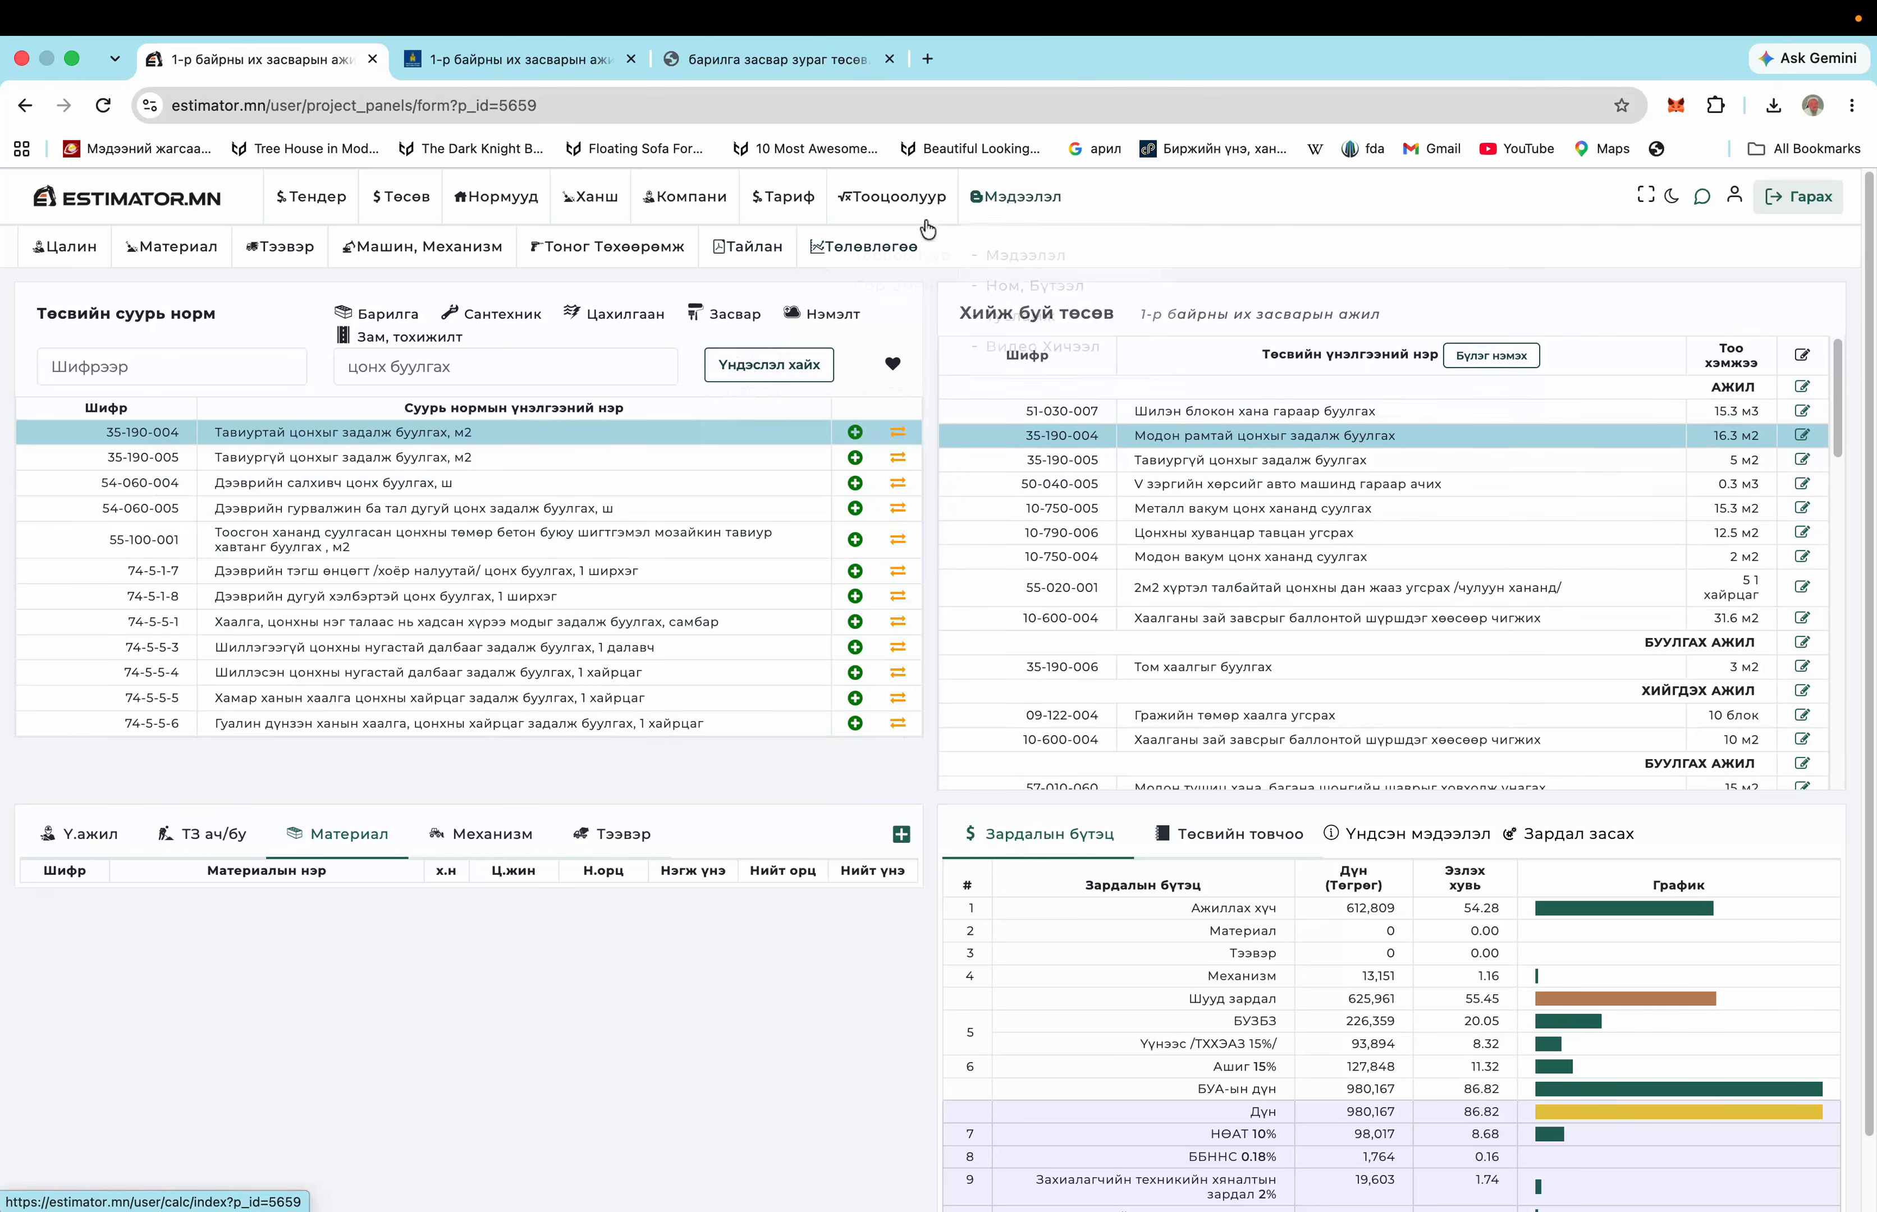
# Open the Төсвийн Товчоо budget summary, totalling 771,636,788.87 ₮, in a new tab
pyautogui.click(764, 247)
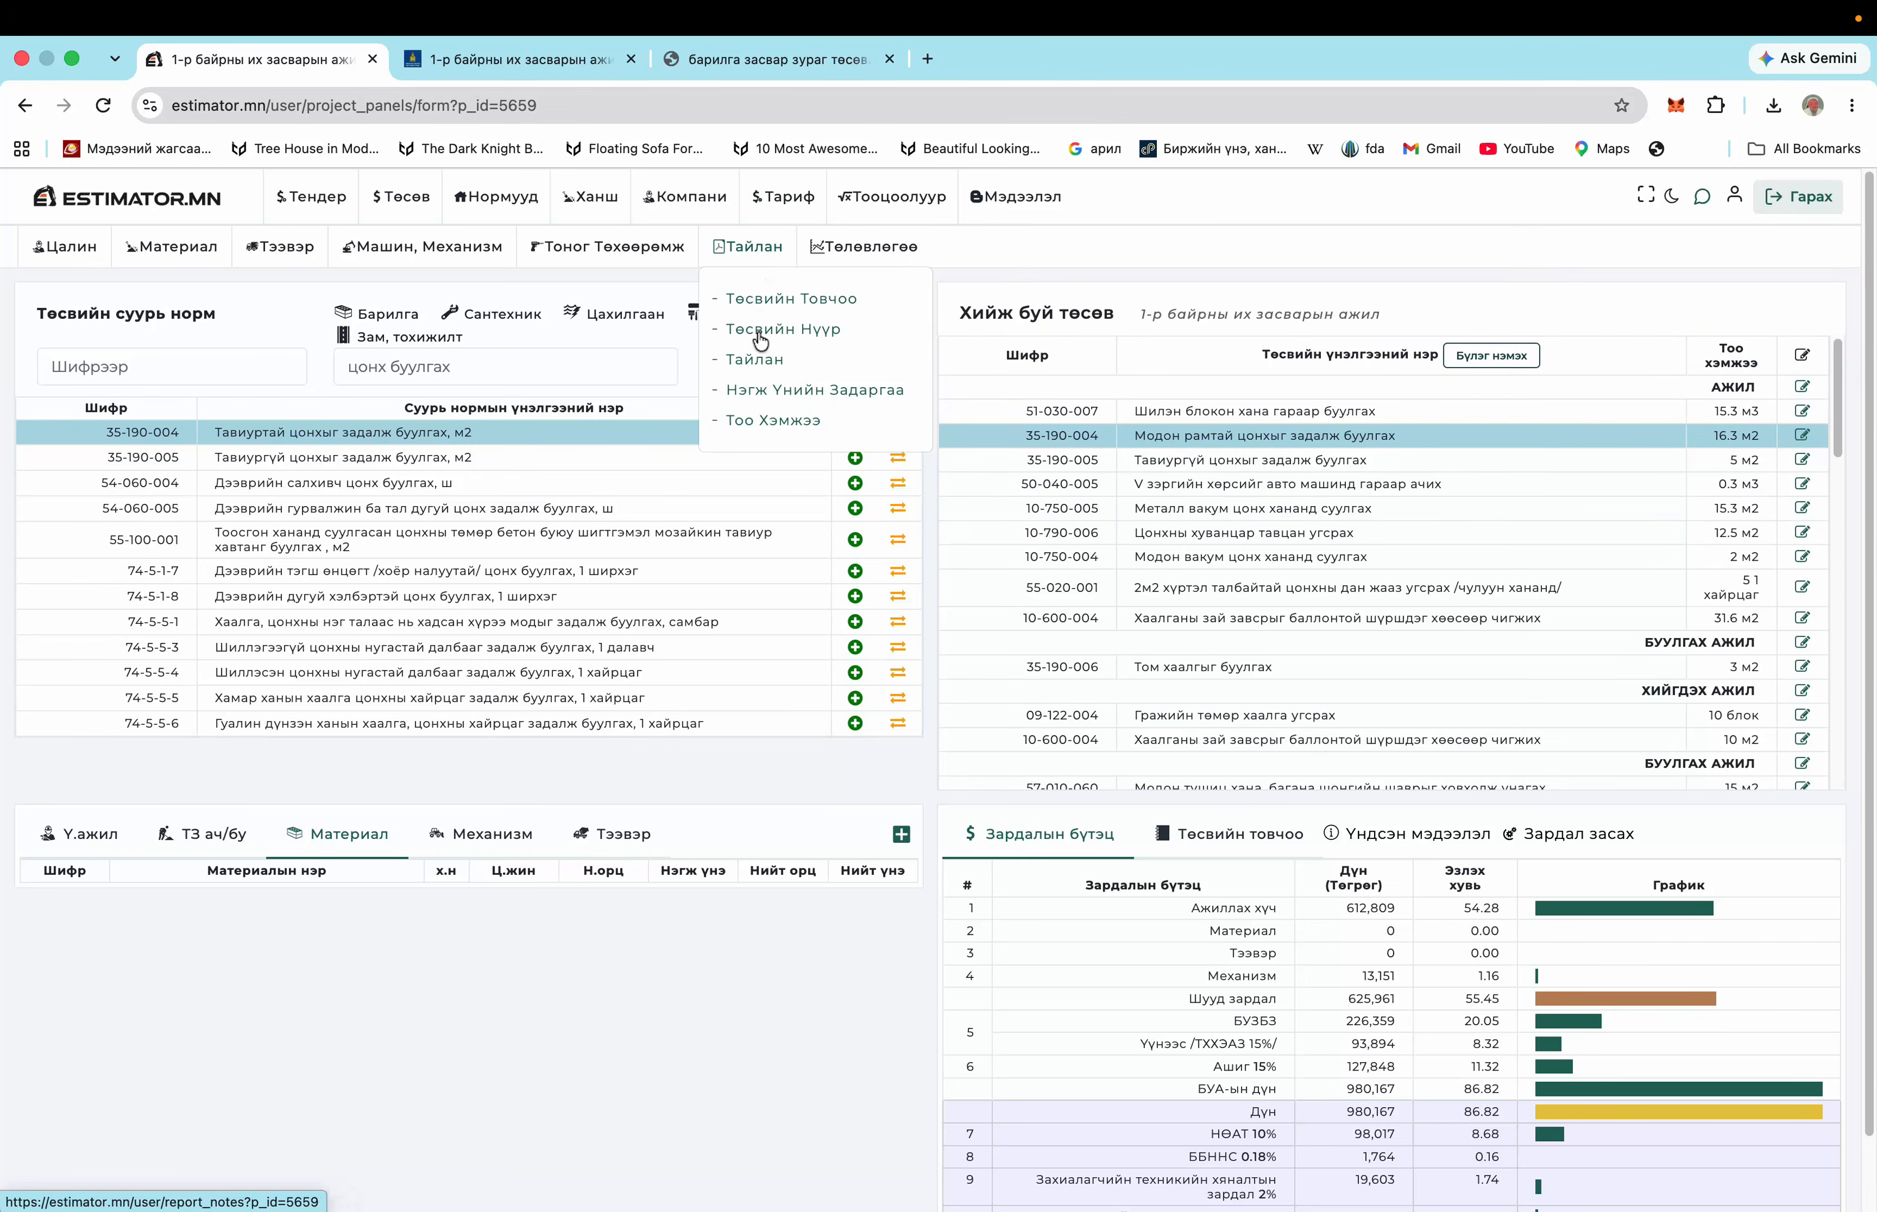
pyautogui.rightClick(774, 304)
pyautogui.click(826, 308)
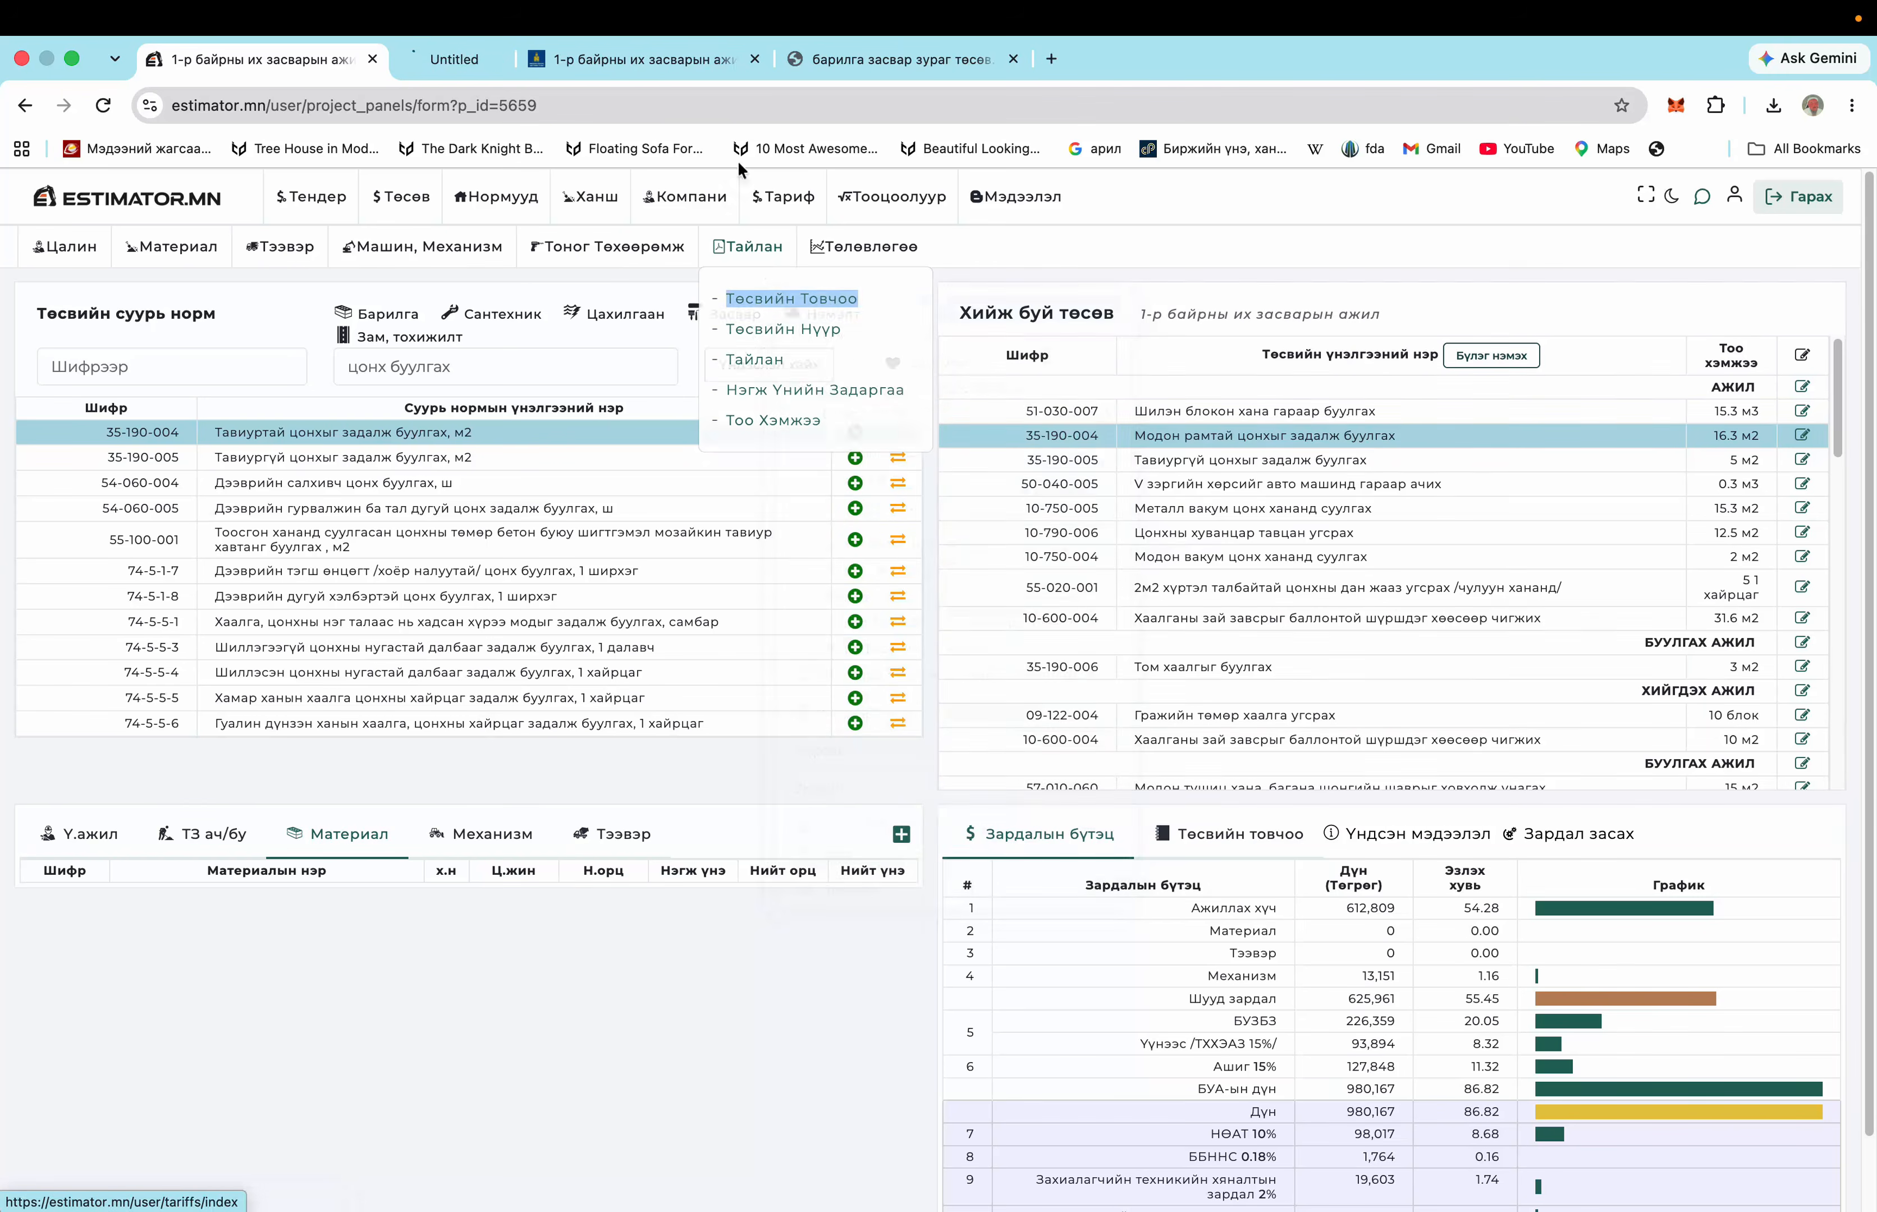
pyautogui.click(495, 58)
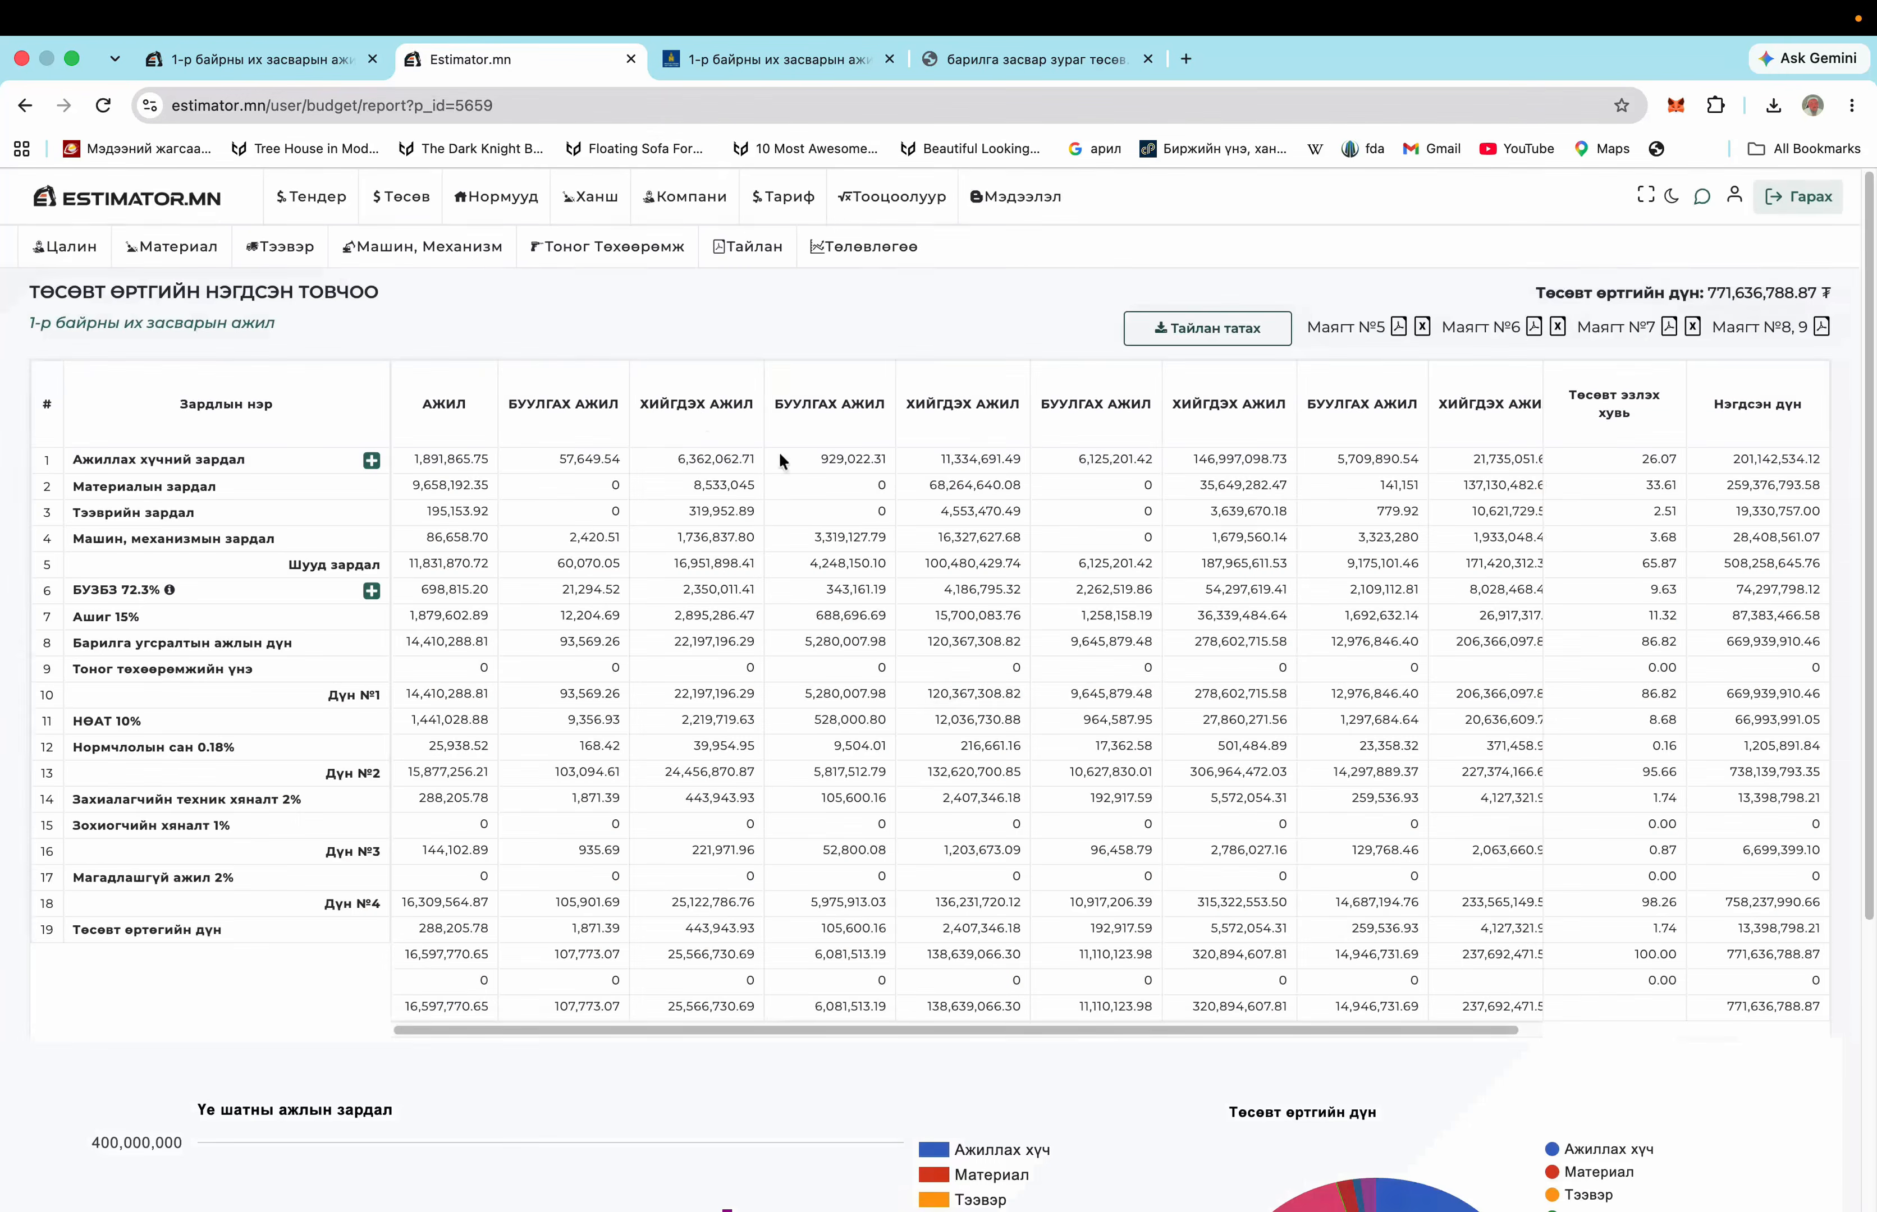
pyautogui.scroll(-2, 1498, 447)
pyautogui.scroll(2, 1498, 447)
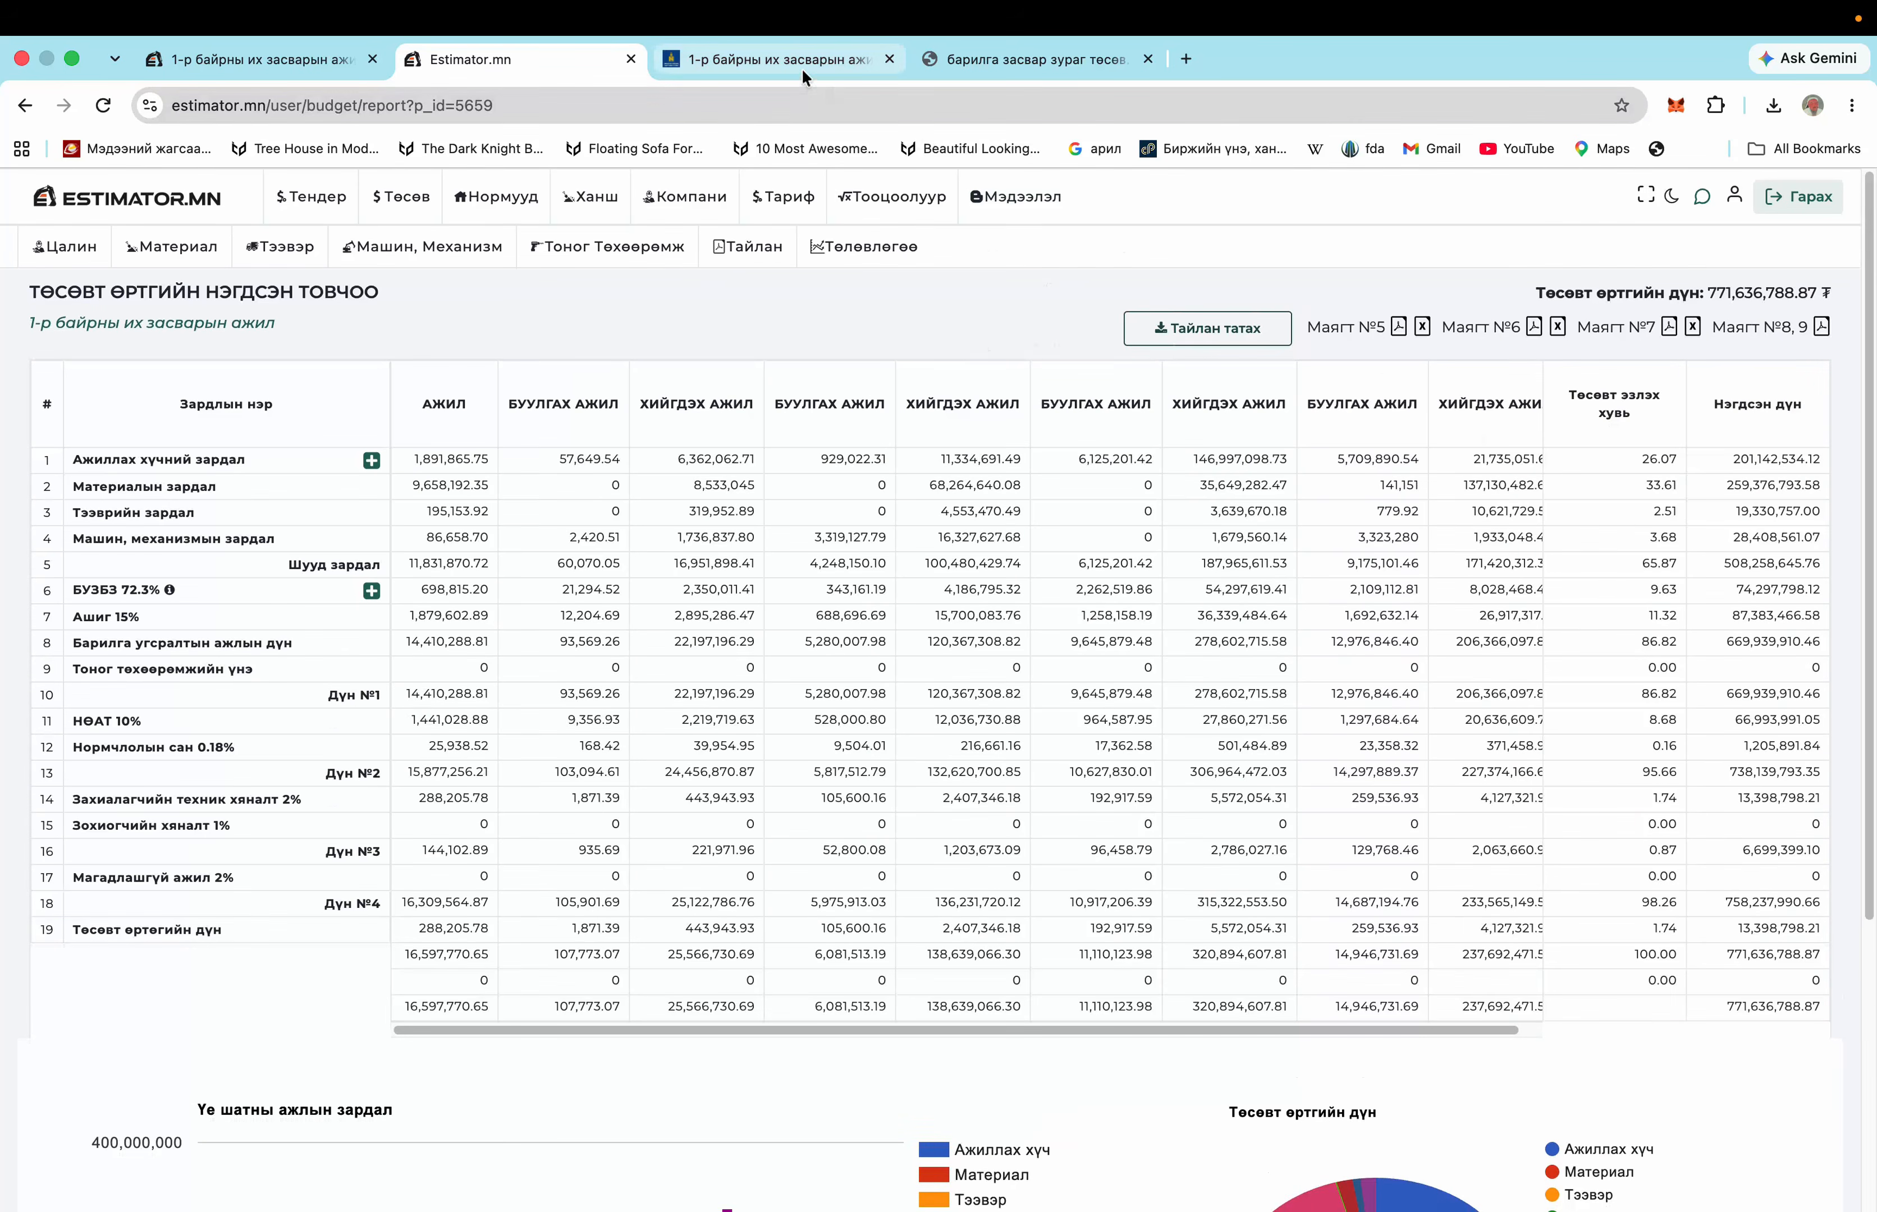
pyautogui.click(802, 68)
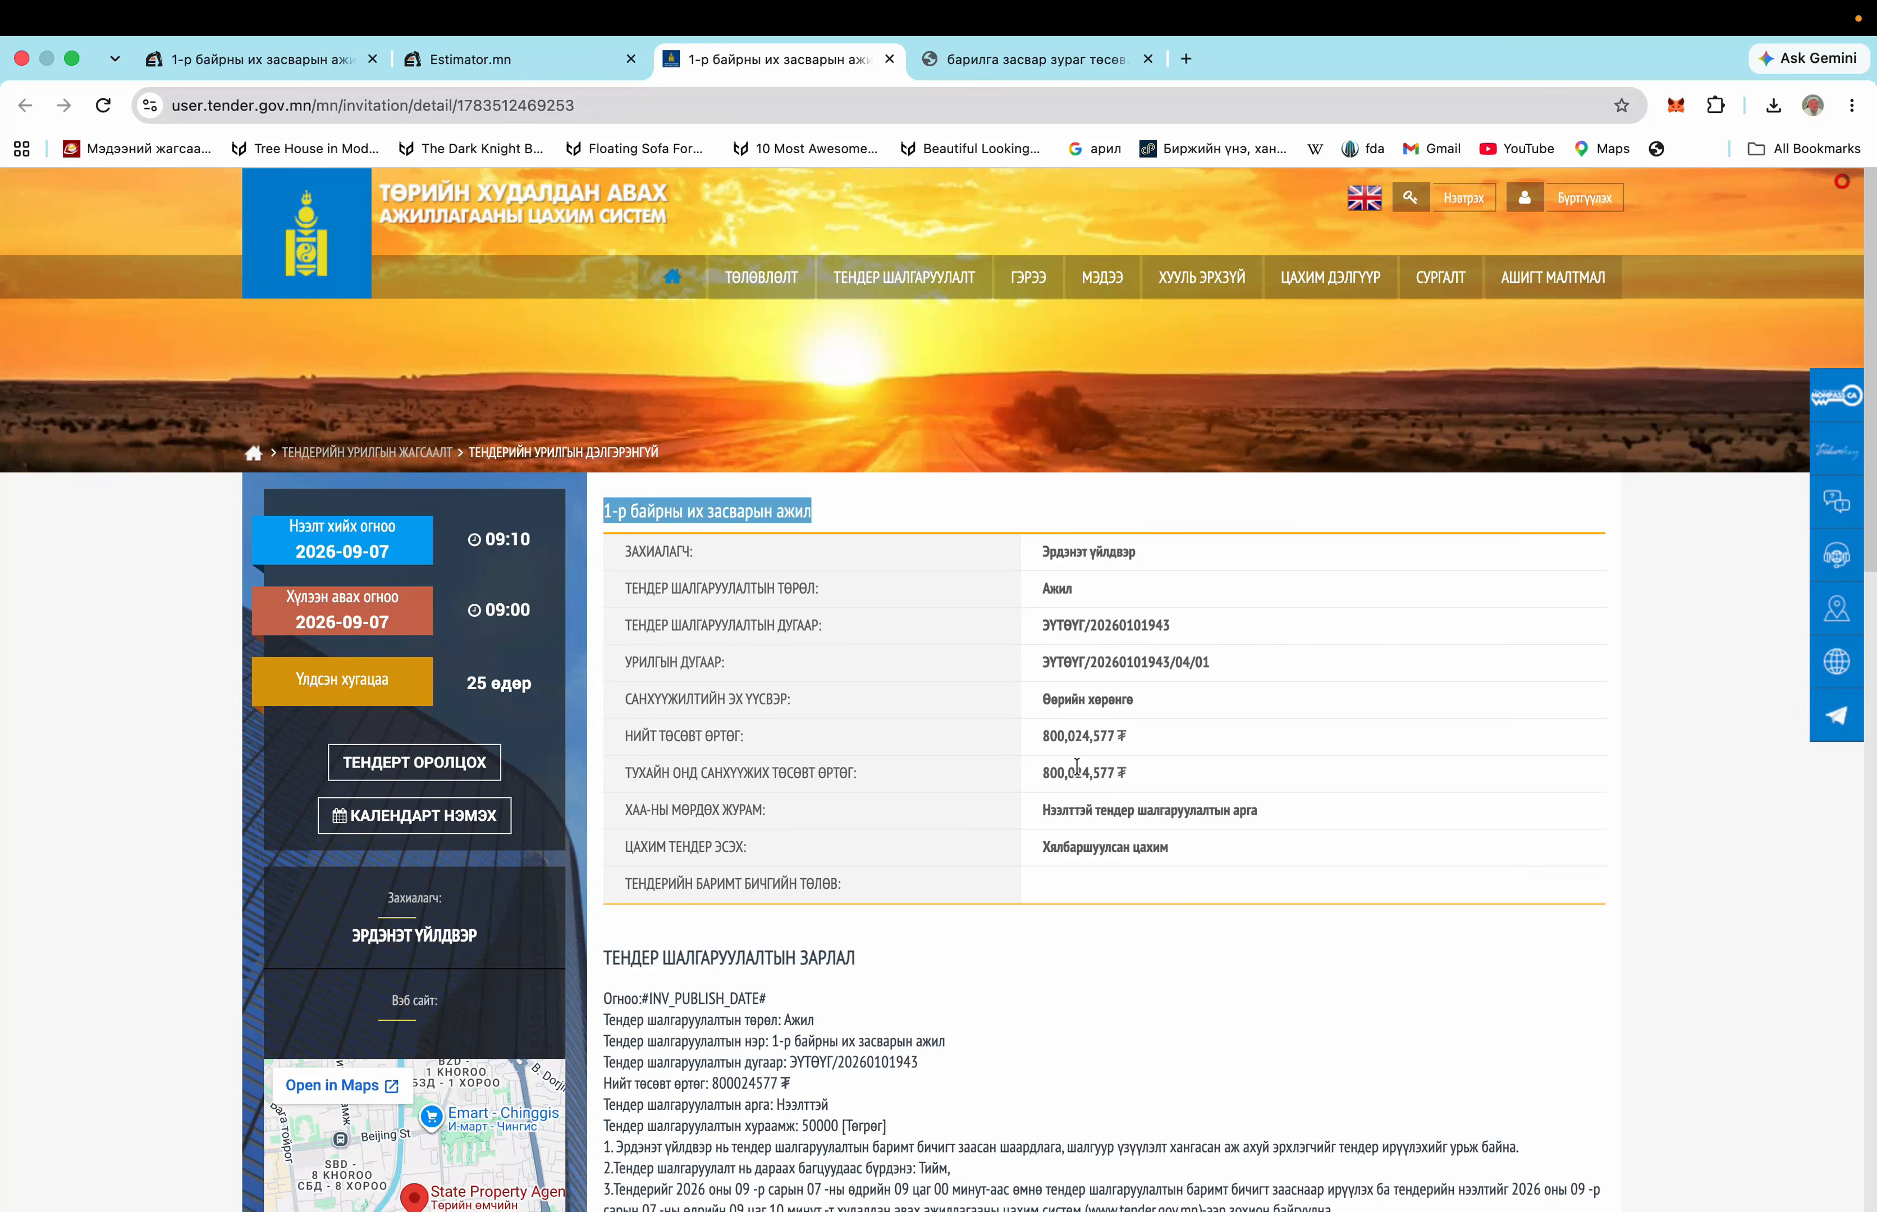
# Check the tender's 800,024,577 ₮ budget against the summary, then return to the estimate editor
pyautogui.scroll(-10, 1153, 802)
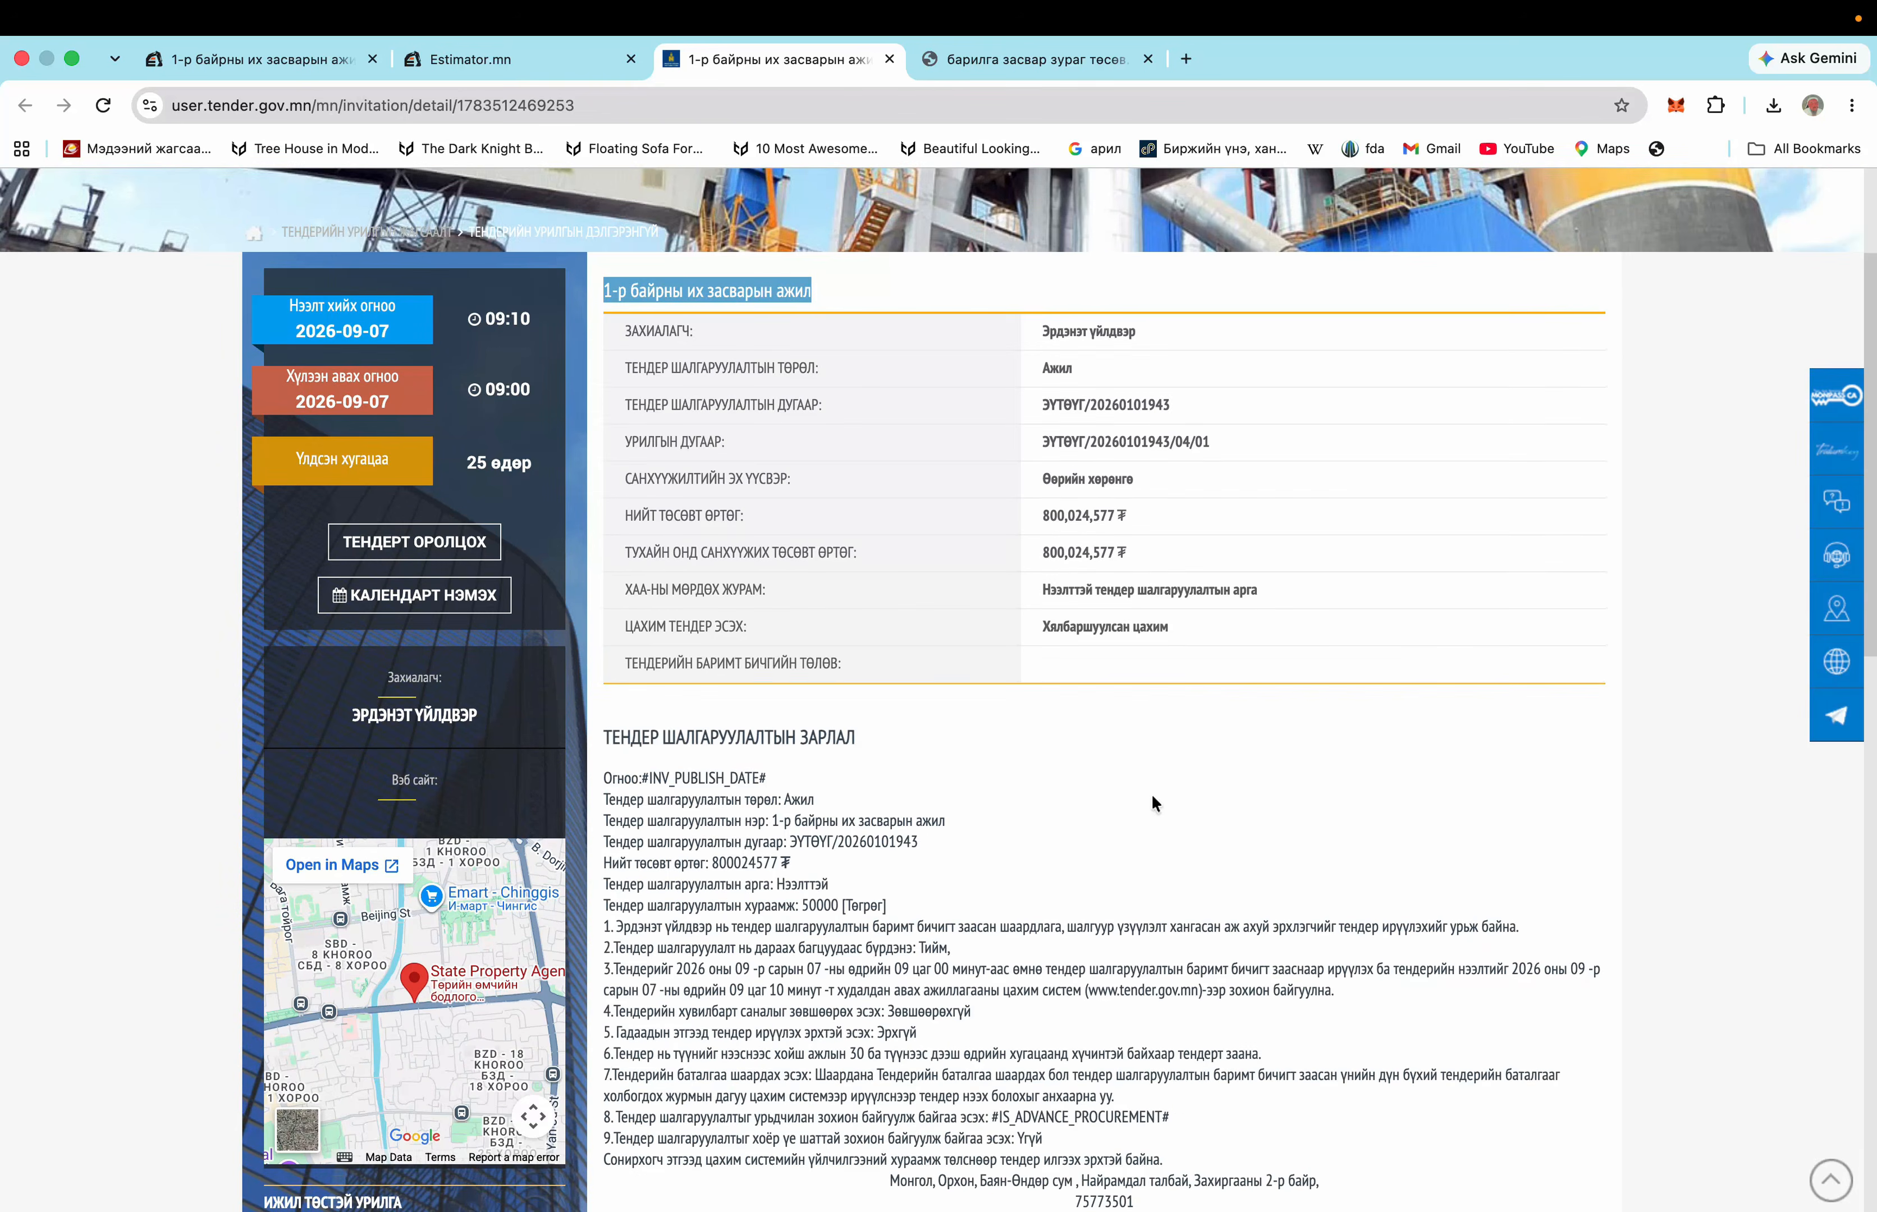
pyautogui.scroll(8, 1153, 802)
pyautogui.scroll(3, 1152, 793)
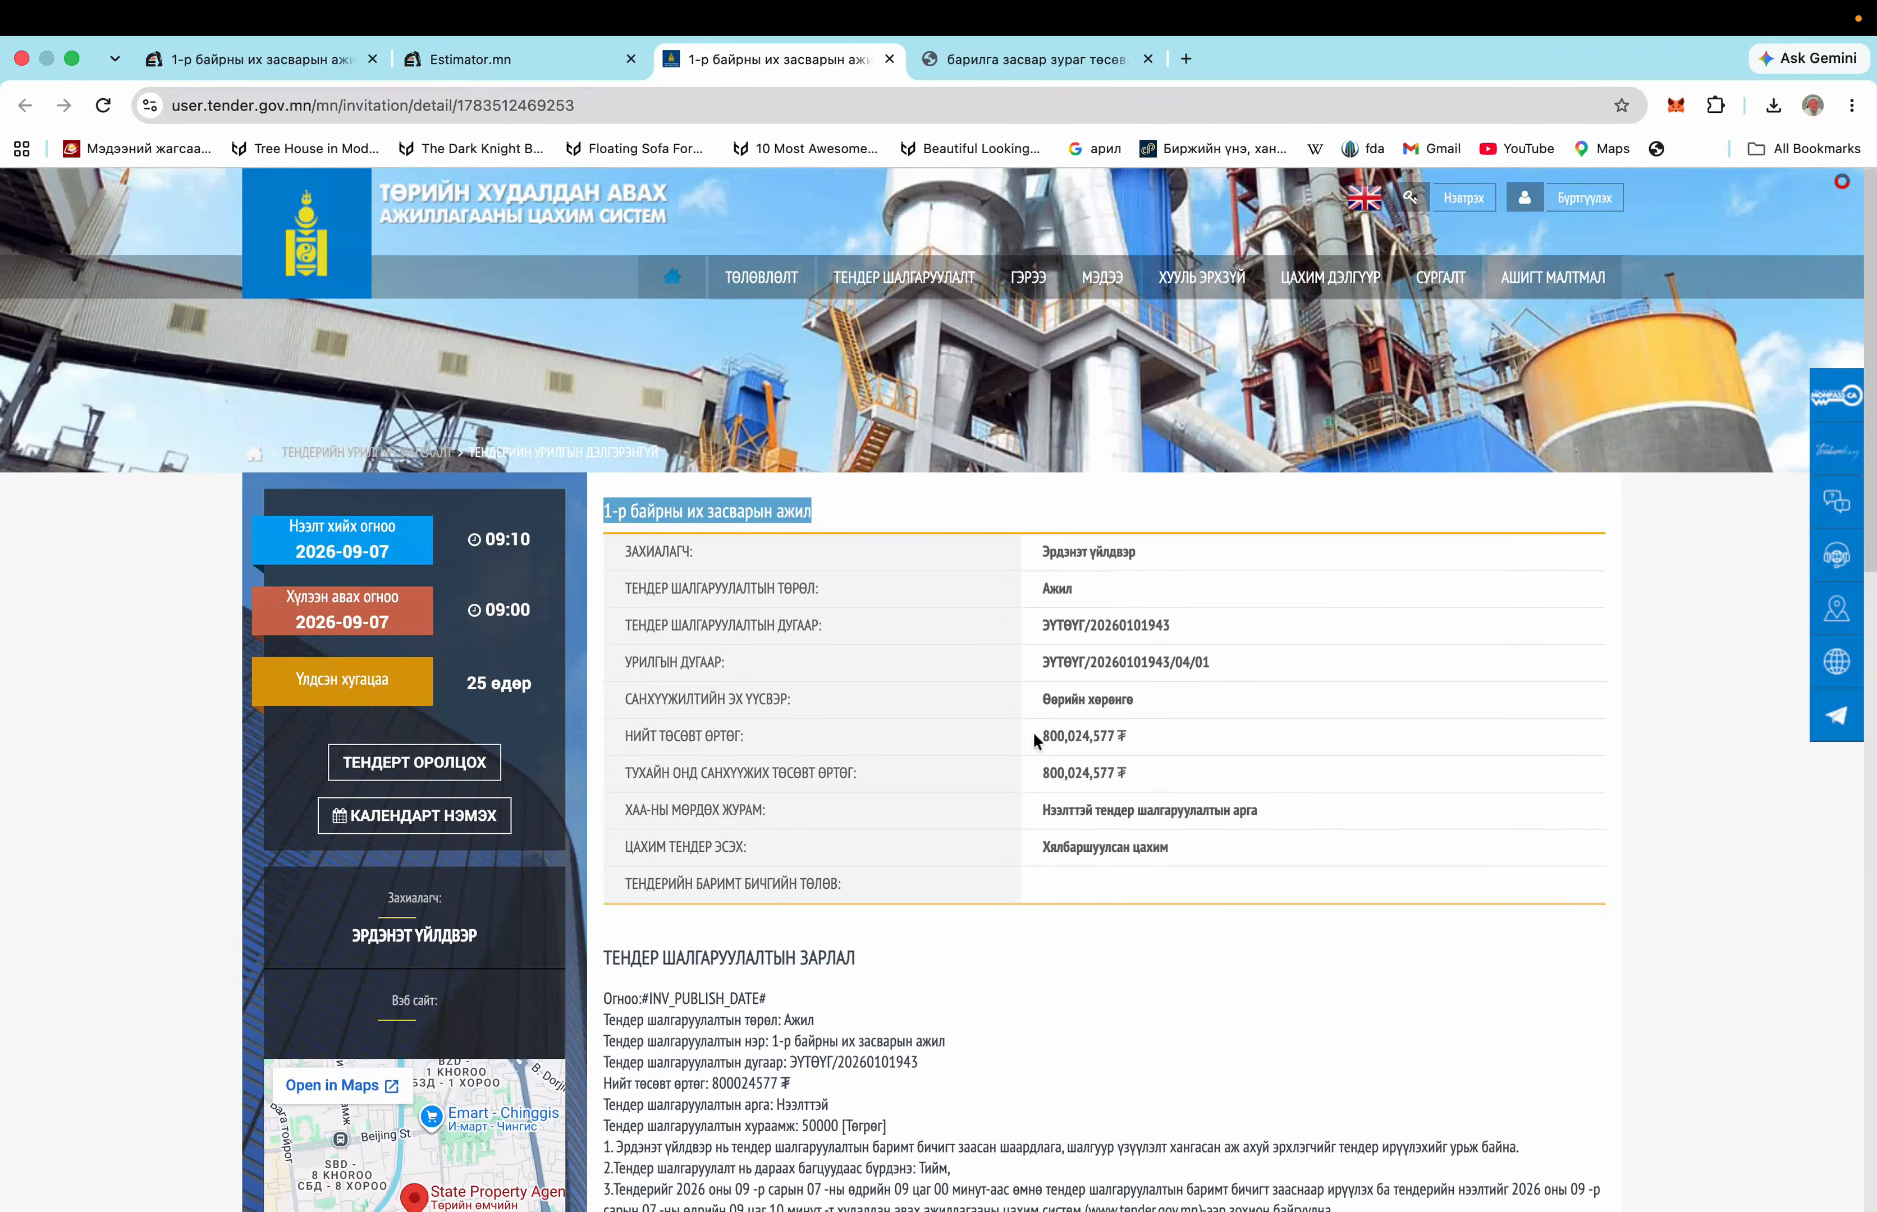
pyautogui.click(543, 66)
pyautogui.scroll(-1, 968, 733)
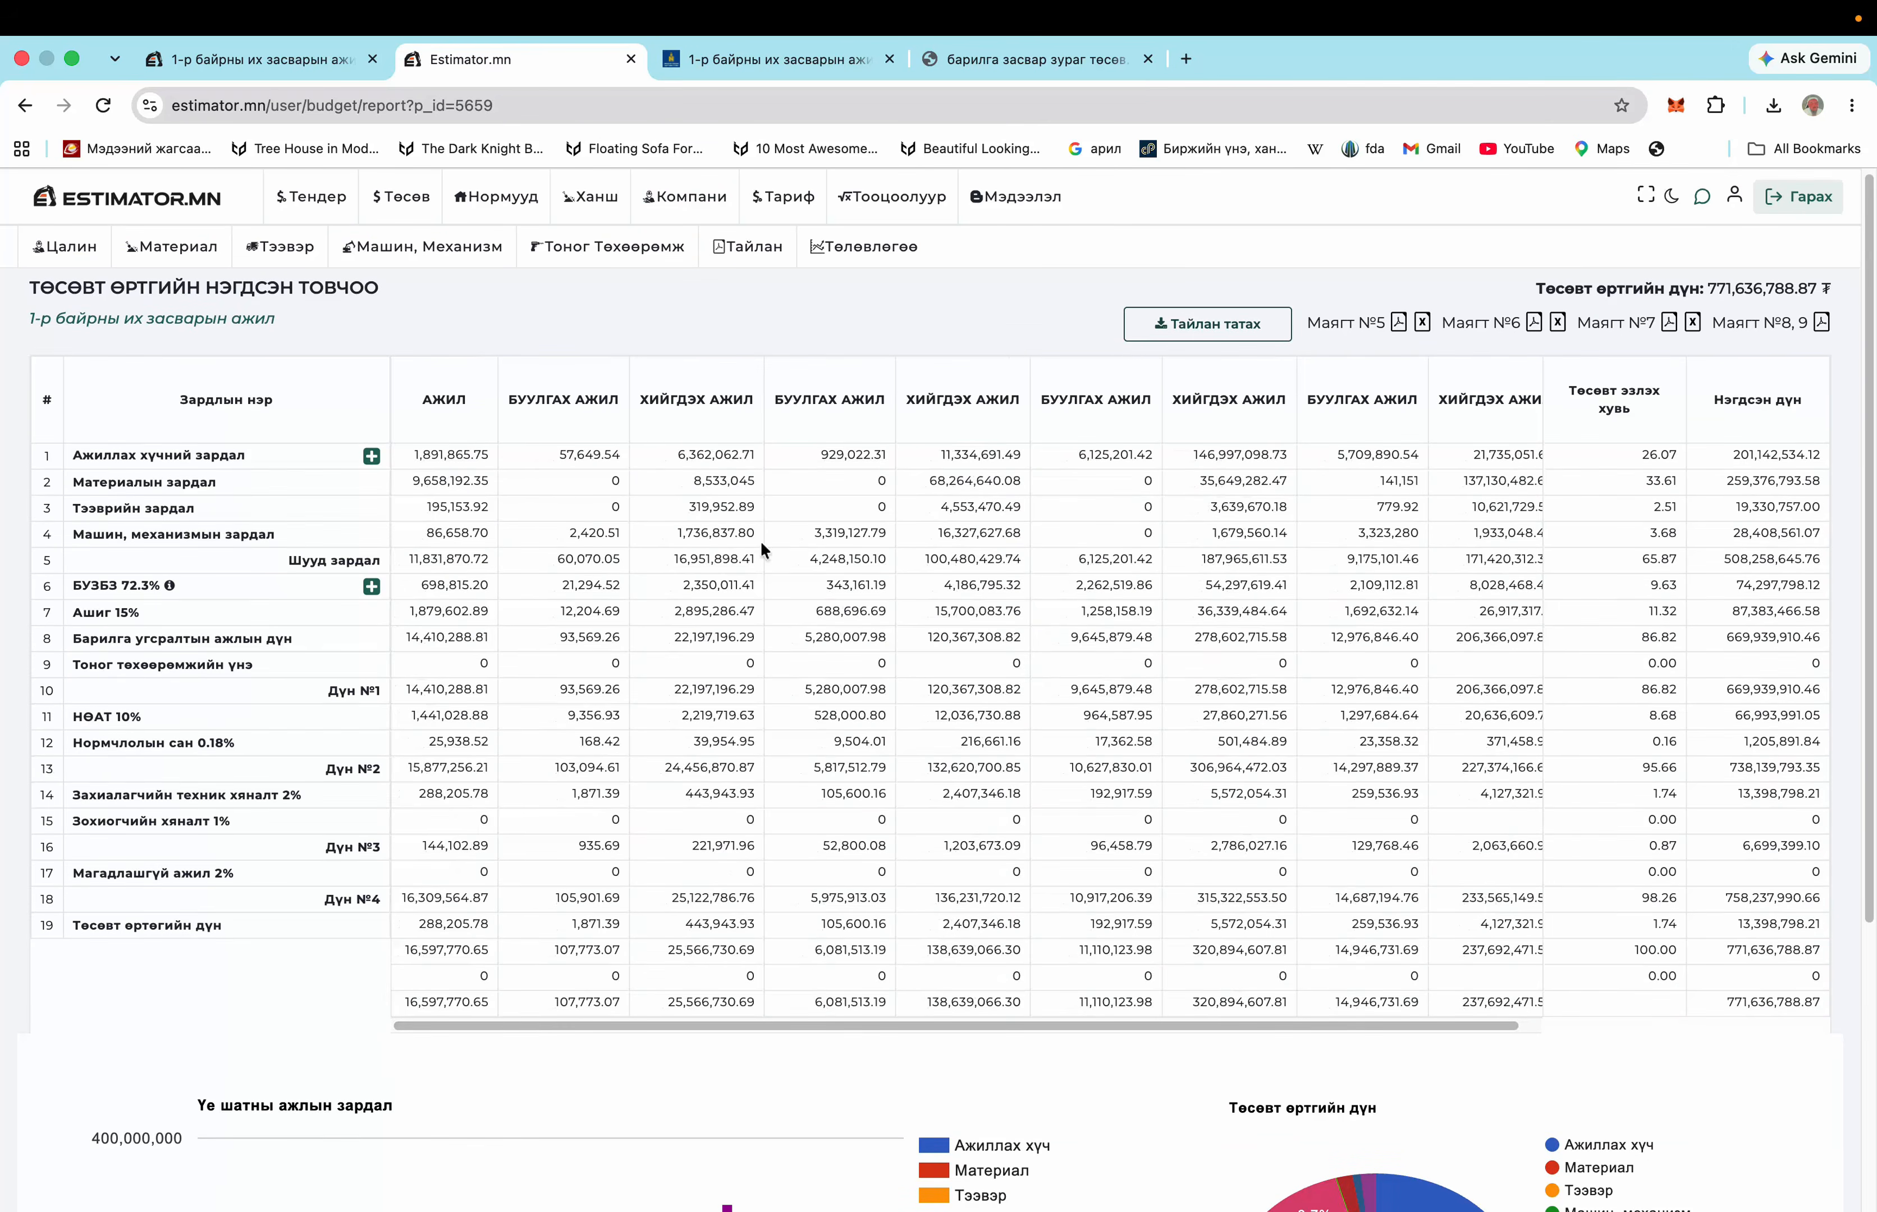
pyautogui.click(305, 66)
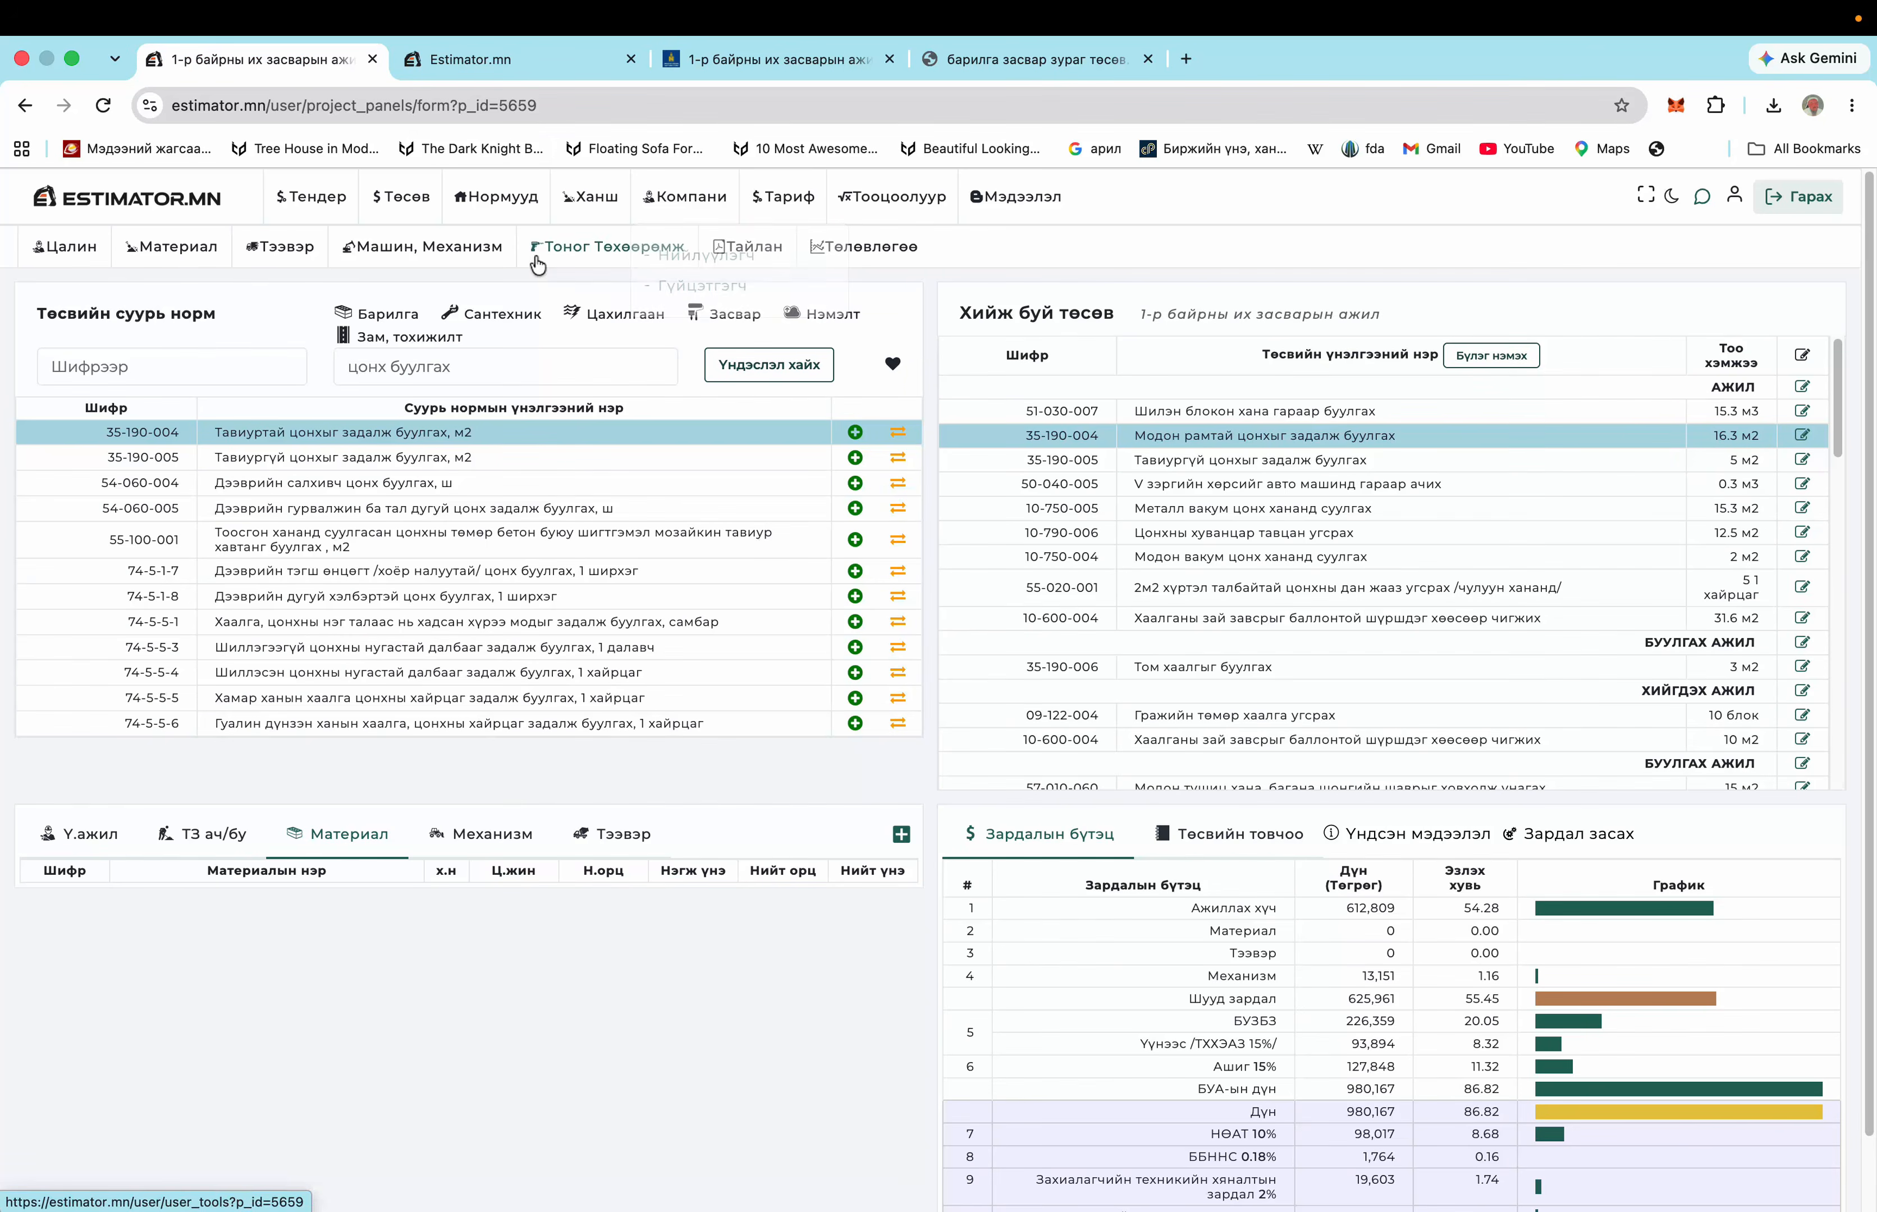
# Open the empty Тоног Төхөөрөмж equipment list (0₮) in a new tab
pyautogui.rightClick(631, 251)
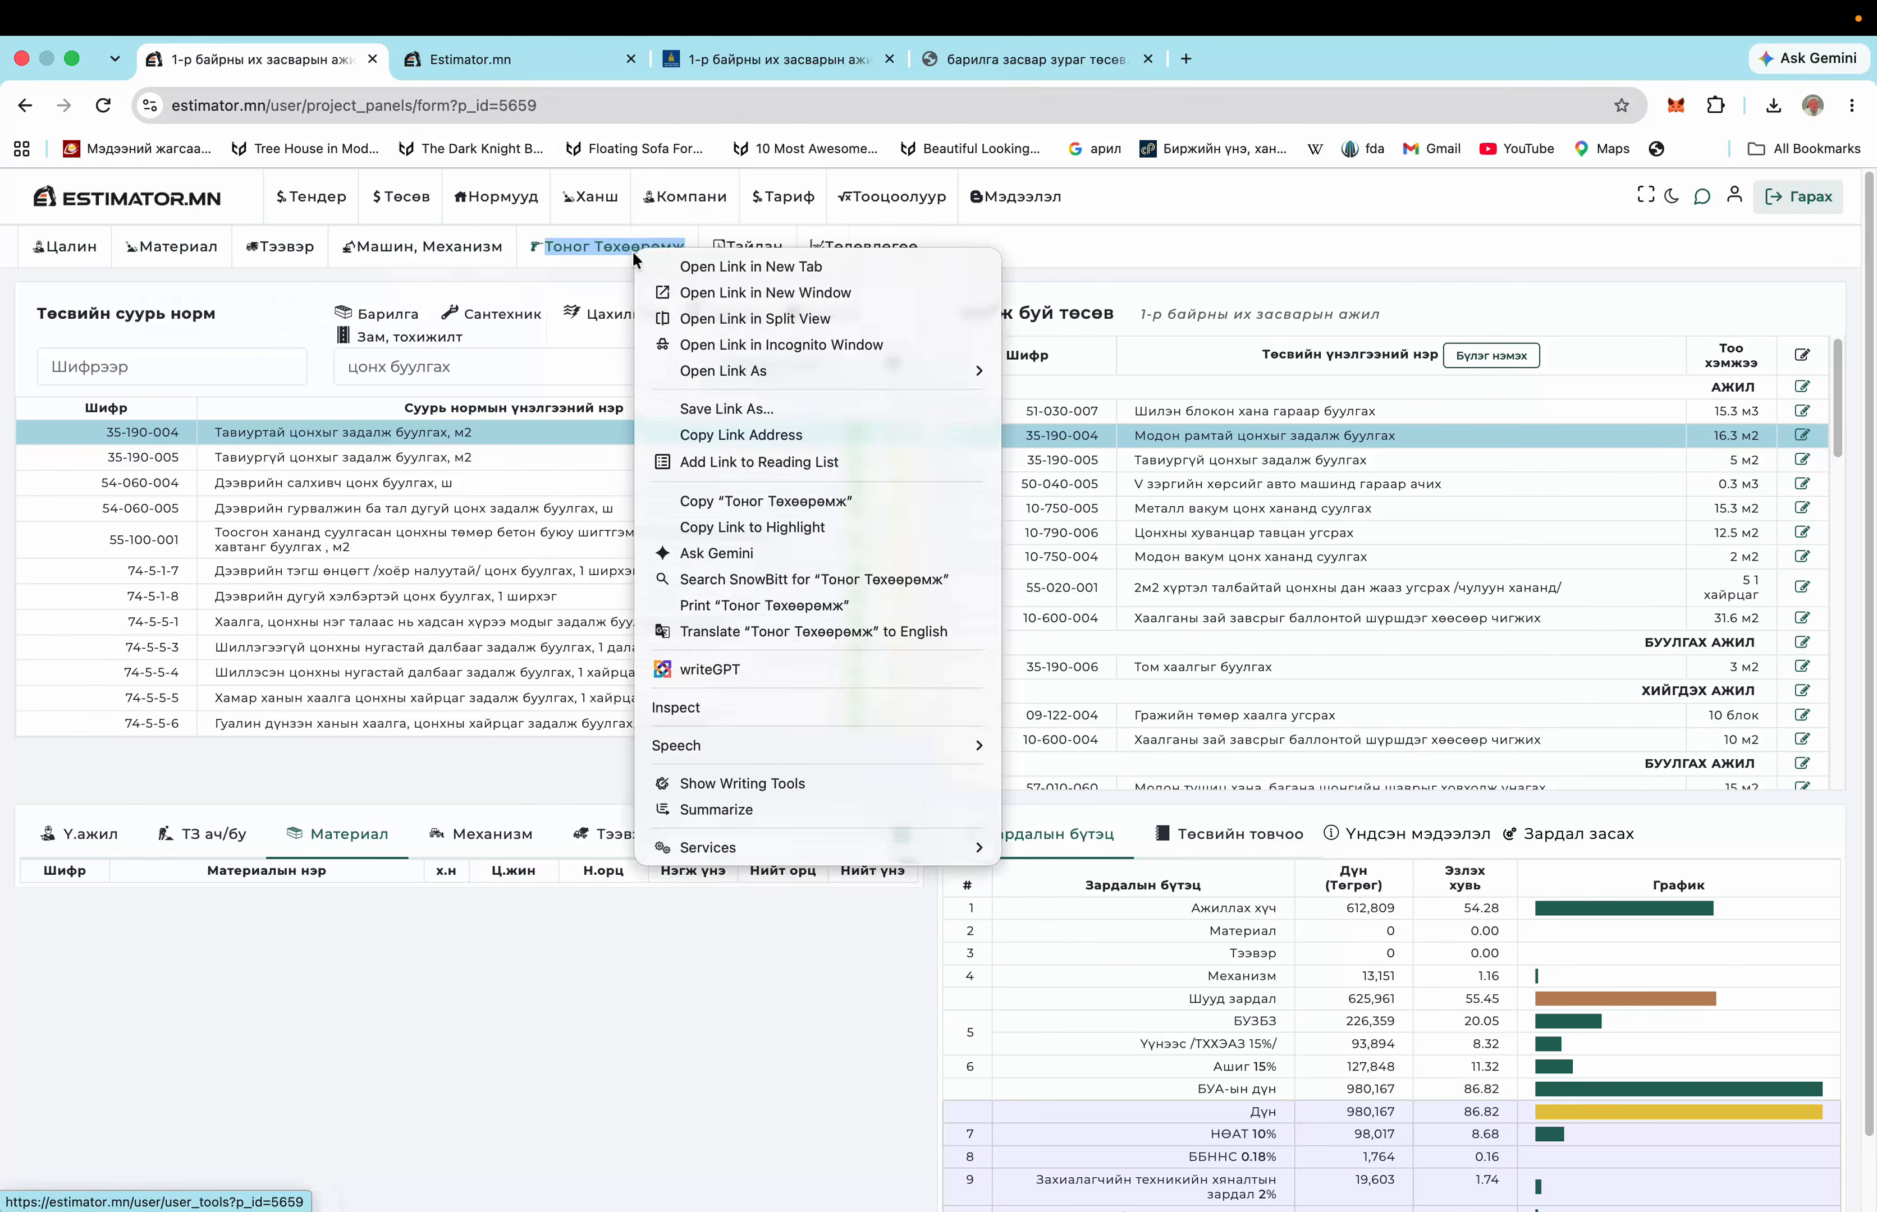
pyautogui.click(660, 257)
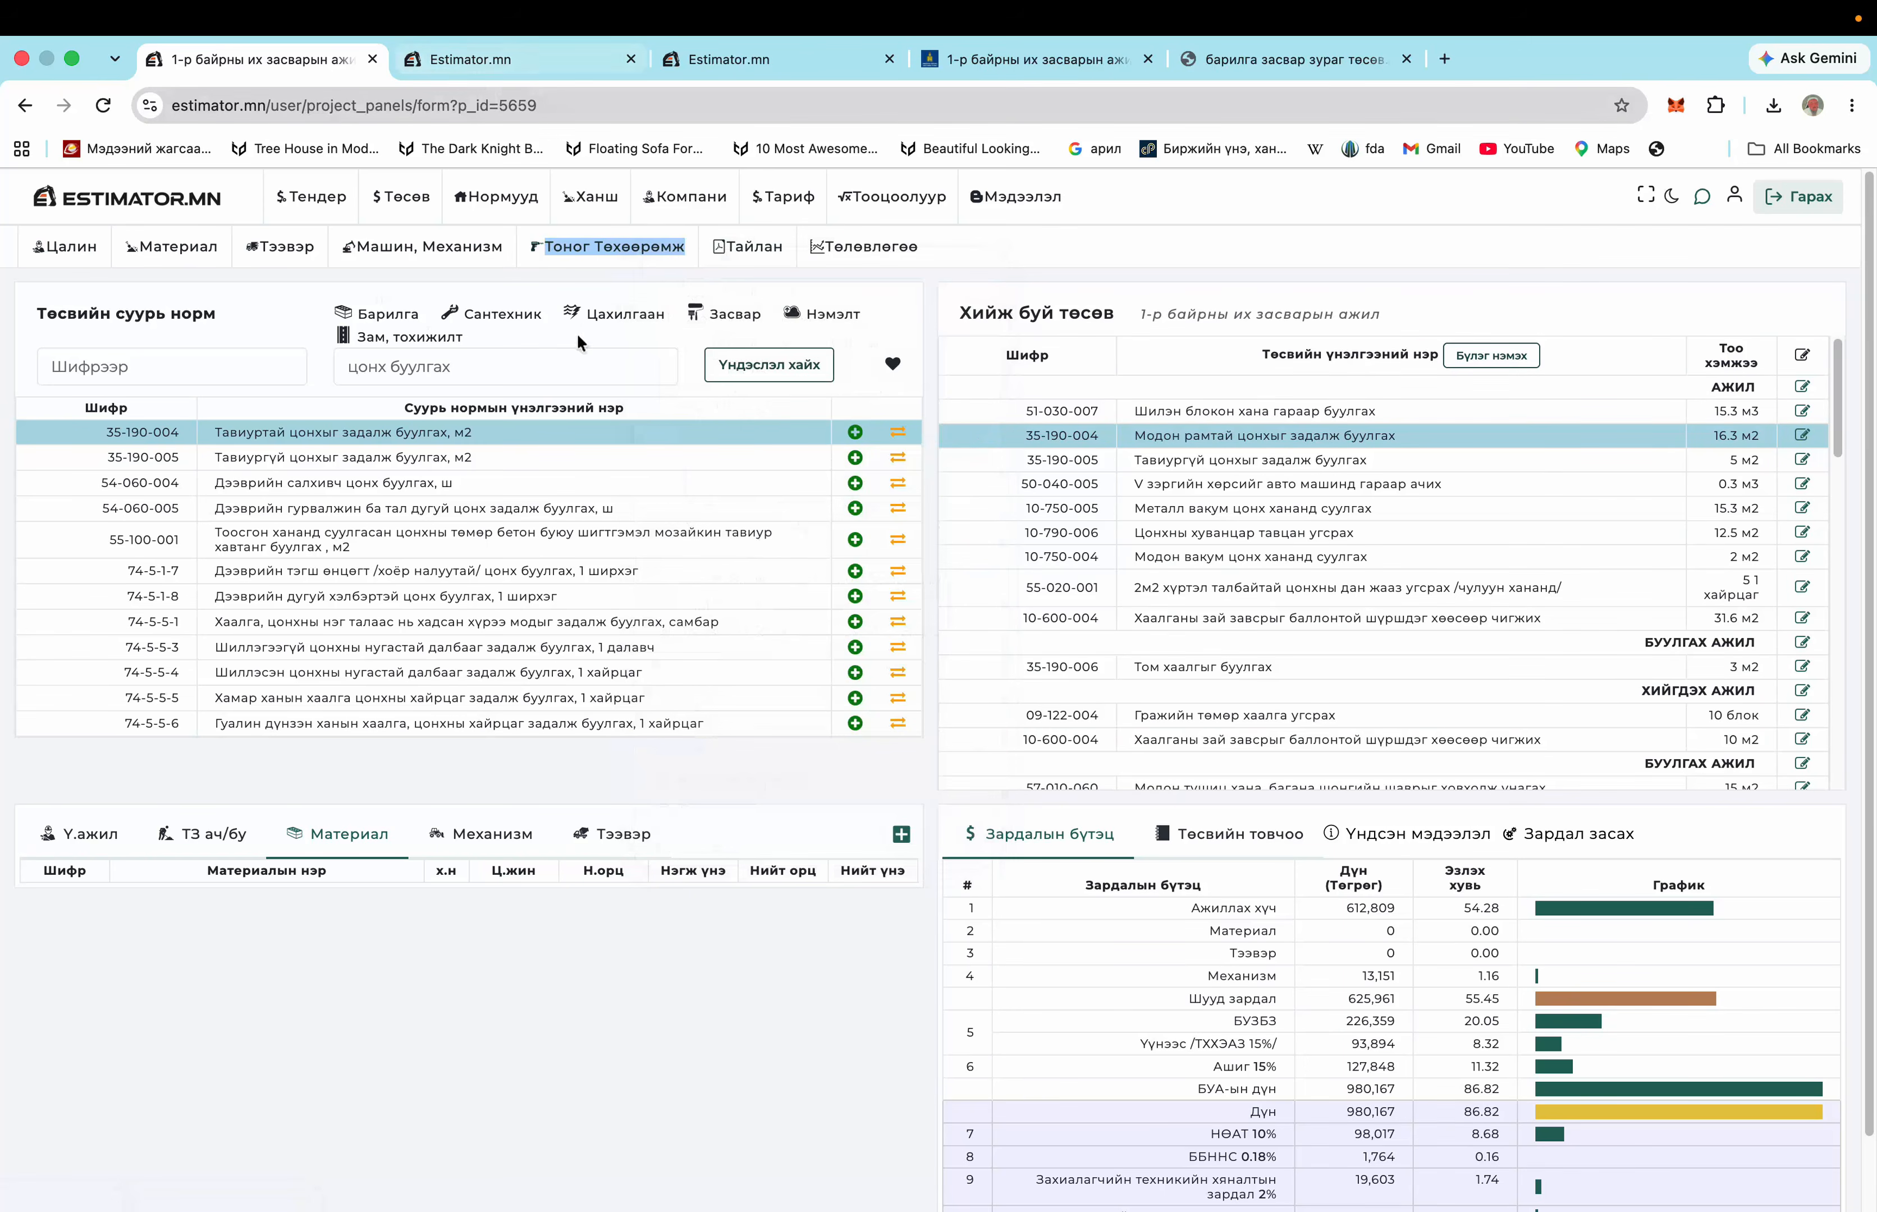
pyautogui.click(529, 72)
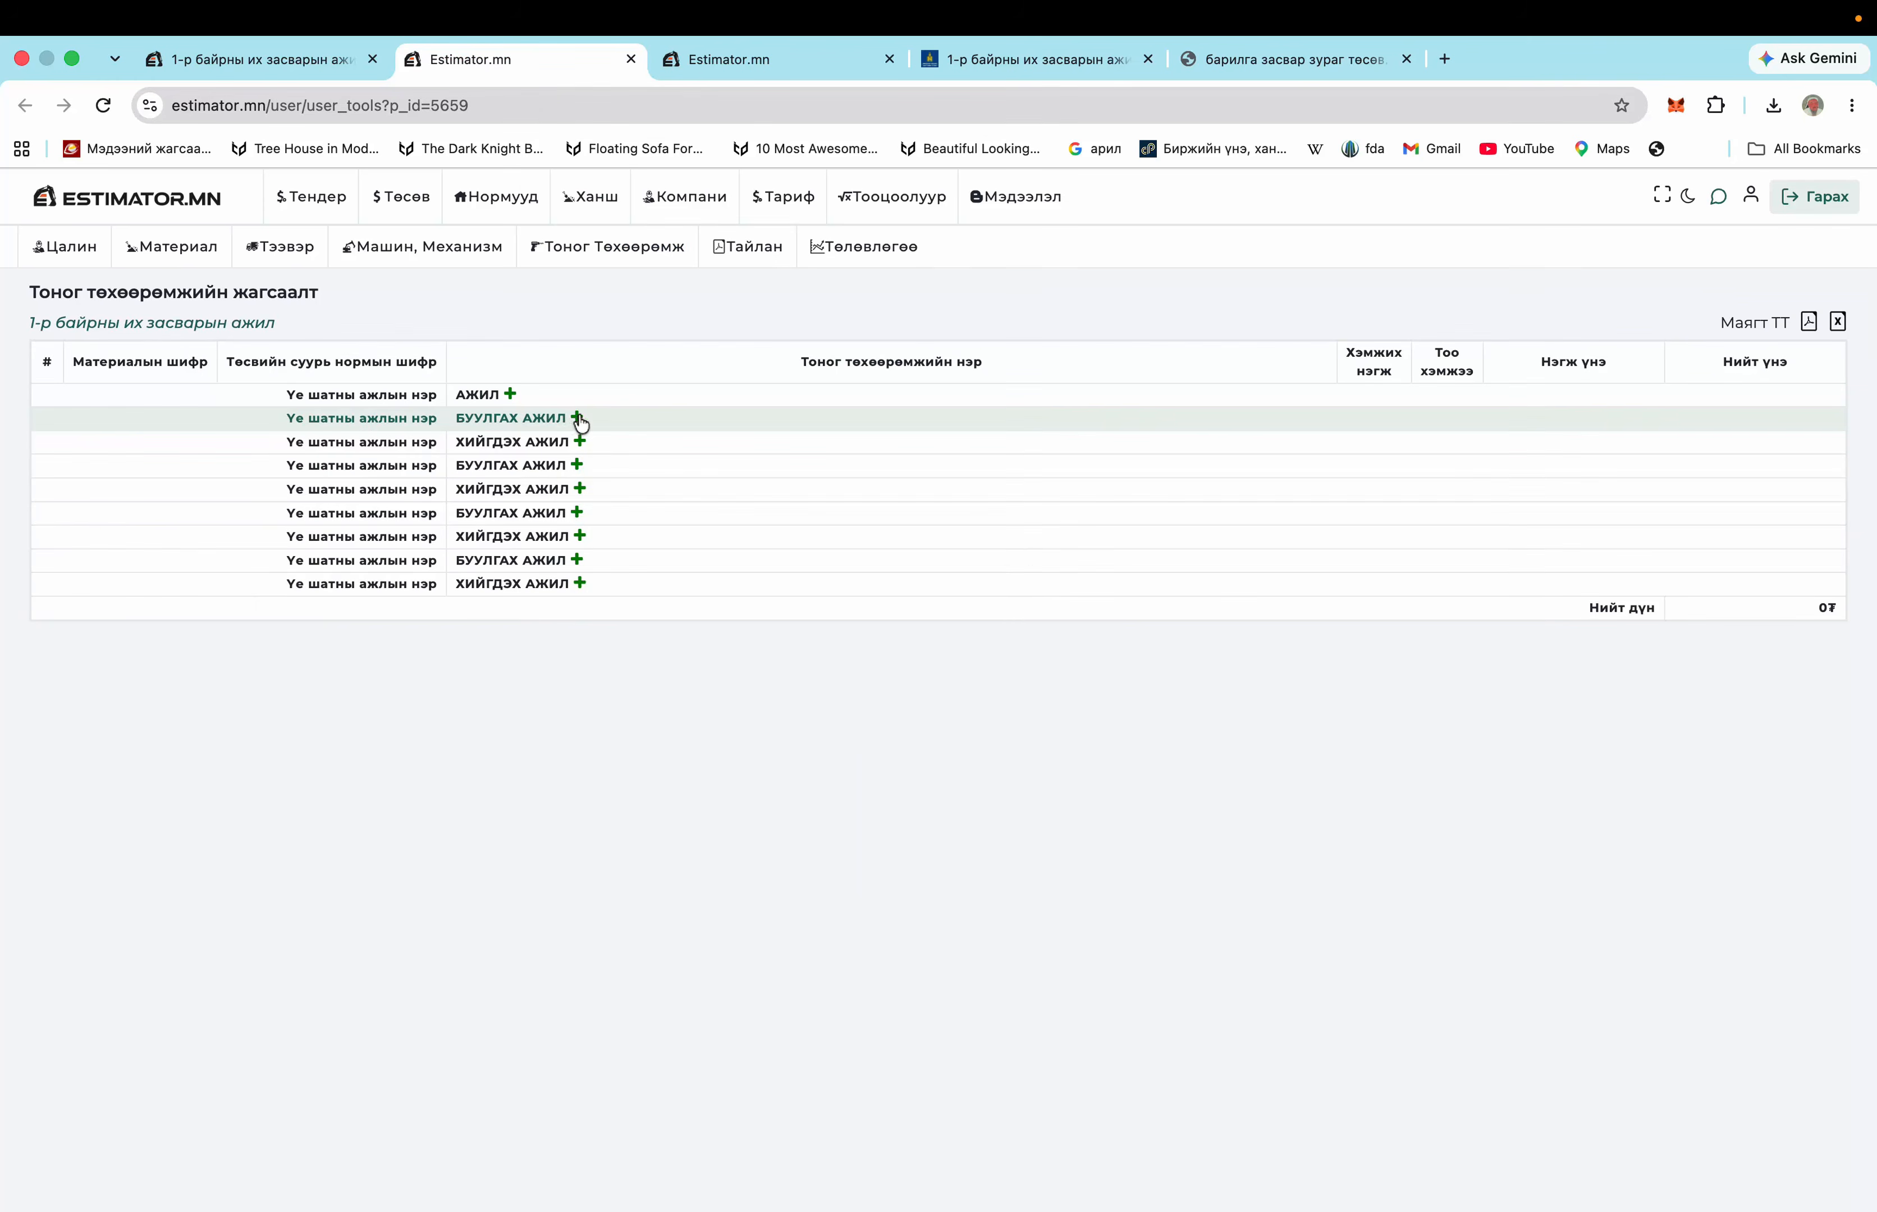
# Bring the tender PDF forward in Preview and scroll to page 3 of 5
pyautogui.moveTo(890, 1198)
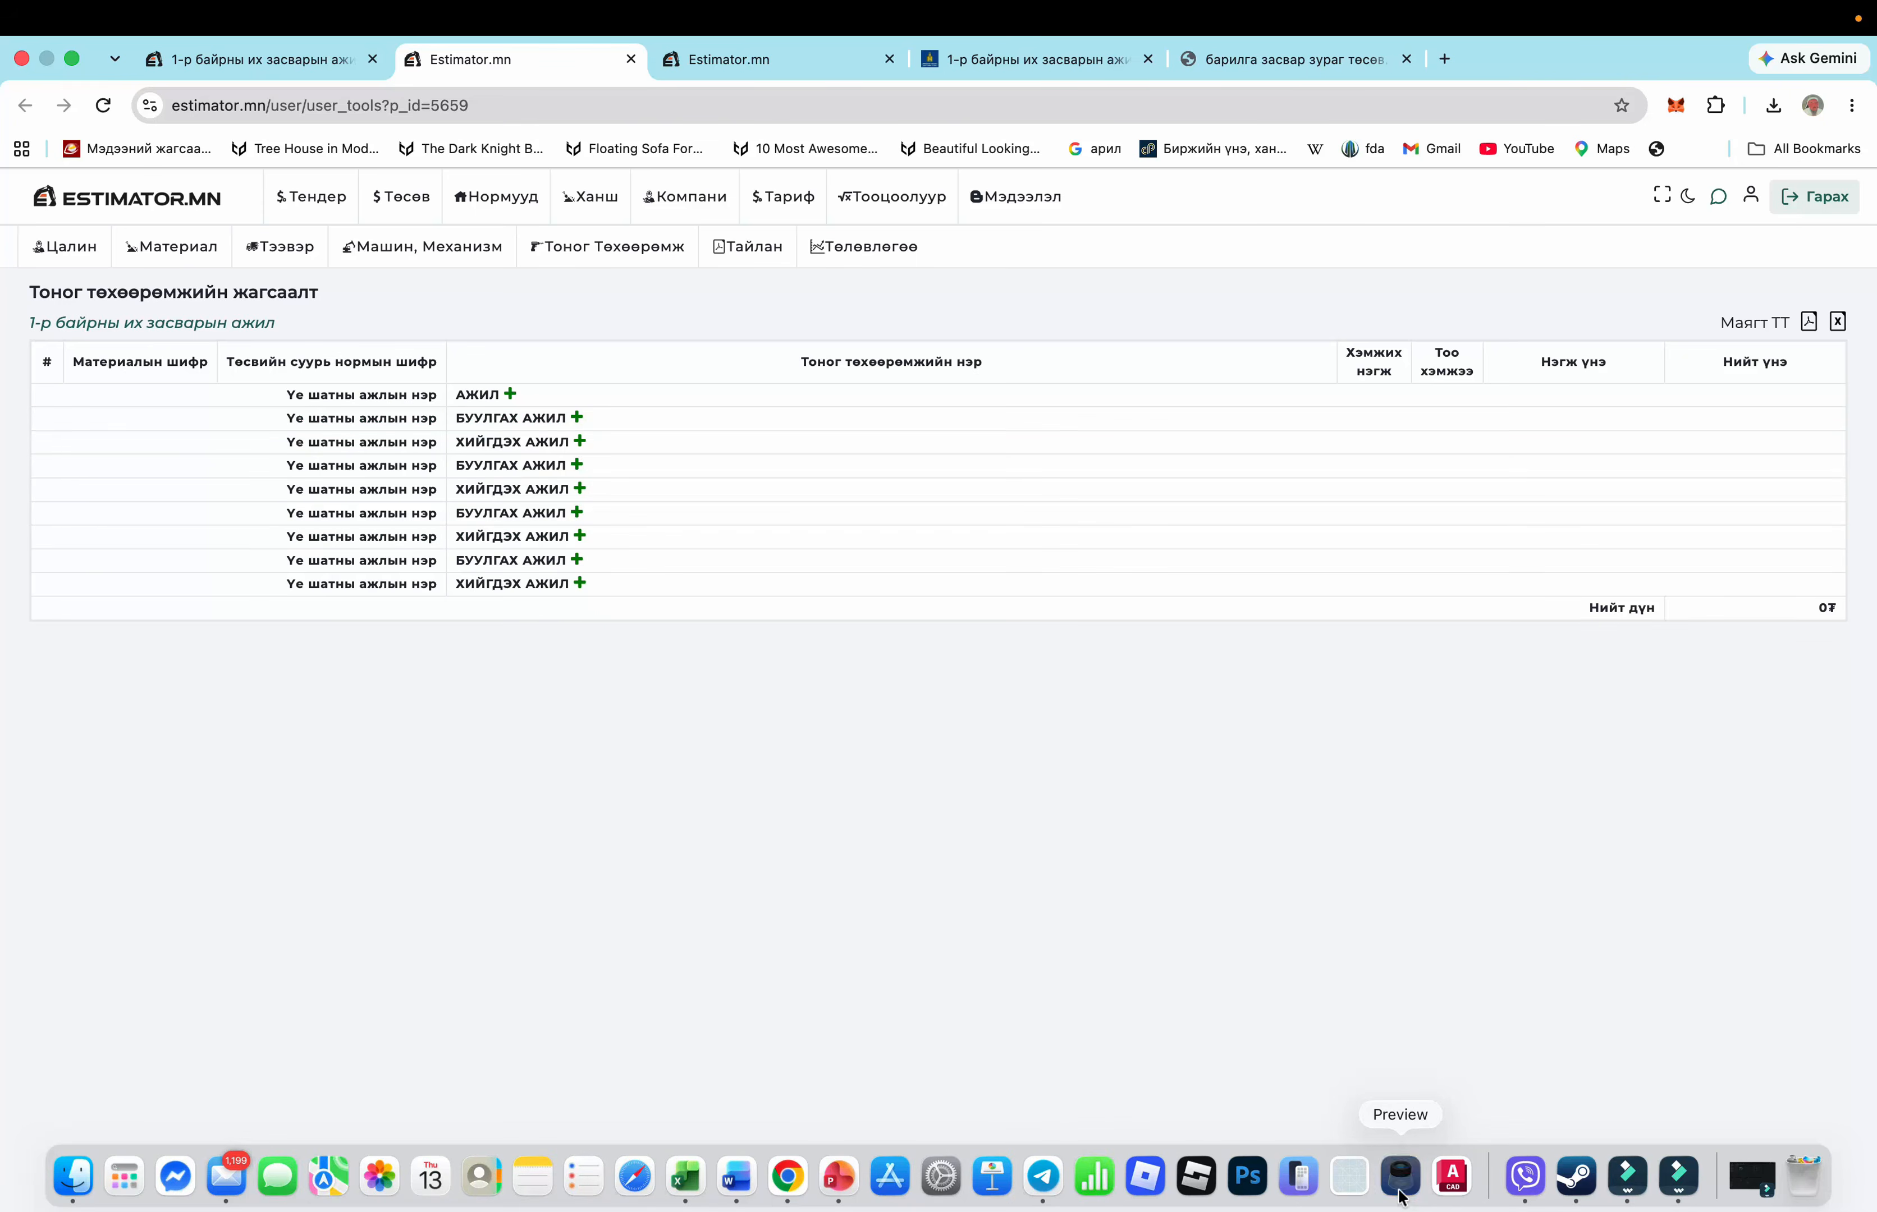
pyautogui.click(1400, 1191)
pyautogui.scroll(-15, 466, 661)
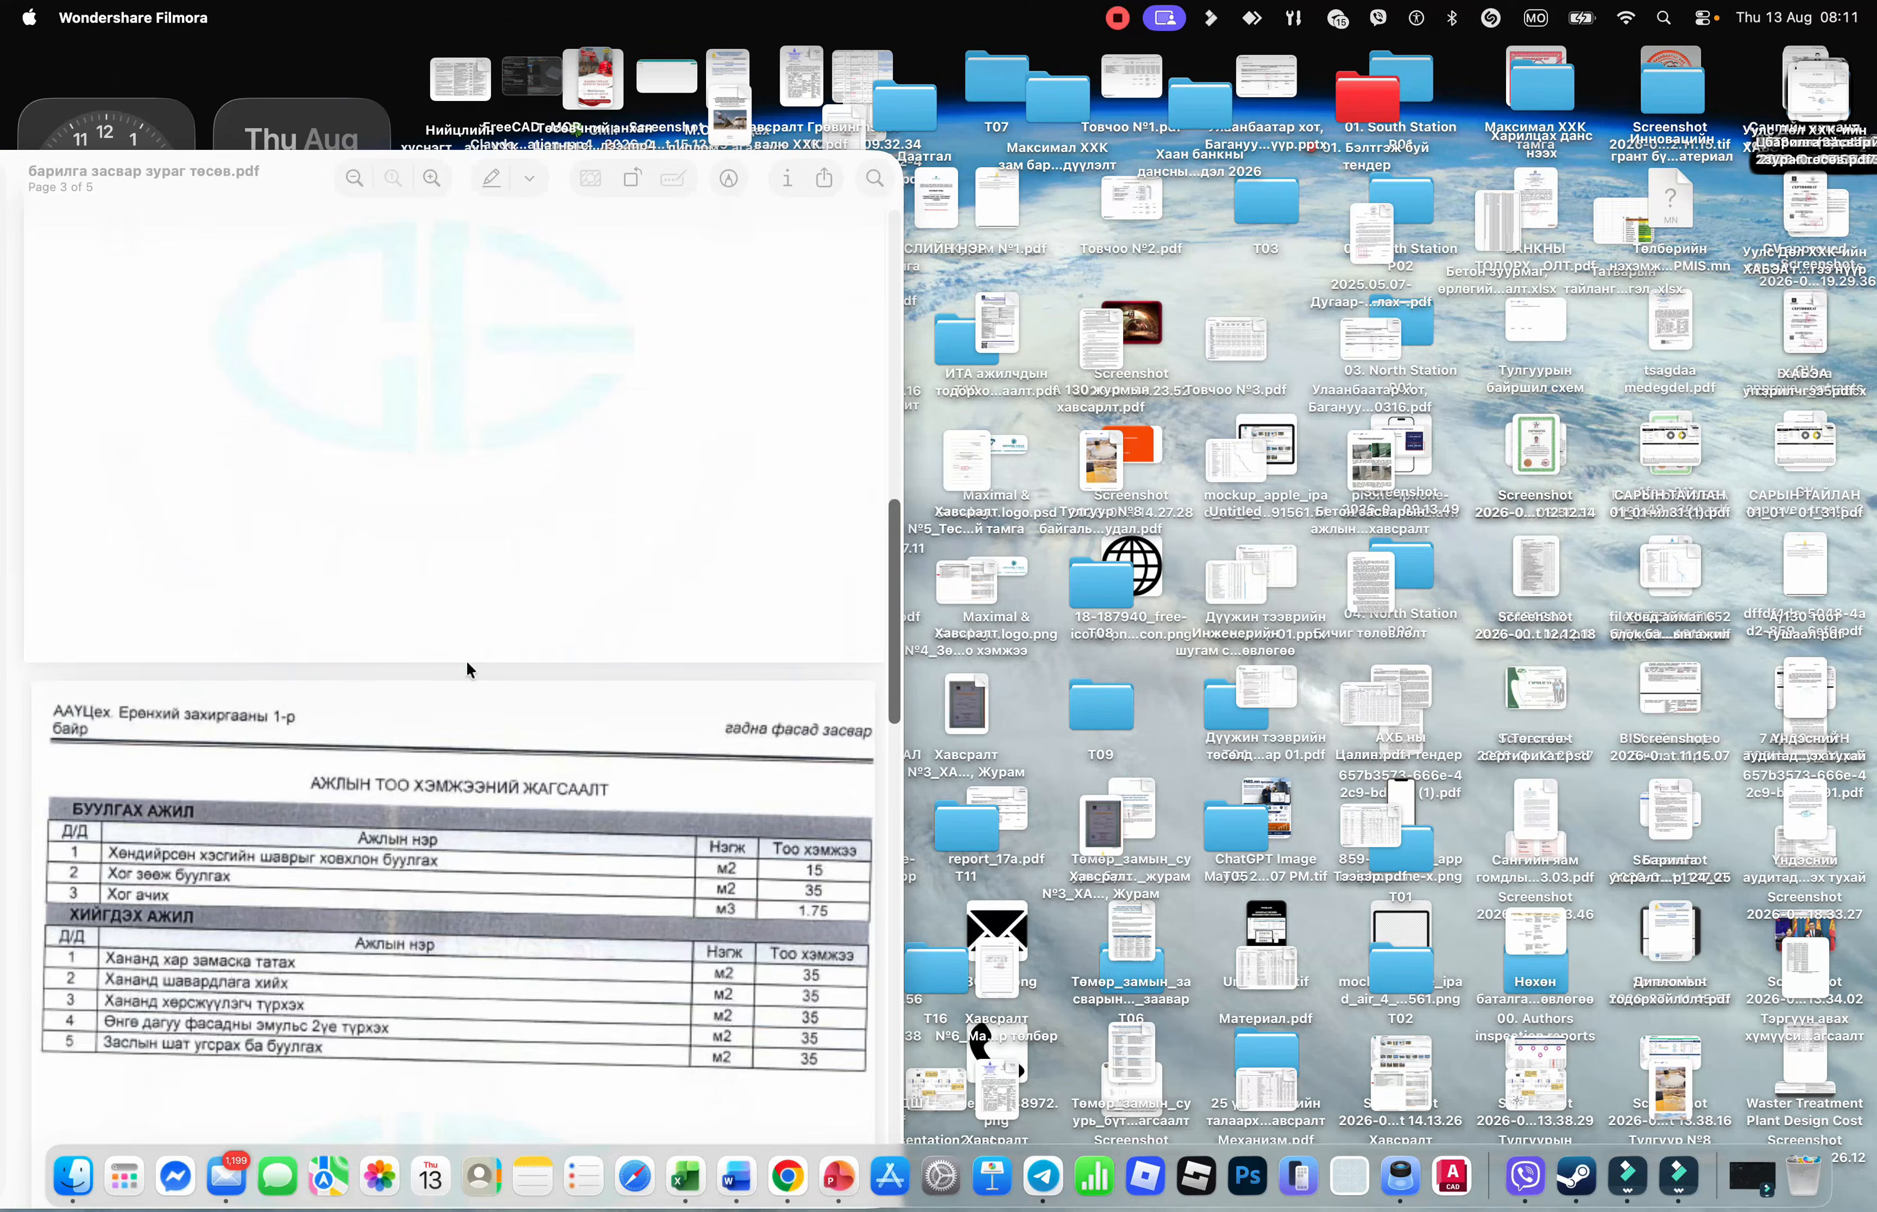
pyautogui.scroll(-10, 466, 660)
# Open барилга засвар зураг төсөв.pdf from the Downloads folder and scroll back to its top
pyautogui.click(72, 1176)
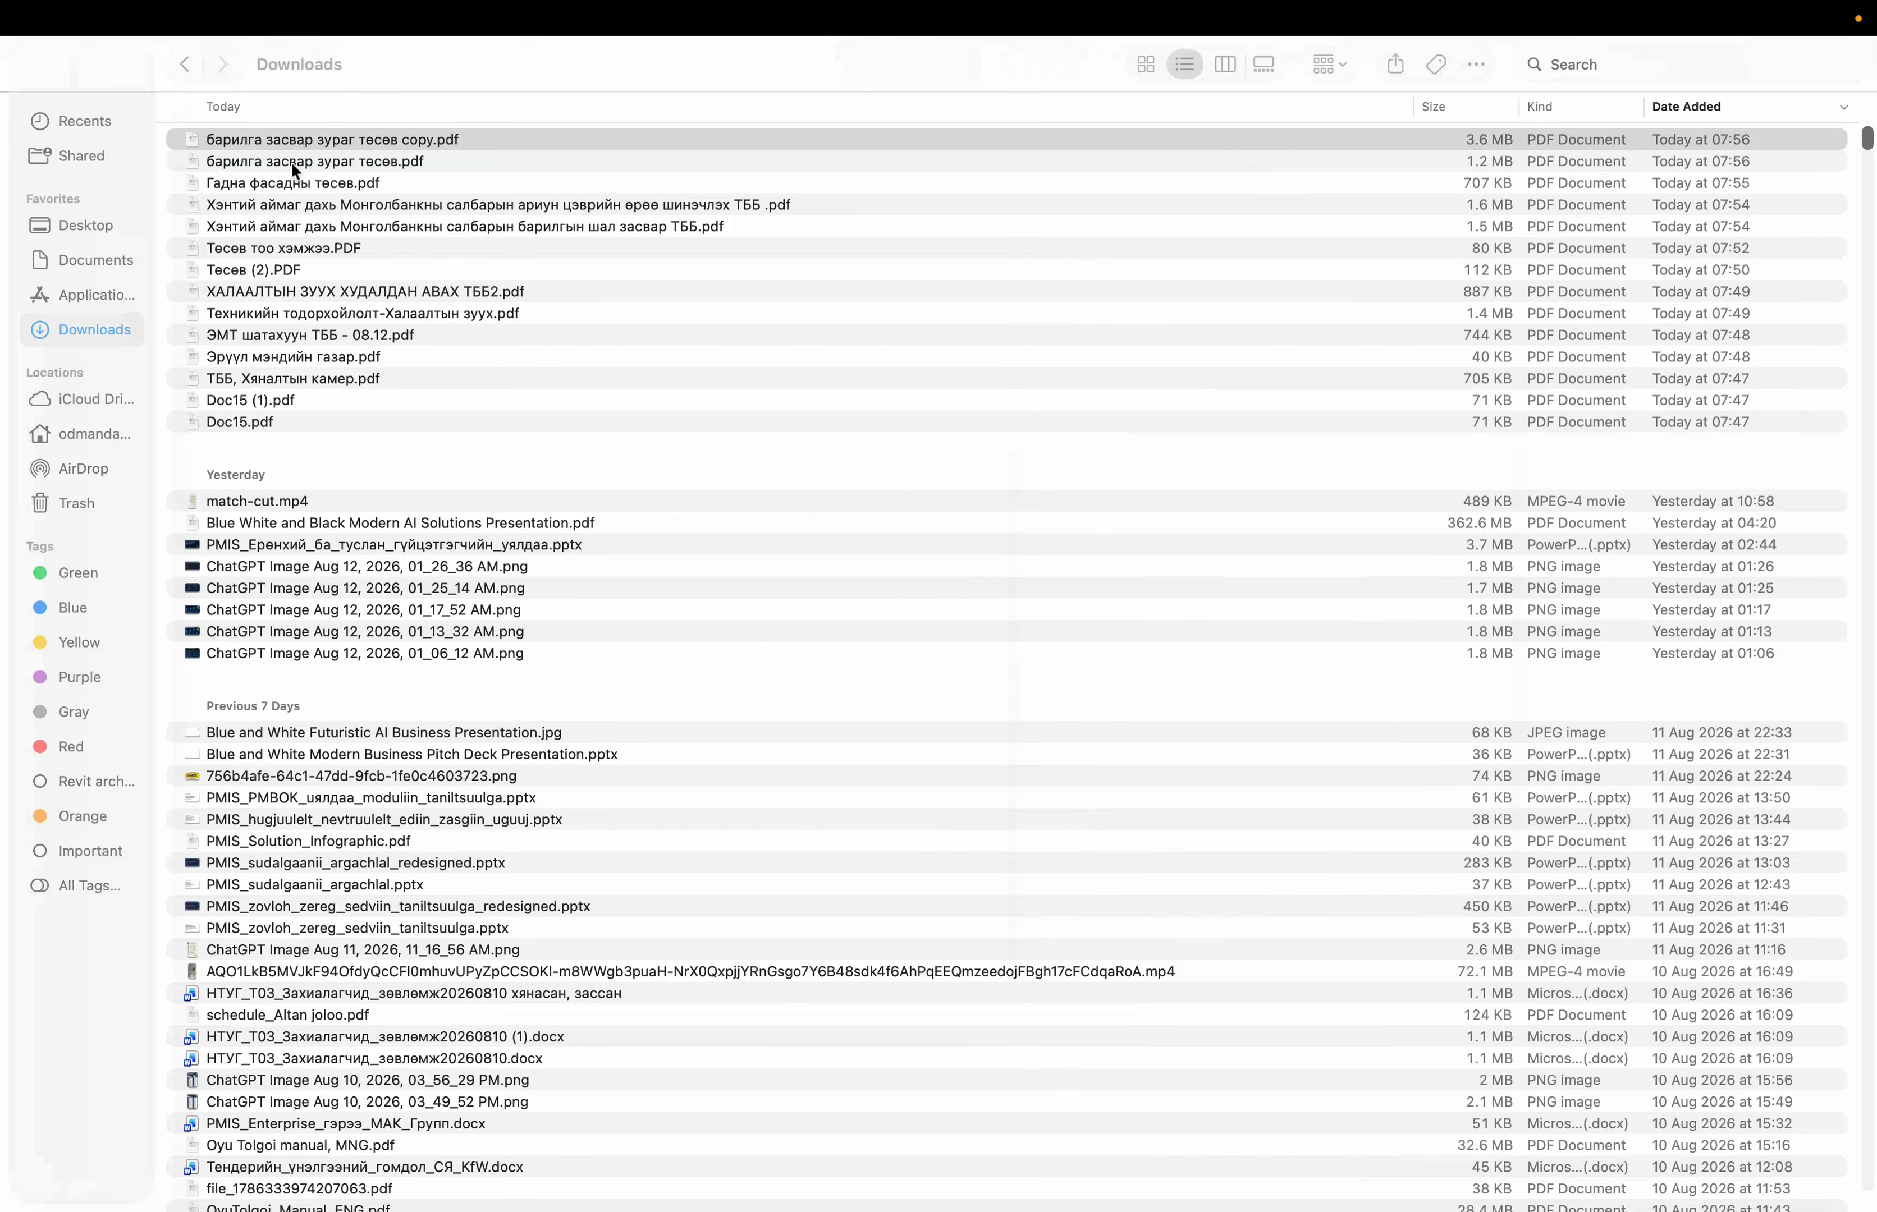
pyautogui.doubleClick(300, 165)
pyautogui.scroll(8, 288, 691)
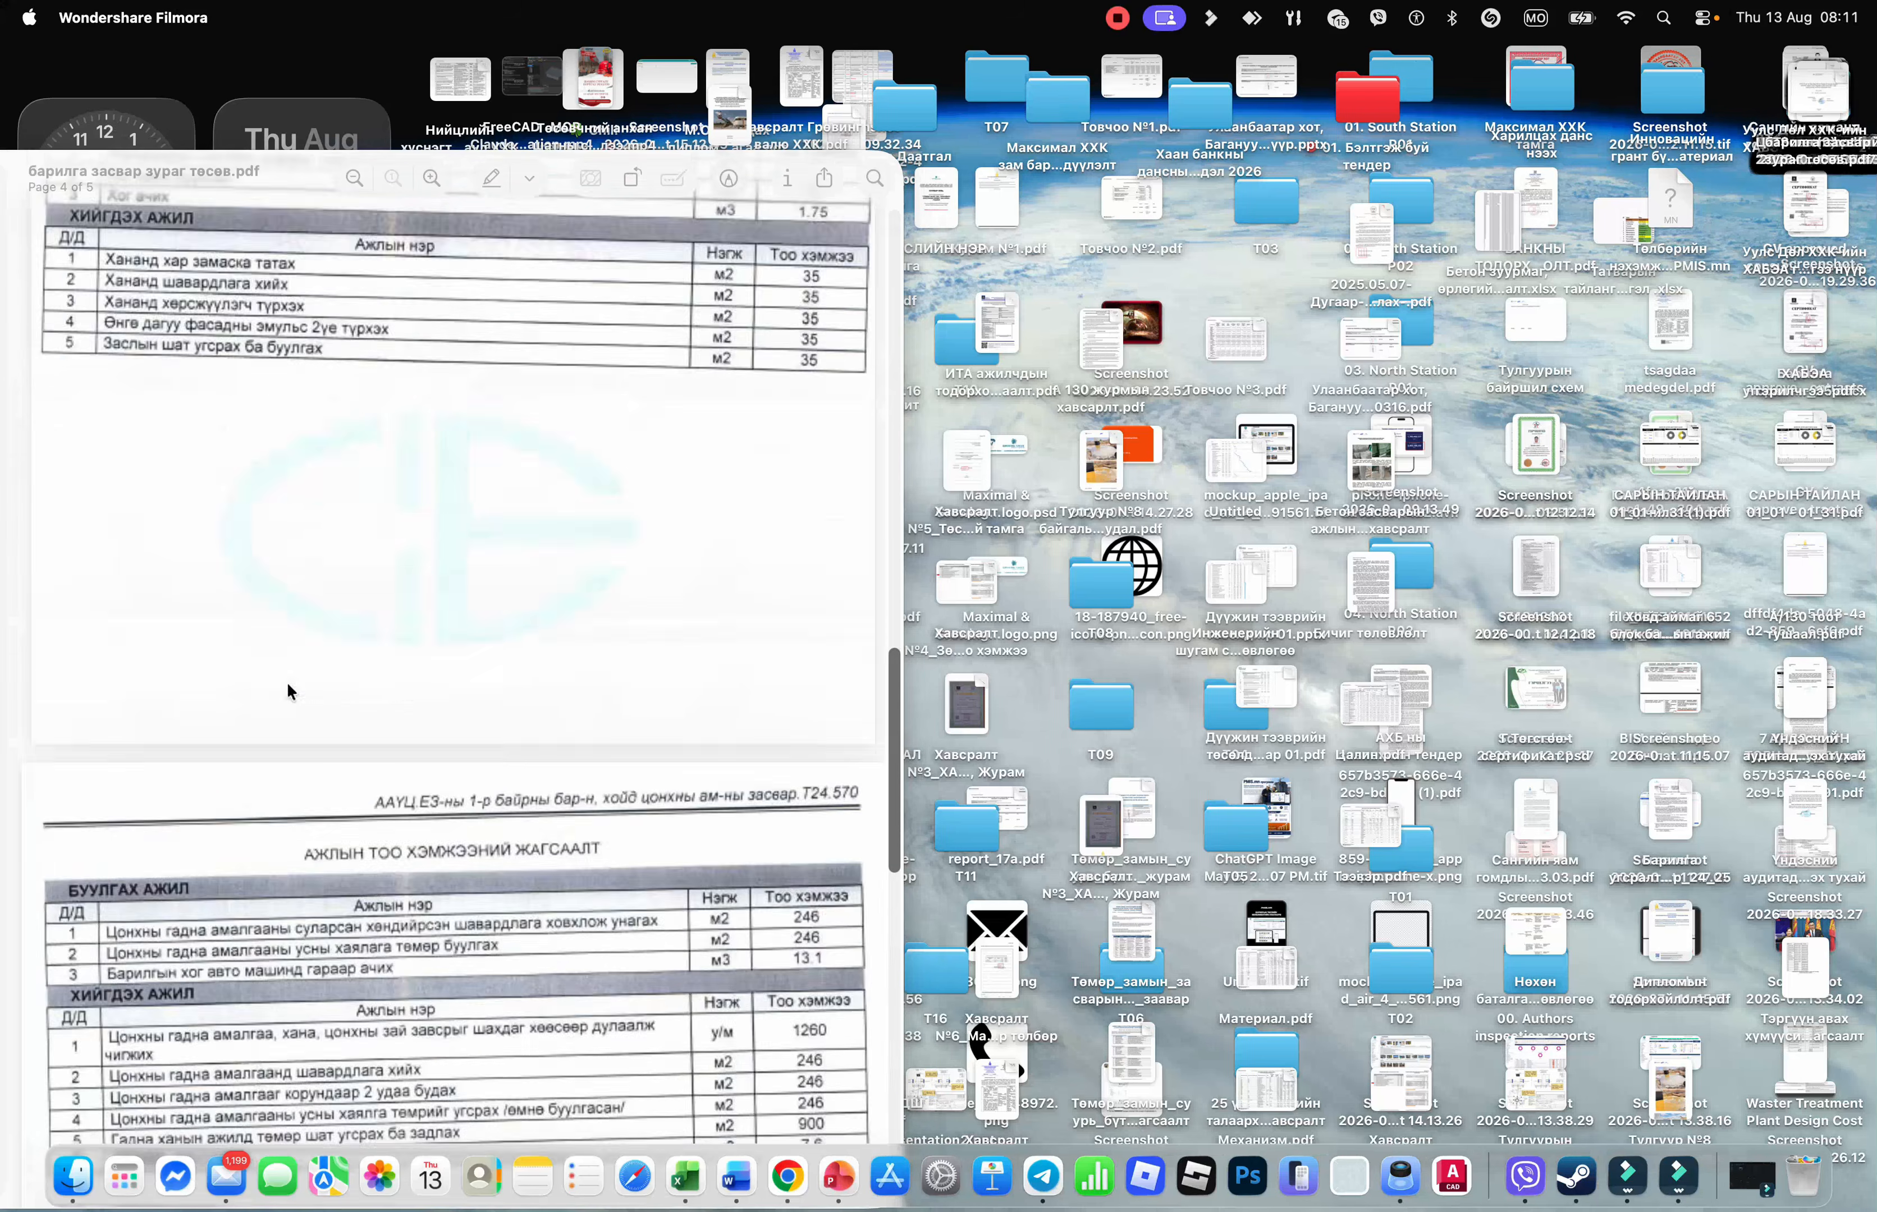
pyautogui.scroll(10, 288, 691)
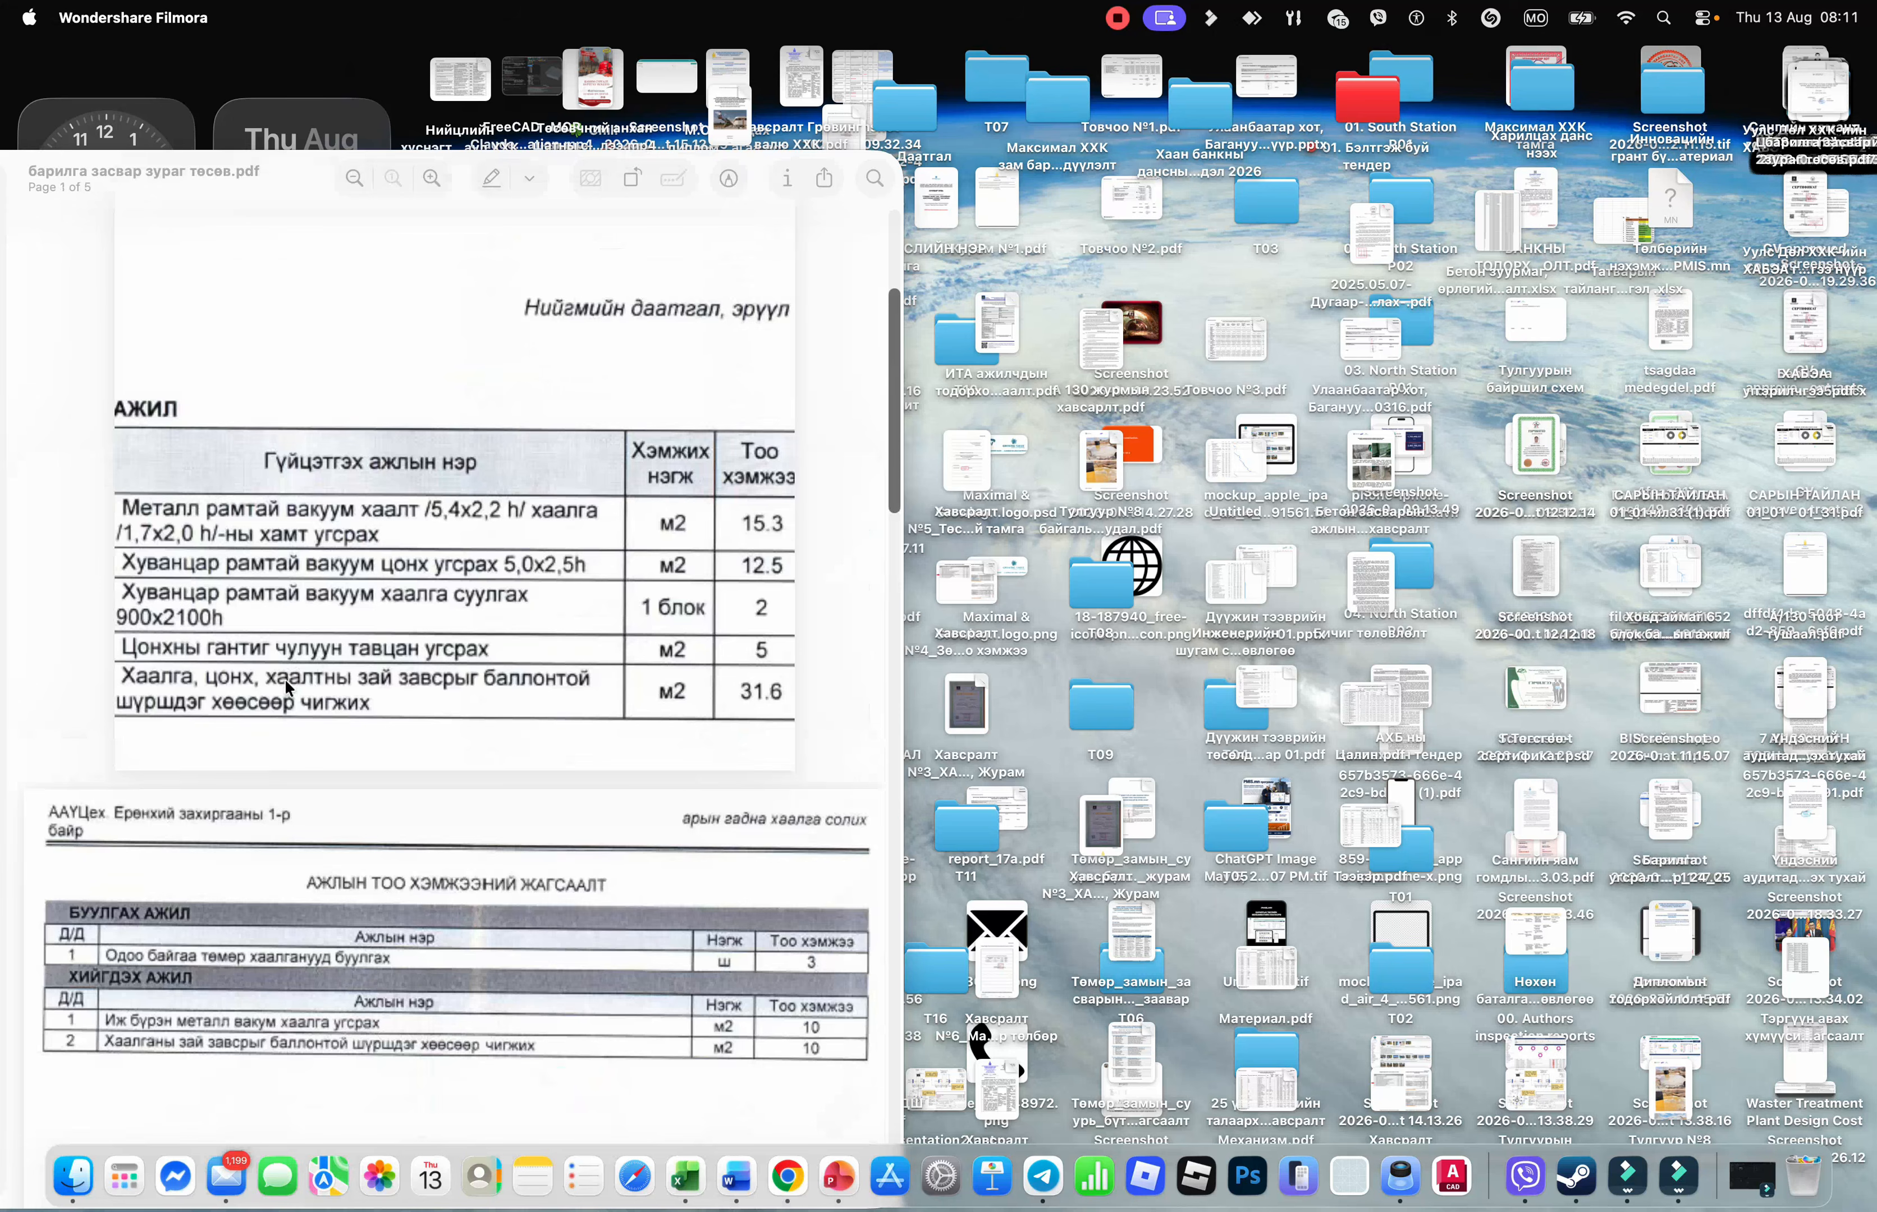
# Open барилга засвар зураг төсөв copy.pdf from Downloads in Preview
pyautogui.click(72, 1175)
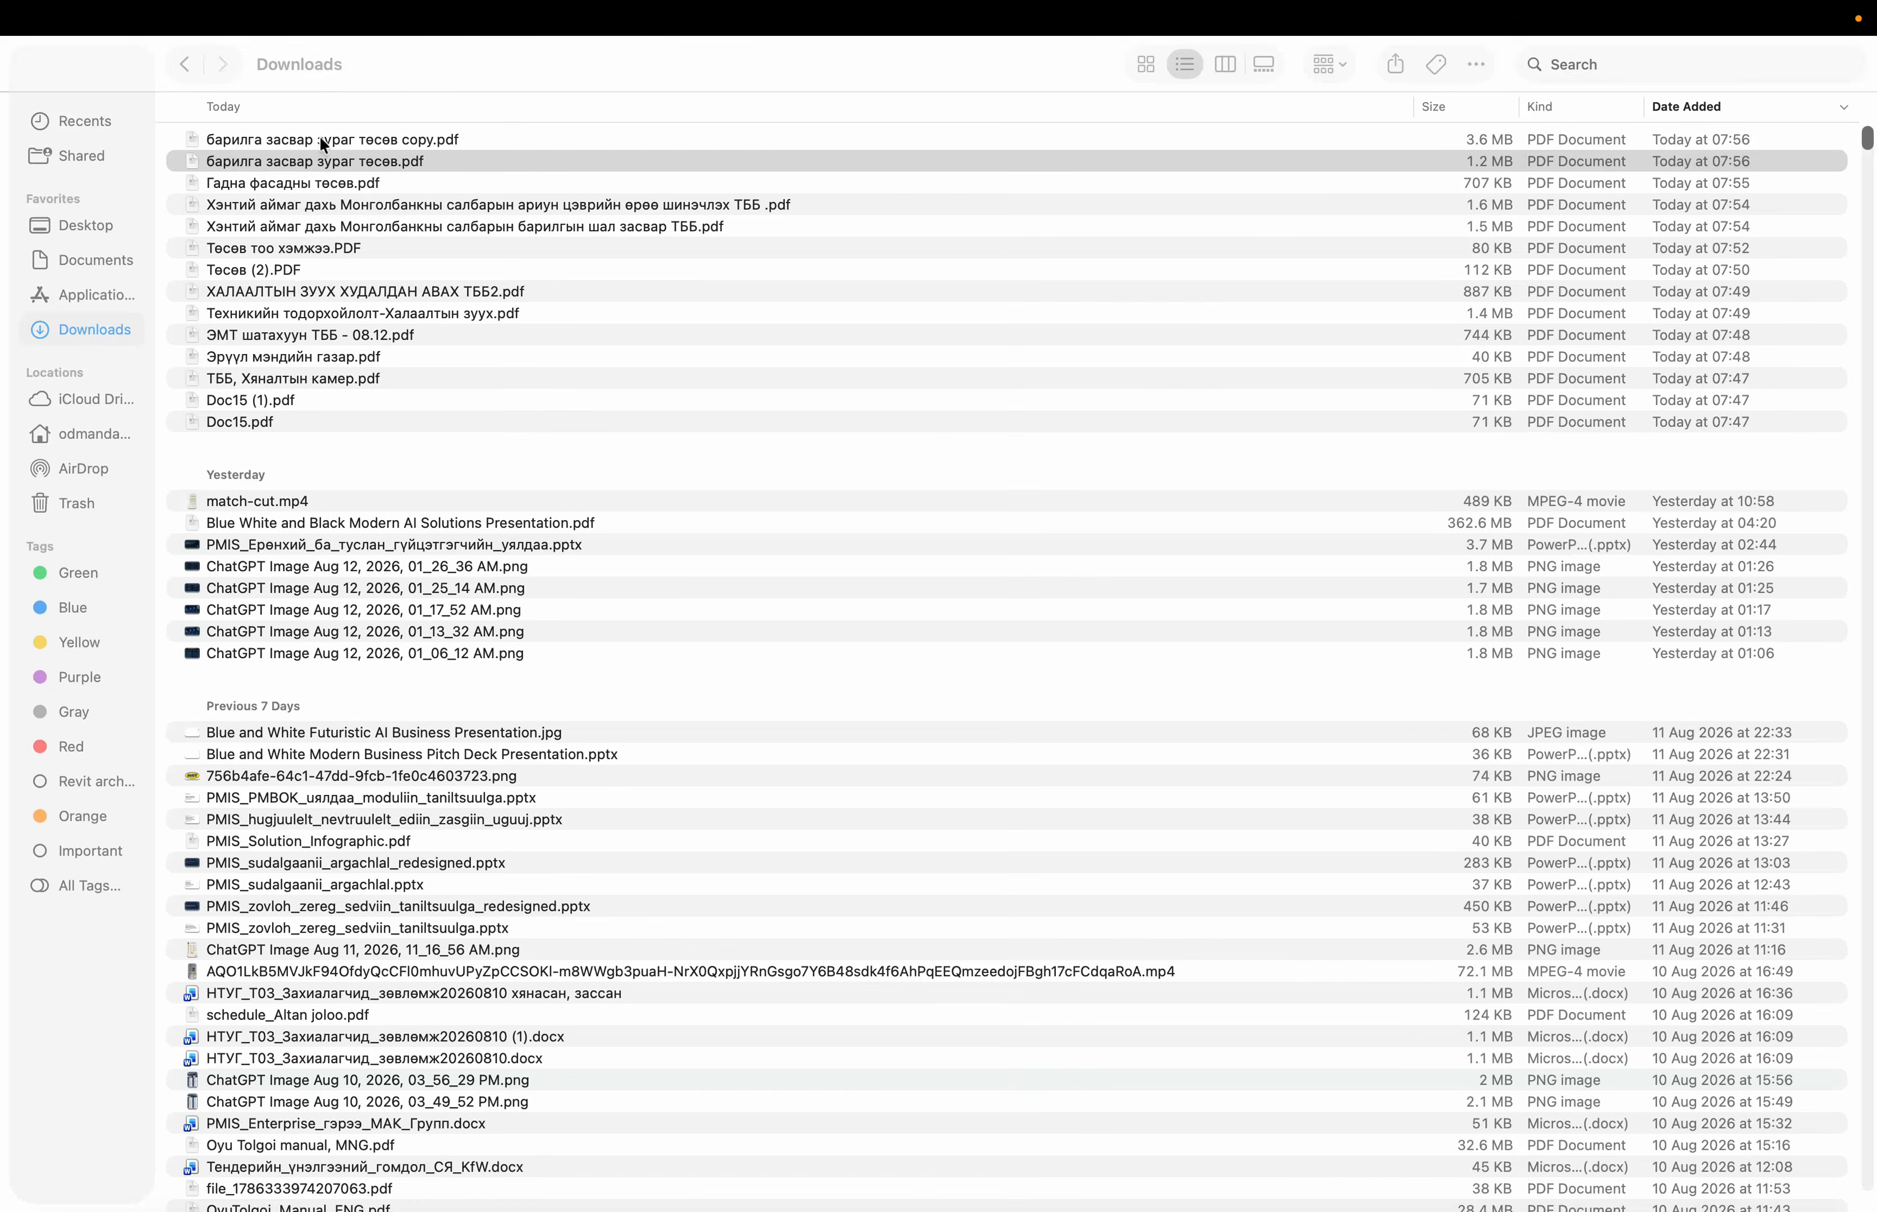
pyautogui.click(320, 135)
pyautogui.doubleClick(320, 135)
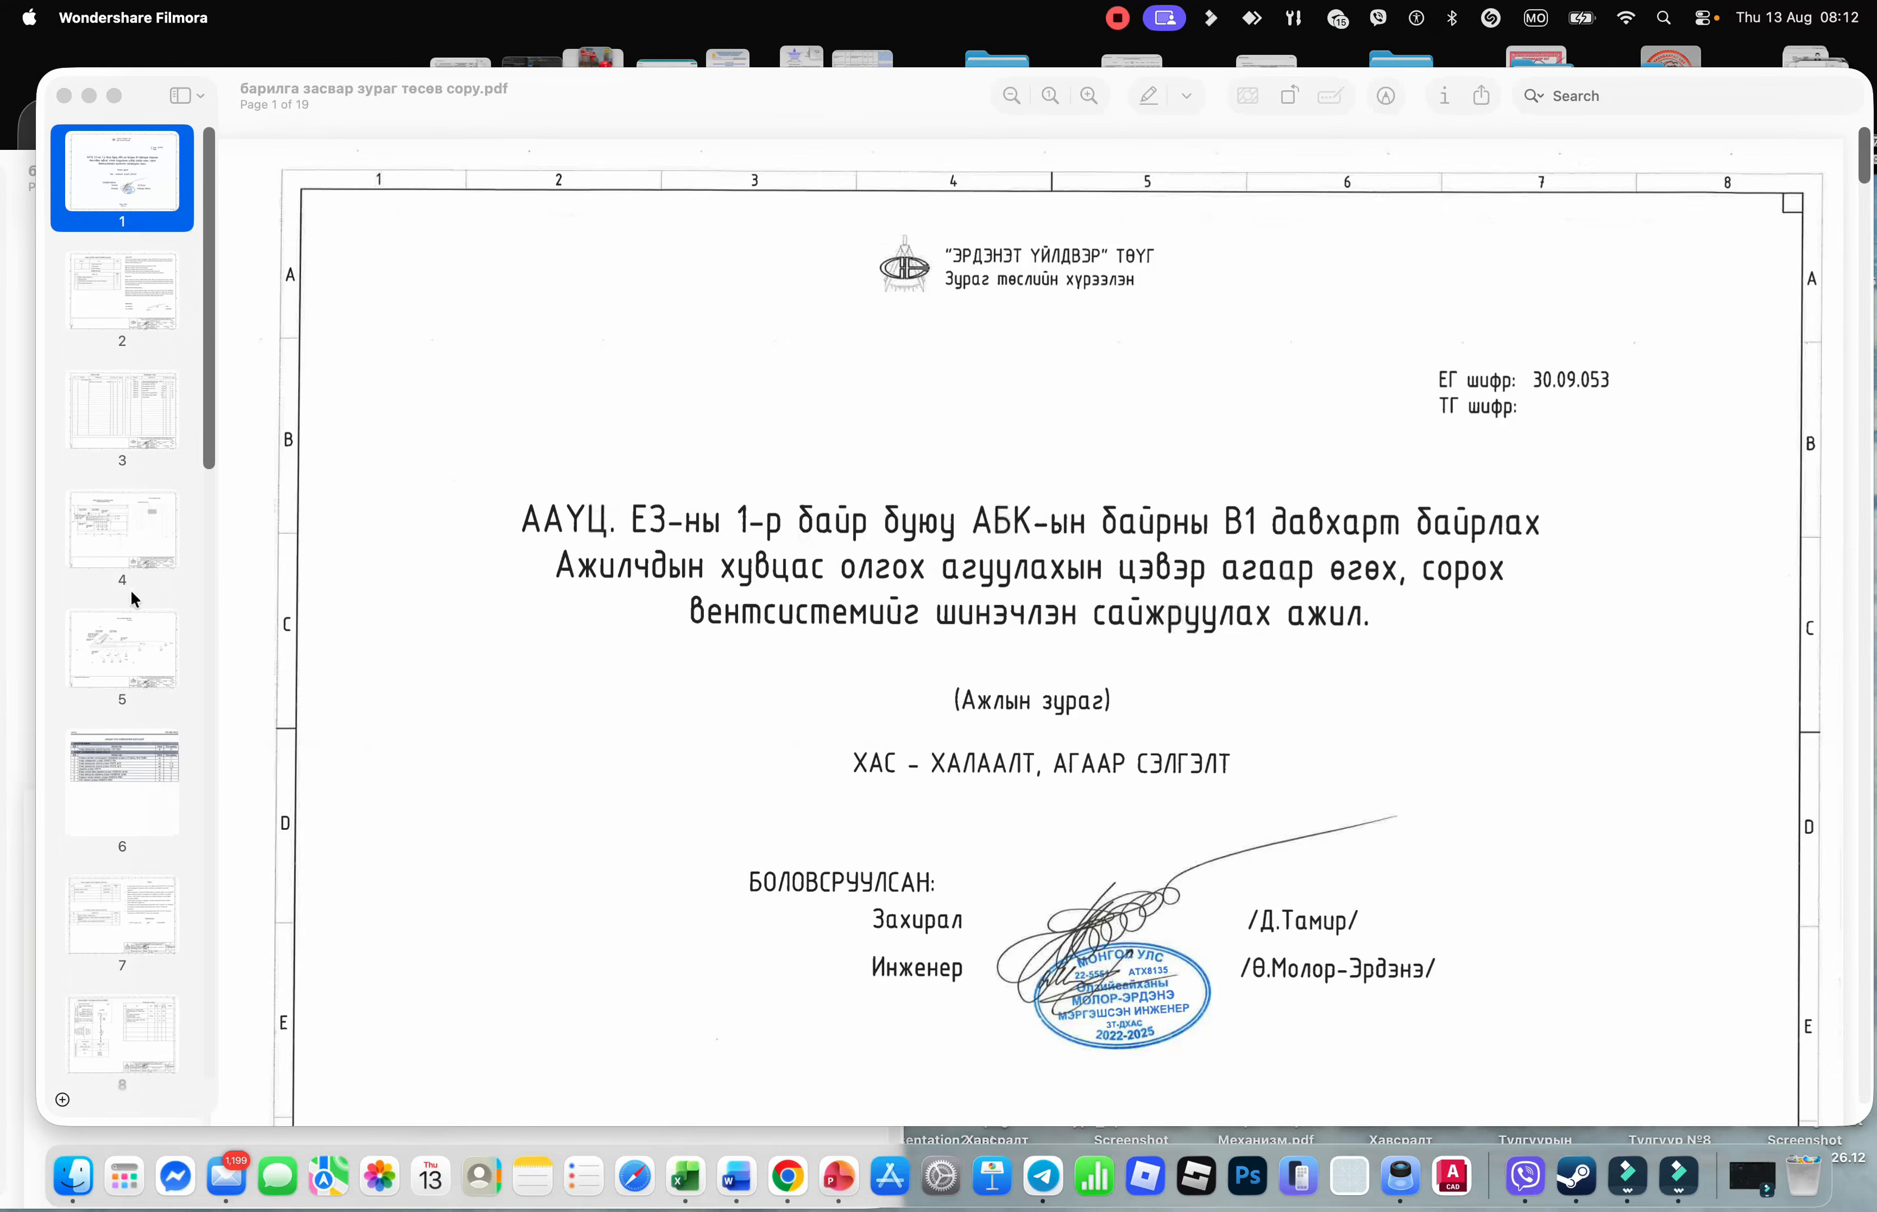
# Go to page 11 of 19, the Конфорт convector and KORADO RADIK radiator quantity table
pyautogui.click(118, 823)
pyautogui.scroll(5, 1057, 467)
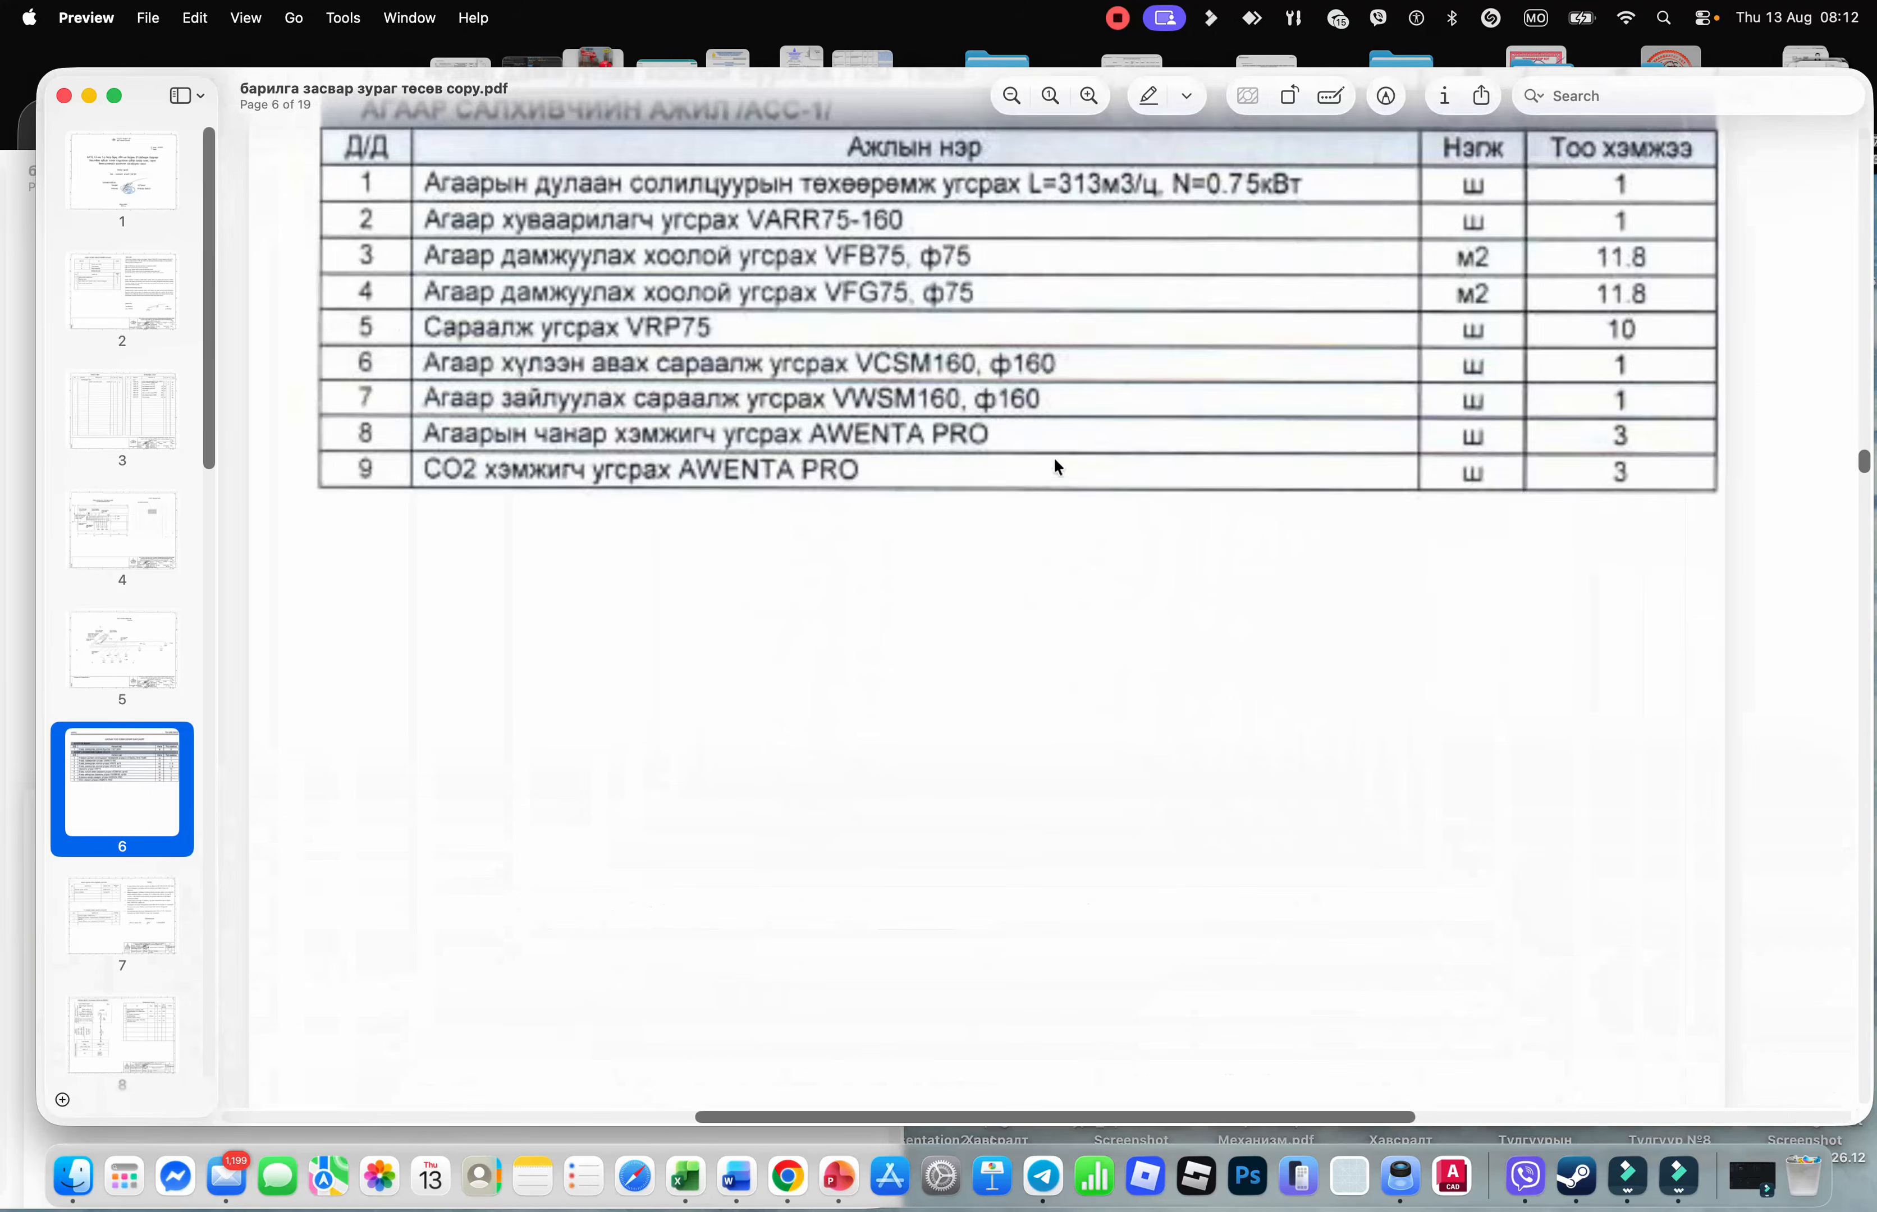
pyautogui.scroll(5, 1055, 459)
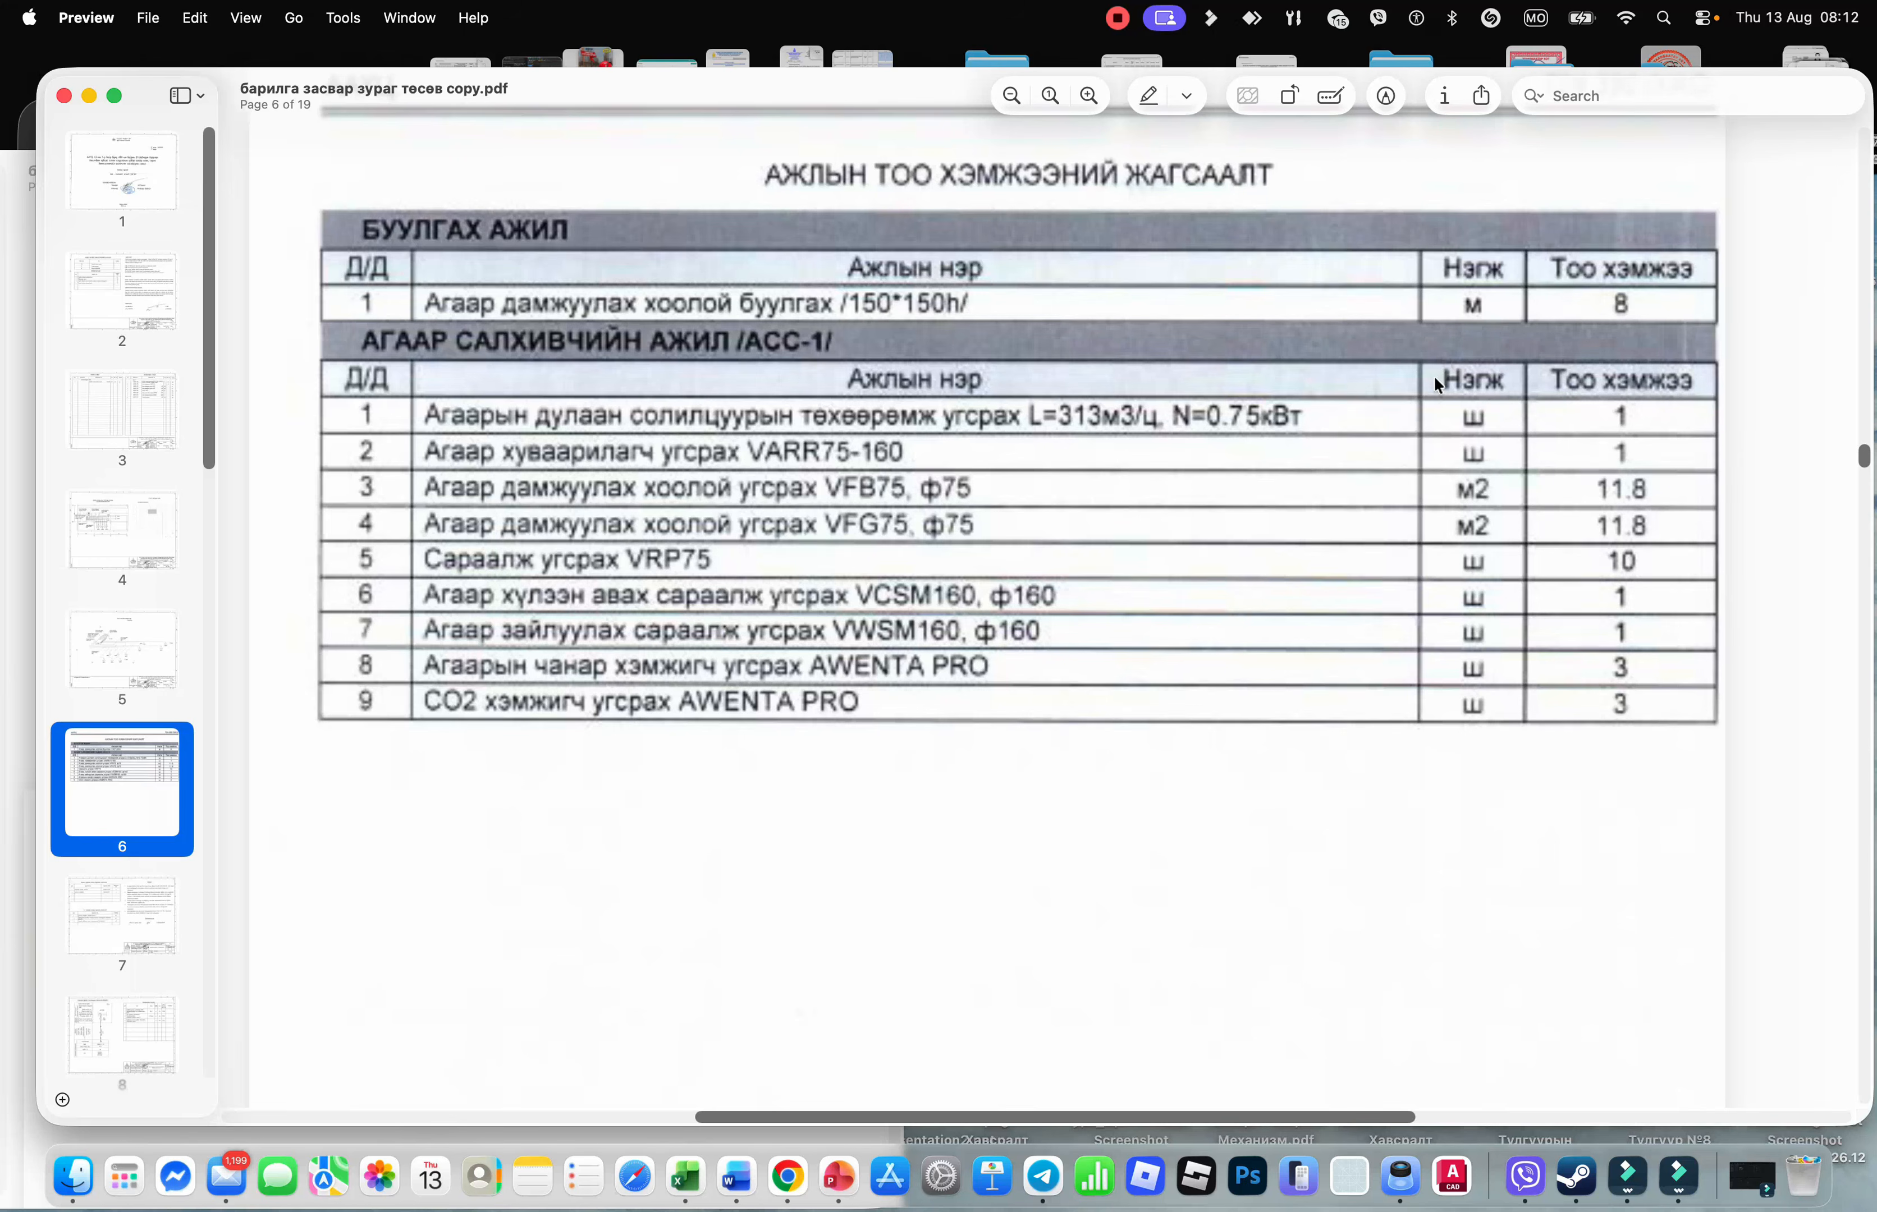
pyautogui.scroll(-5, 1433, 376)
pyautogui.scroll(5, 1433, 376)
pyautogui.scroll(-15, 1433, 376)
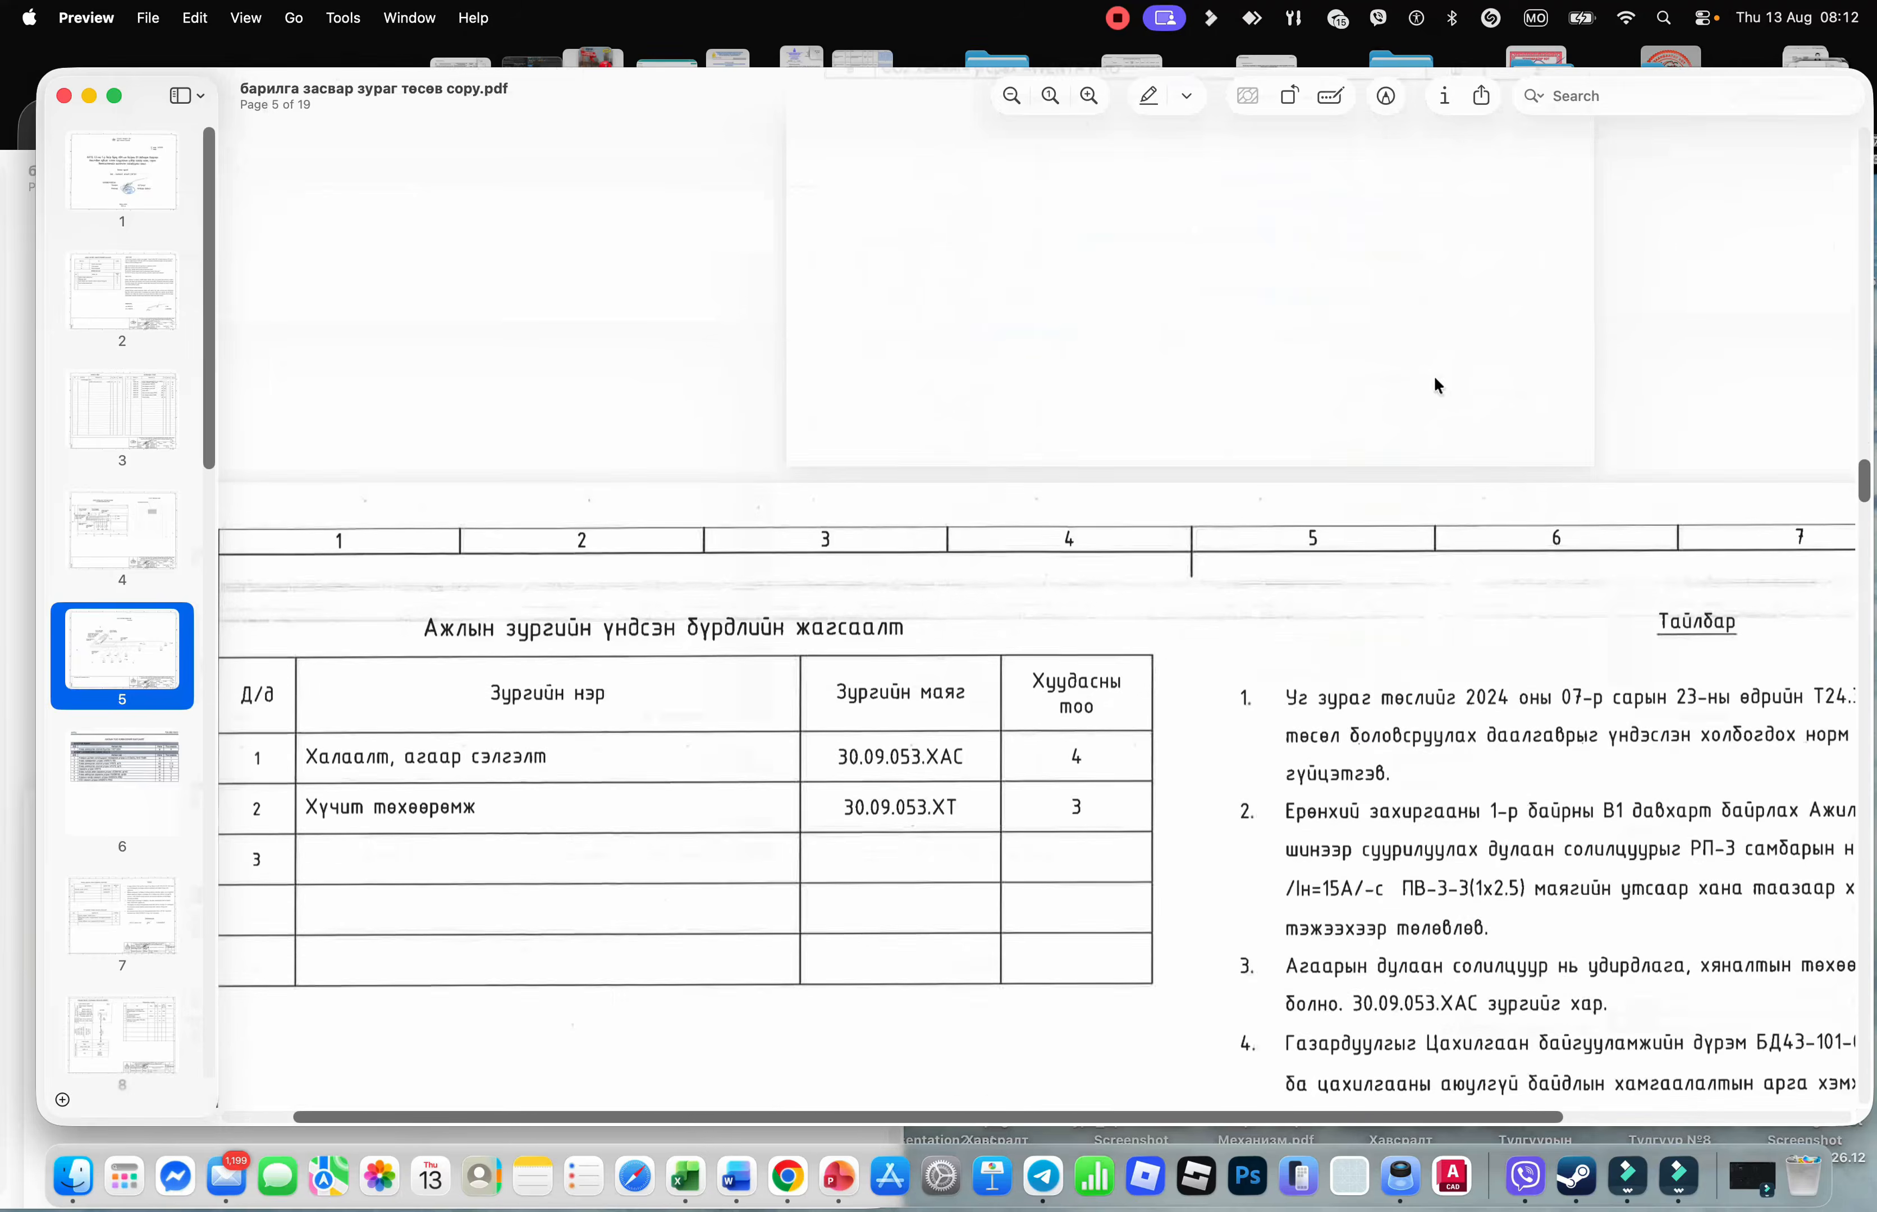
pyautogui.scroll(-15, 1433, 376)
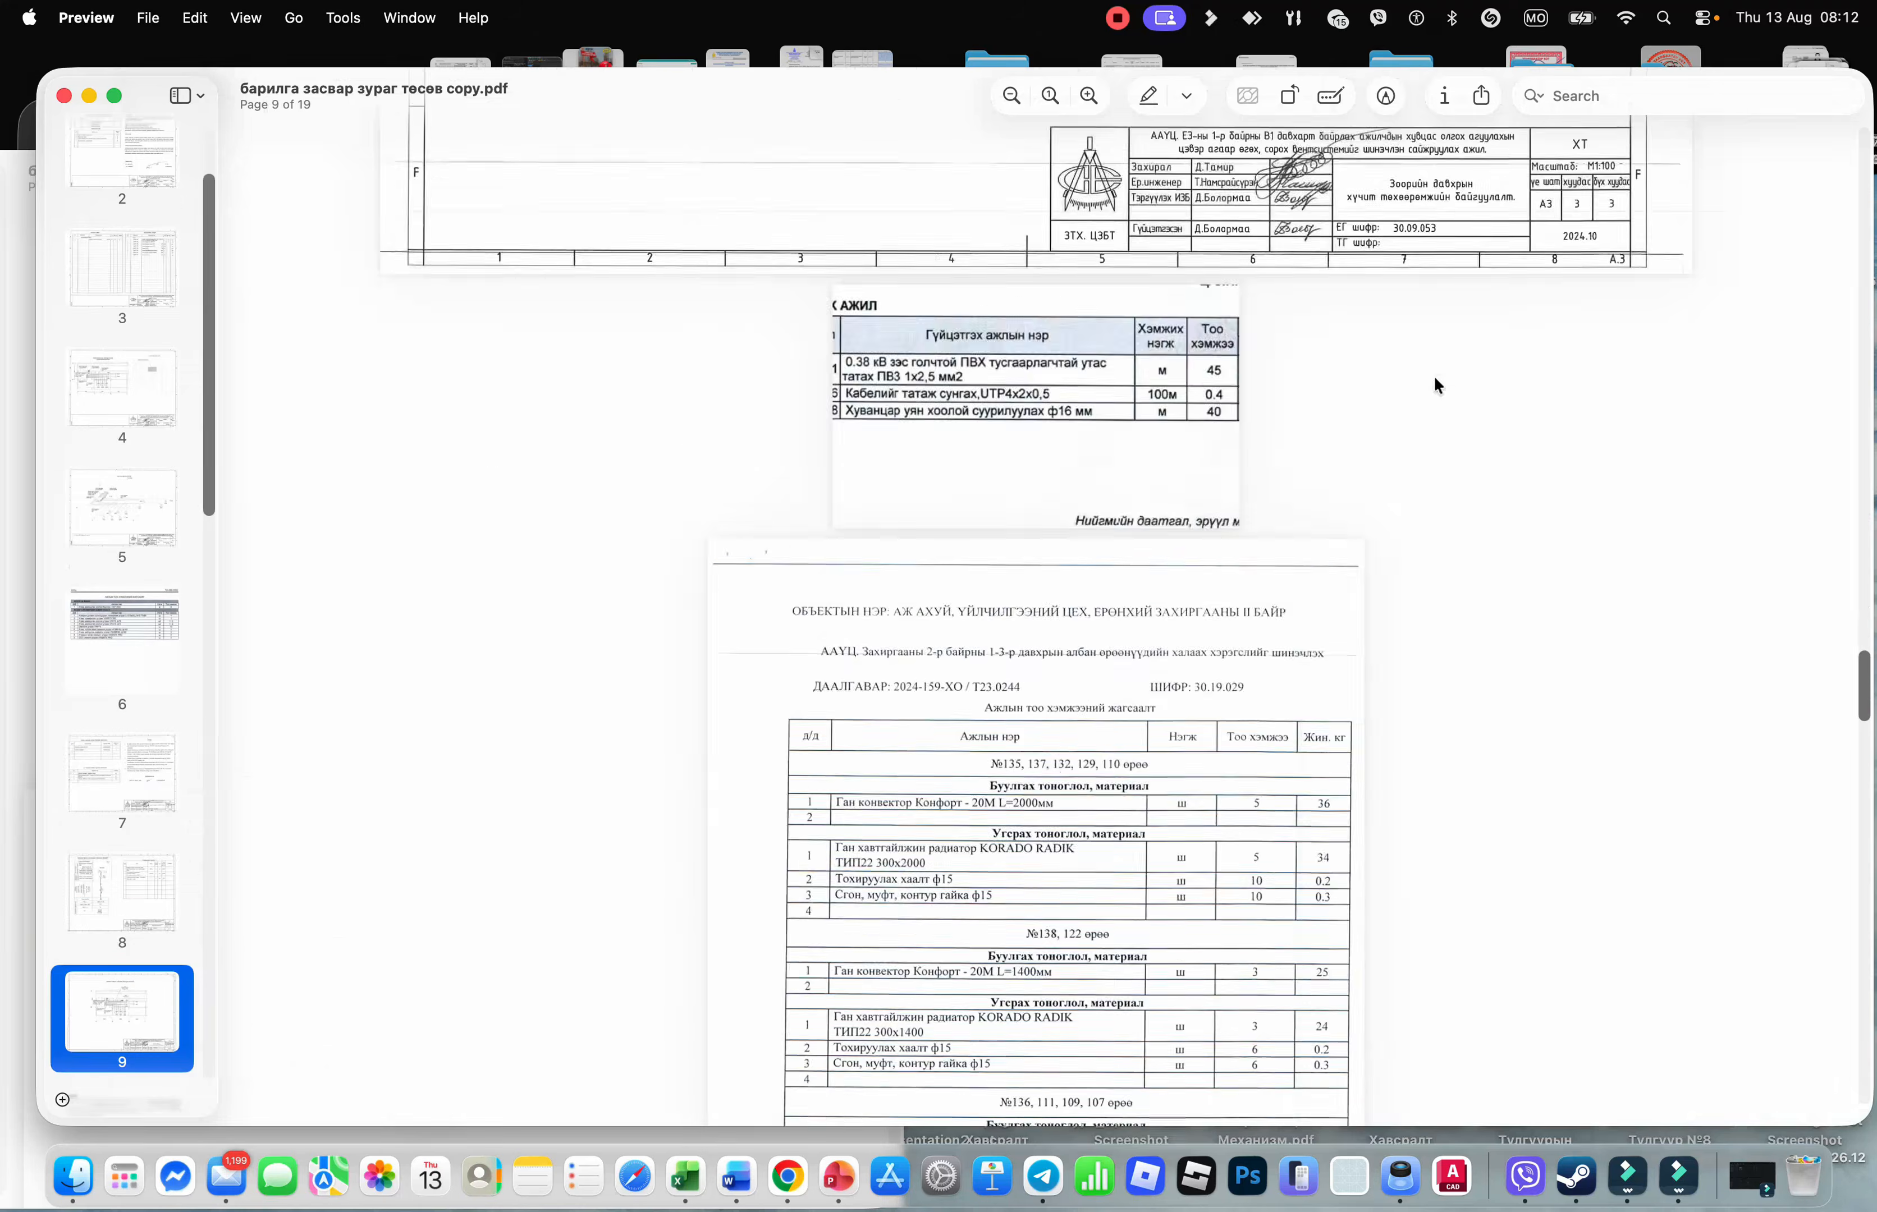
pyautogui.scroll(5, 1433, 375)
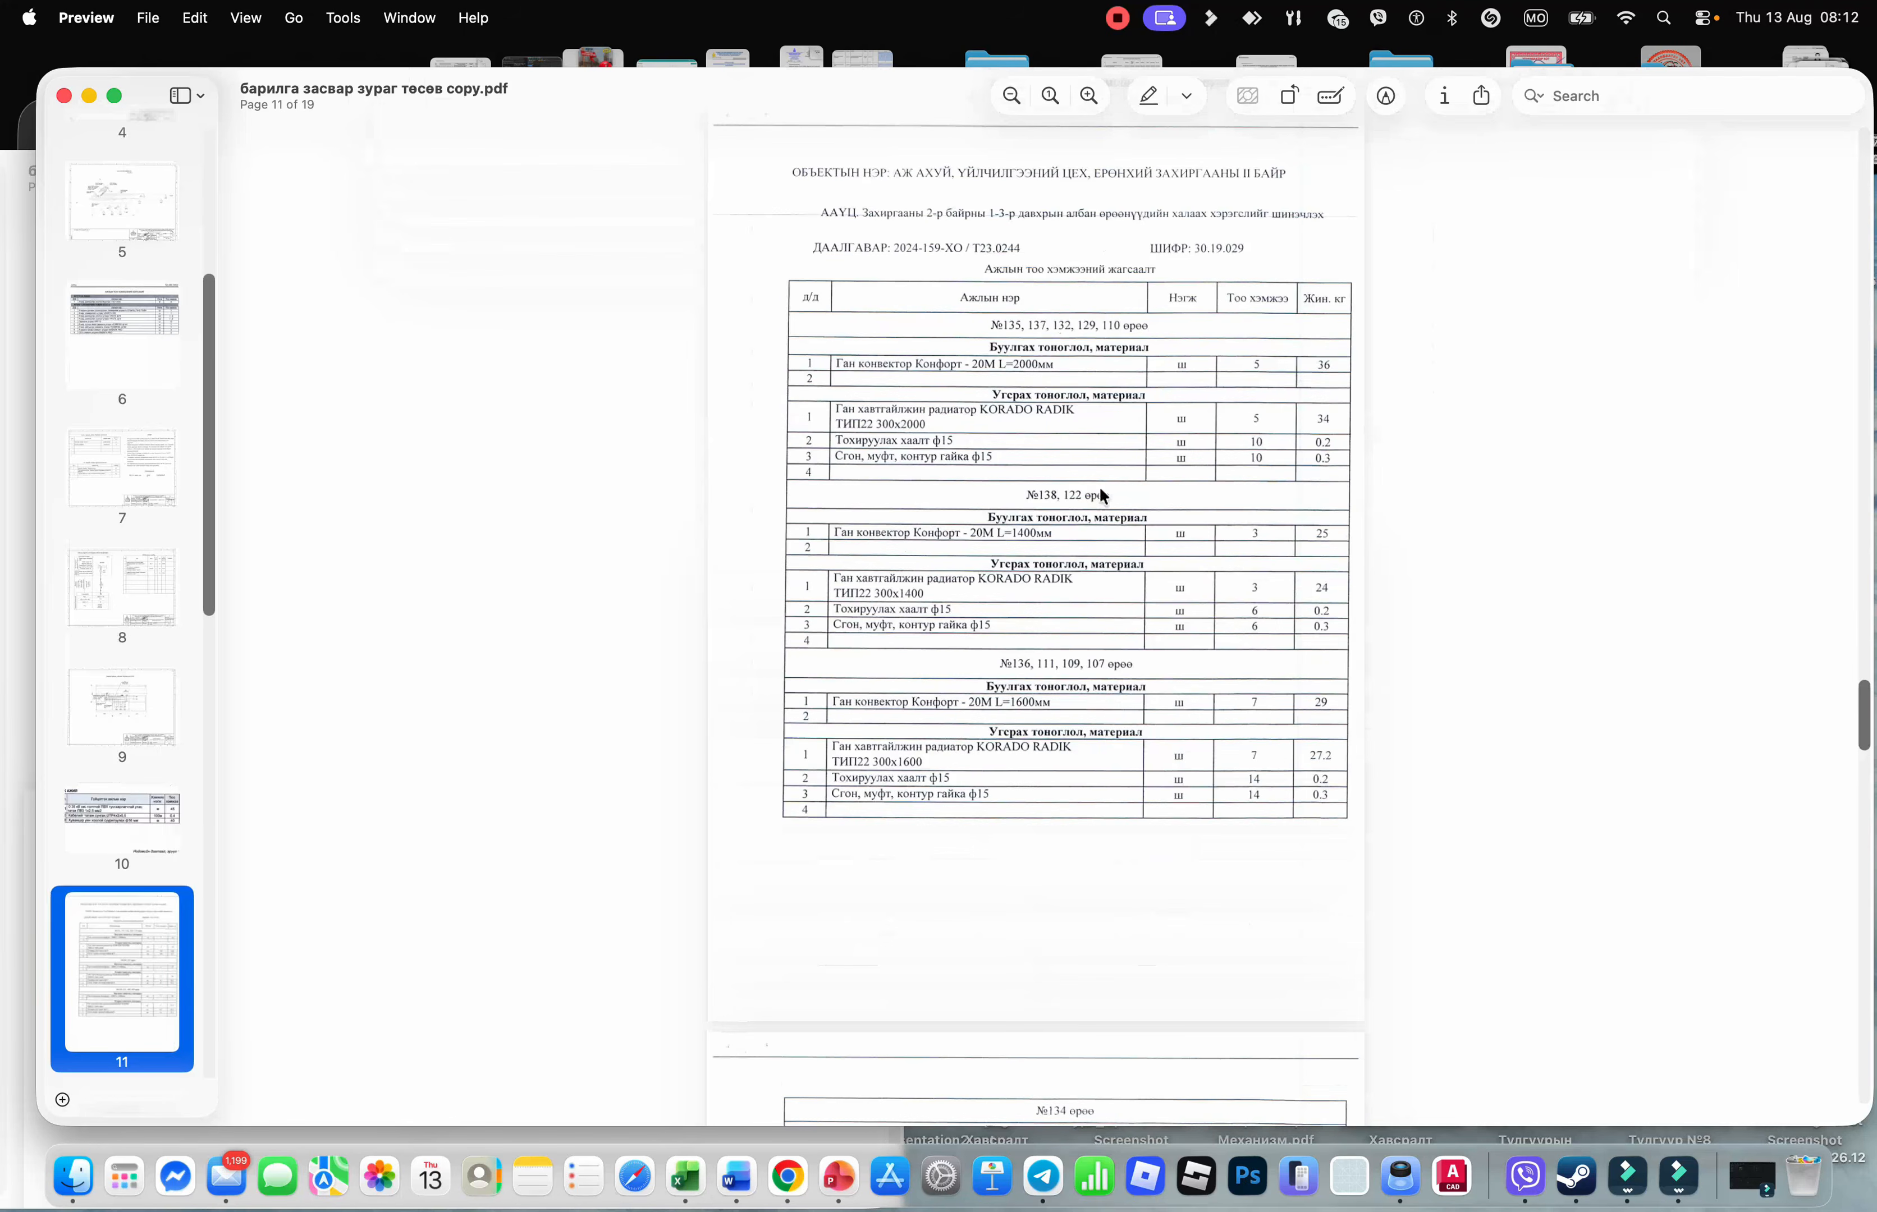
pyautogui.scroll(5, 1102, 494)
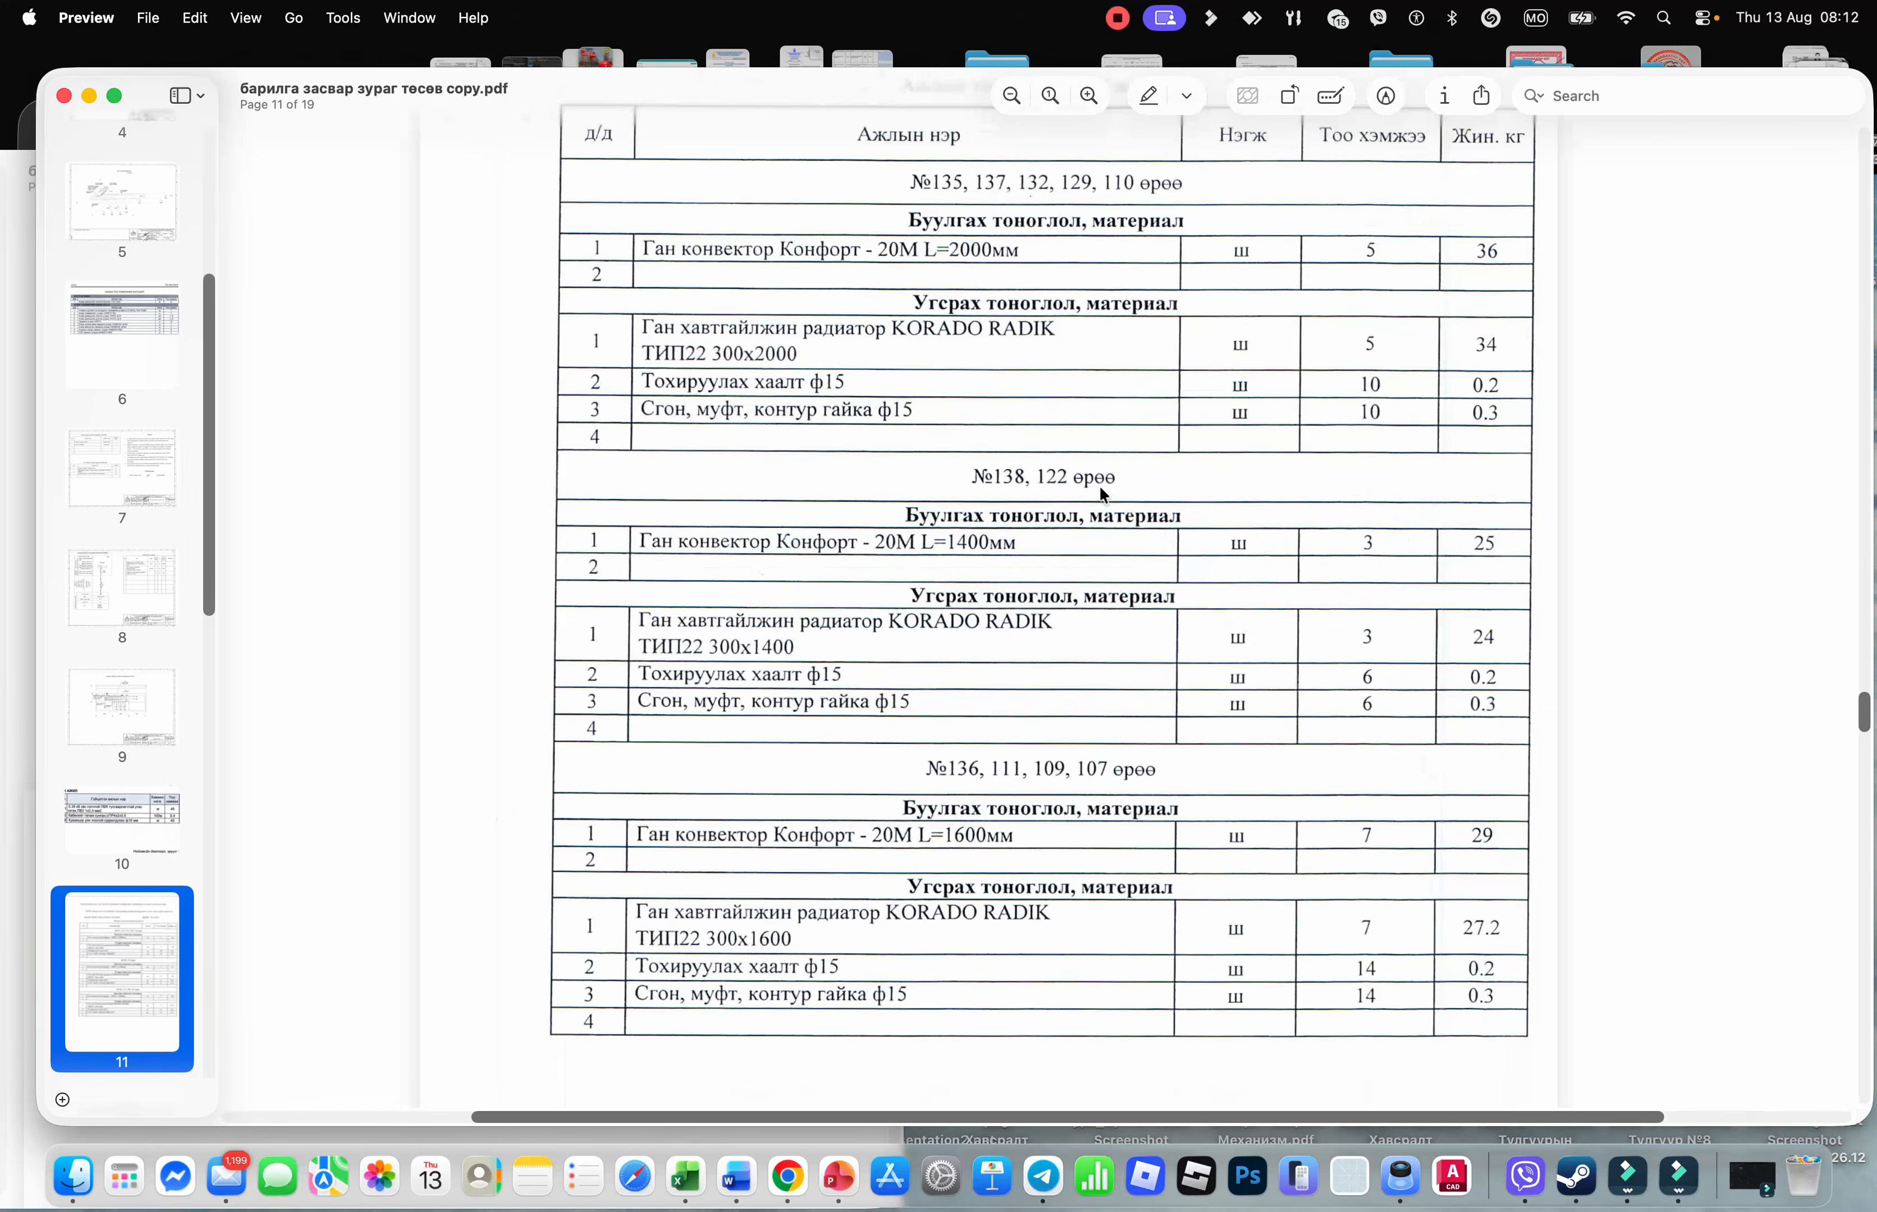
pyautogui.scroll(2, 1102, 494)
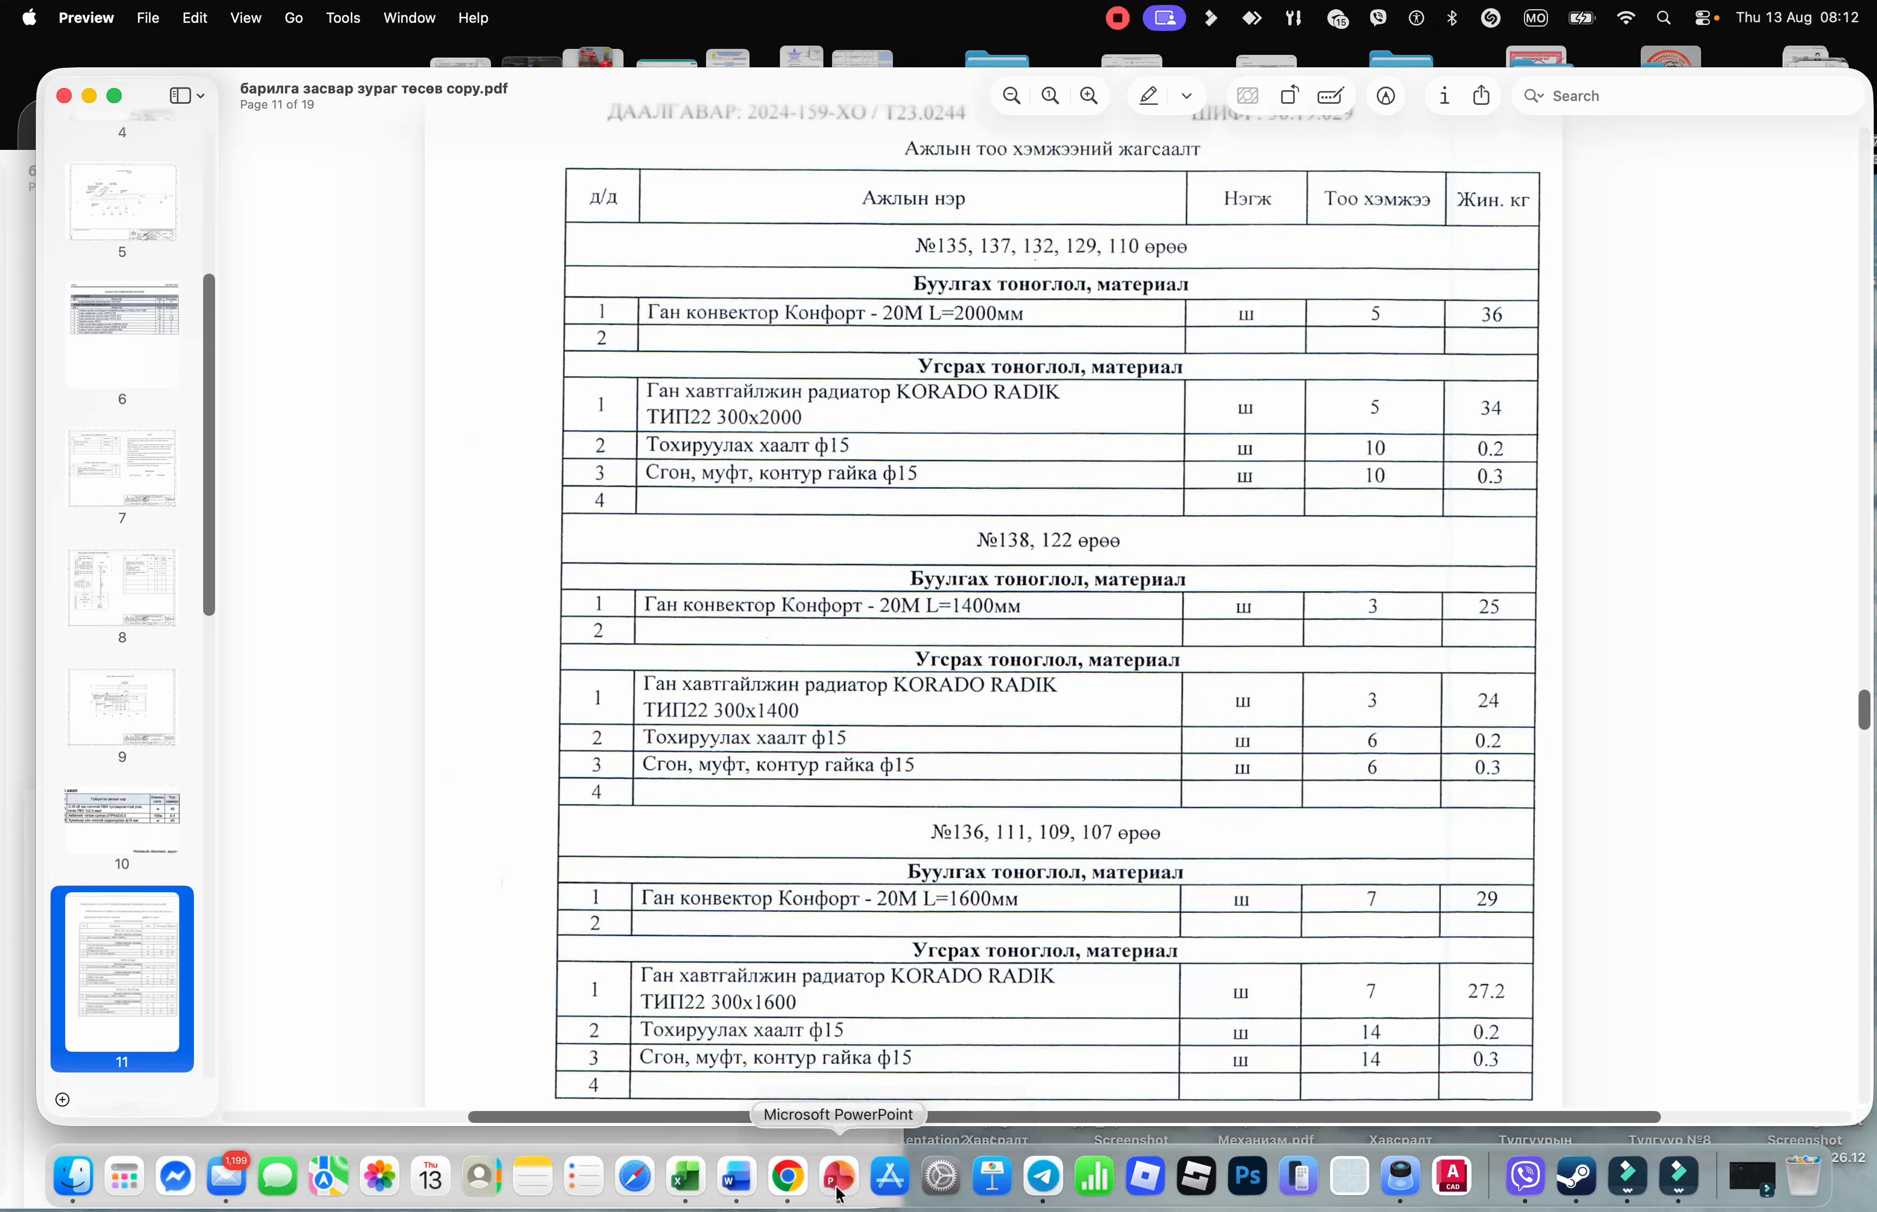
# Add an equipment item under БУУЛГАХ АЖИЛ by searching 'галын' and picking catalogue item 2-1434
pyautogui.click(786, 1176)
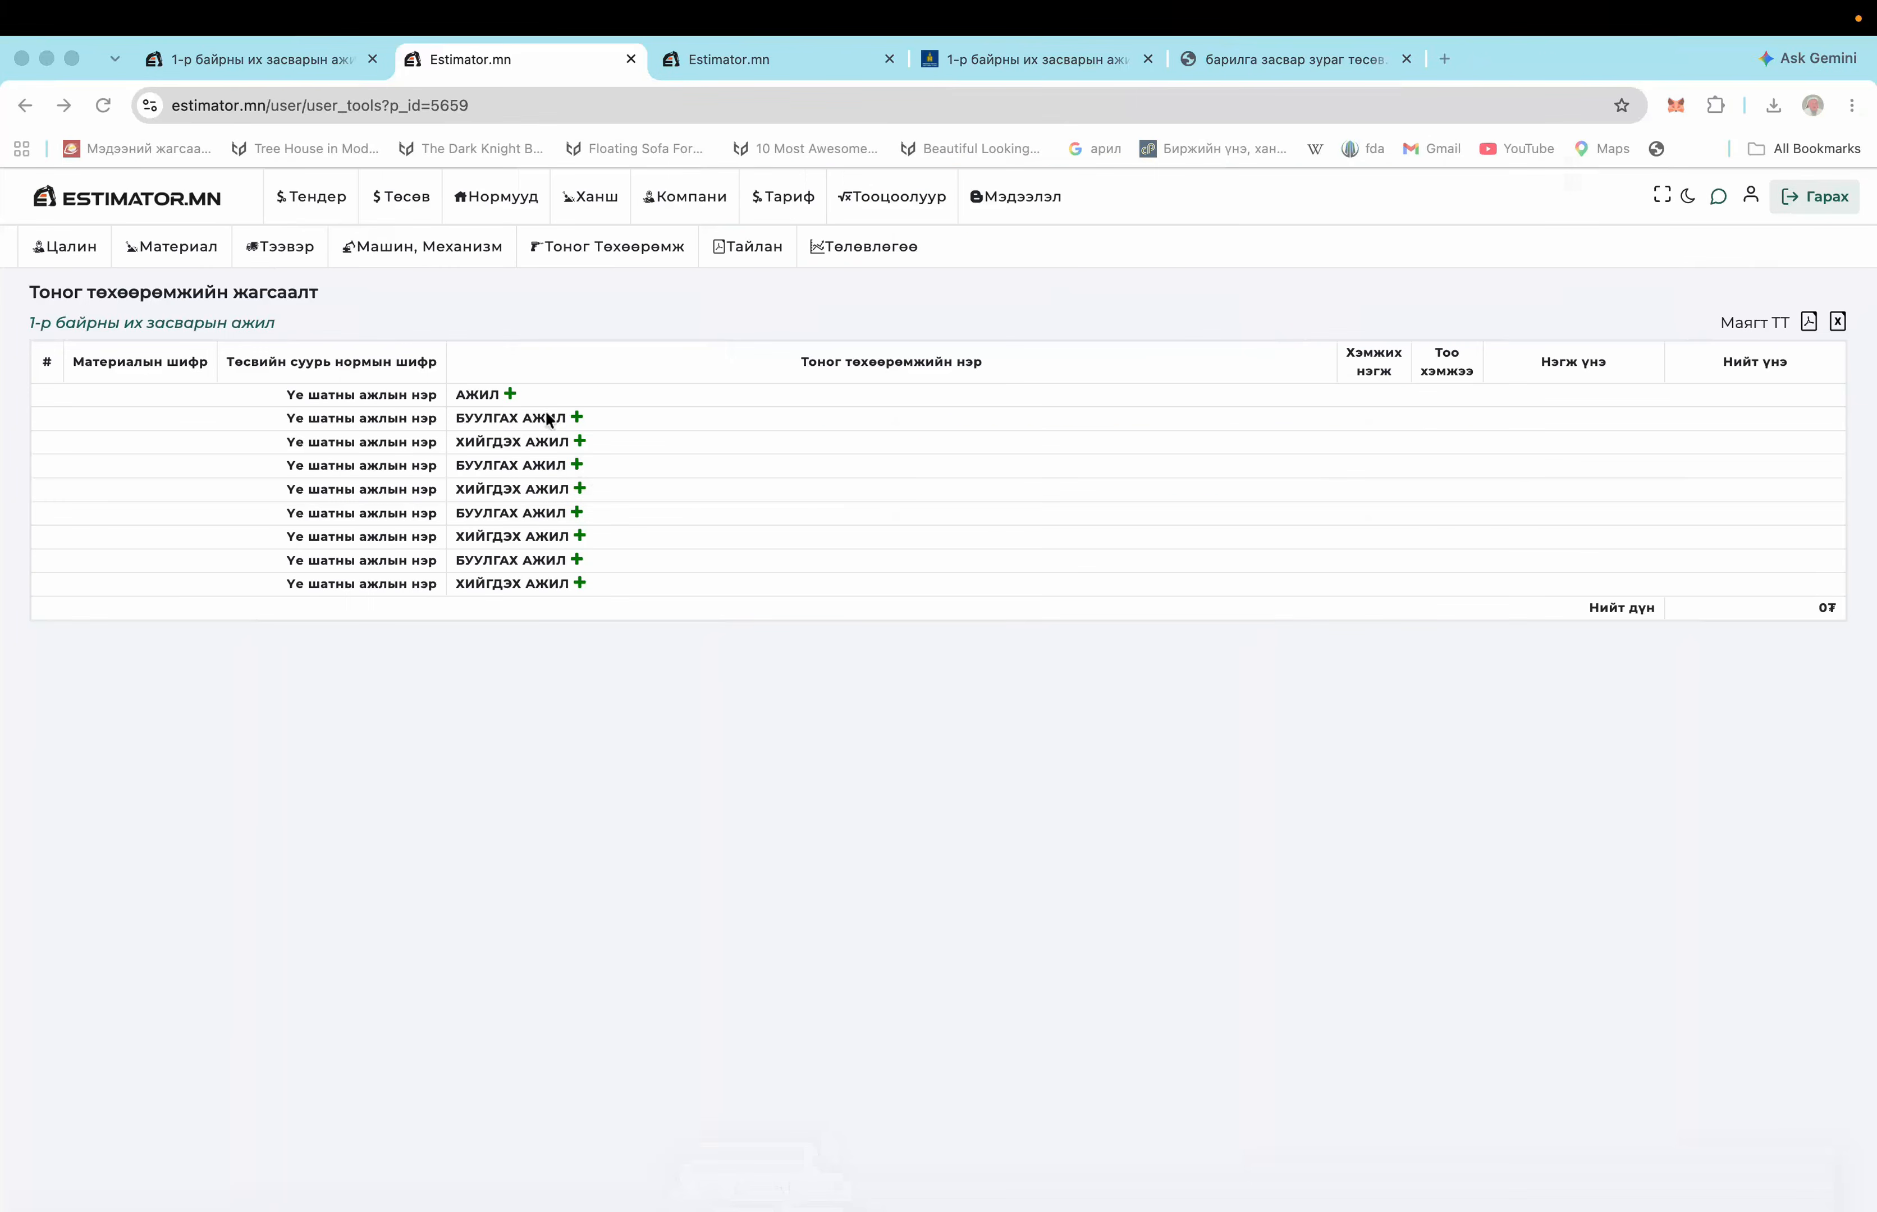
pyautogui.click(578, 417)
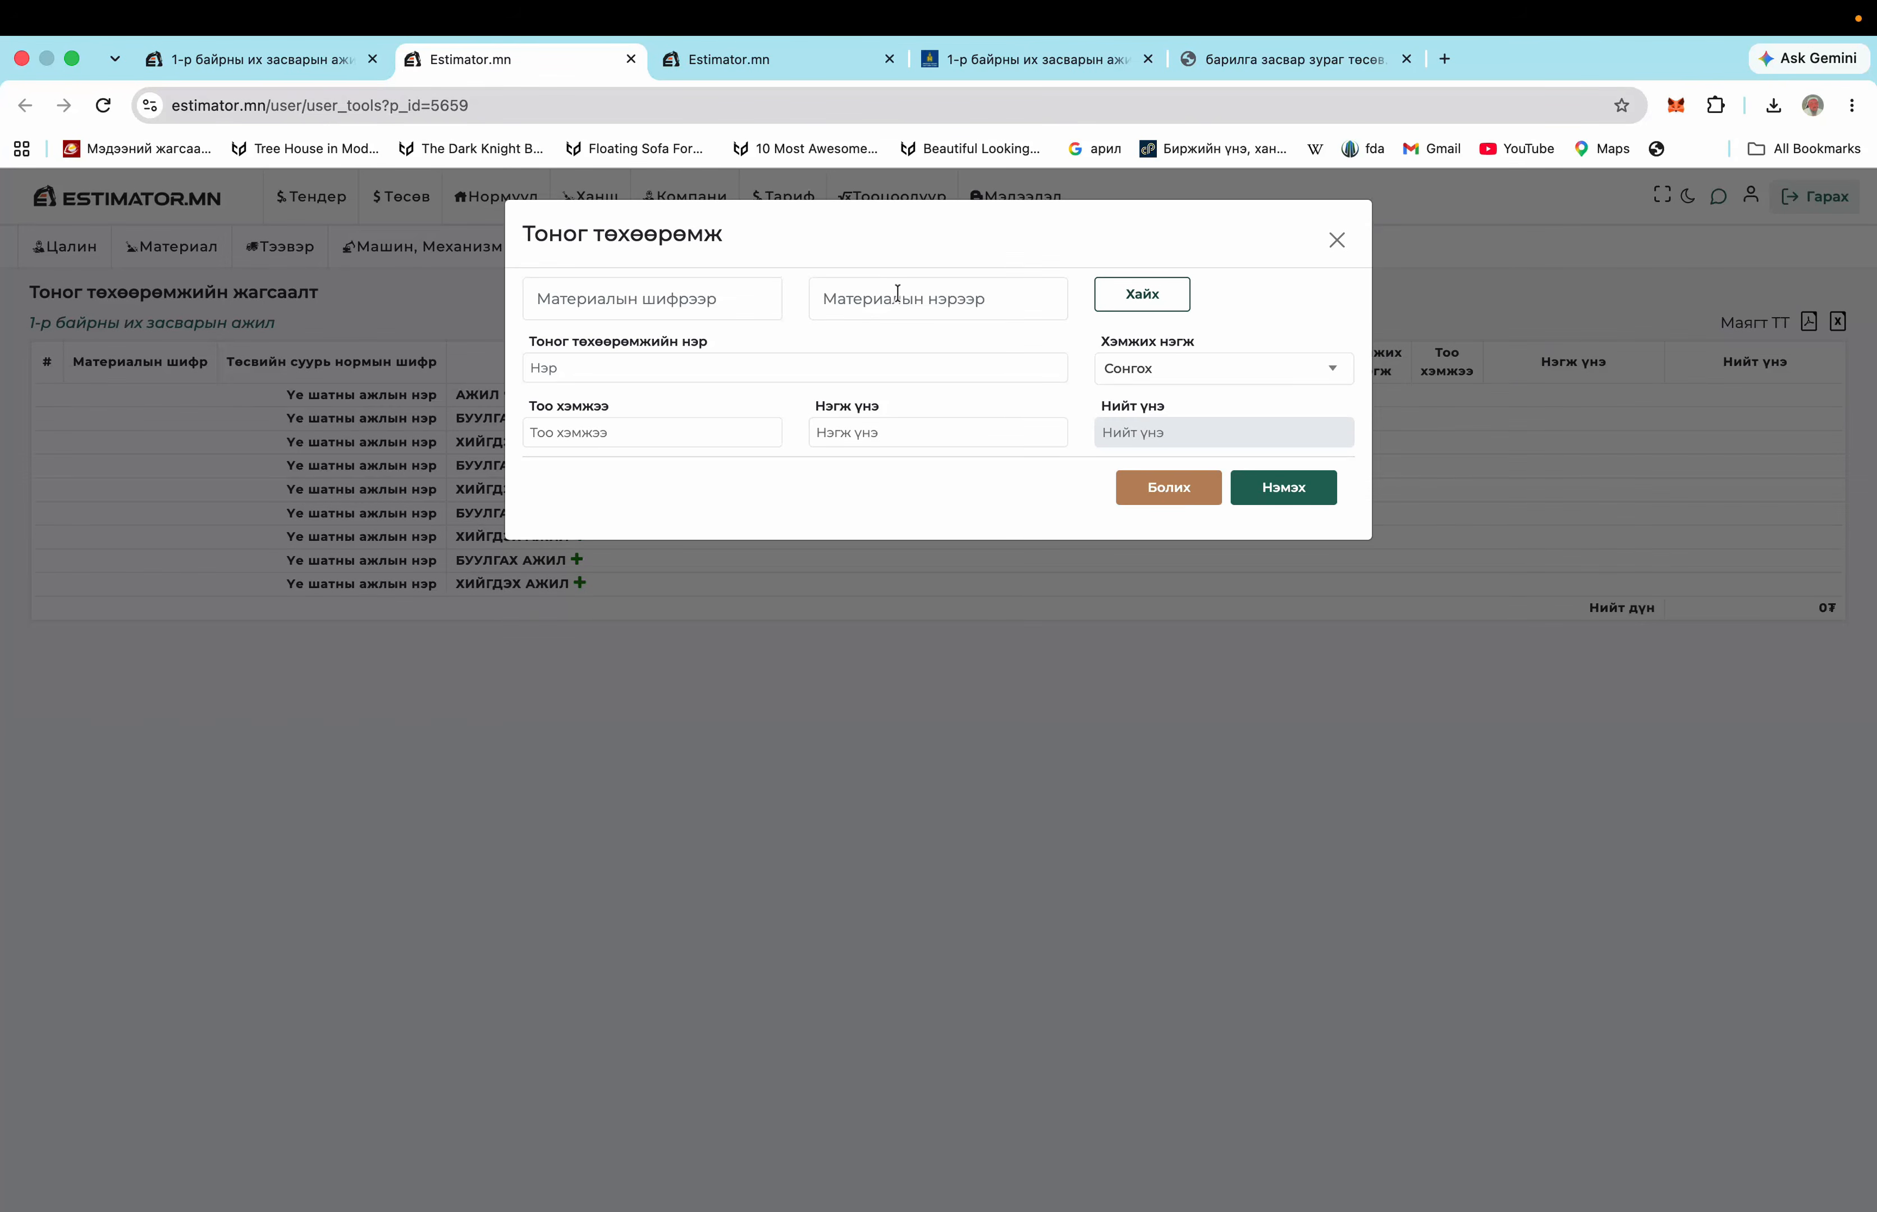
pyautogui.write('галын')
pyautogui.click(1143, 292)
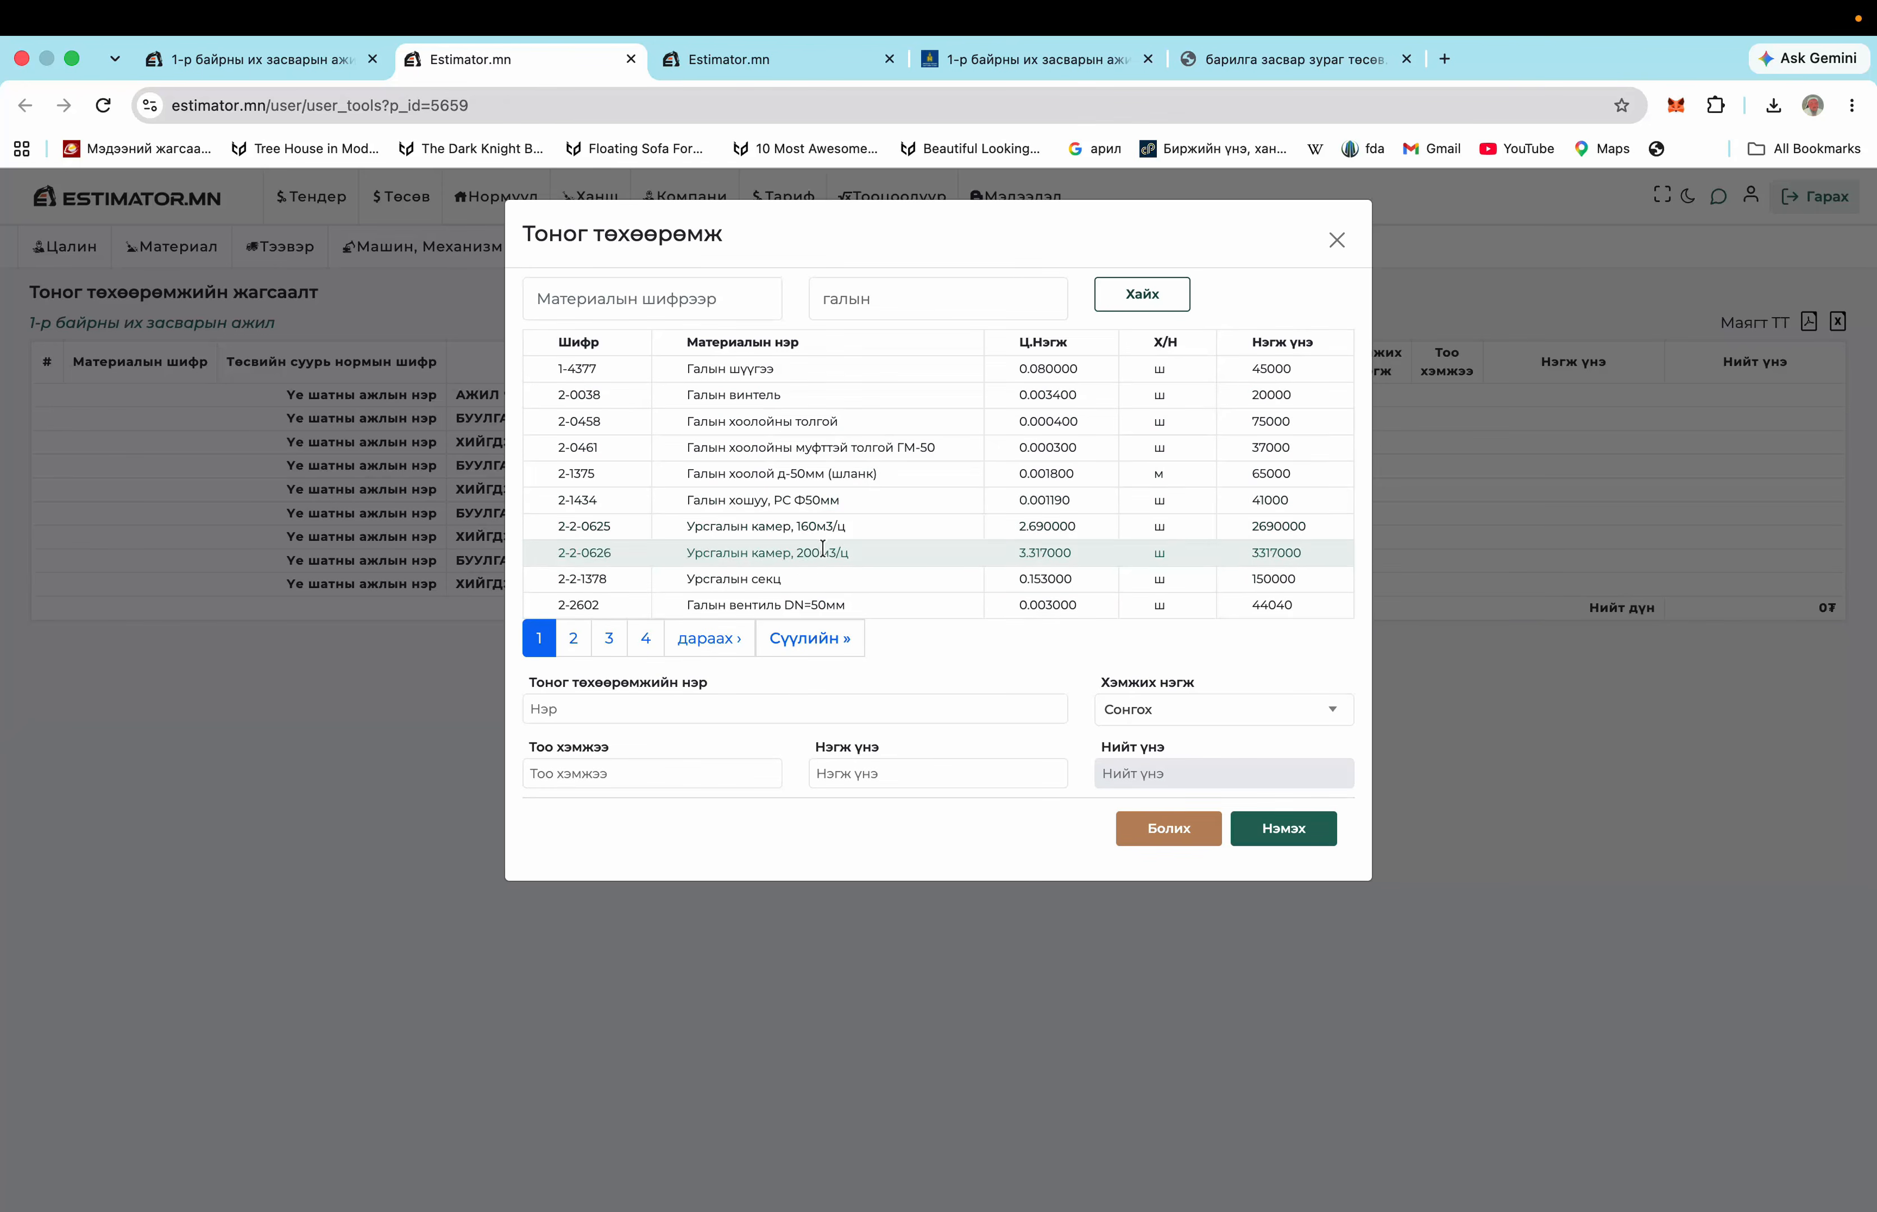
pyautogui.click(878, 300)
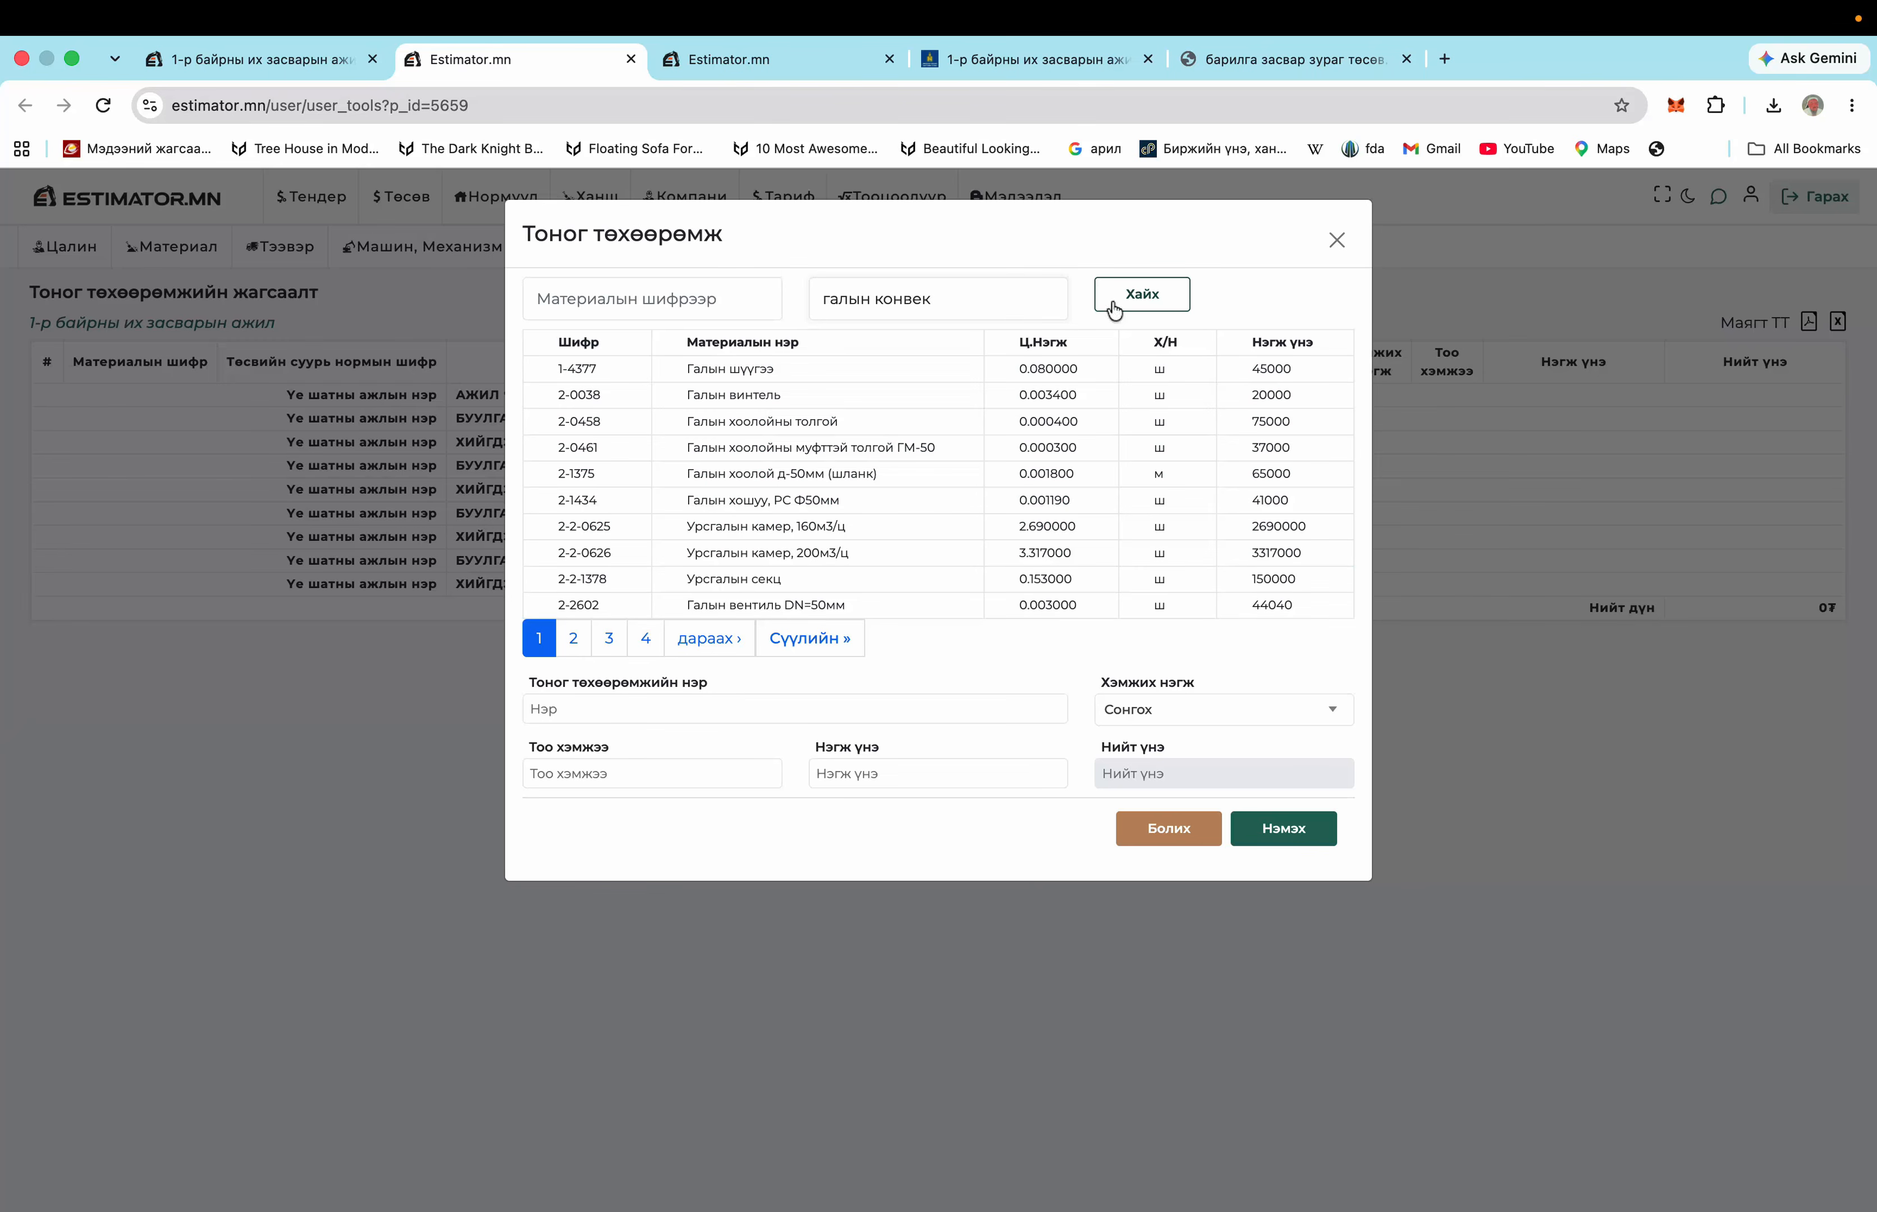
pyautogui.click(1121, 286)
pyautogui.click(972, 306)
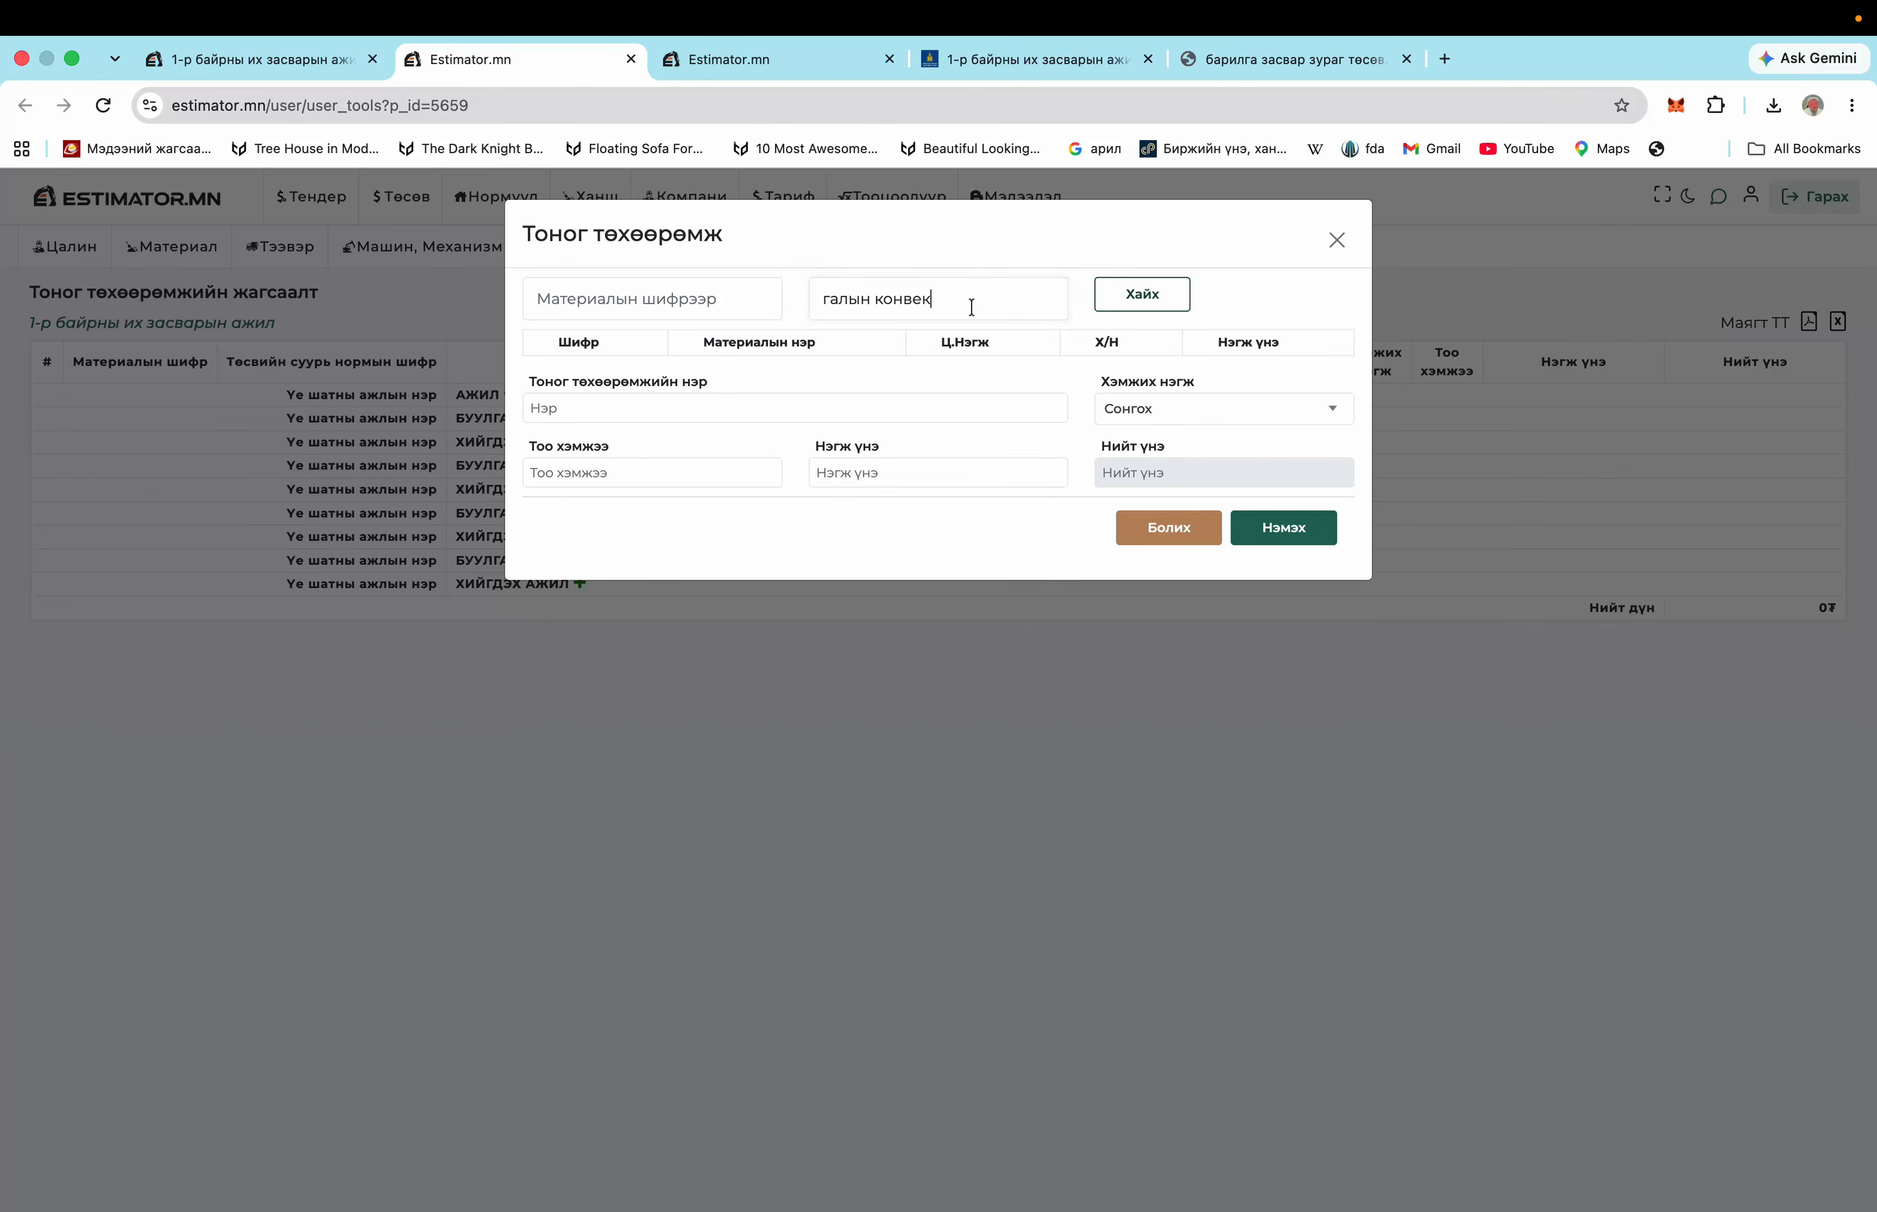
pyautogui.click(1142, 294)
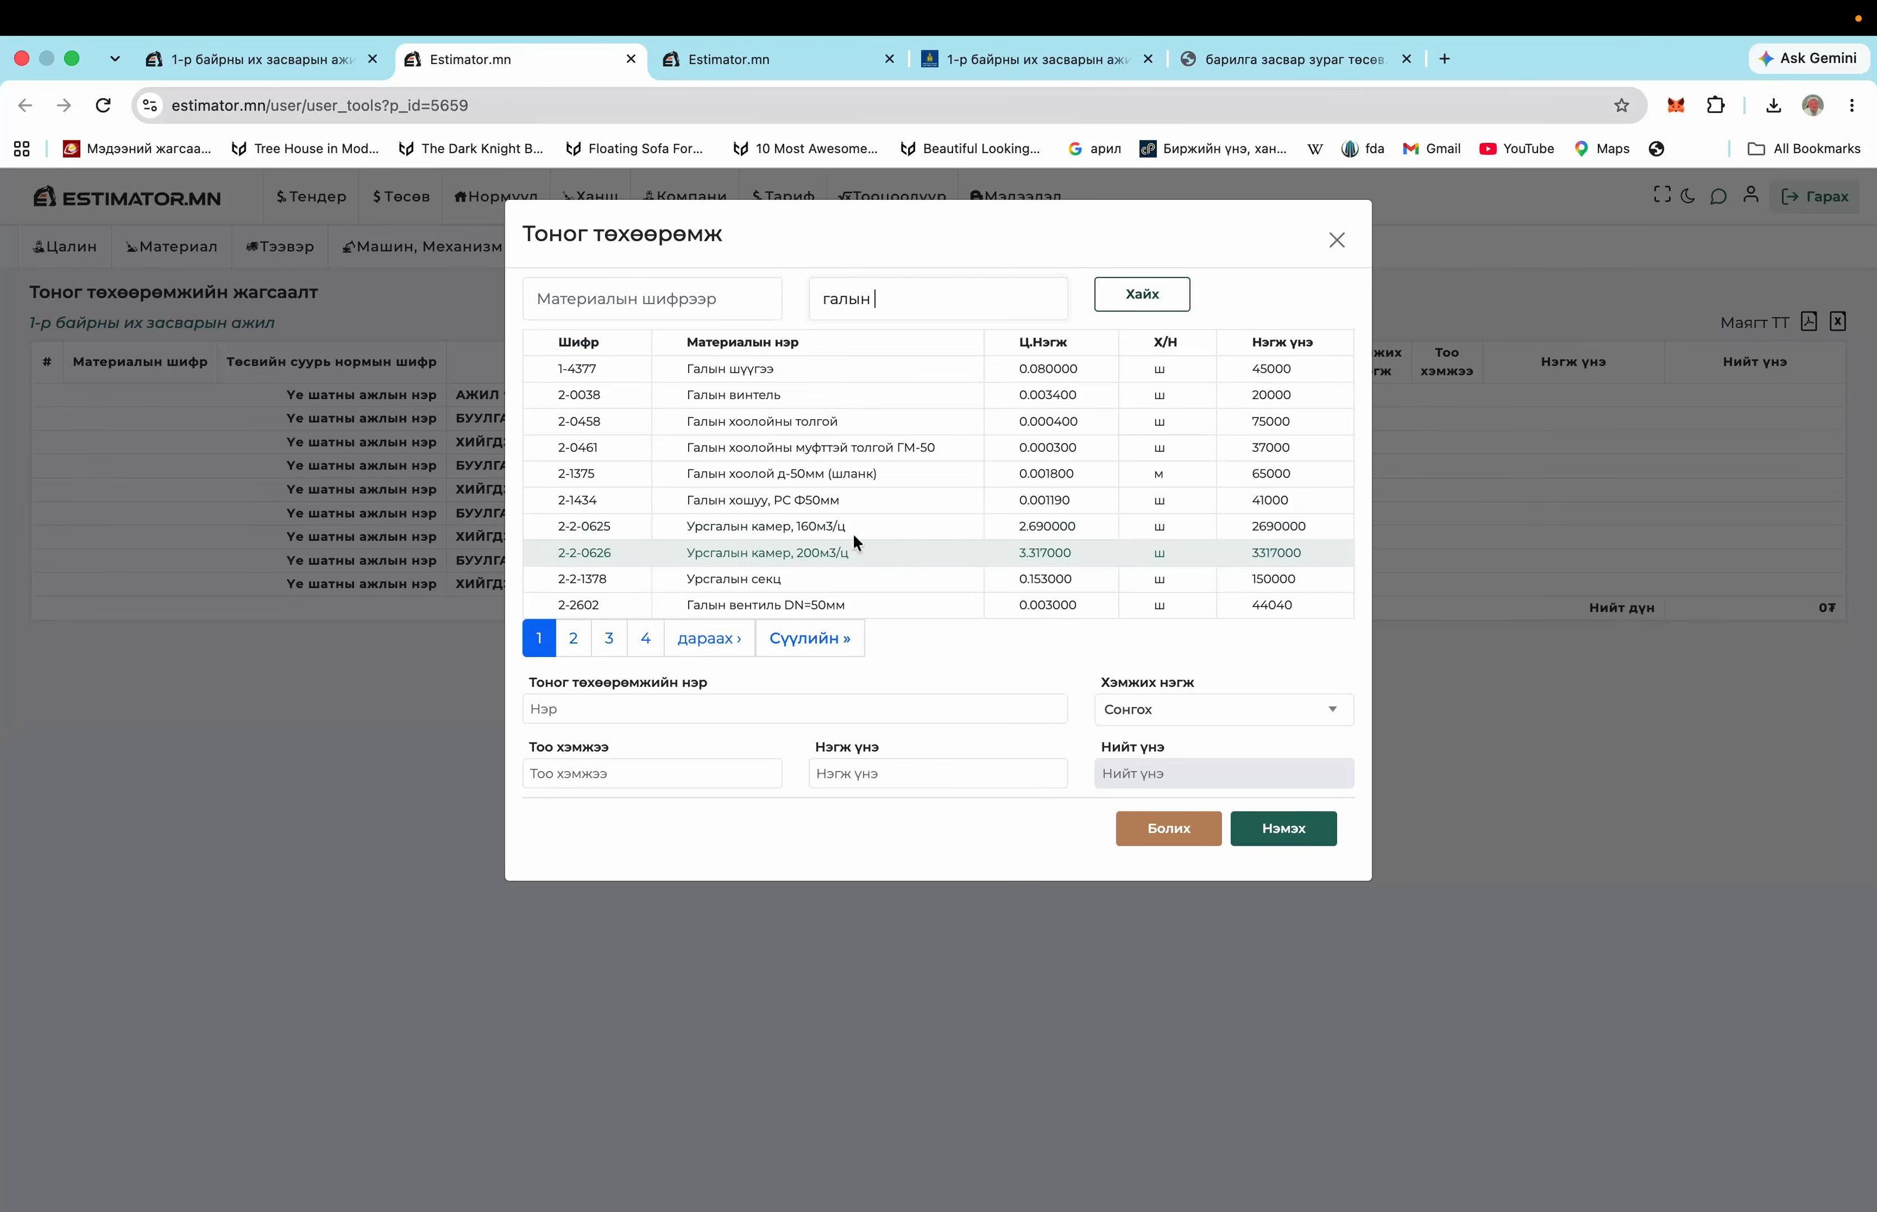
pyautogui.click(812, 503)
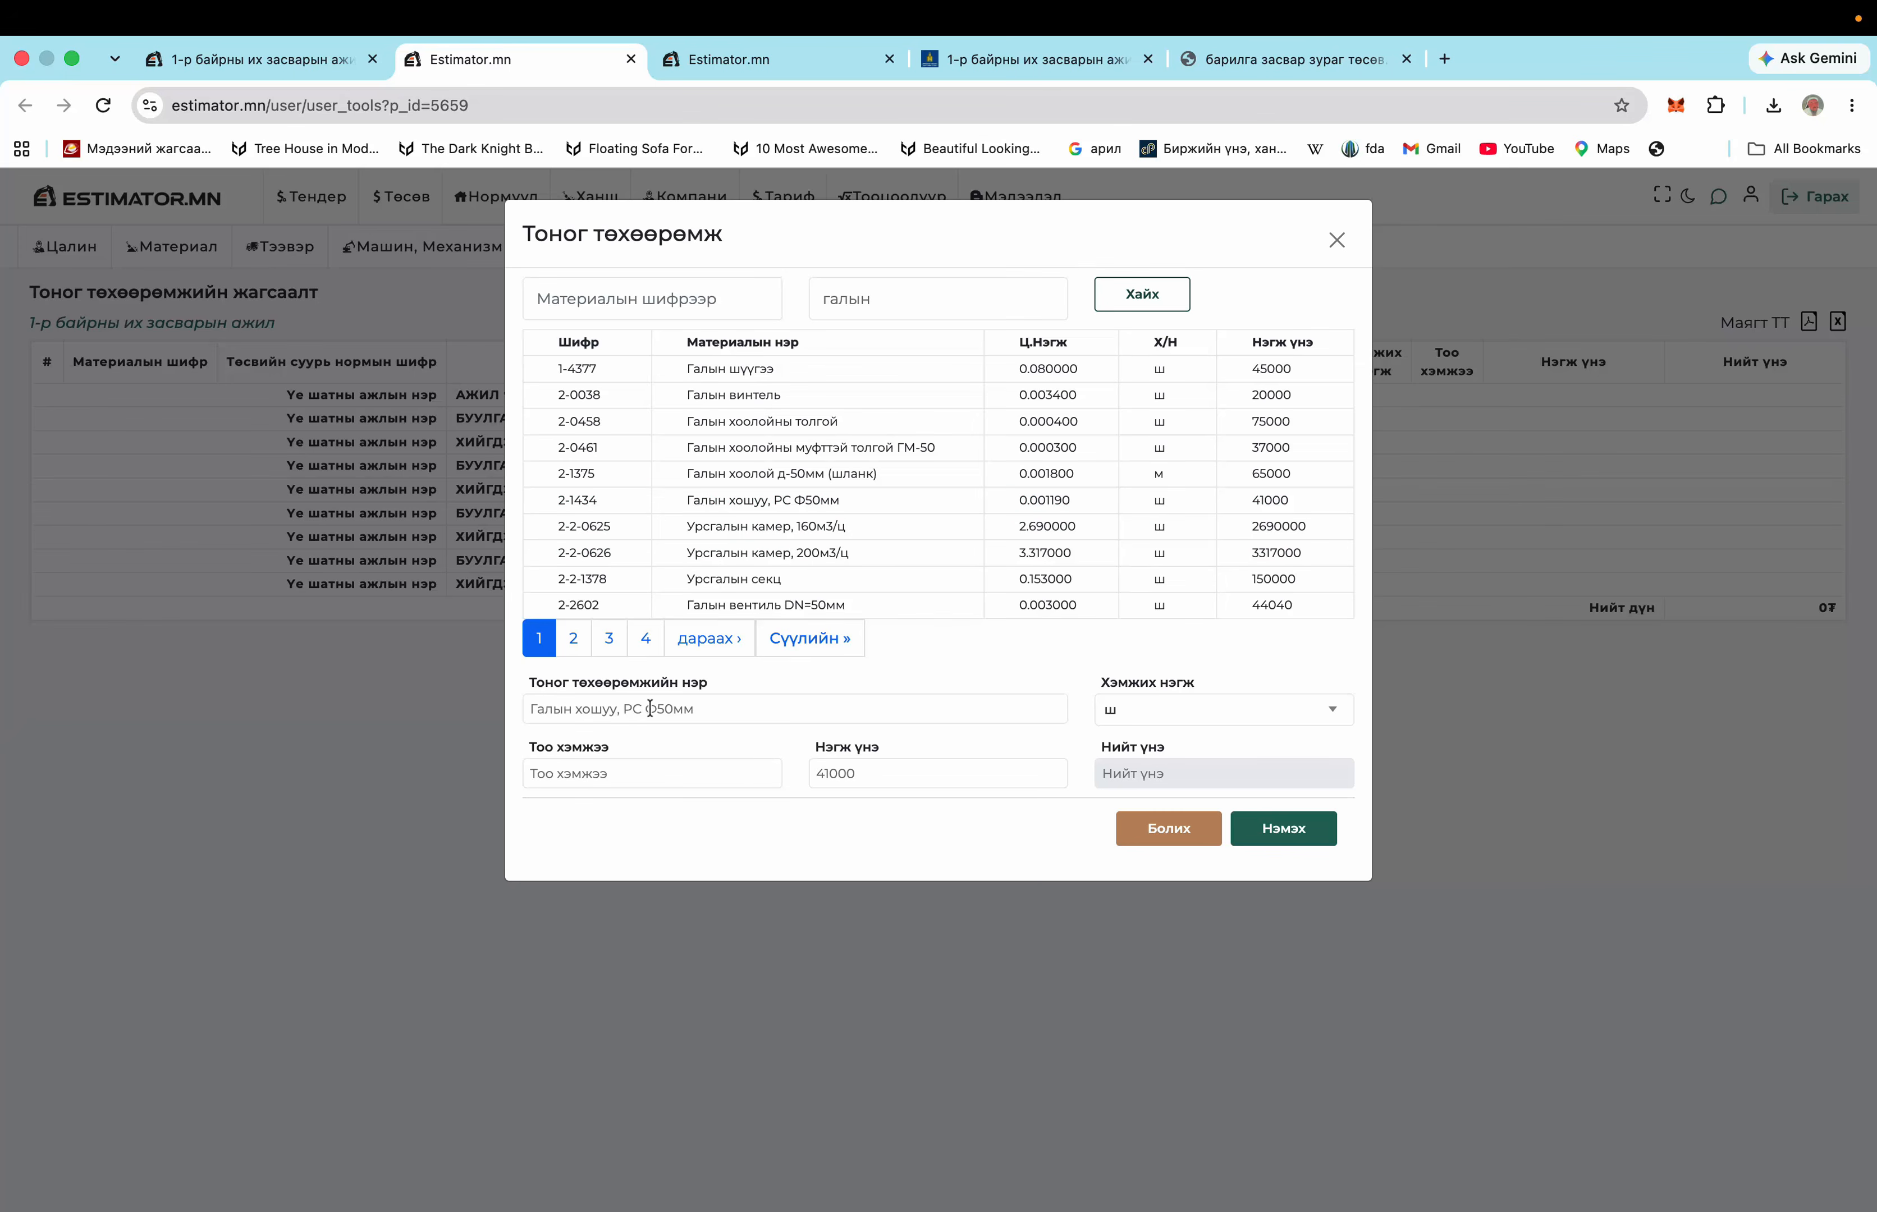
# Rename the item to Галын конвектор, set quantity 5, and add it to the list
pyautogui.moveTo(701, 698); pyautogui.dragTo(577, 712)
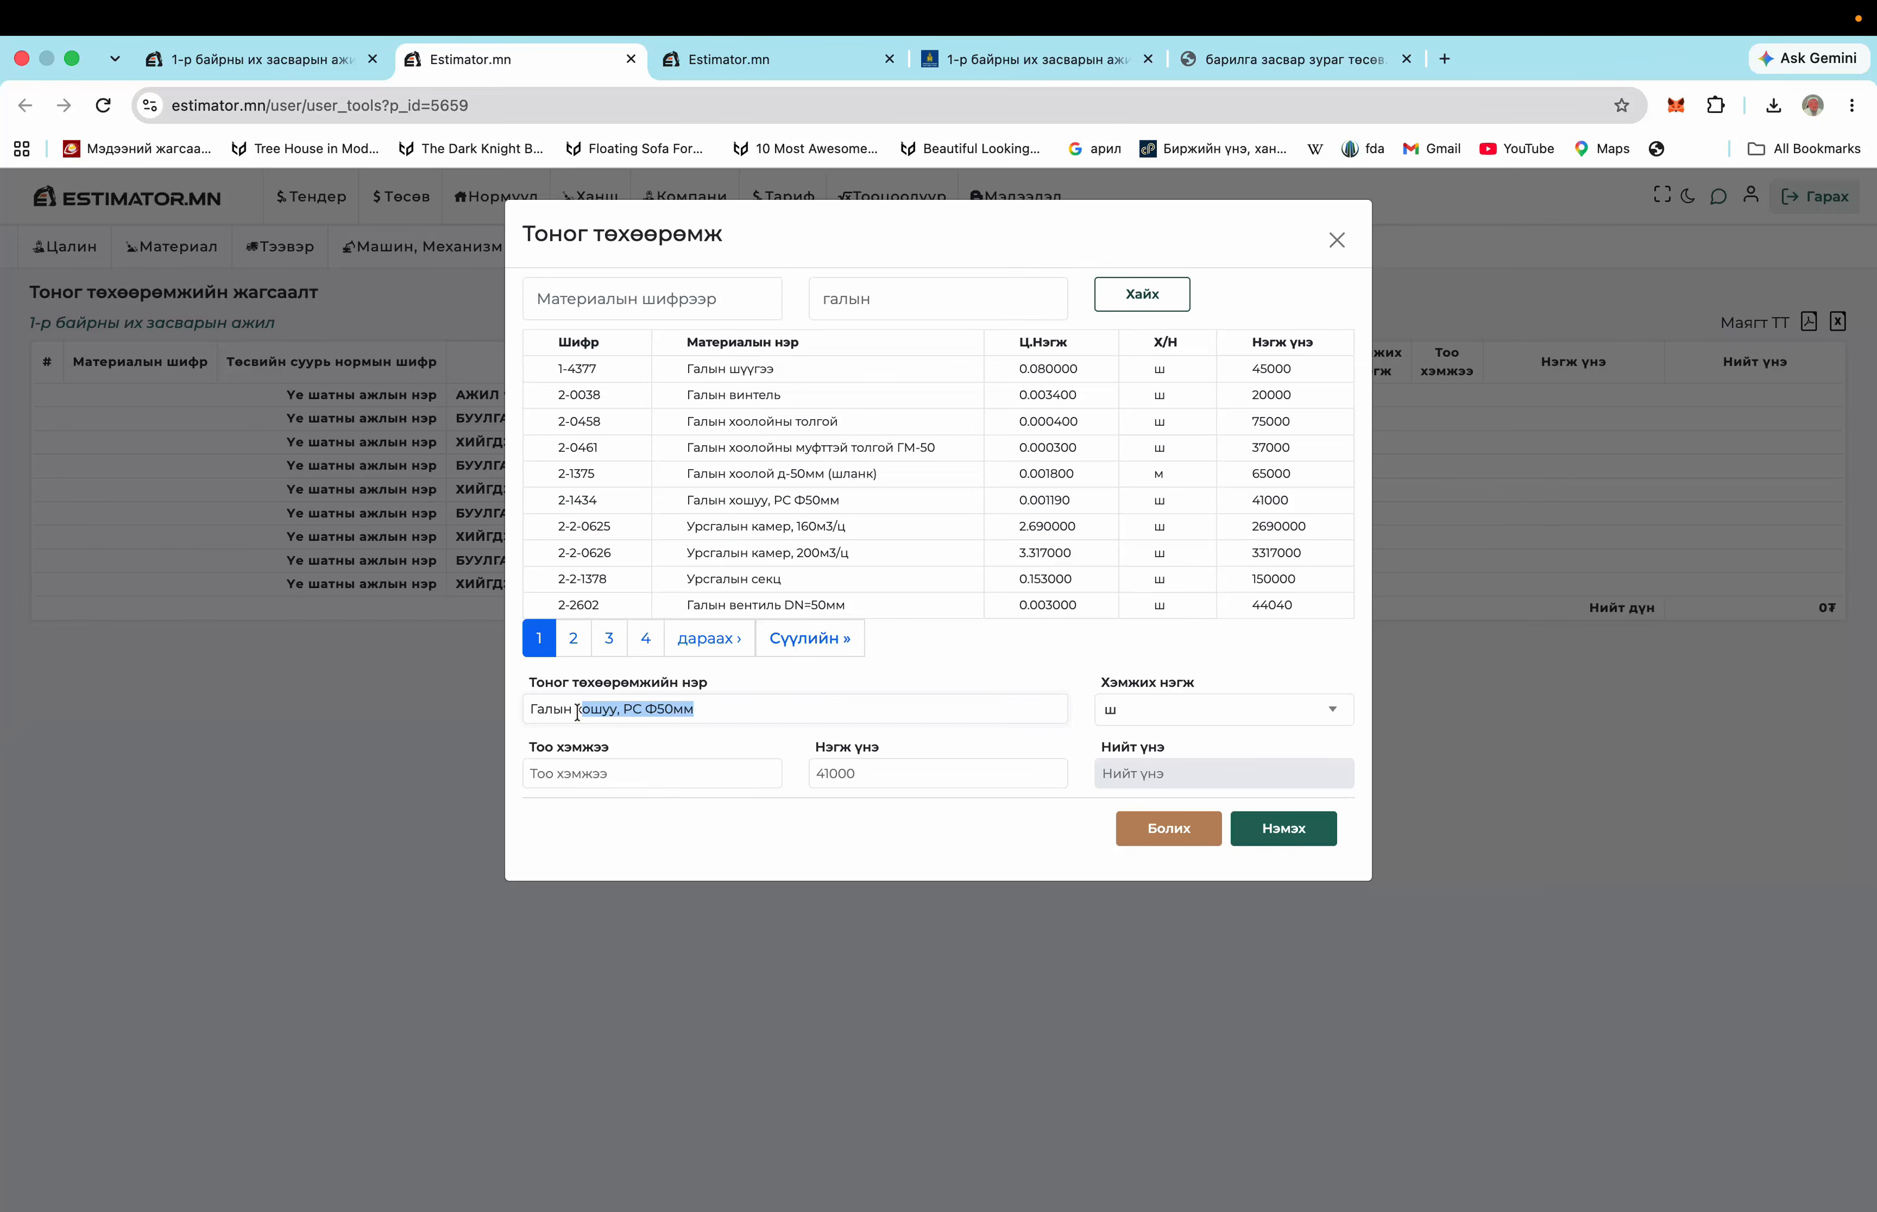
pyautogui.write('х')
pyautogui.click(547, 780)
pyautogui.write('5')
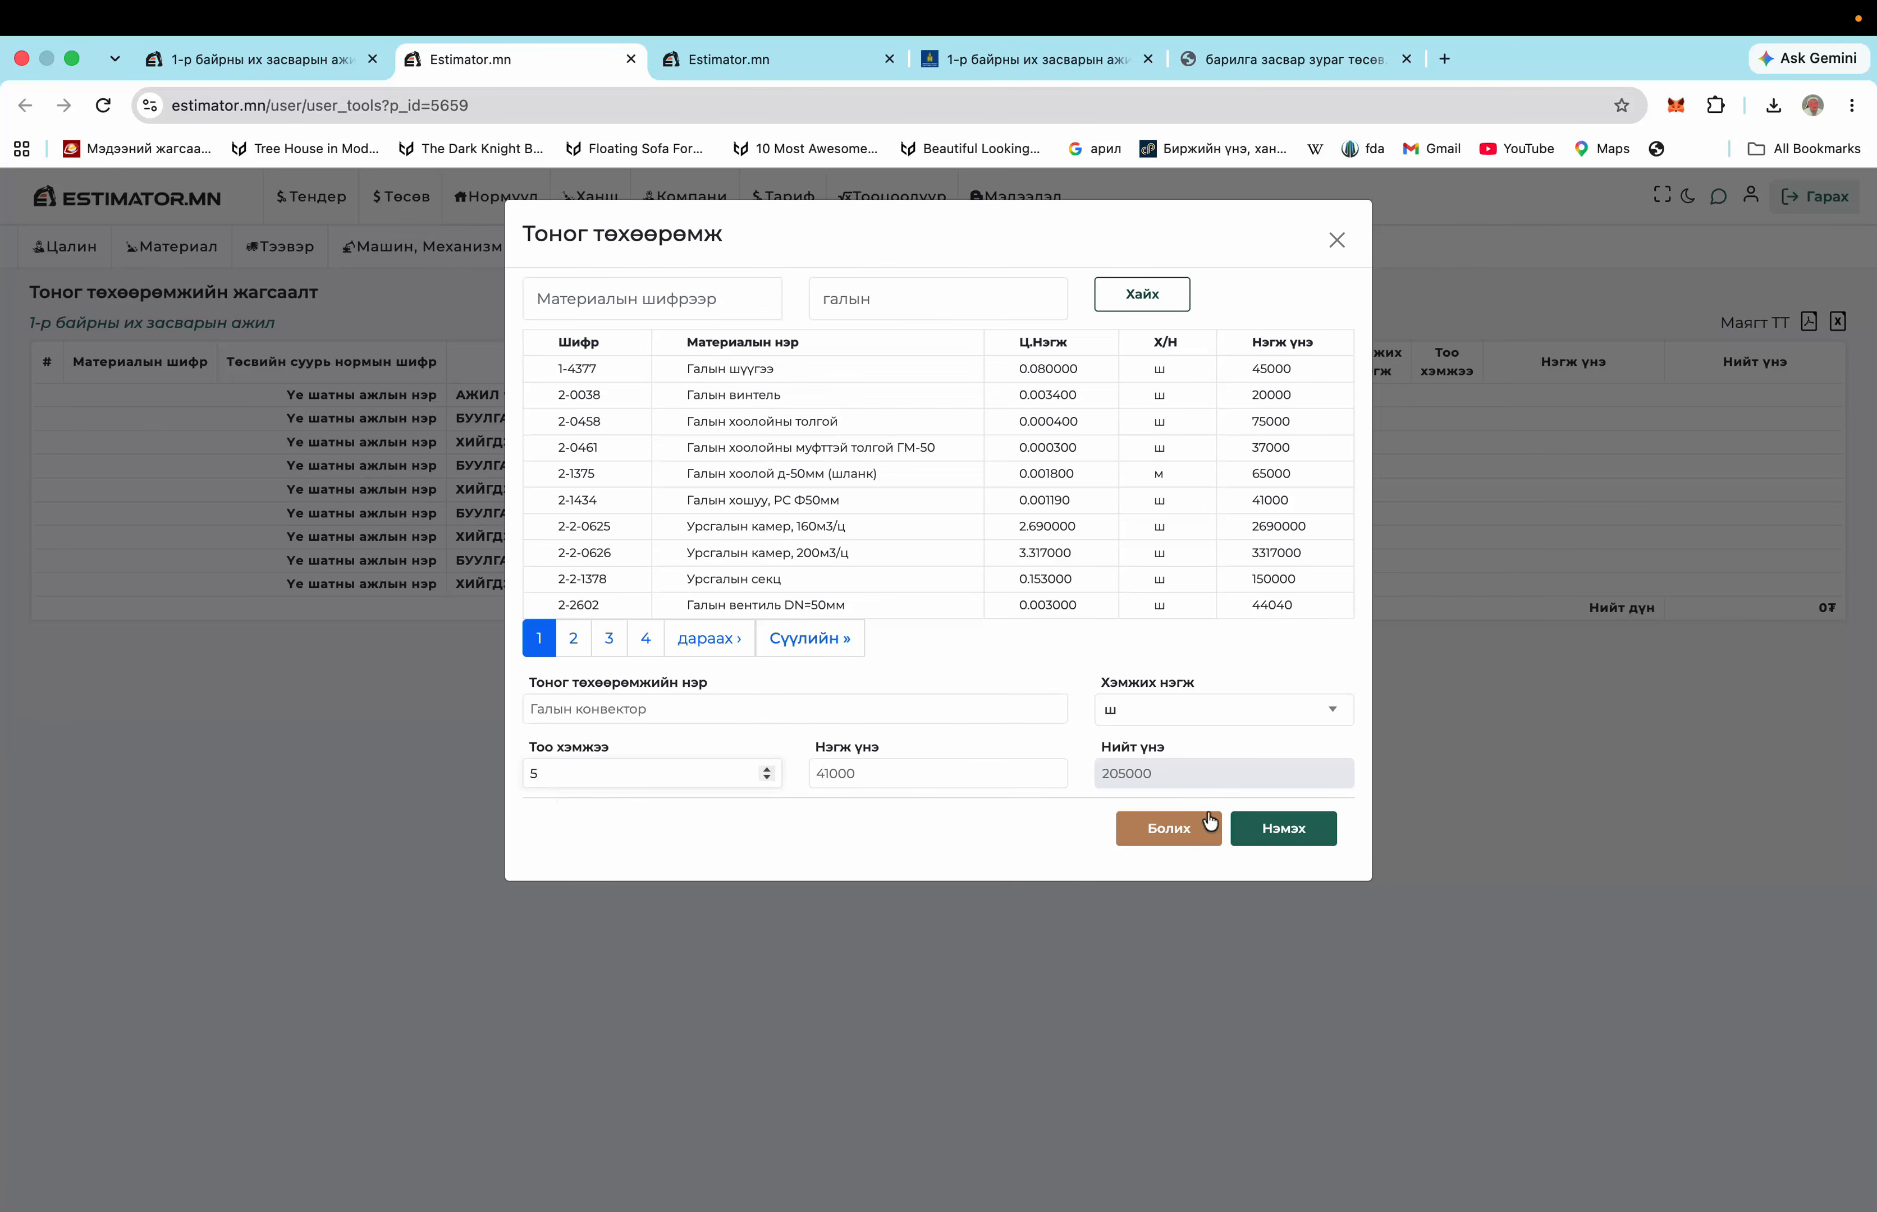
pyautogui.click(1273, 828)
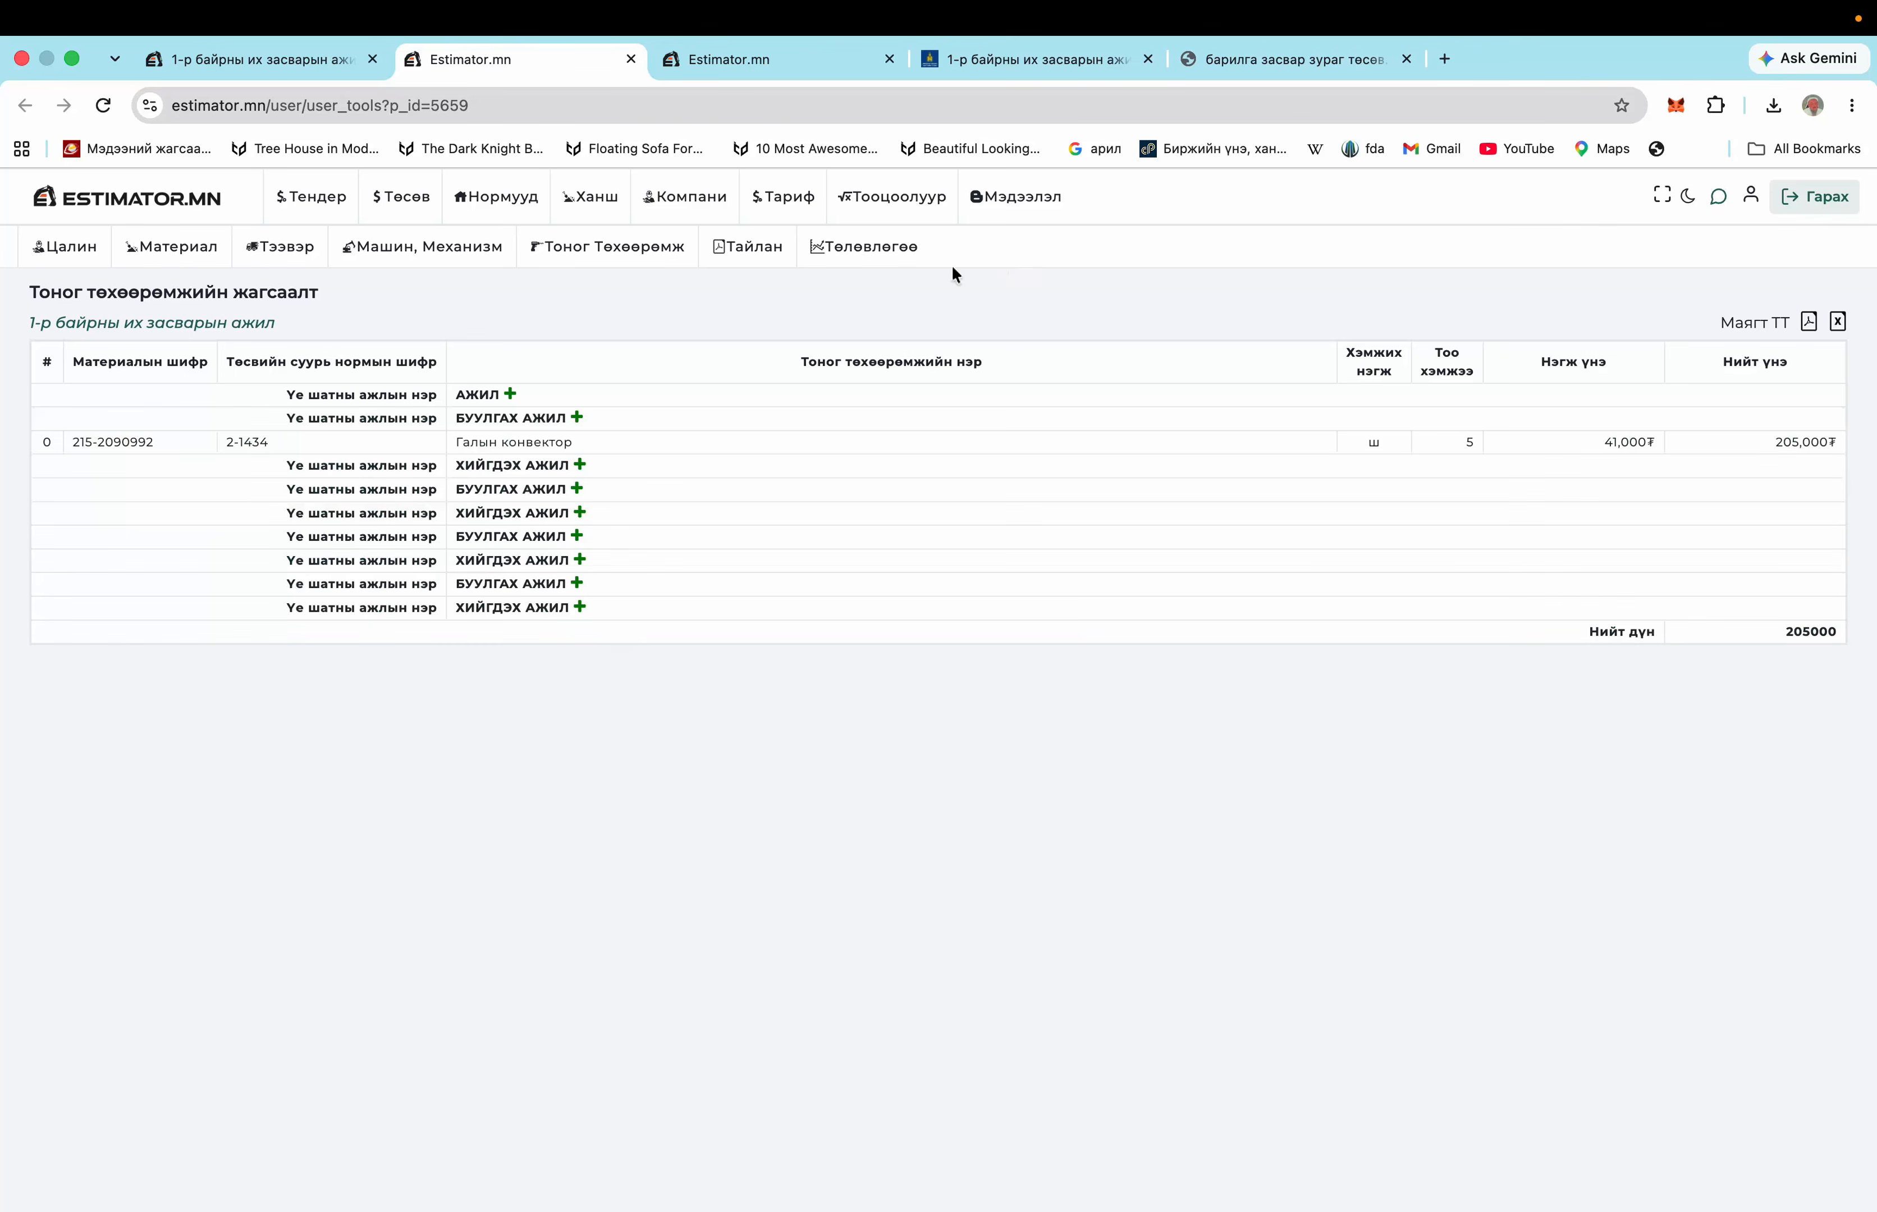
# Show the Төсвийн Товчоо summary (771,872,907.87 ₮) and bring up the Тайлан татах download choices
pyautogui.moveTo(752, 256)
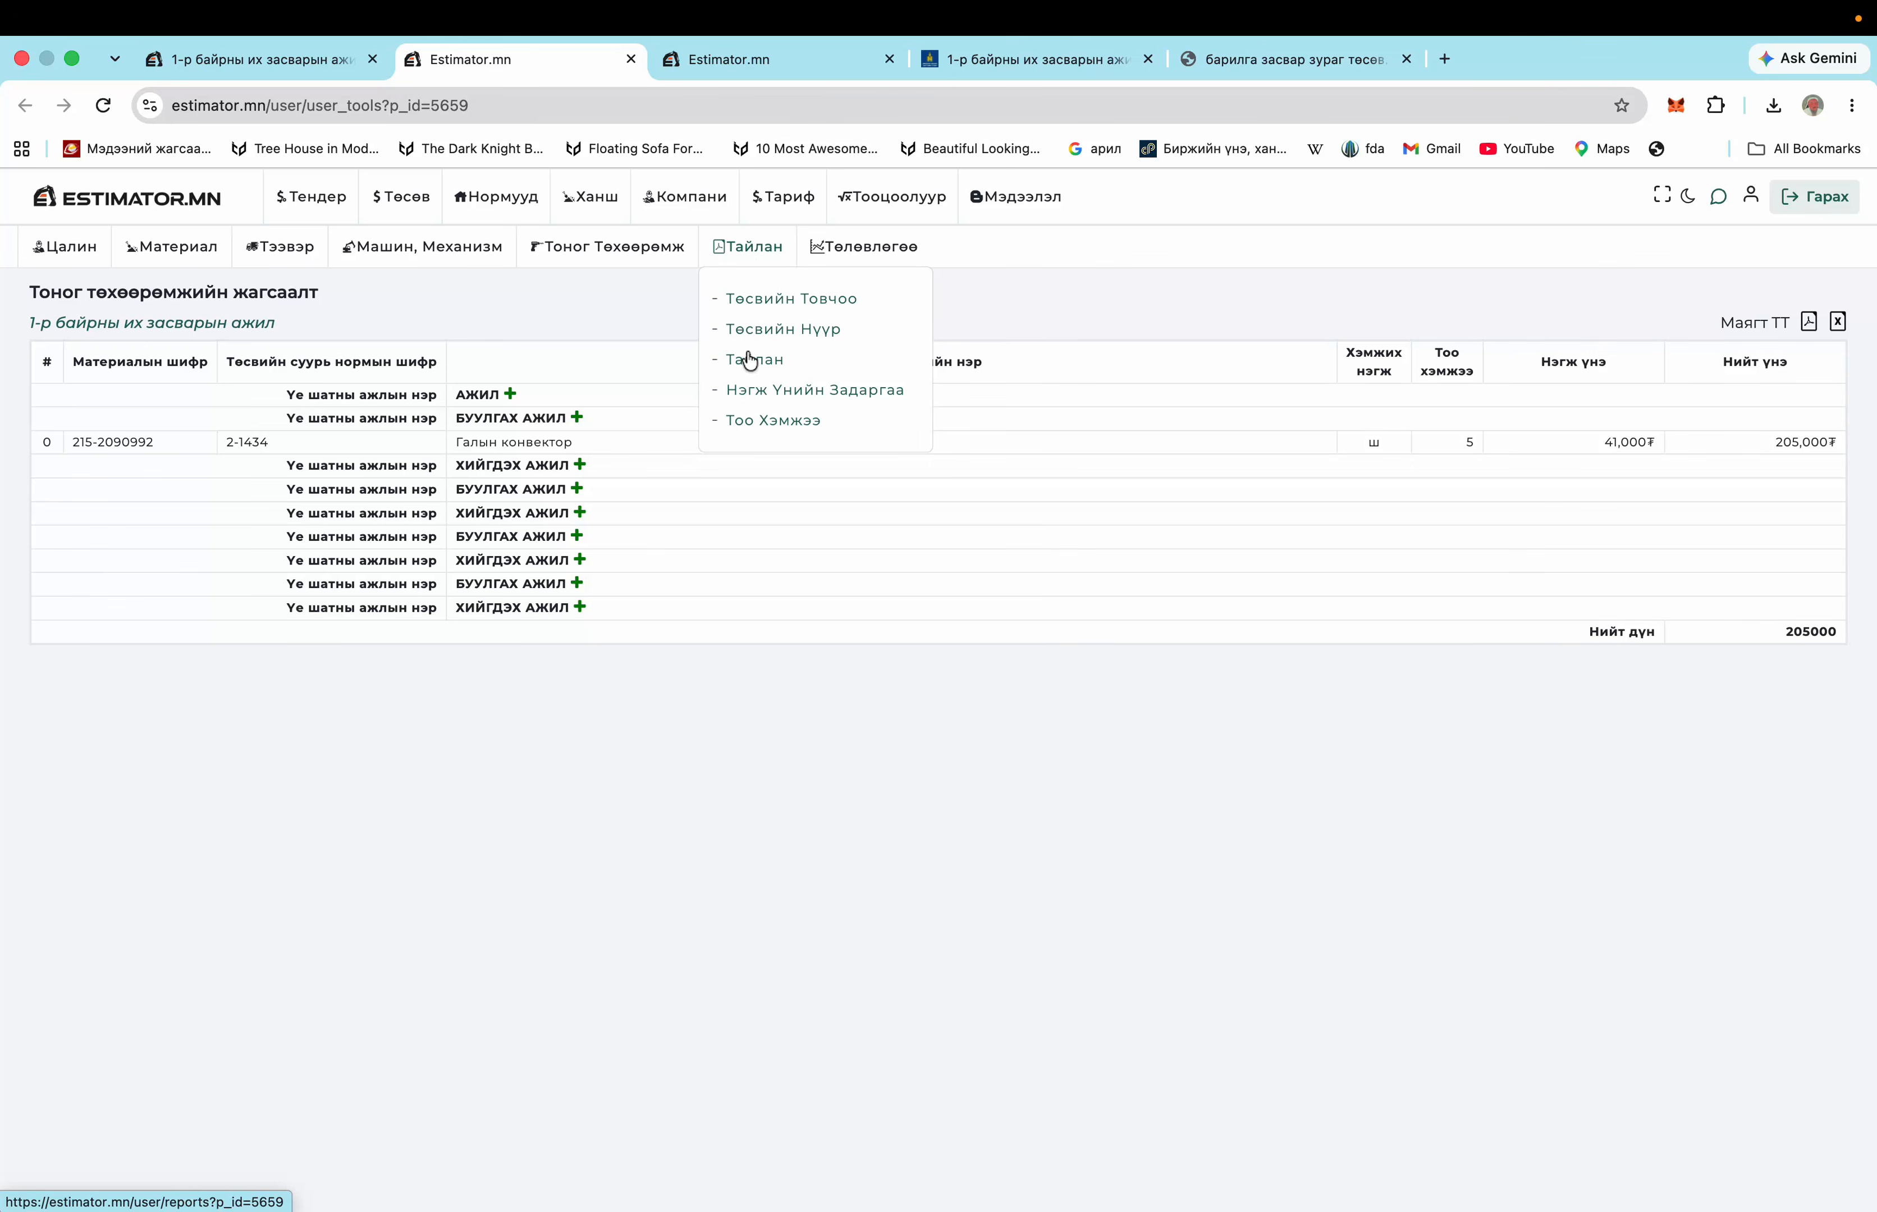
pyautogui.click(780, 362)
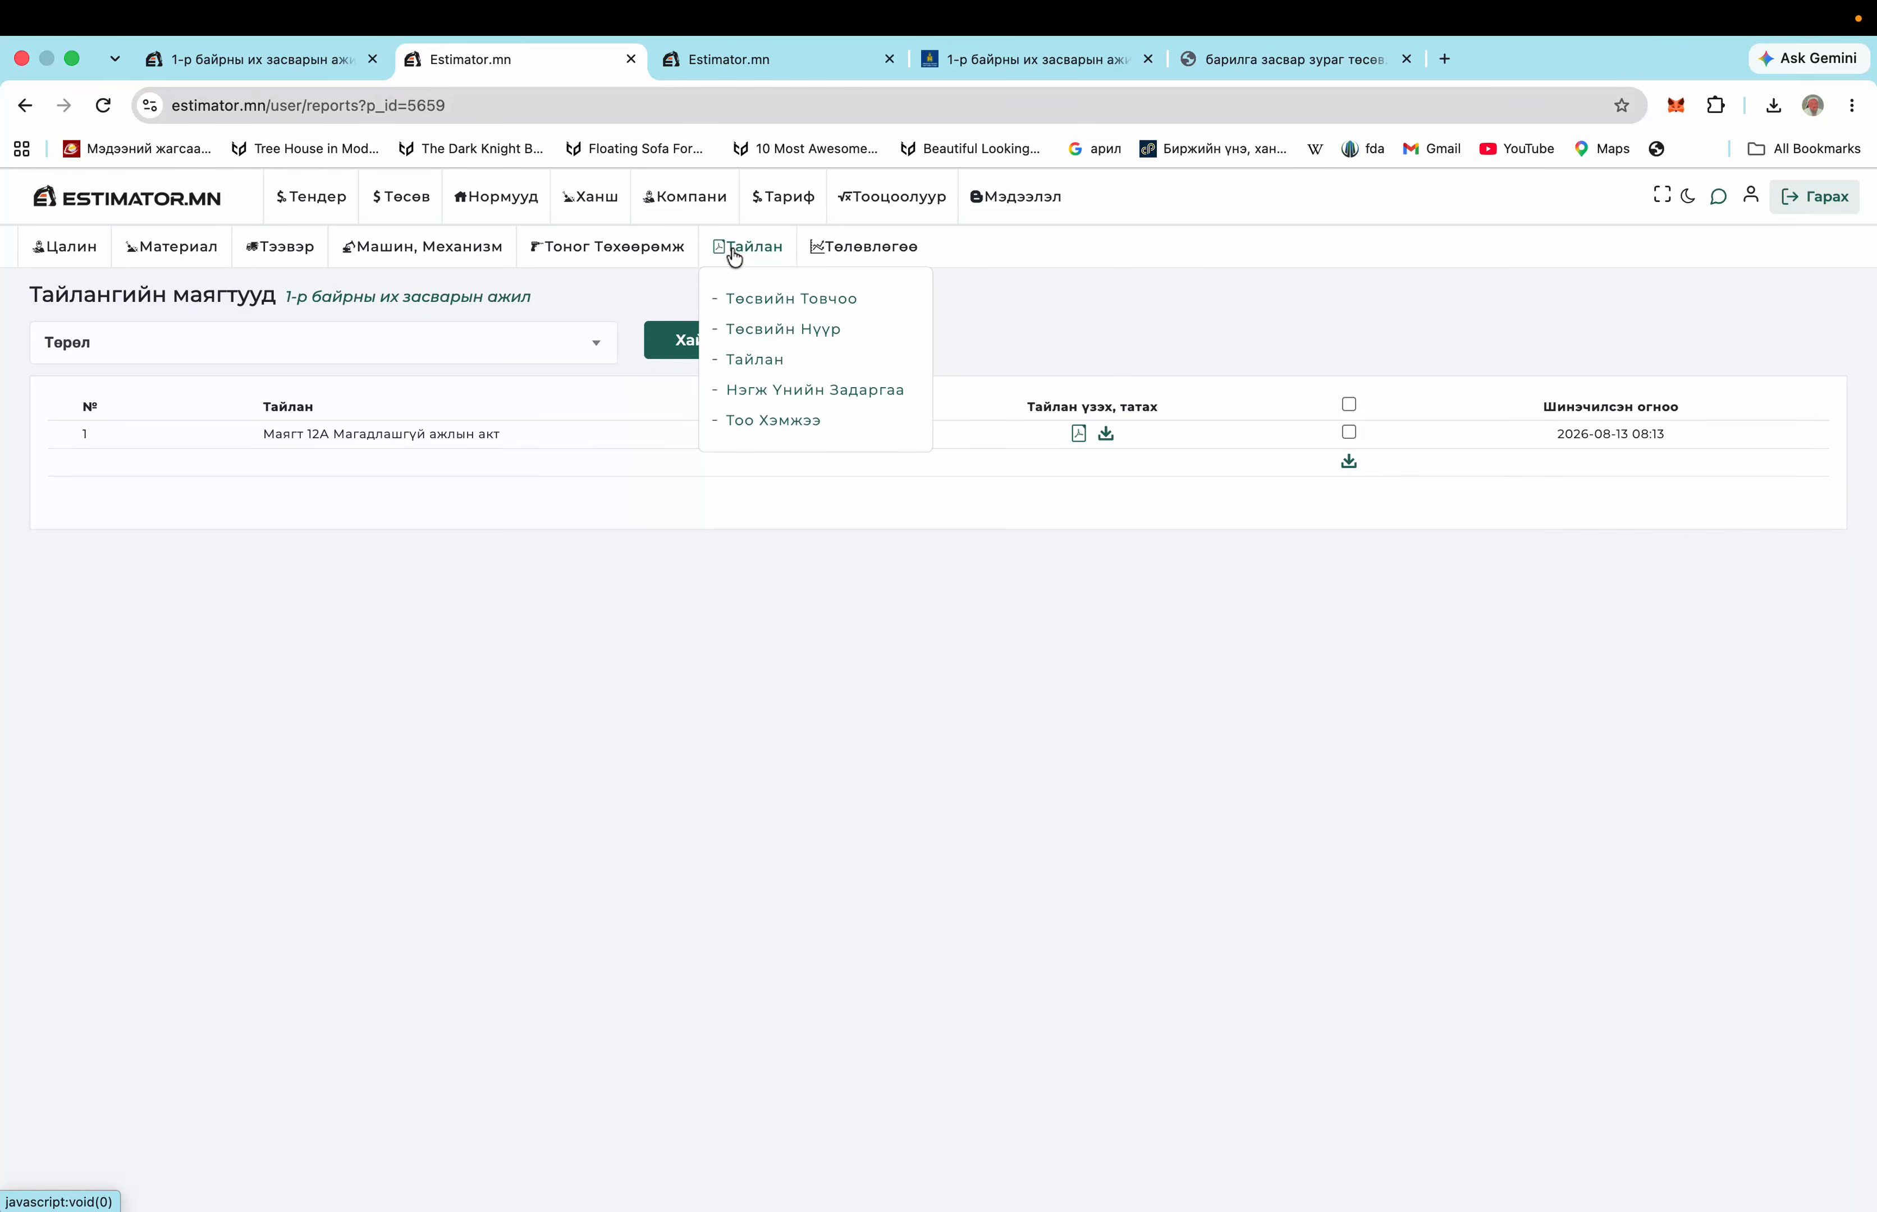
pyautogui.click(764, 297)
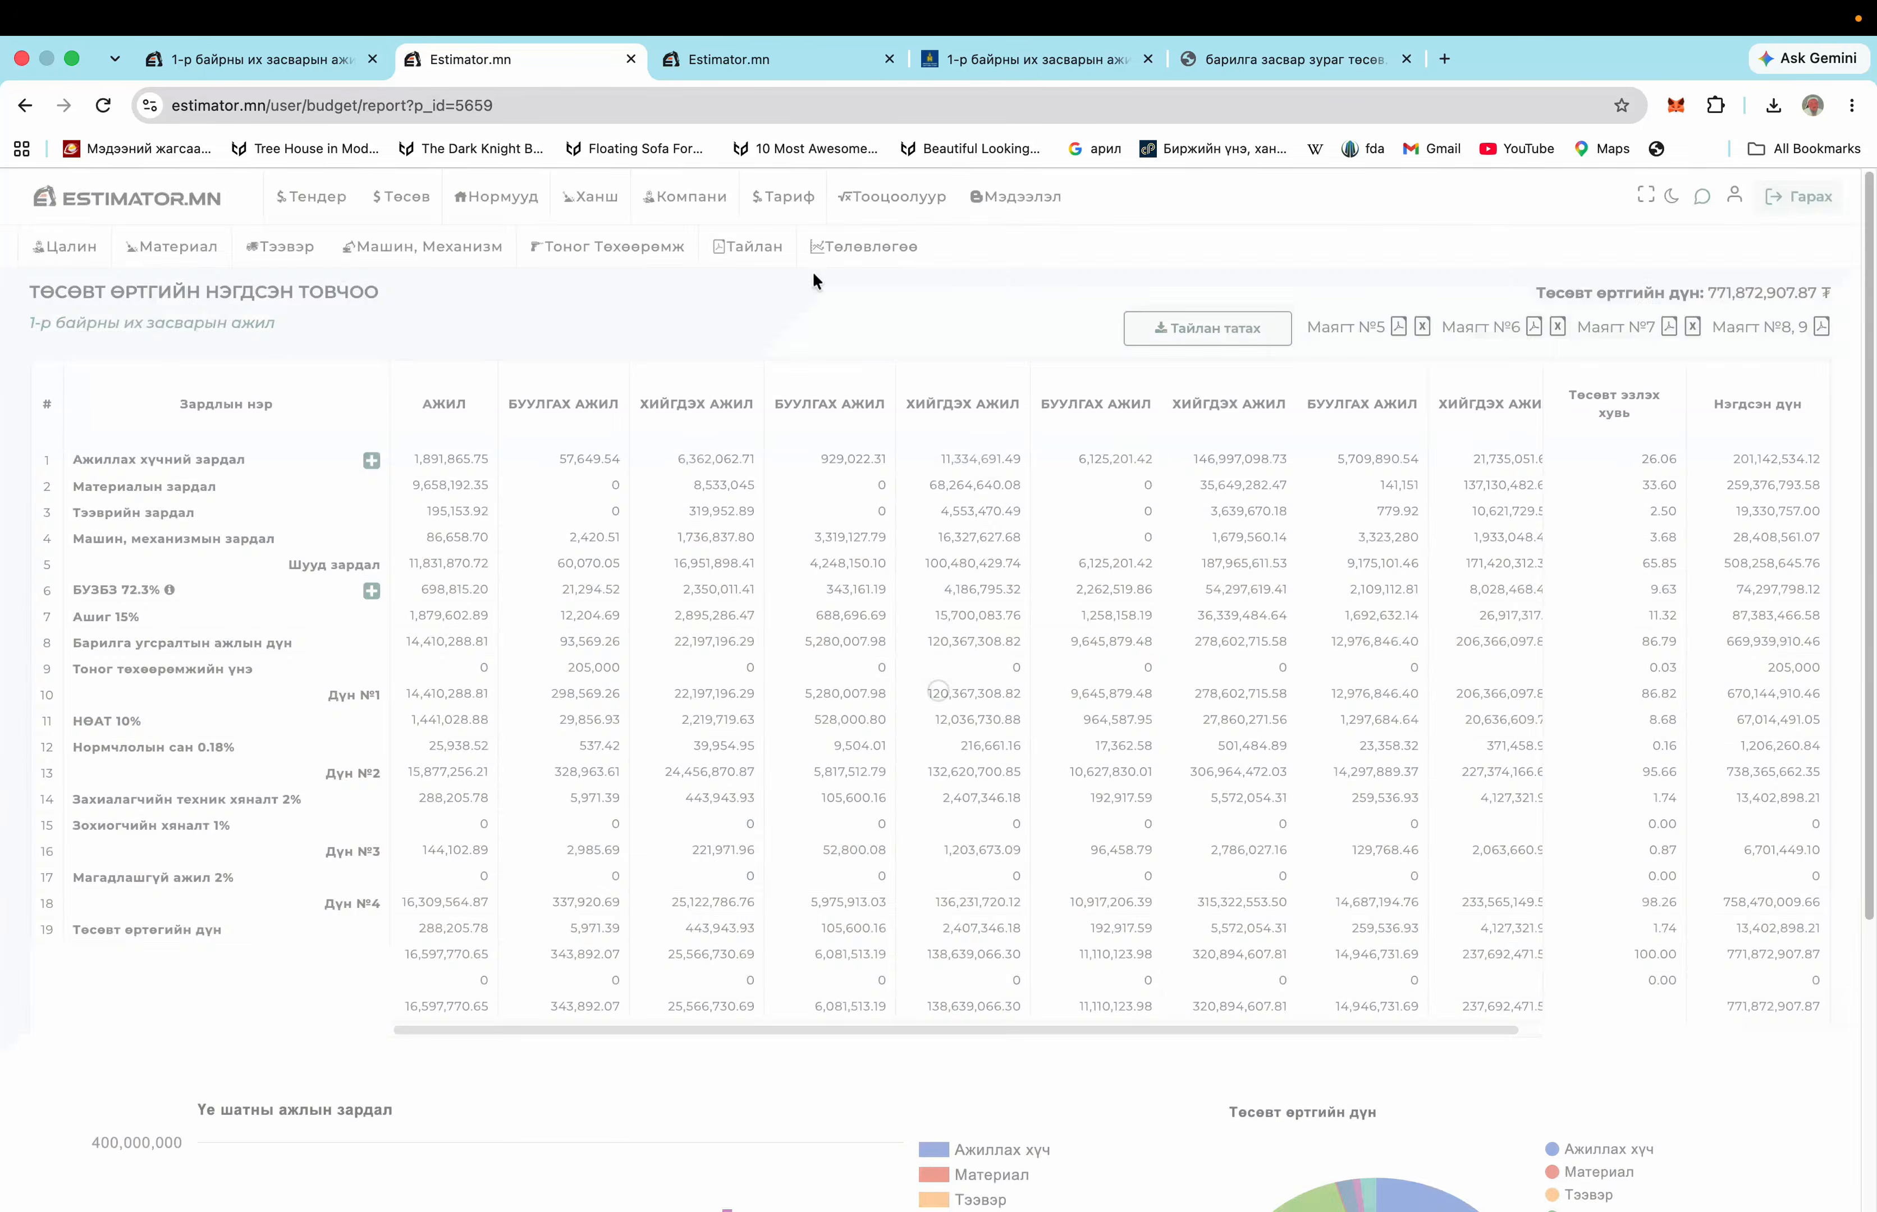
pyautogui.click(1242, 326)
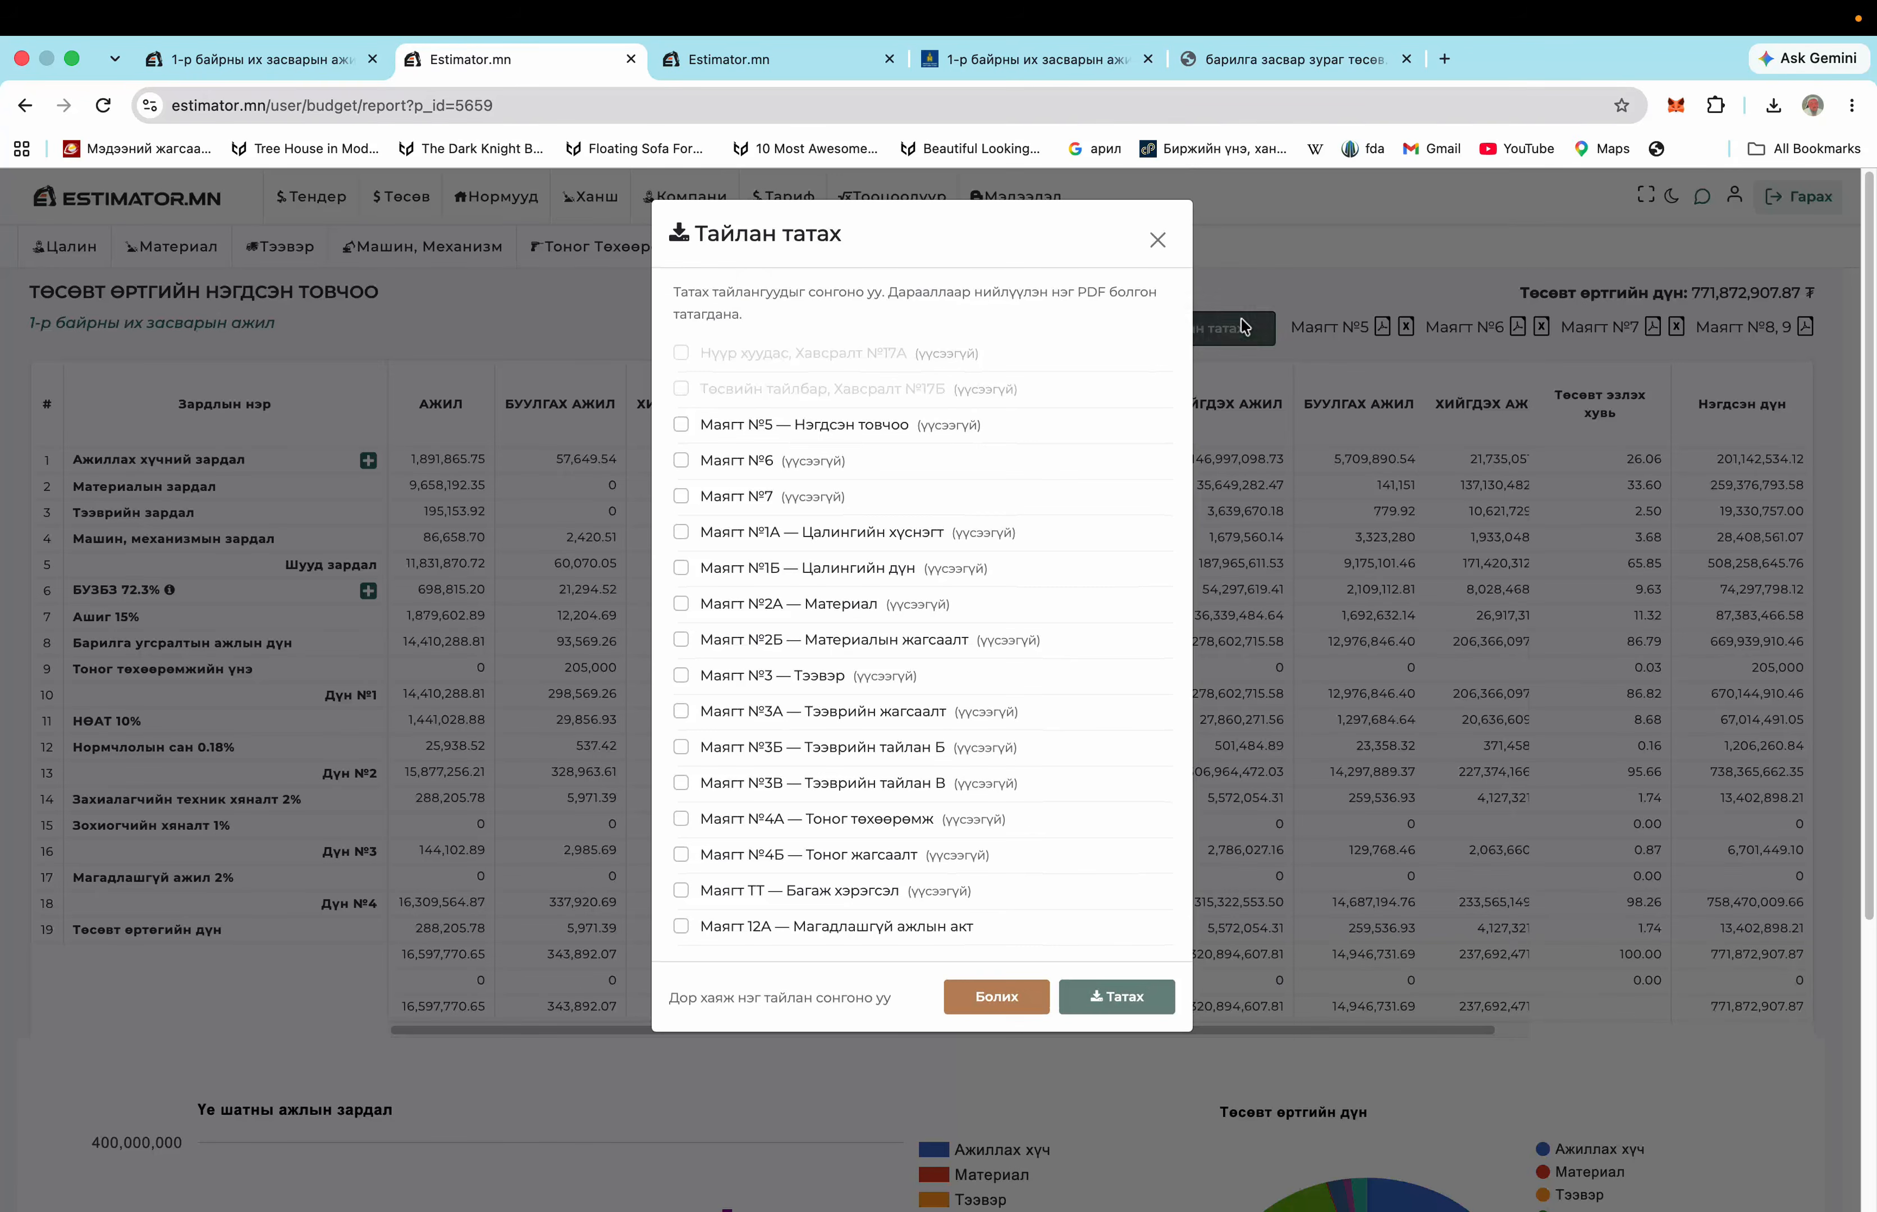
# Select all 14 report forms, Маягт №5 through Маягт ТТ, and download them as one combined PDF
pyautogui.click(792, 424)
pyautogui.click(759, 463)
pyautogui.click(751, 497)
pyautogui.click(743, 533)
pyautogui.click(737, 568)
pyautogui.click(737, 606)
pyautogui.click(734, 639)
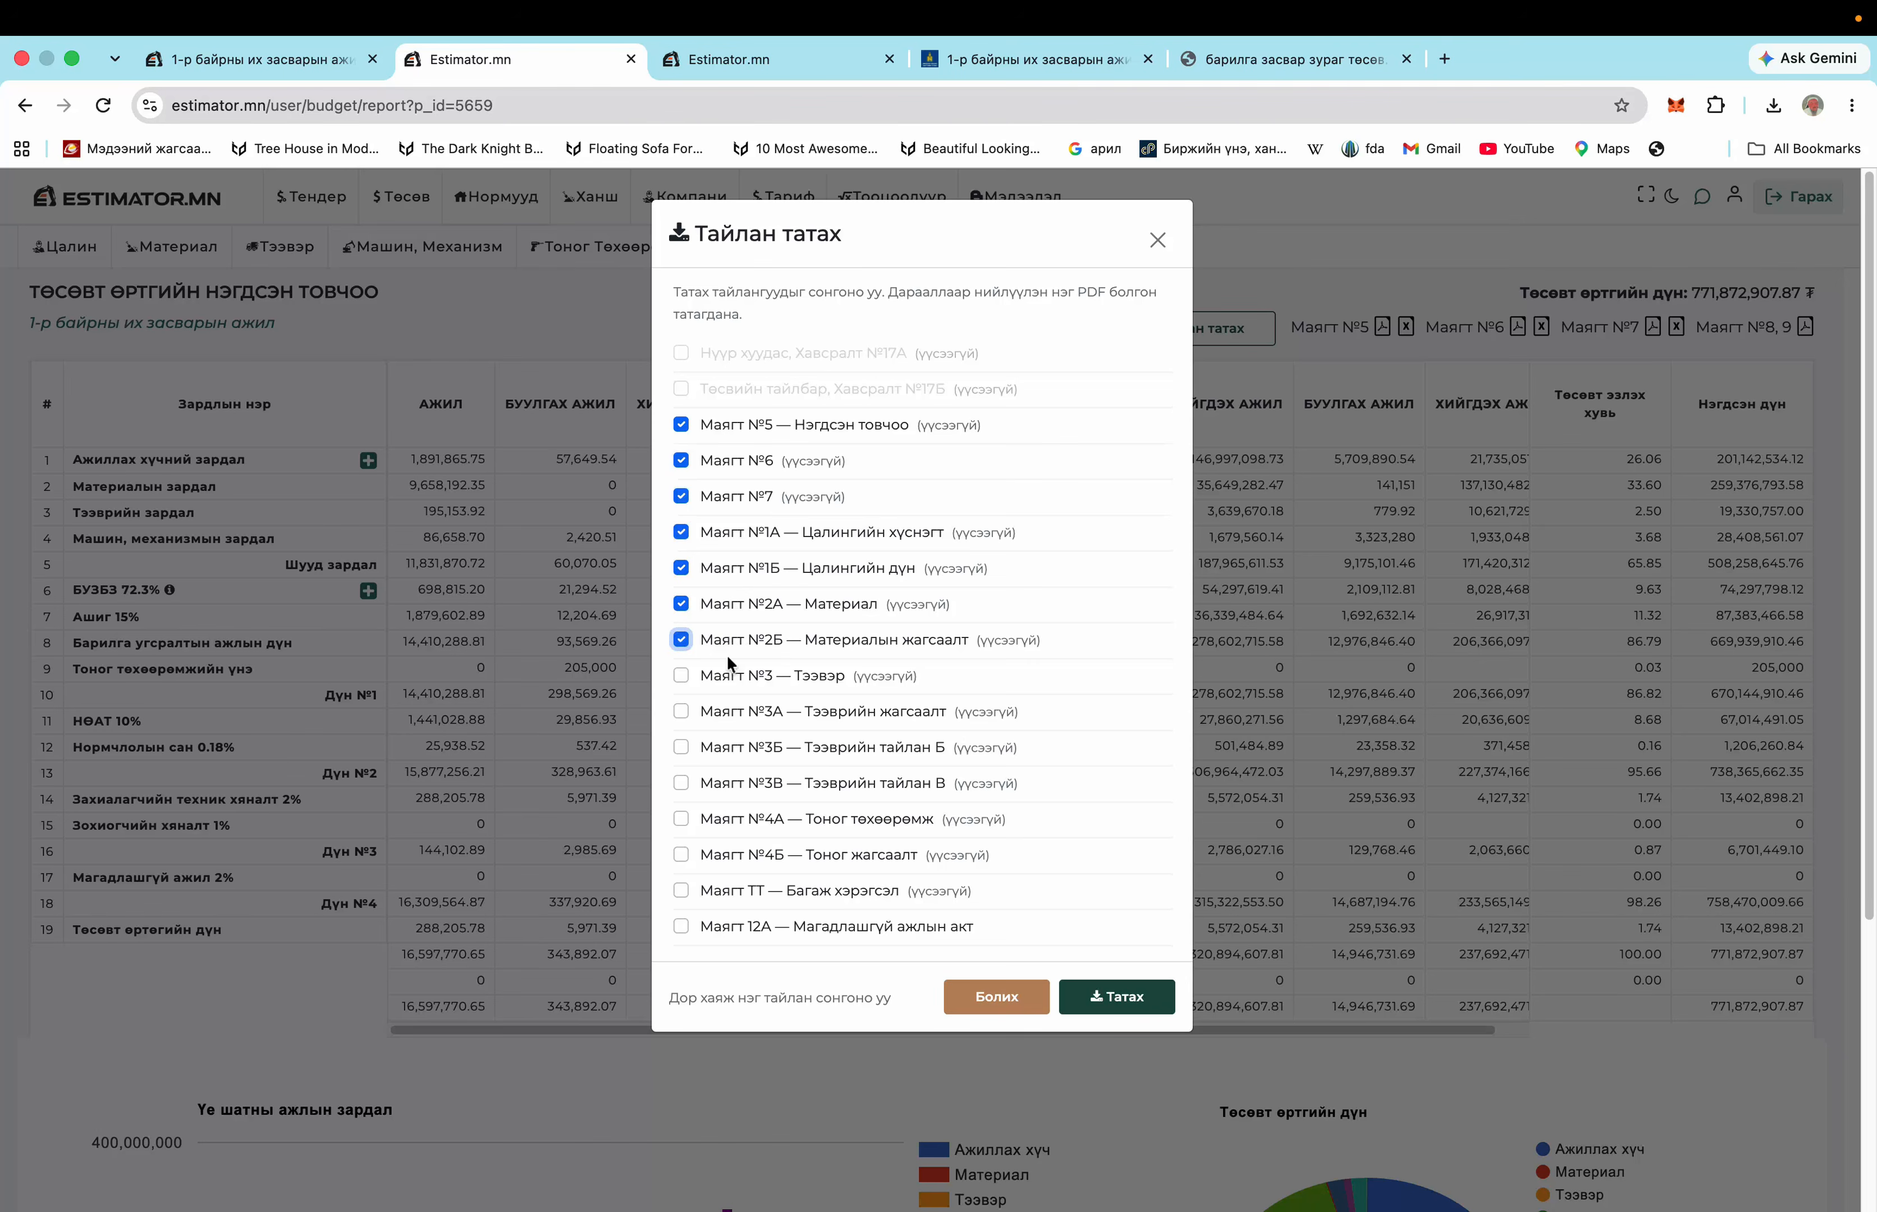
pyautogui.click(726, 676)
pyautogui.click(723, 712)
pyautogui.click(722, 747)
pyautogui.click(722, 784)
pyautogui.click(721, 820)
pyautogui.click(722, 855)
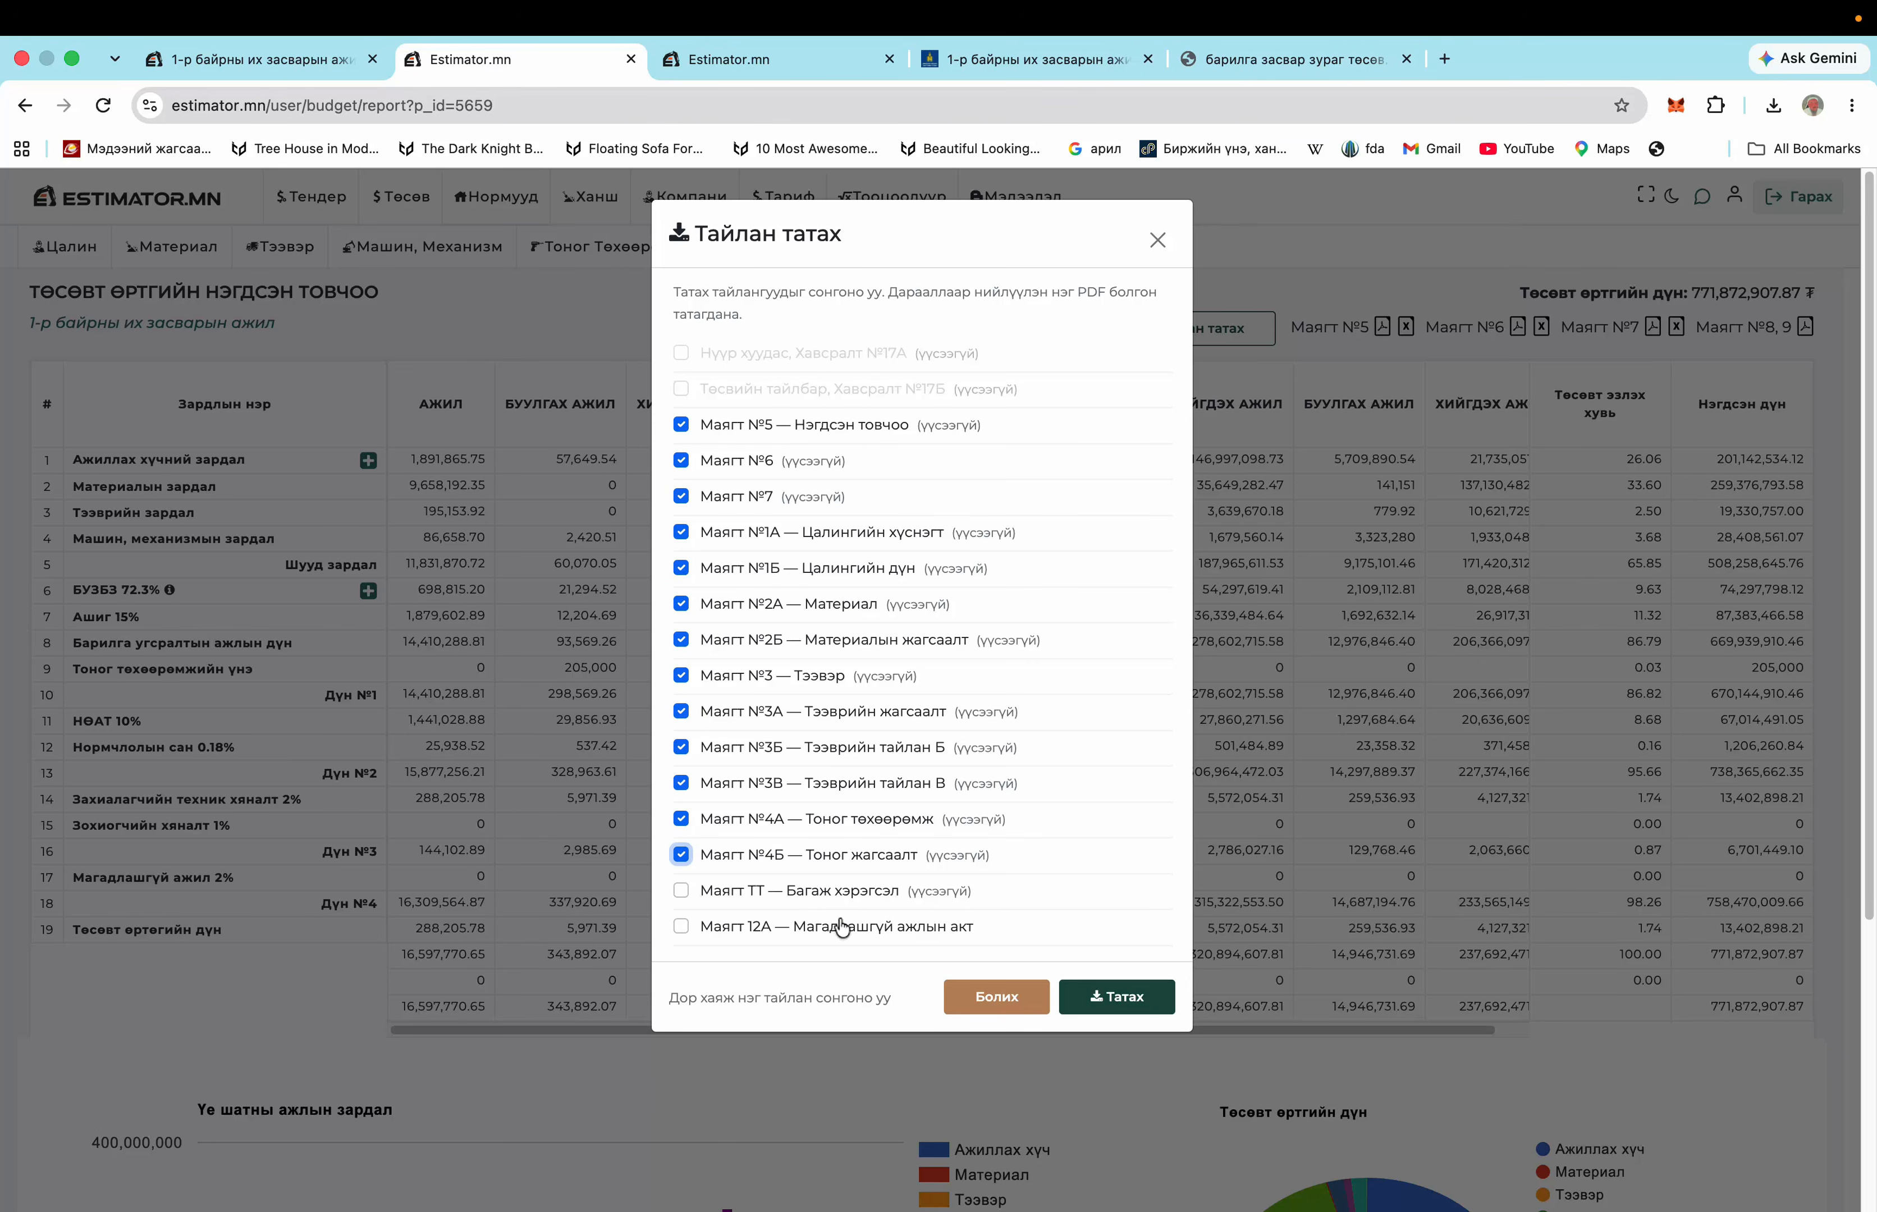
pyautogui.click(732, 891)
pyautogui.click(1102, 997)
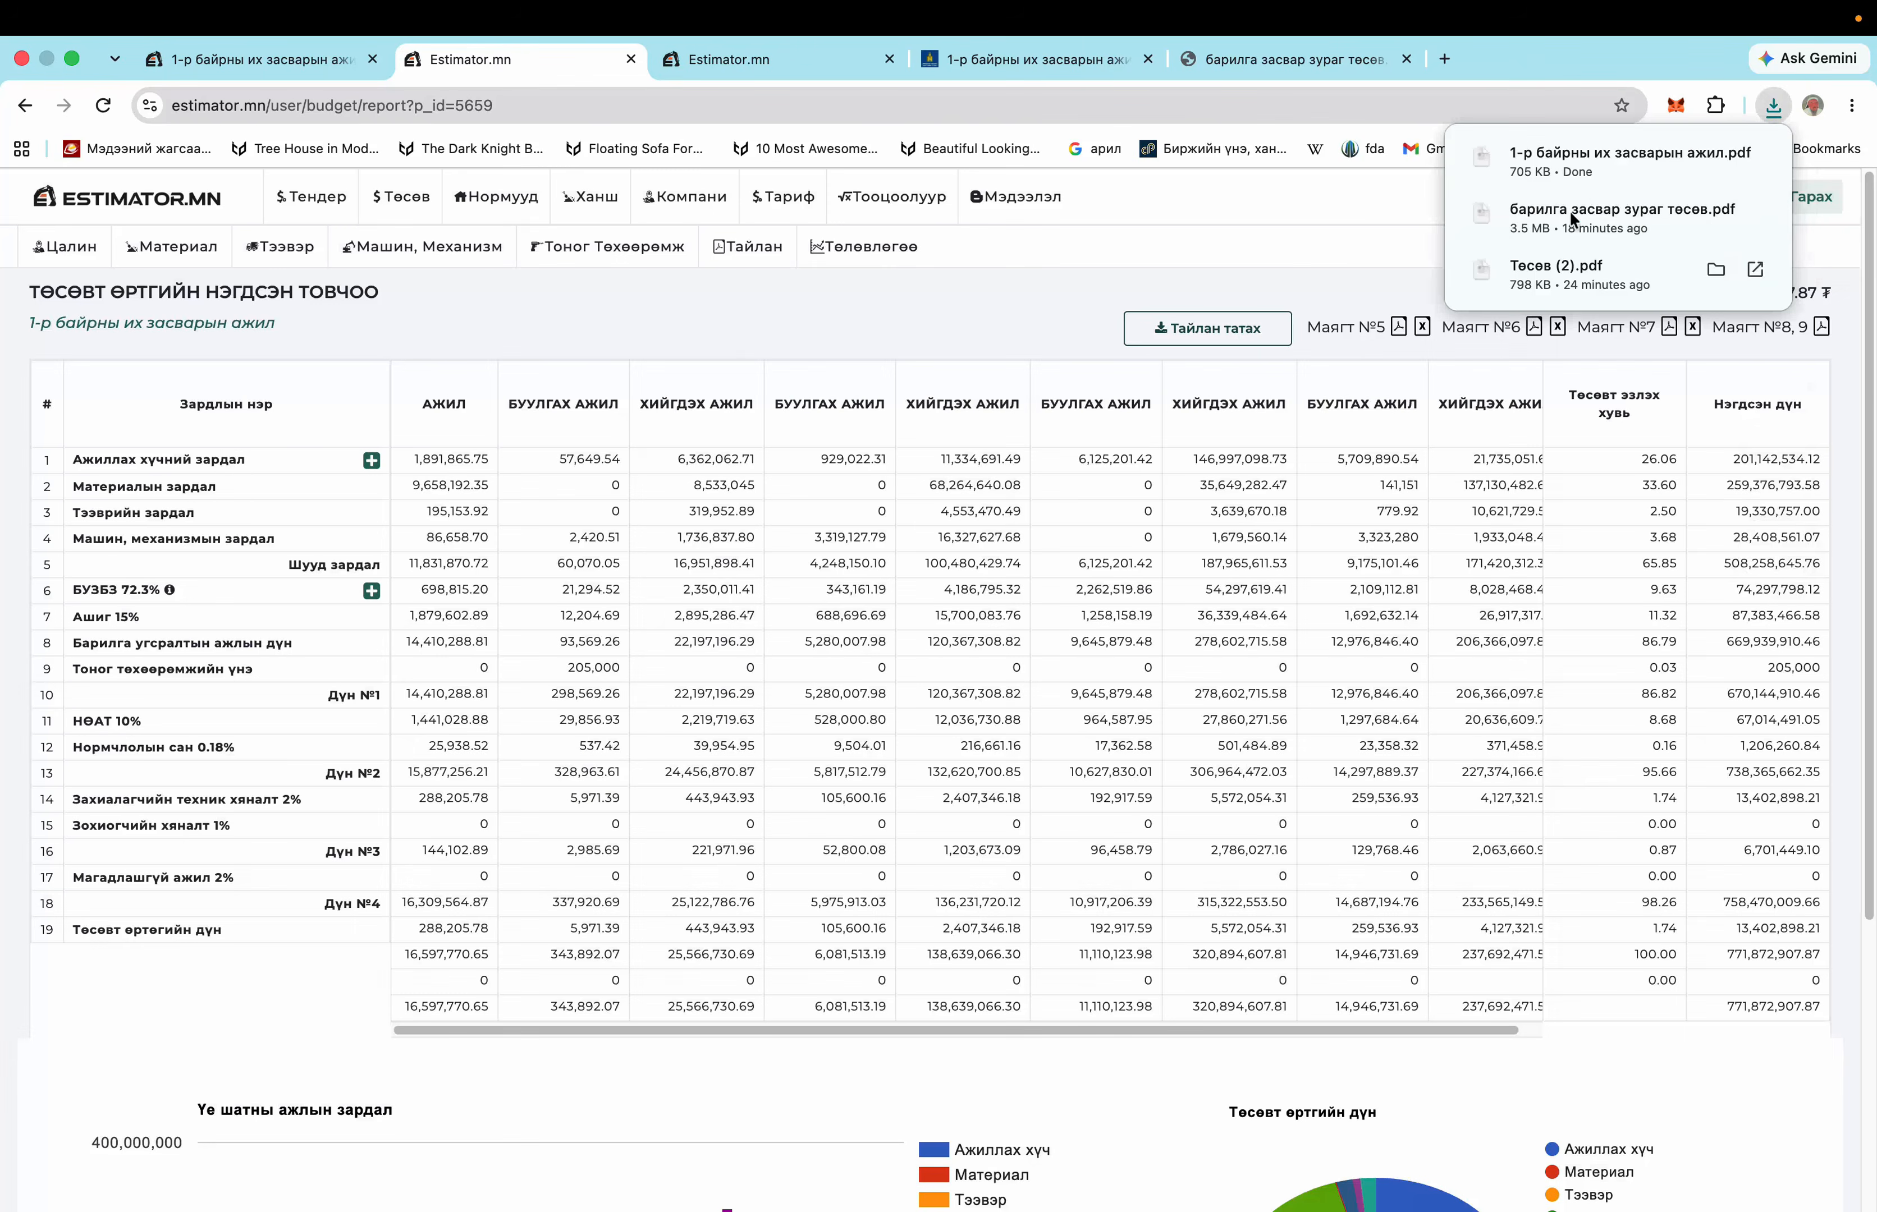
# Open the downloaded 1-р байрны их засварын ажил.pdf and scroll to its final Маягт ТТ page
pyautogui.click(1582, 155)
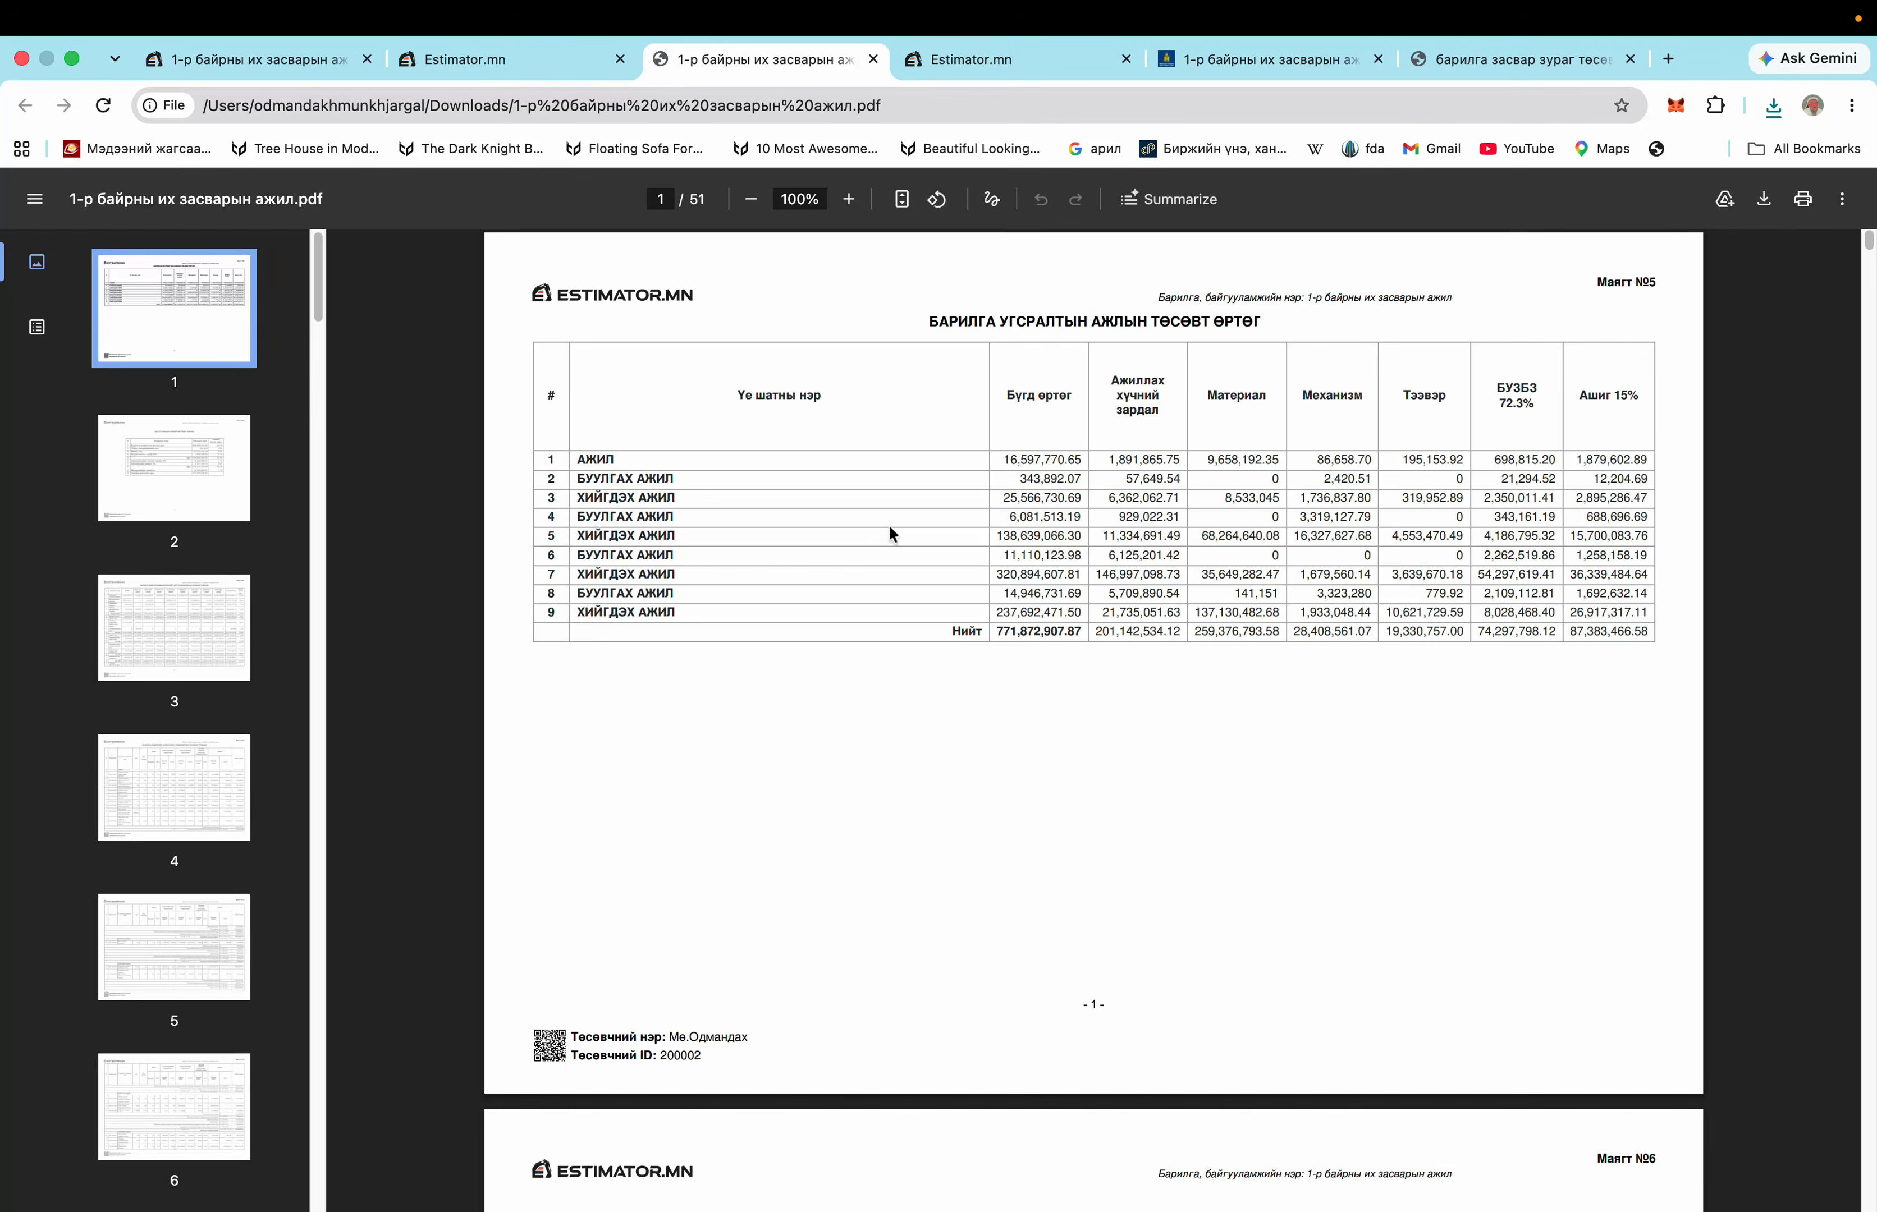
pyautogui.scroll(-20, 1059, 678)
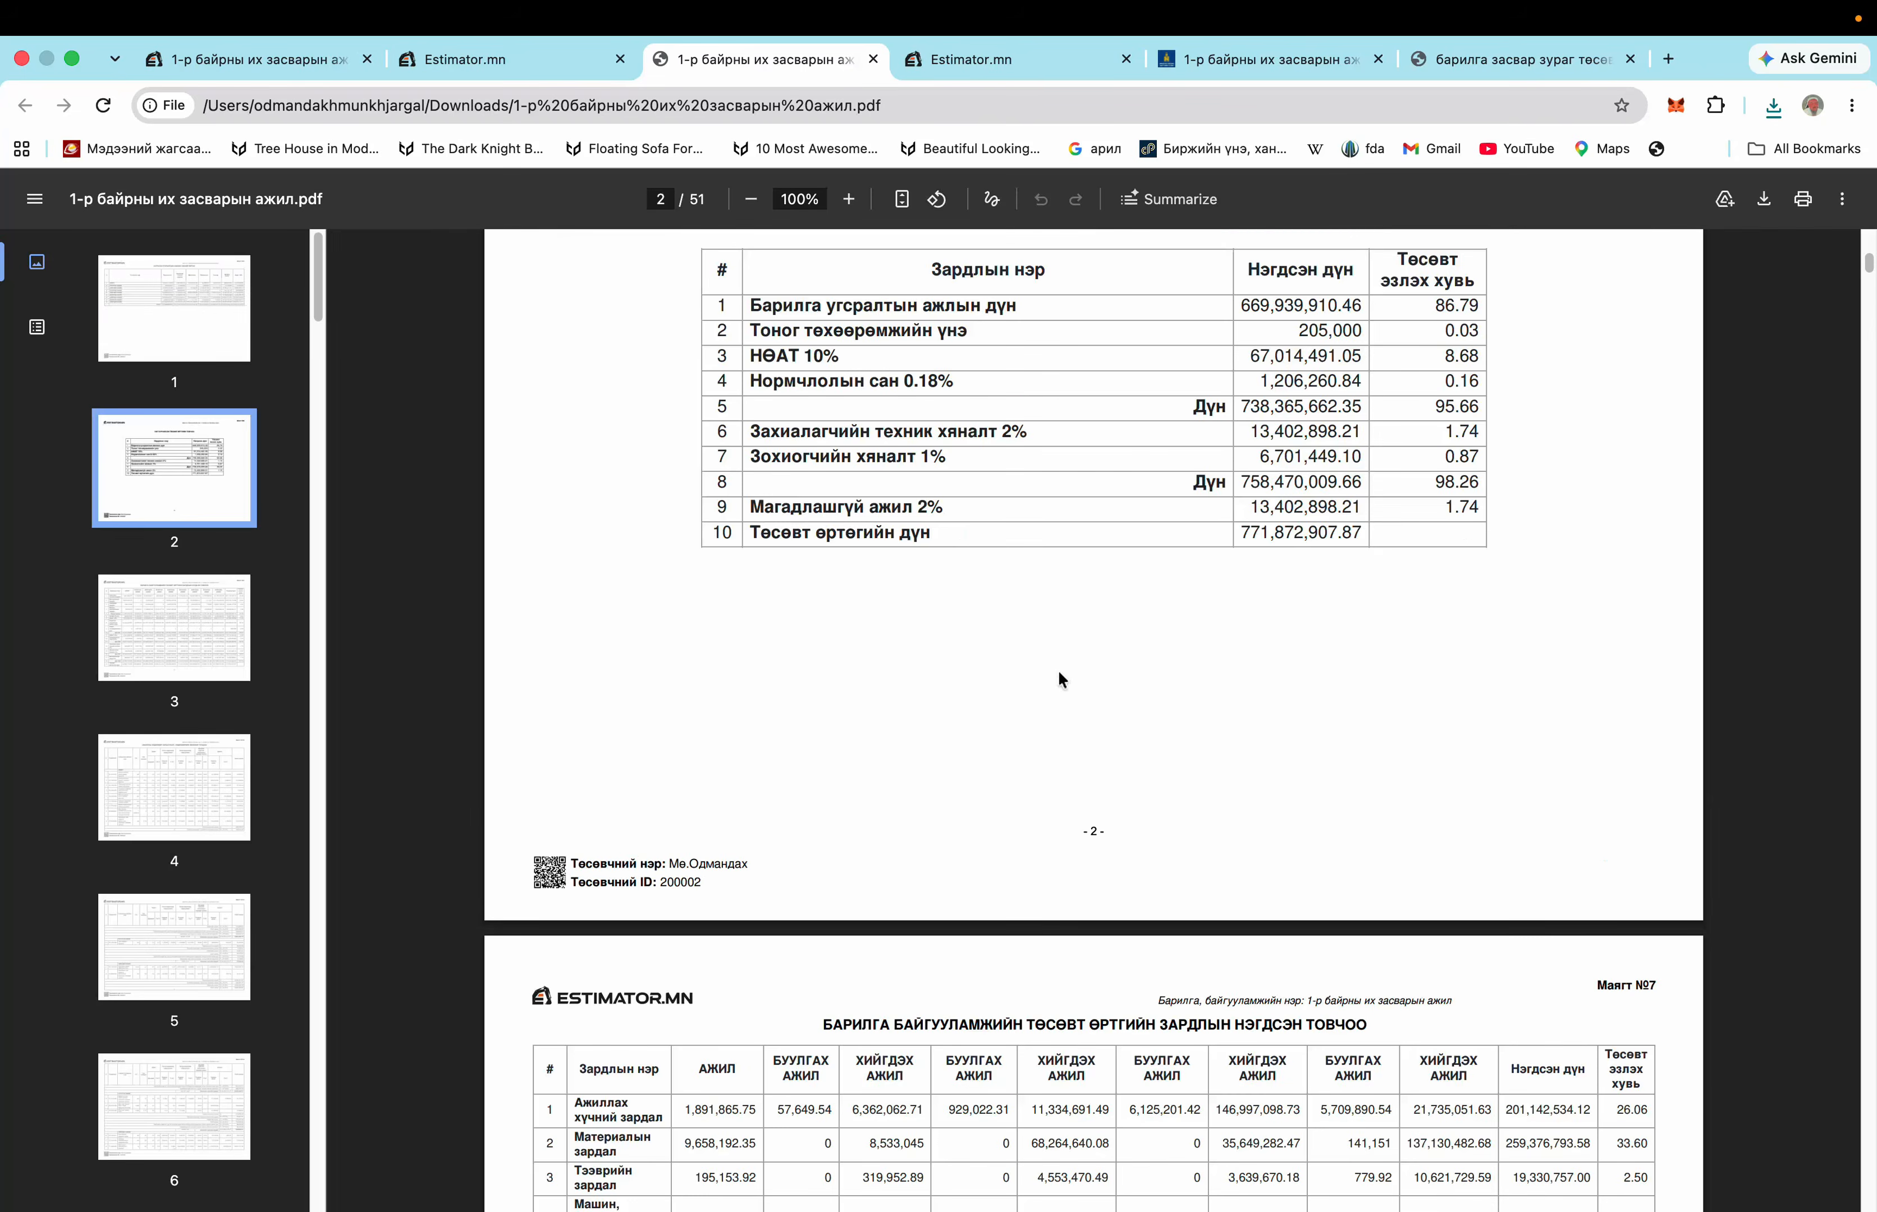
pyautogui.scroll(-20, 1059, 672)
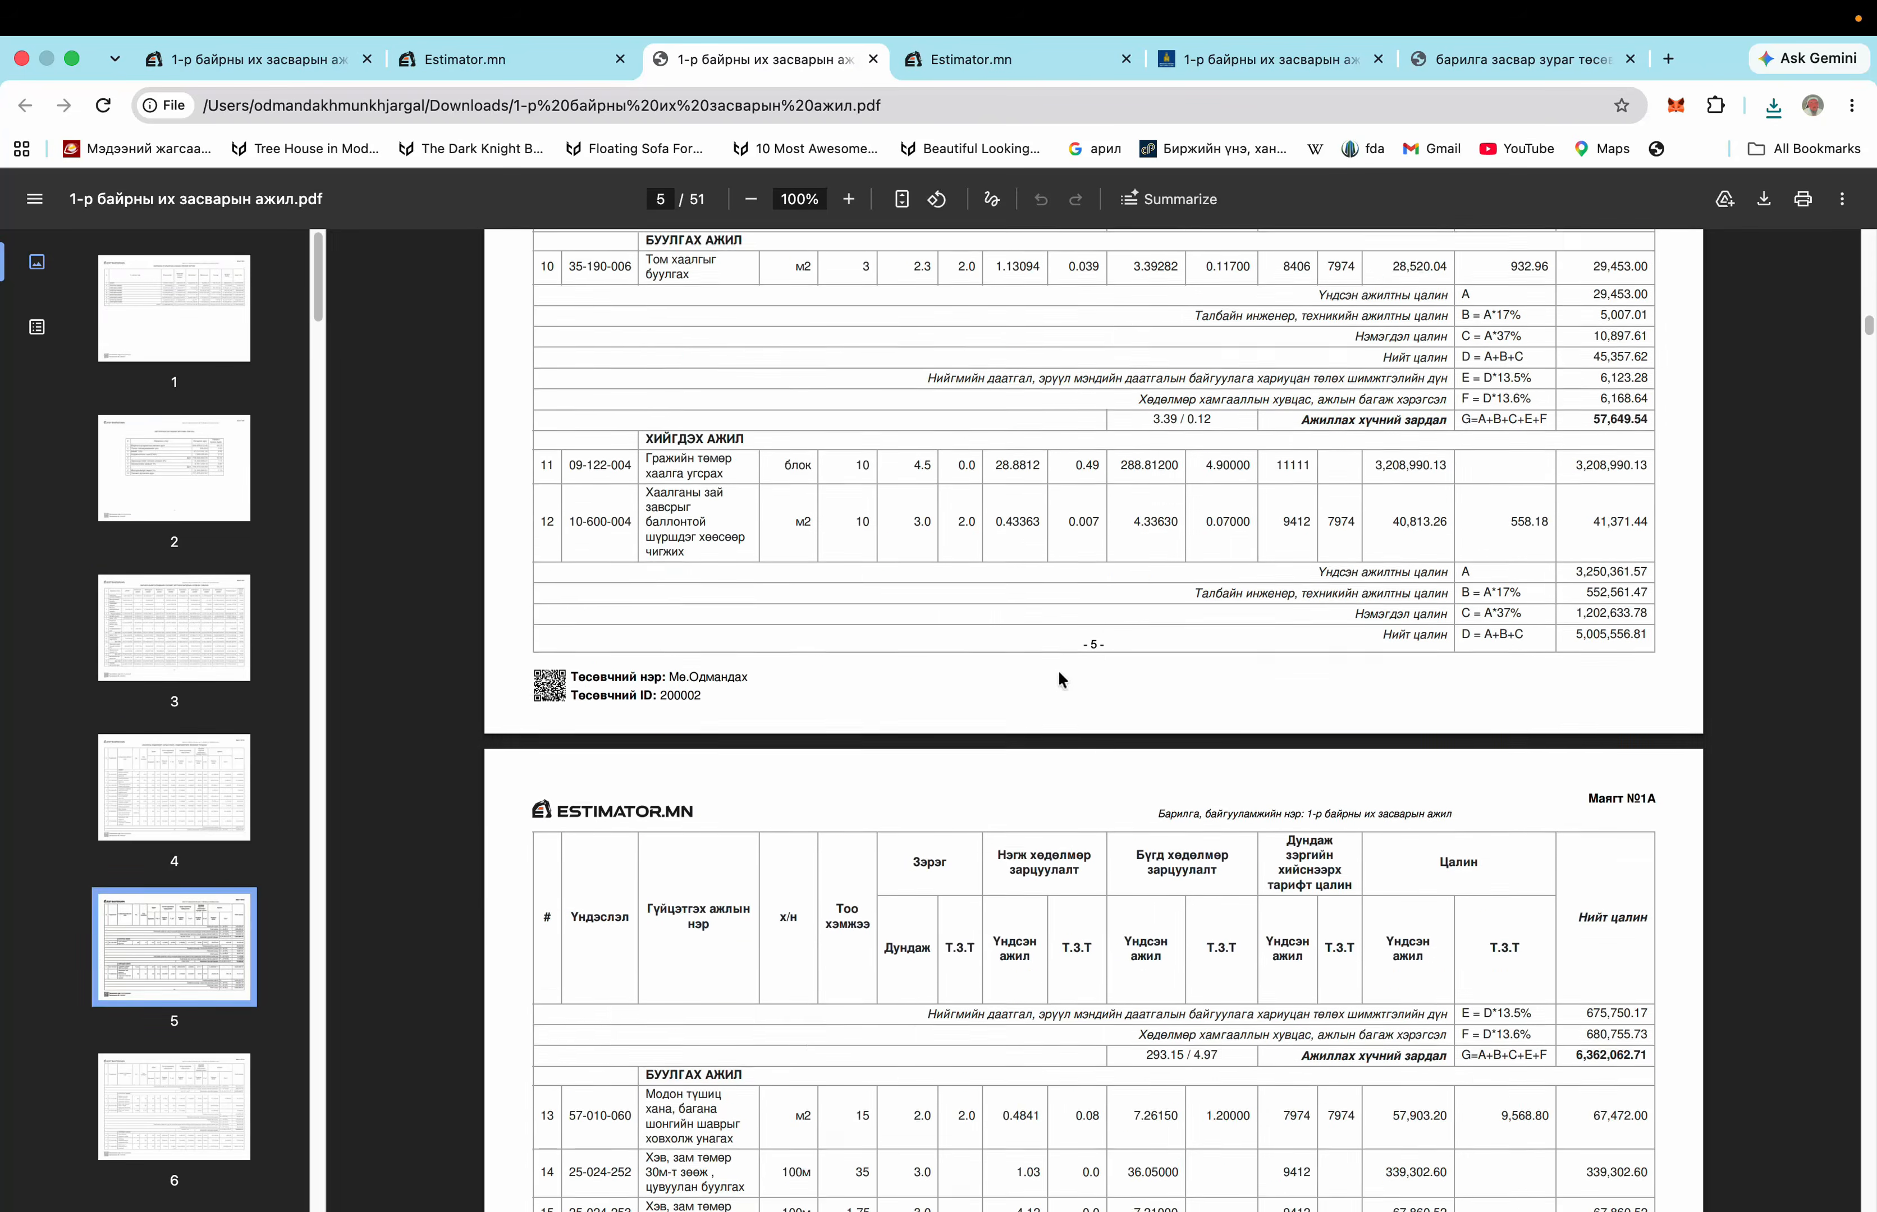
pyautogui.scroll(-20, 1059, 680)
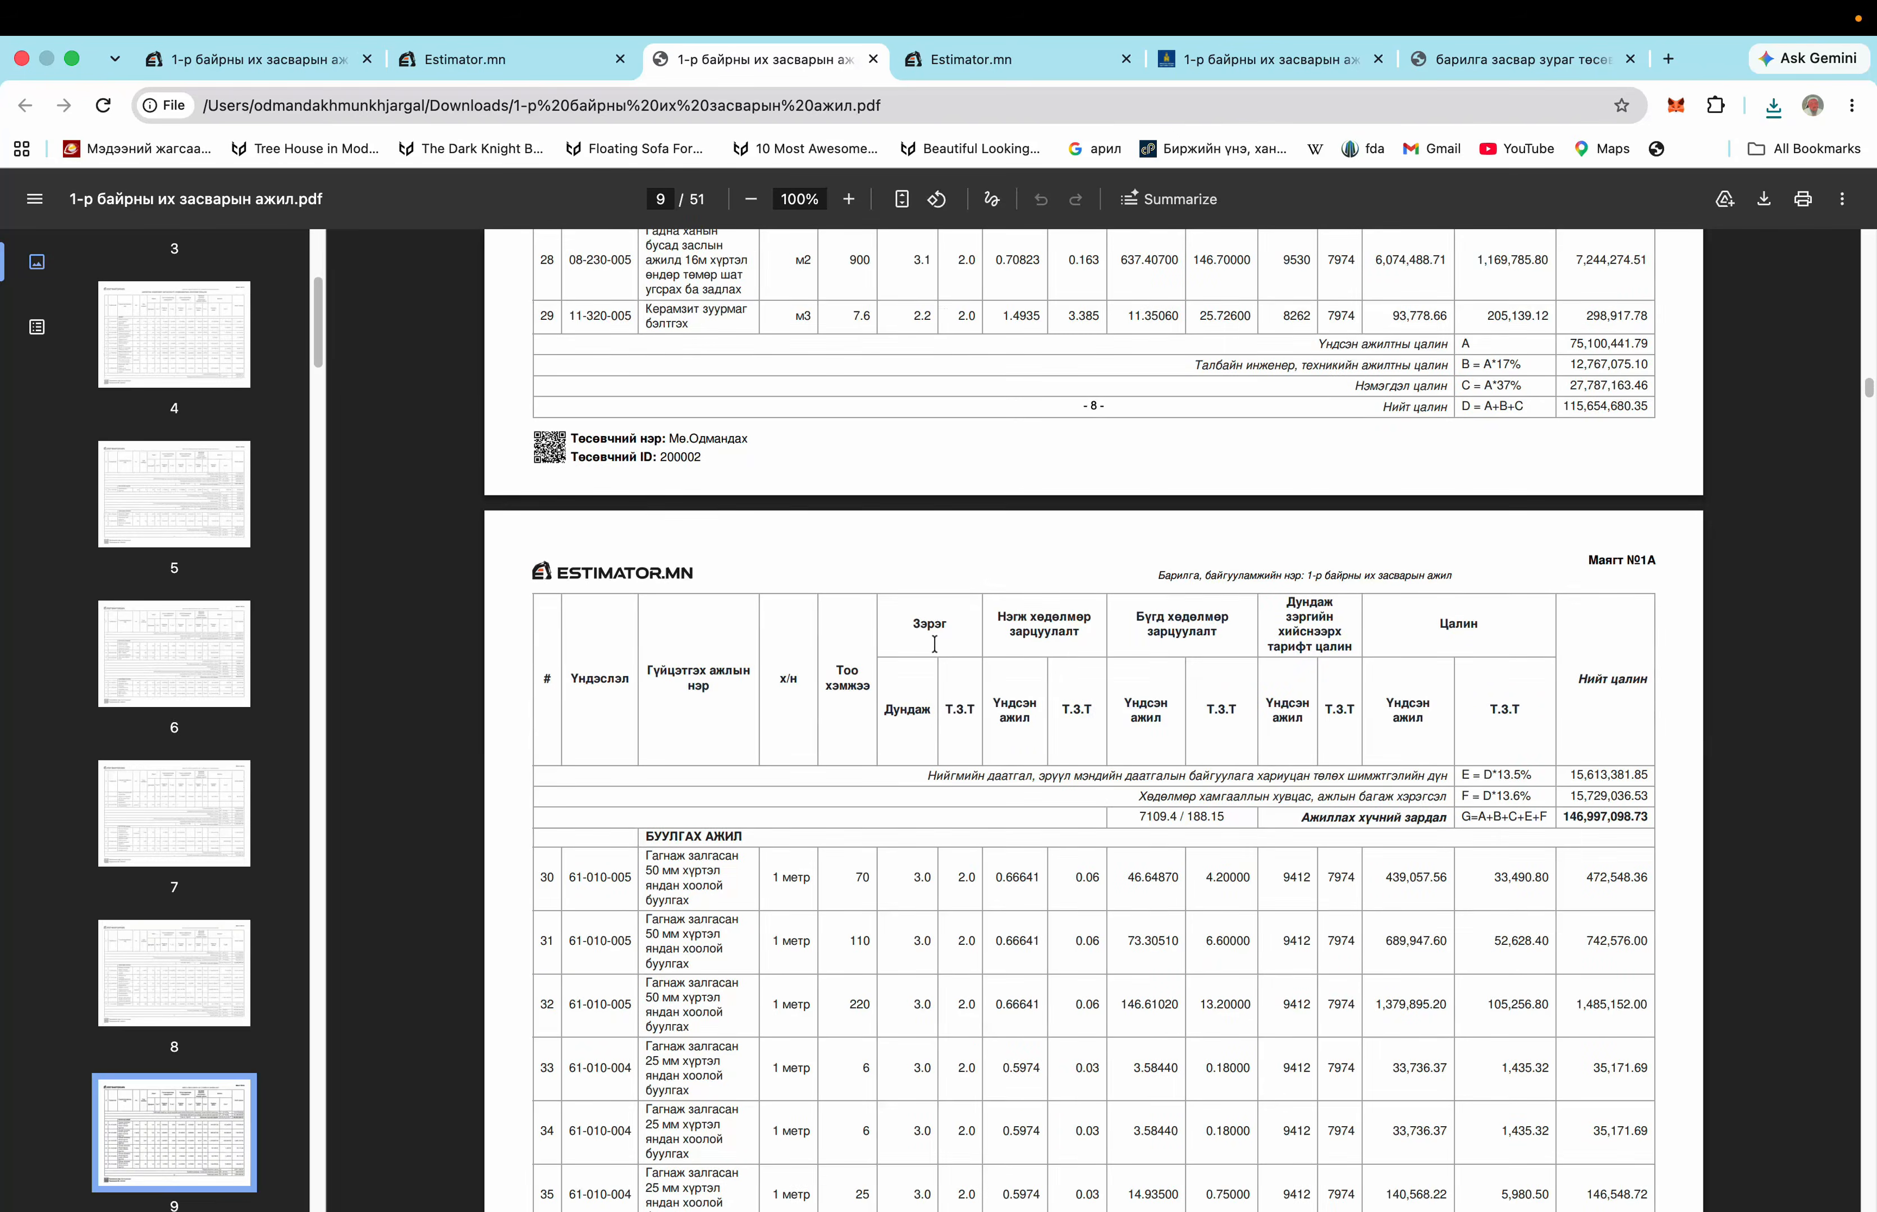
pyautogui.scroll(-20, 935, 645)
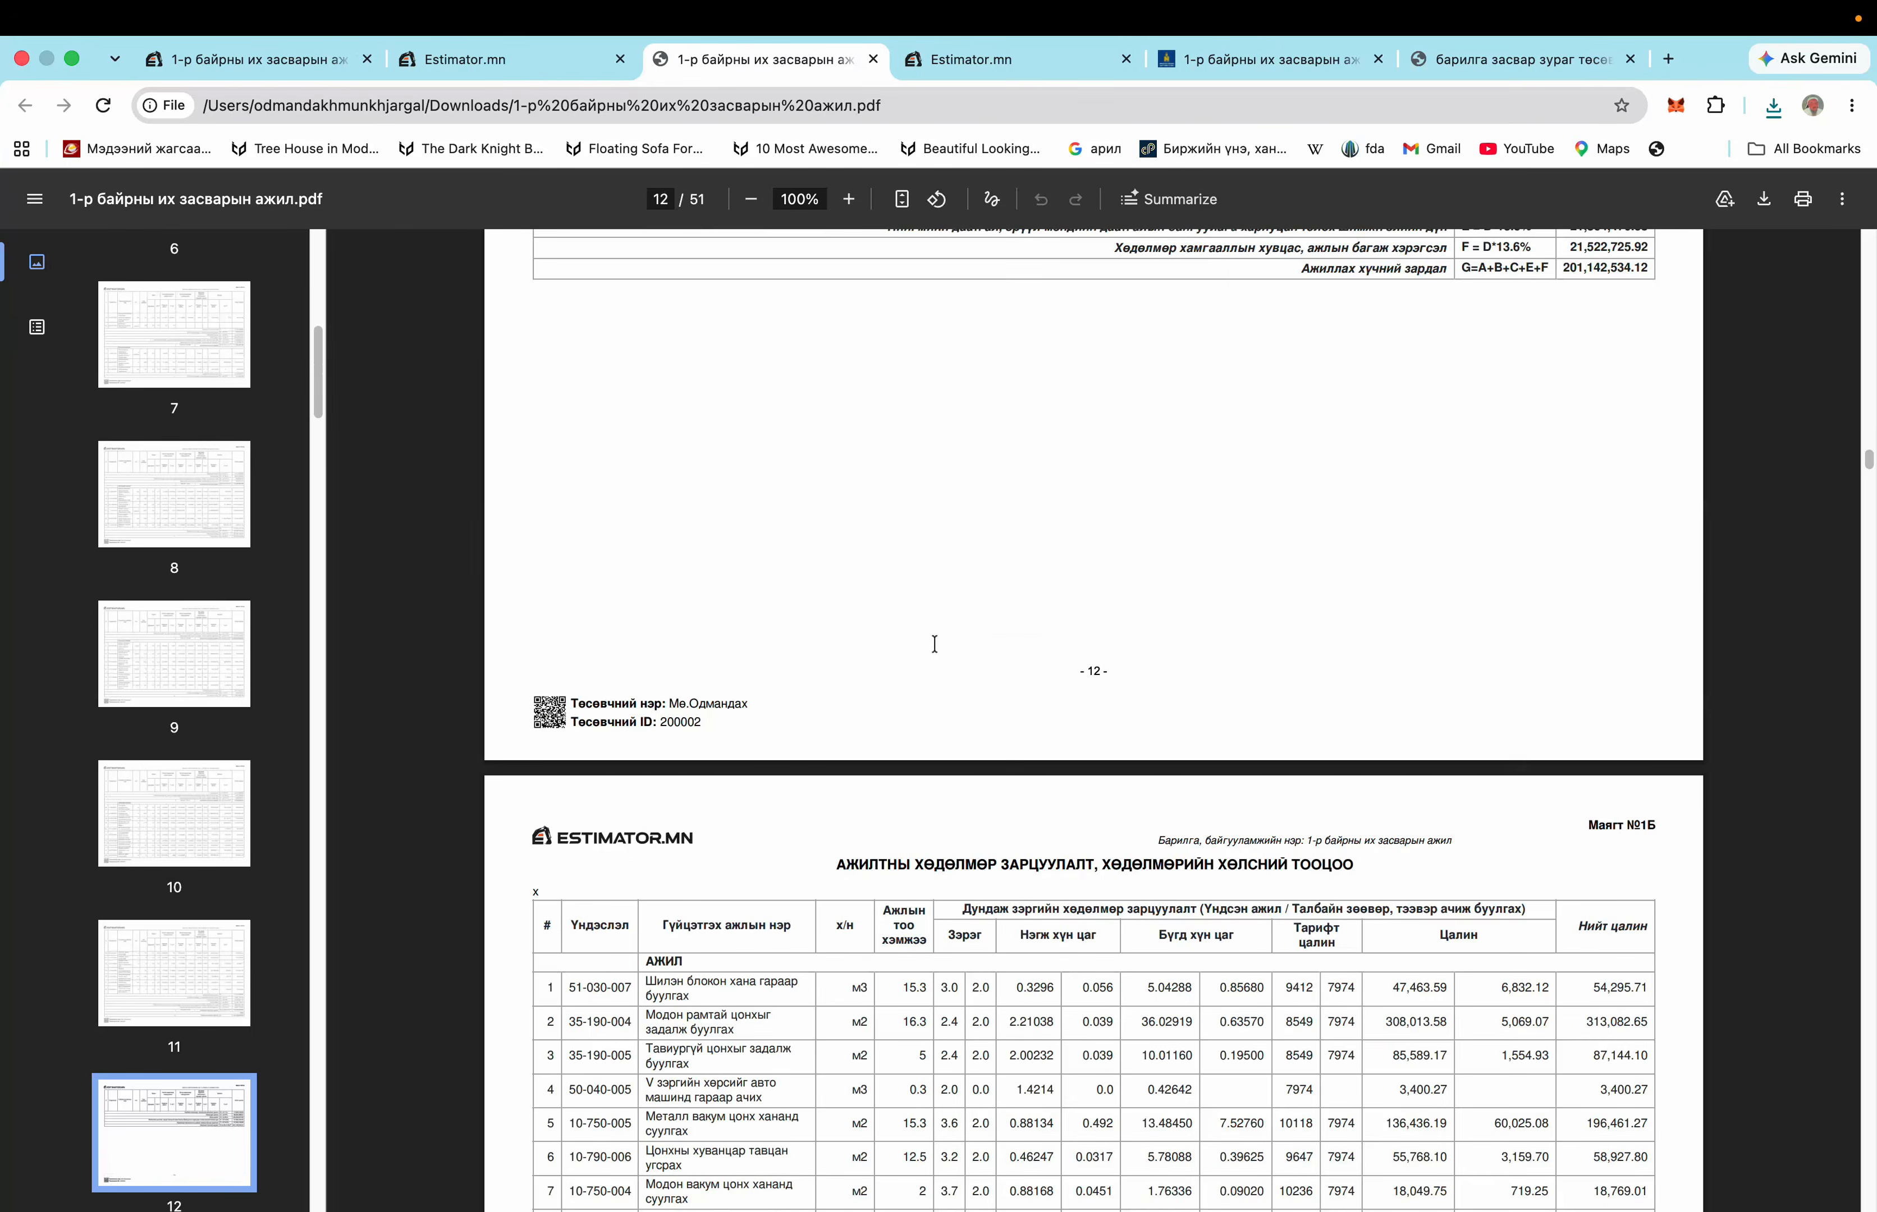
pyautogui.scroll(-20, 934, 645)
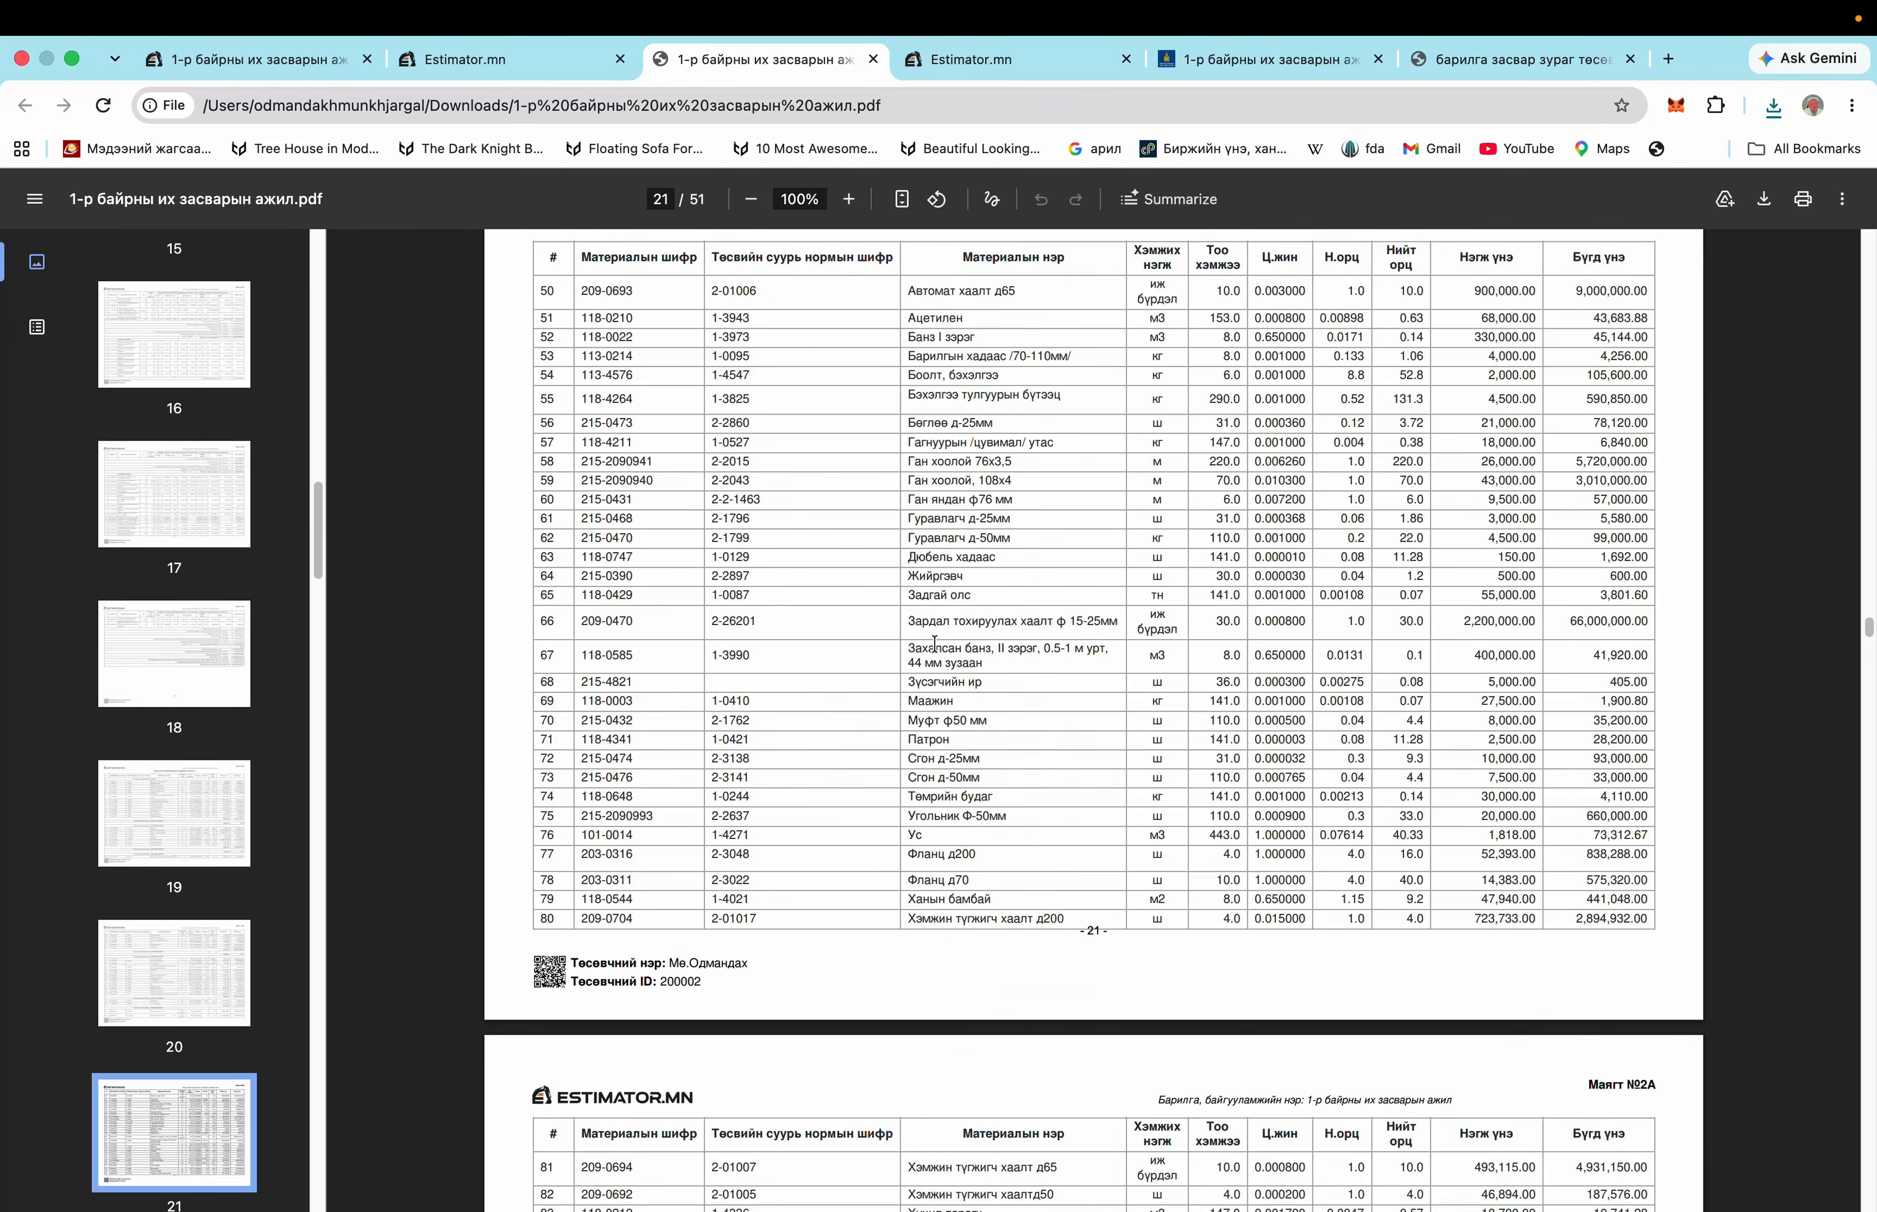
pyautogui.scroll(-20, 934, 645)
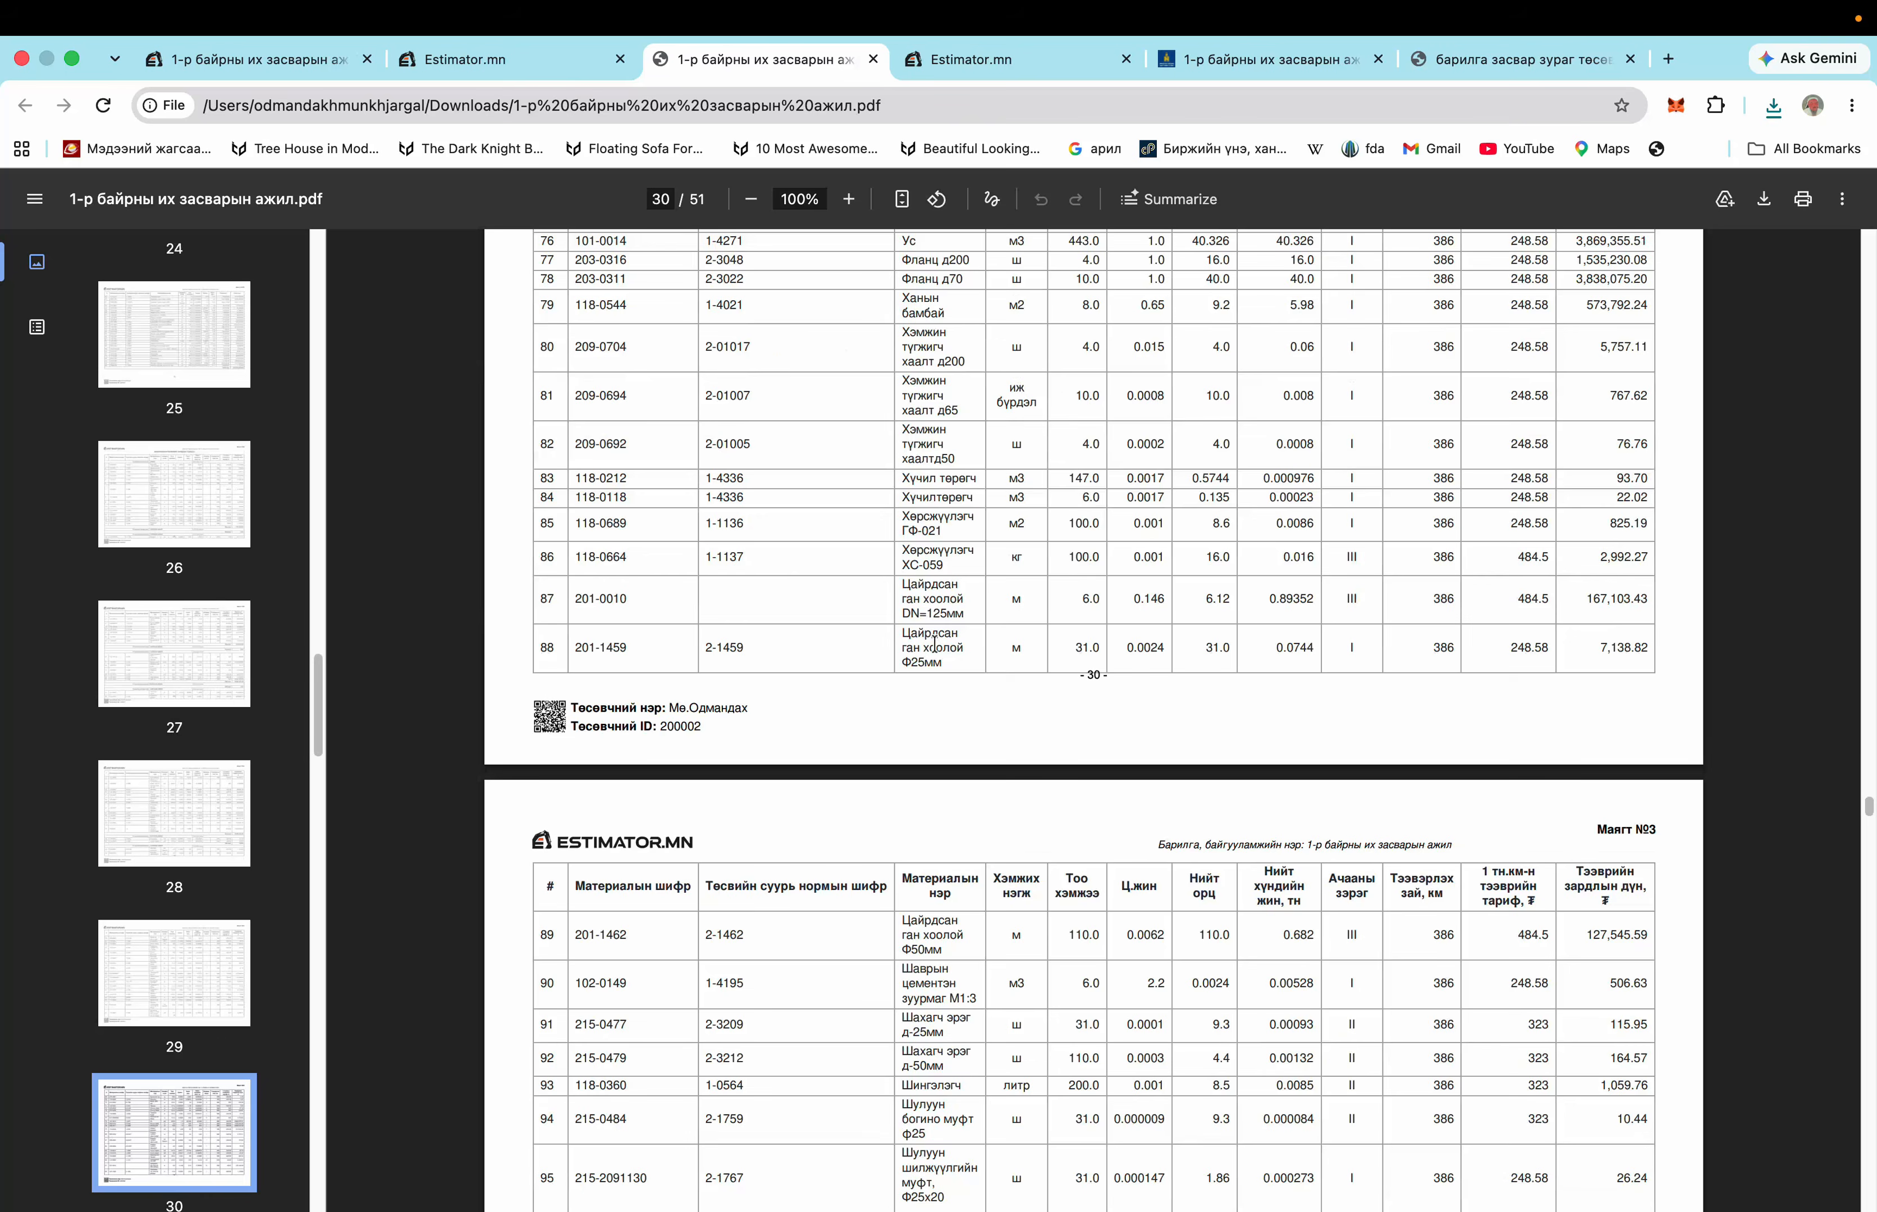
pyautogui.scroll(-20, 935, 645)
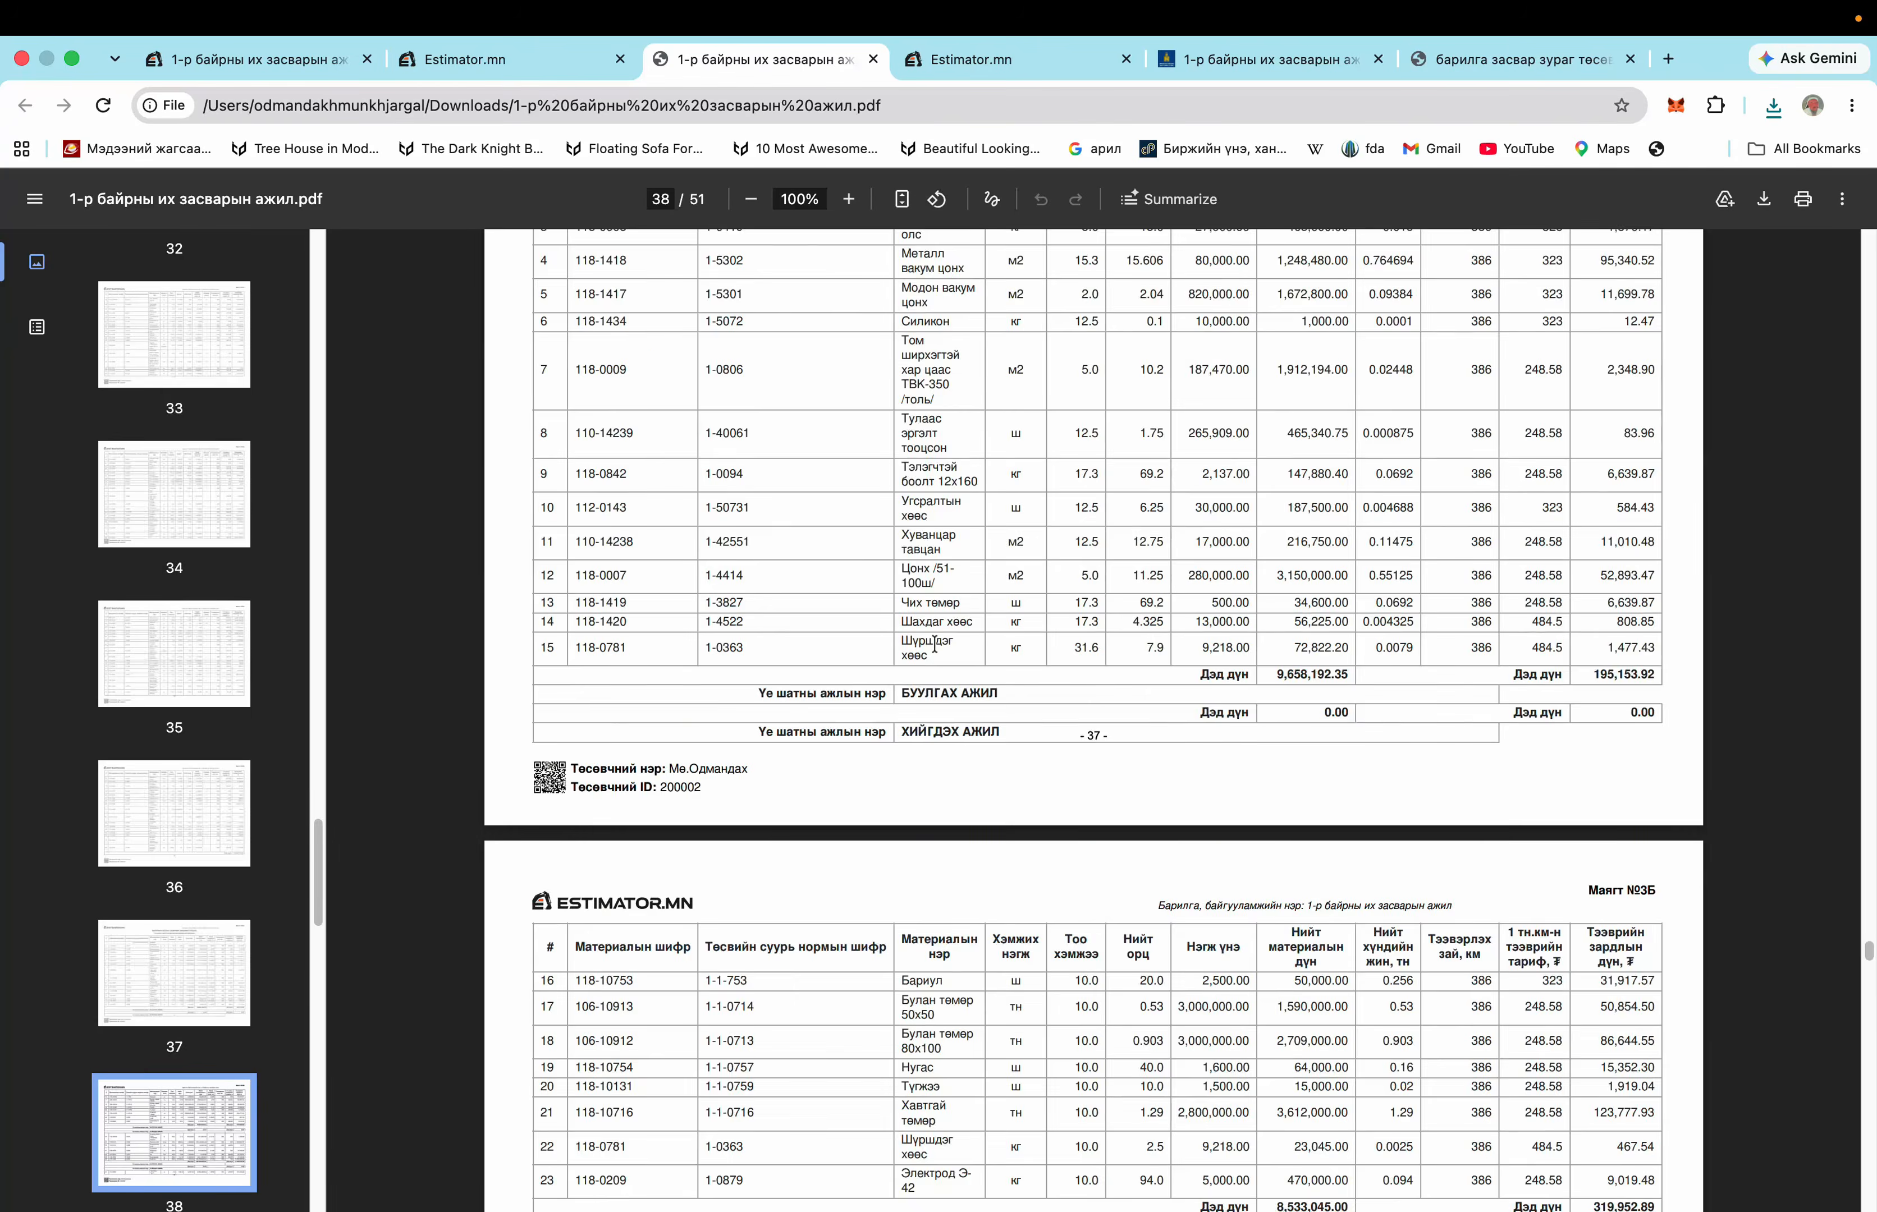
pyautogui.scroll(-20, 934, 645)
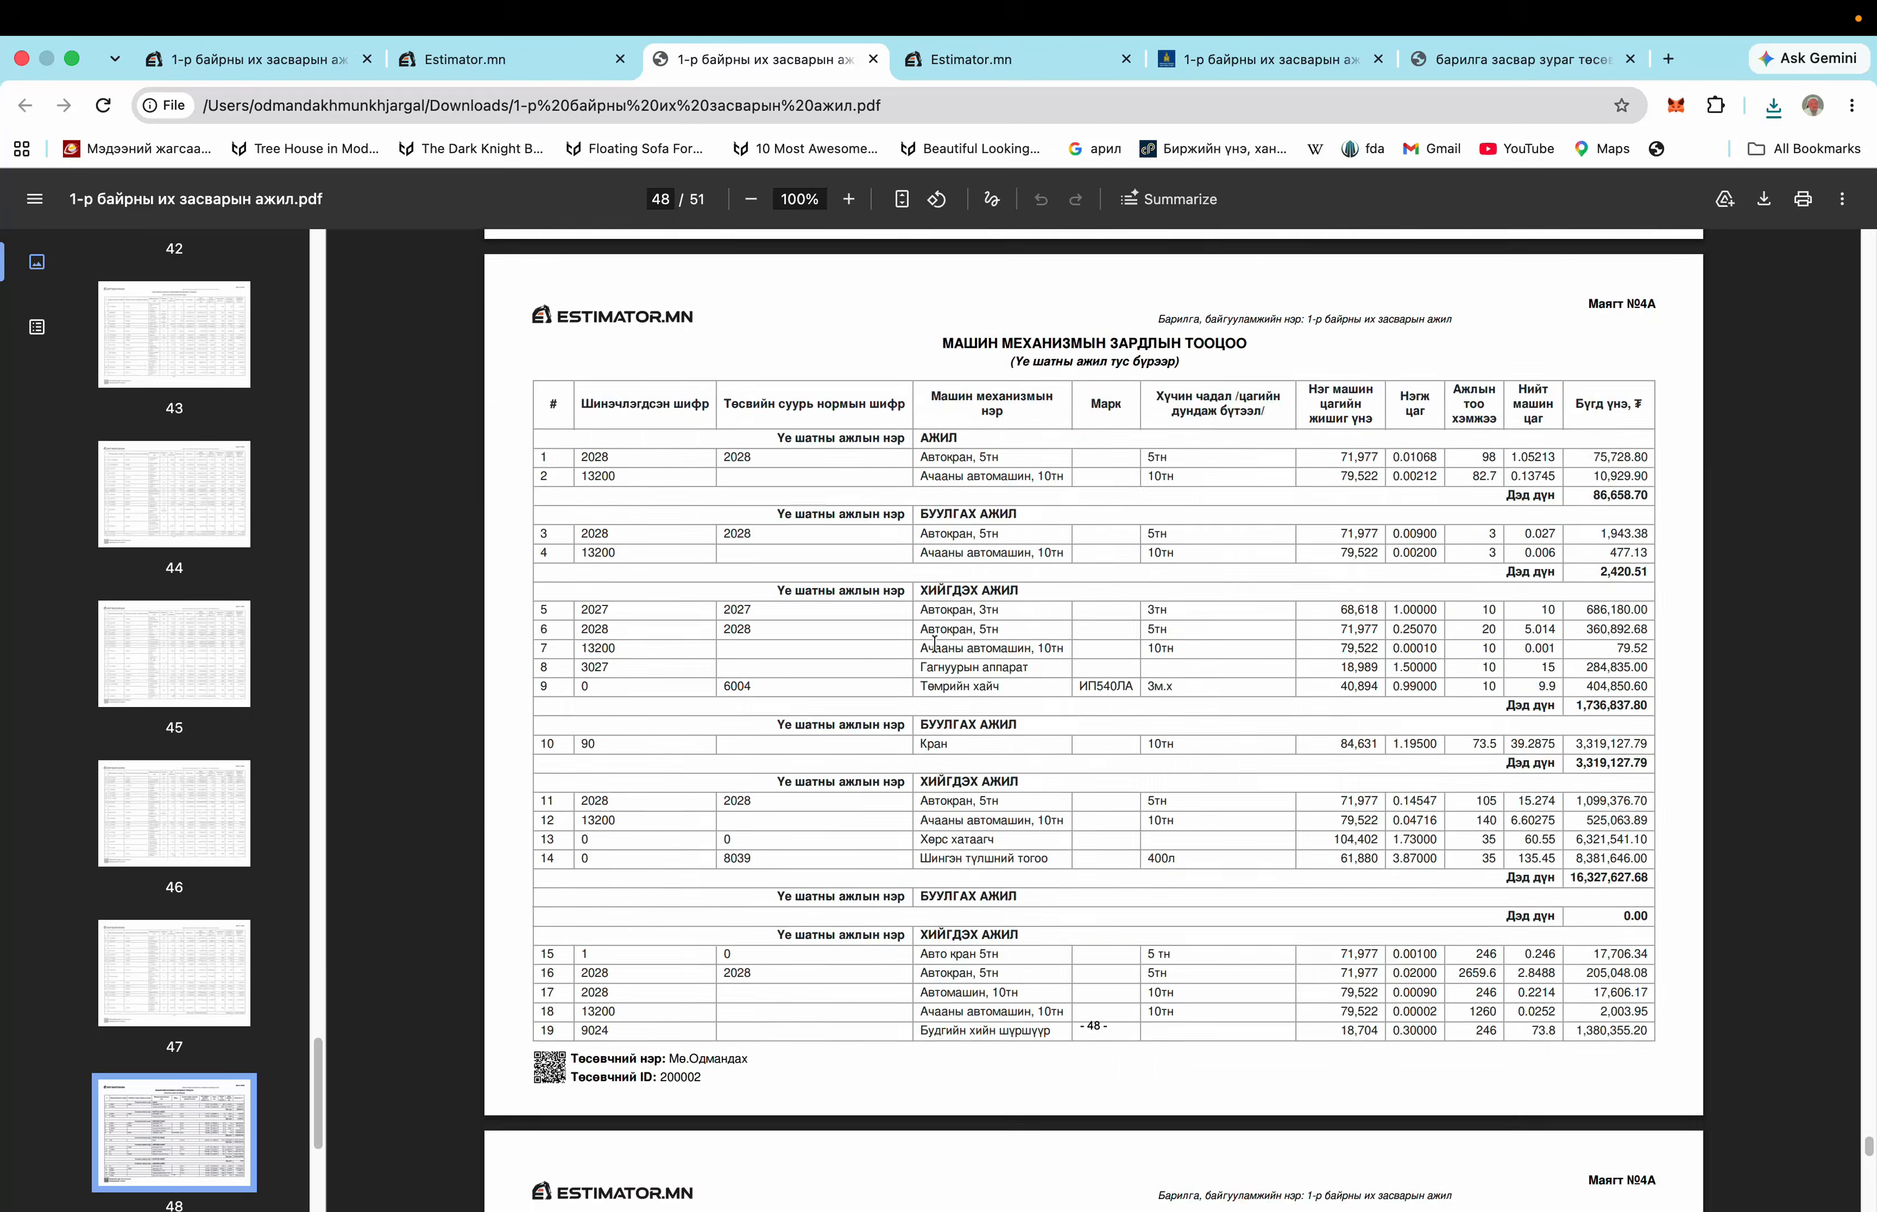
pyautogui.scroll(-10, 934, 645)
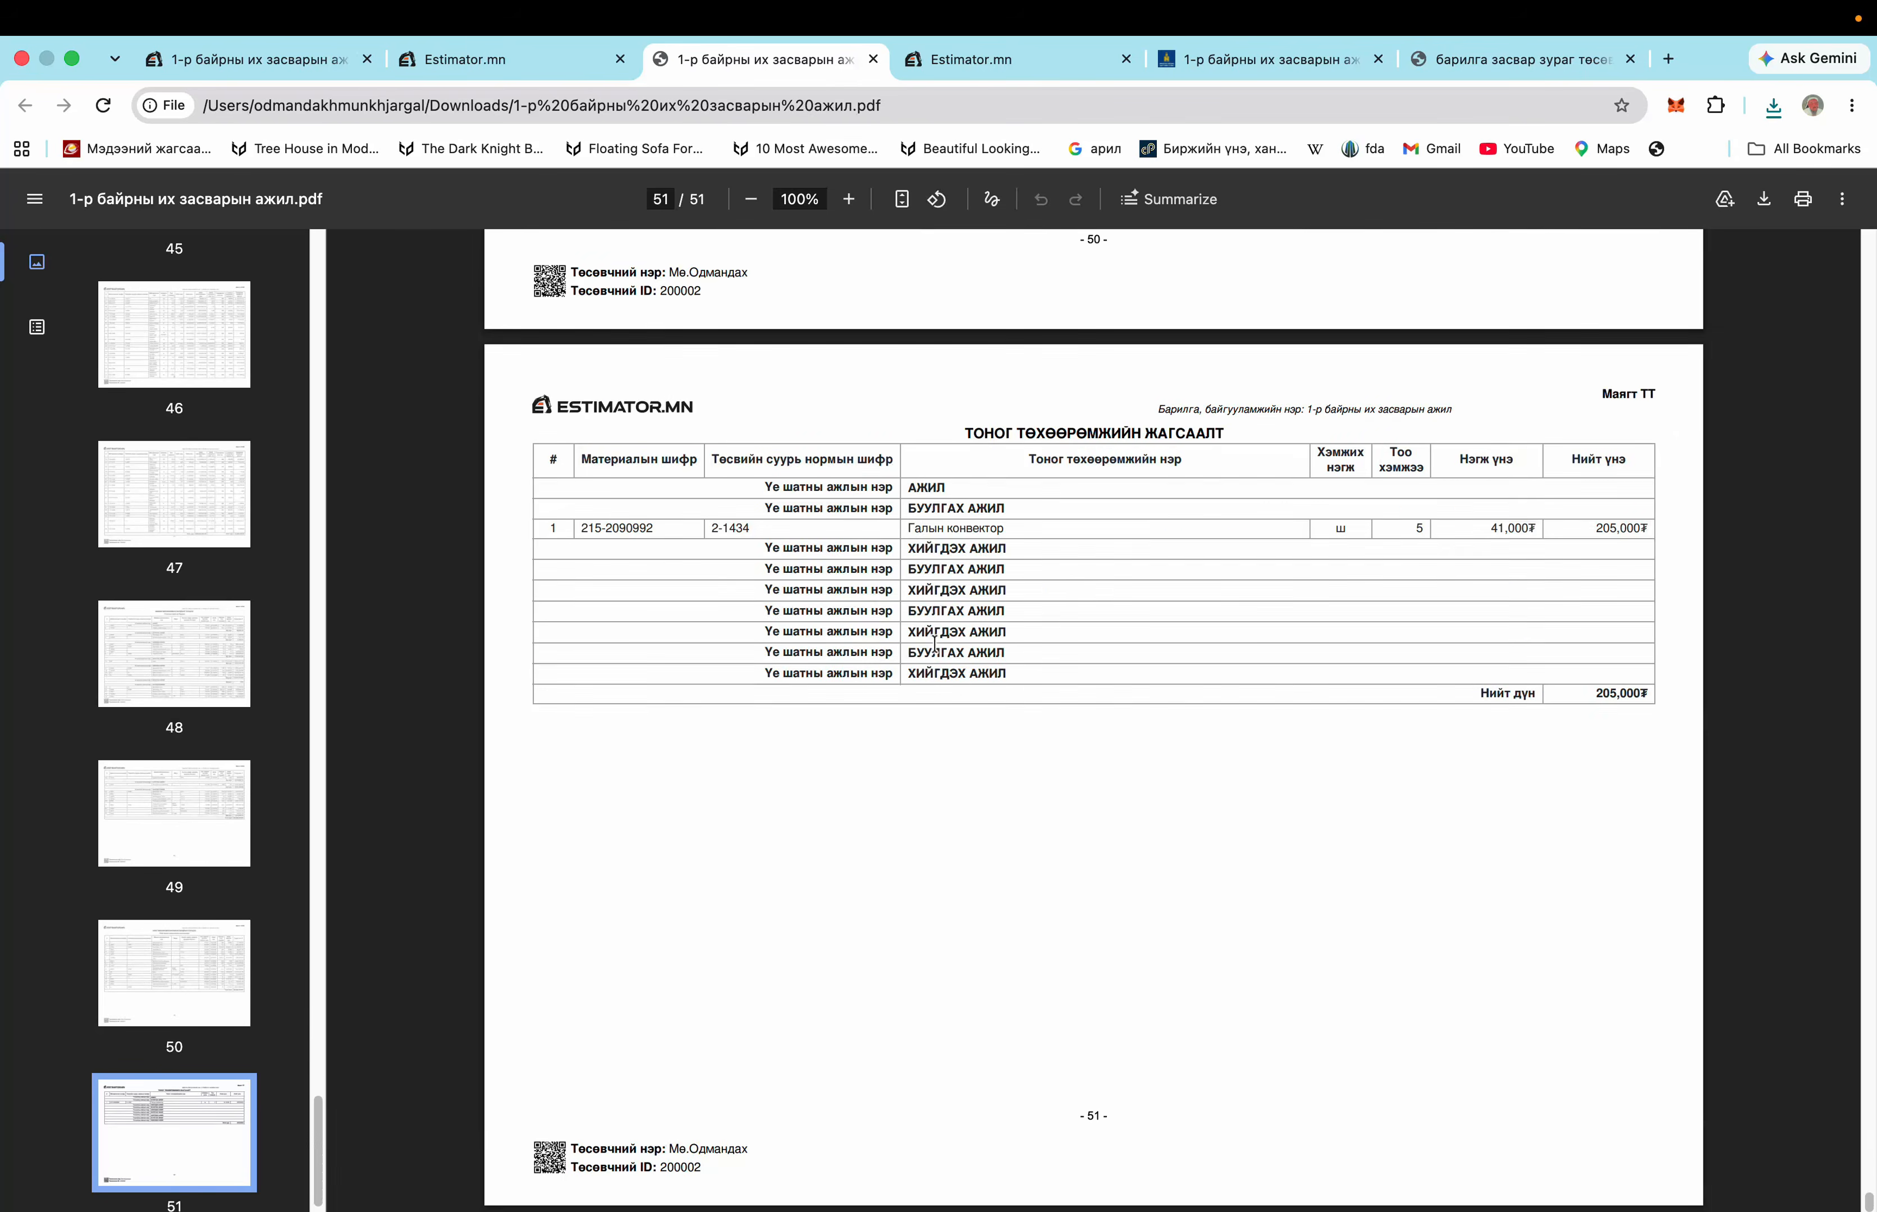